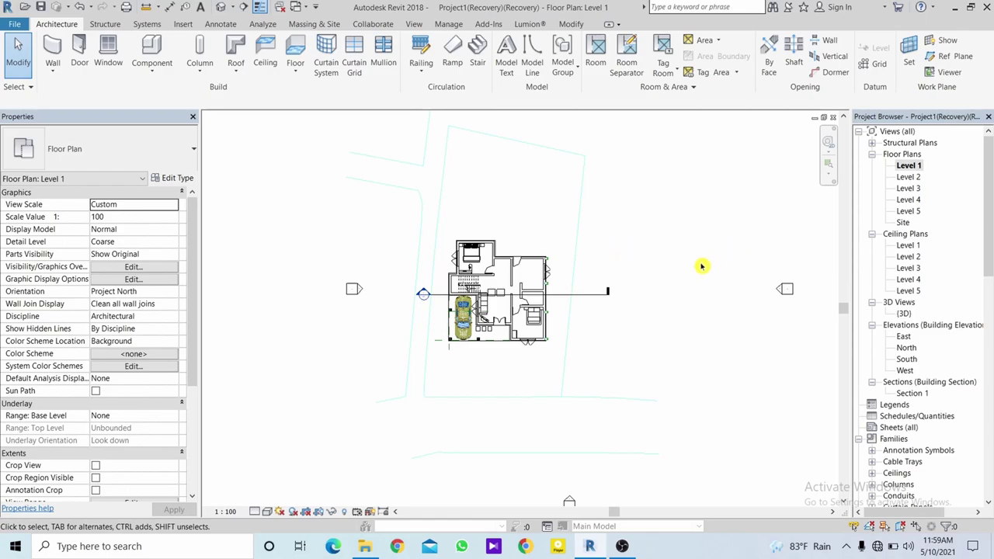
Pan and zoom the floor plan to frame the house and surrounding site.
middle_drag(594, 344, 619, 337)
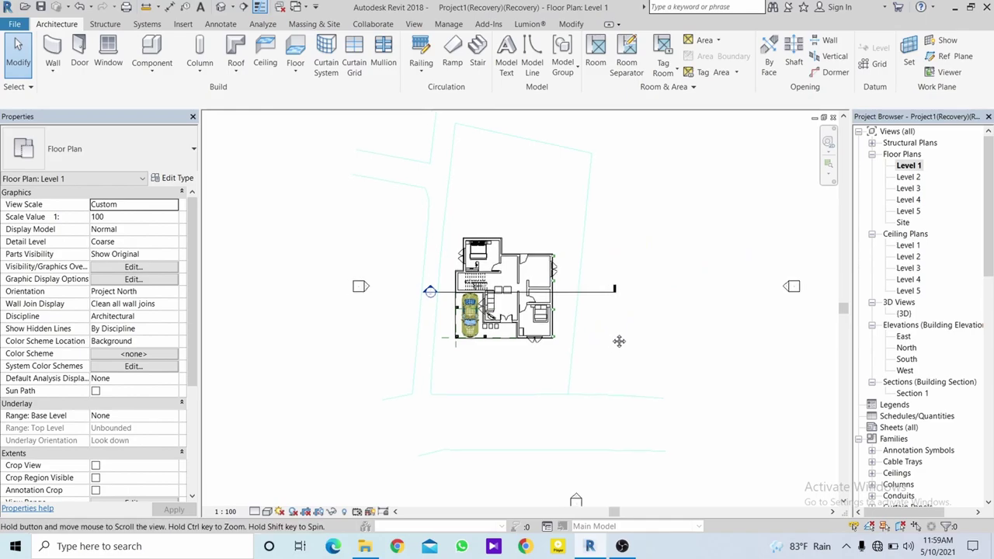
scroll(619, 337, down, 1)
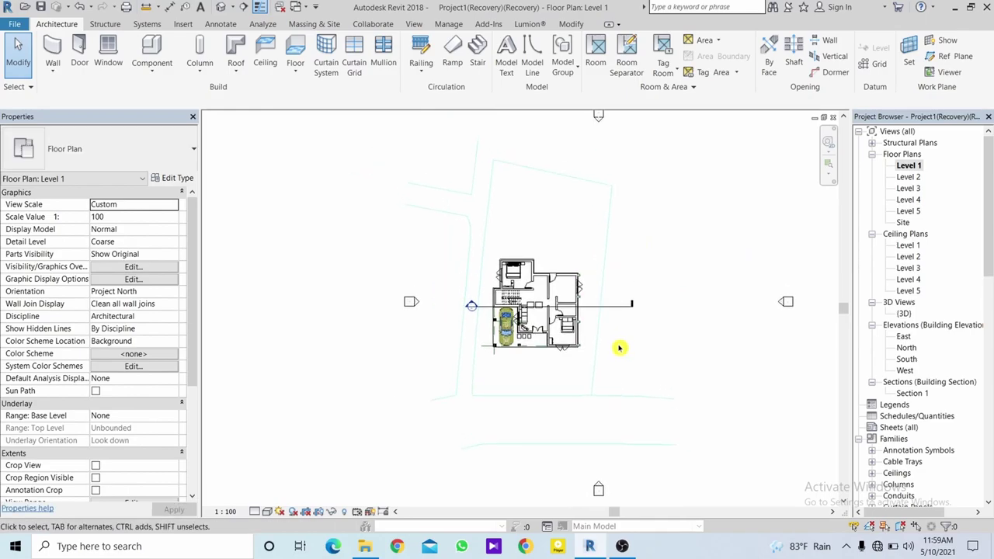
scroll(619, 348, up, 1)
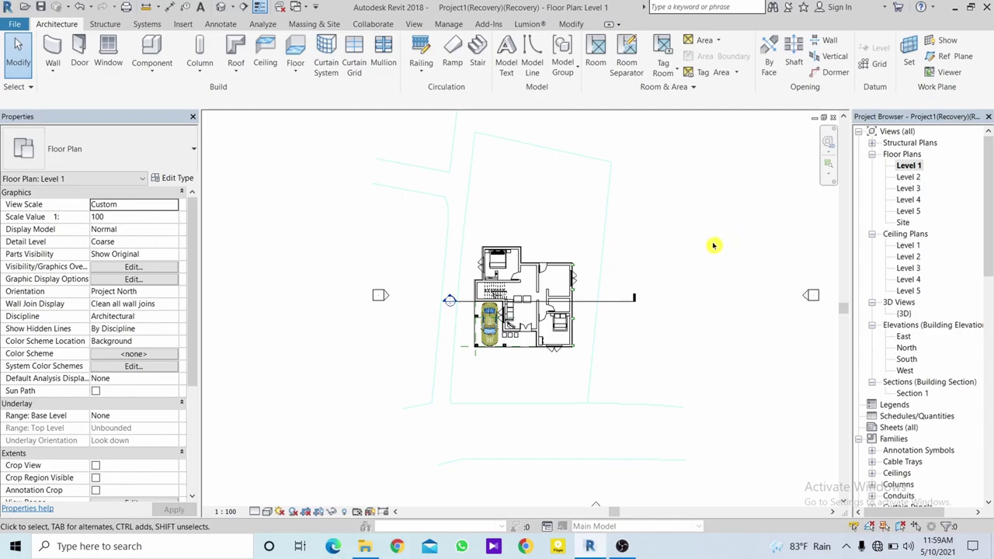
scroll(704, 266, down, 1)
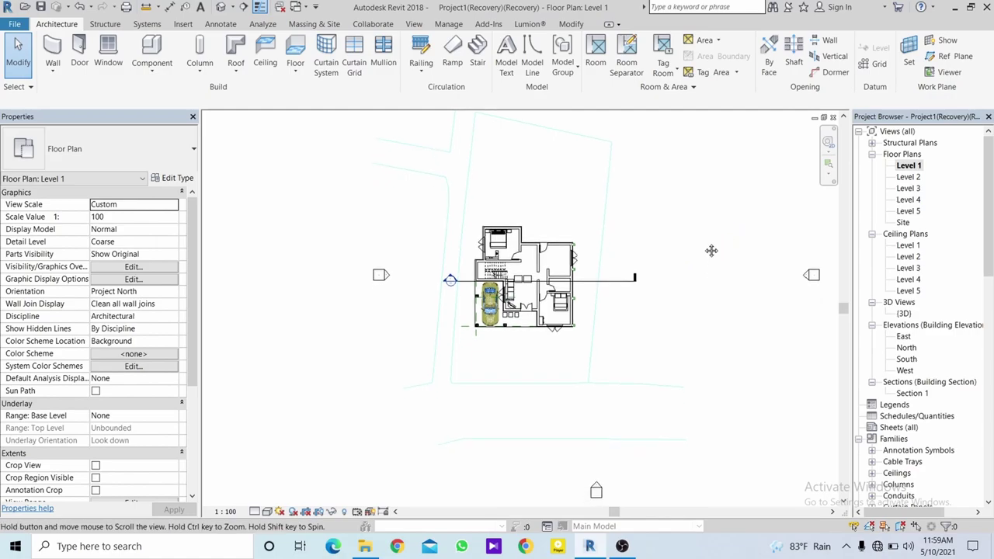
scroll(706, 287, down, 1)
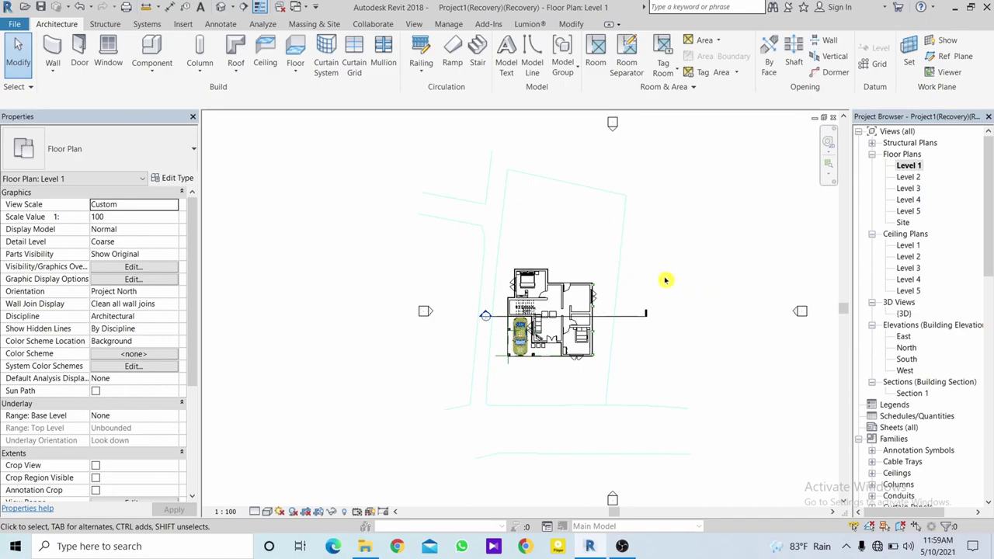
scroll(660, 282, up, 1)
scroll(629, 288, up, 1)
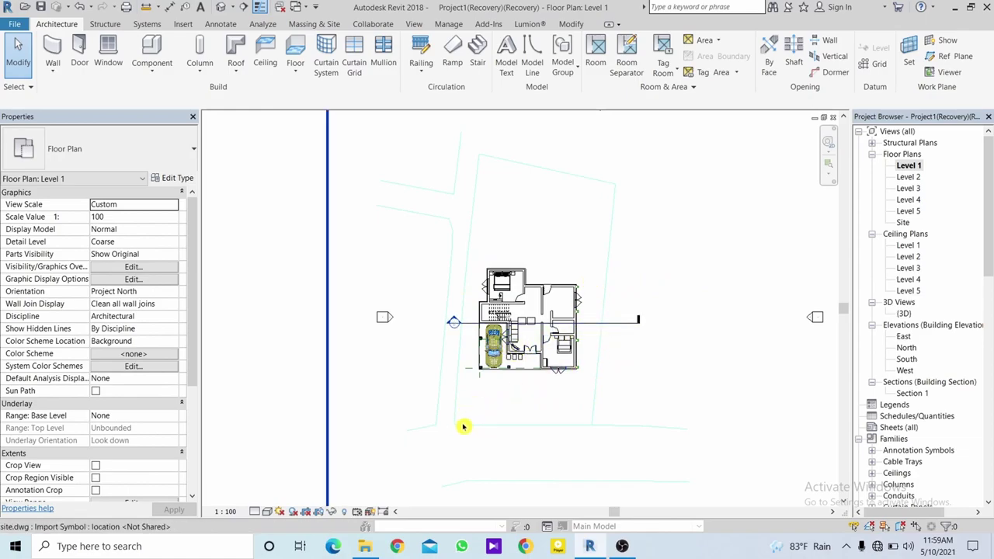
scroll(506, 225, up, 1)
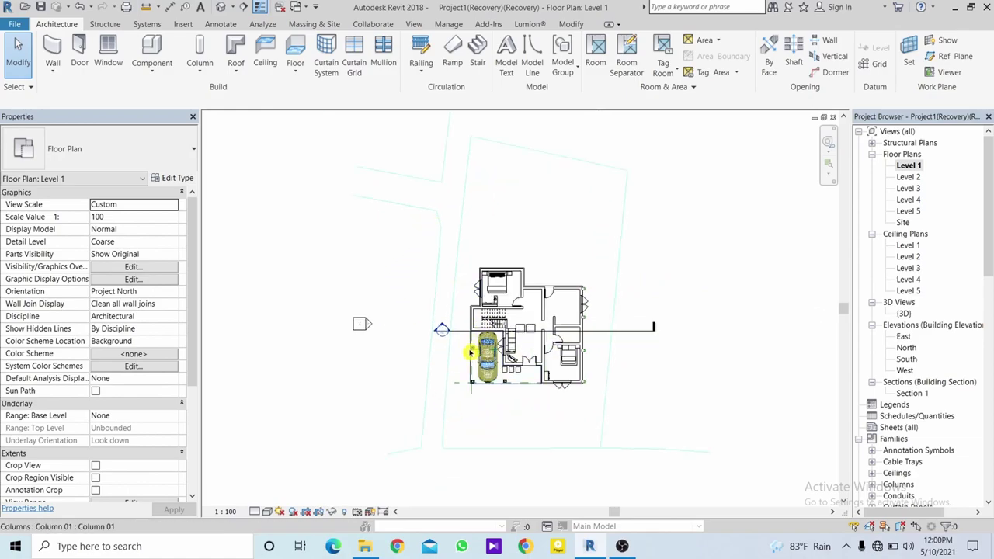
scroll(442, 328, down, 1)
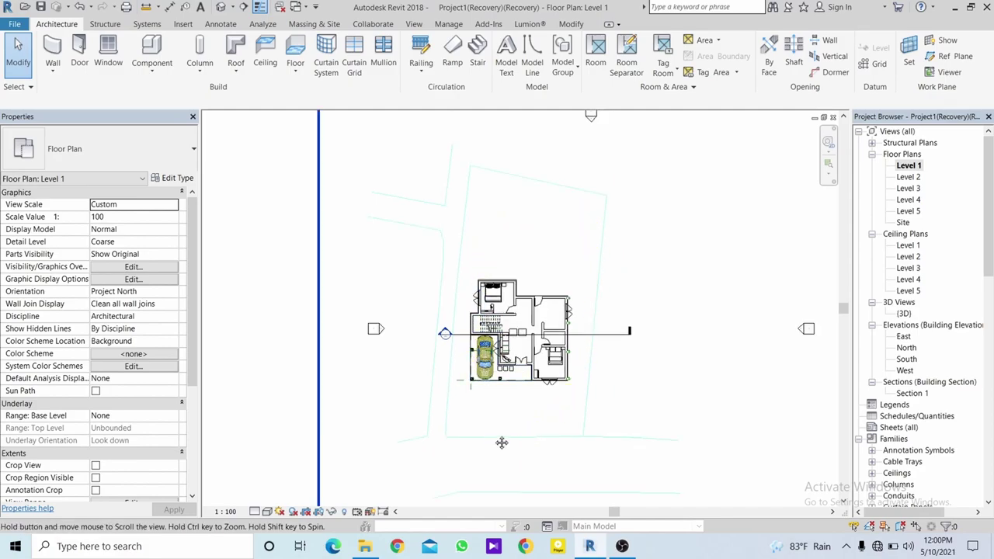
scroll(504, 439, down, 1)
scroll(505, 430, down, 1)
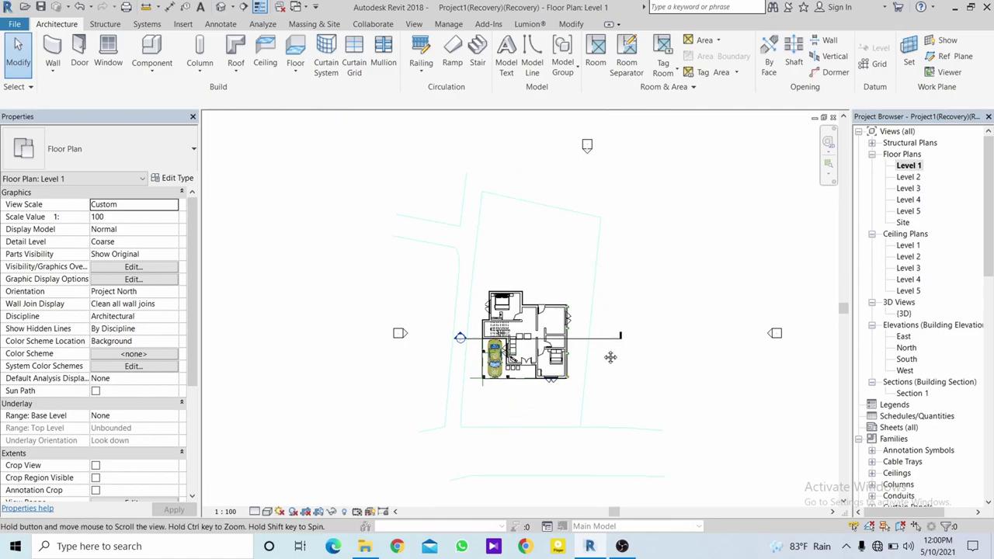
middle_drag(611, 355, 587, 354)
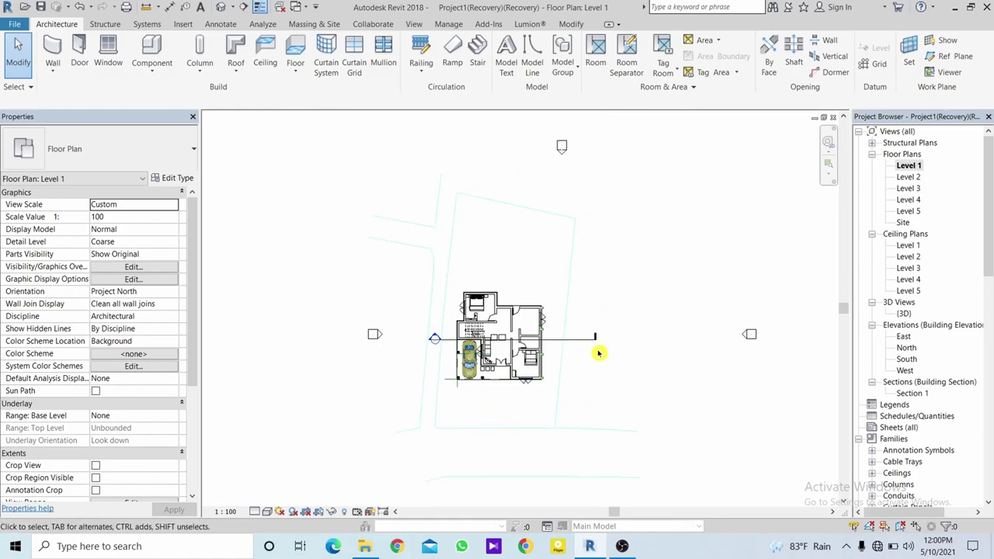
Place toposurface points around the site and finish a 48740.34 SF surface.
click(309, 29)
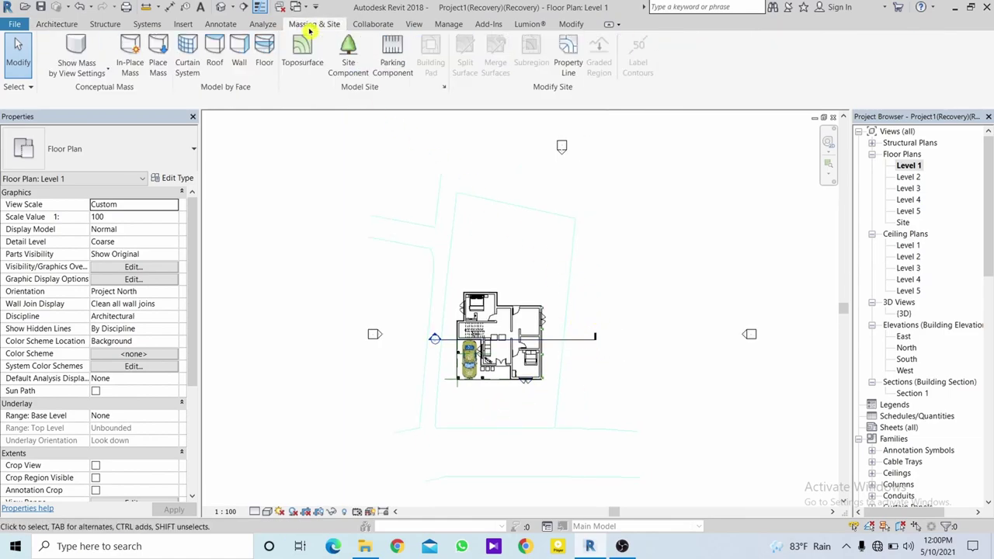
click(304, 61)
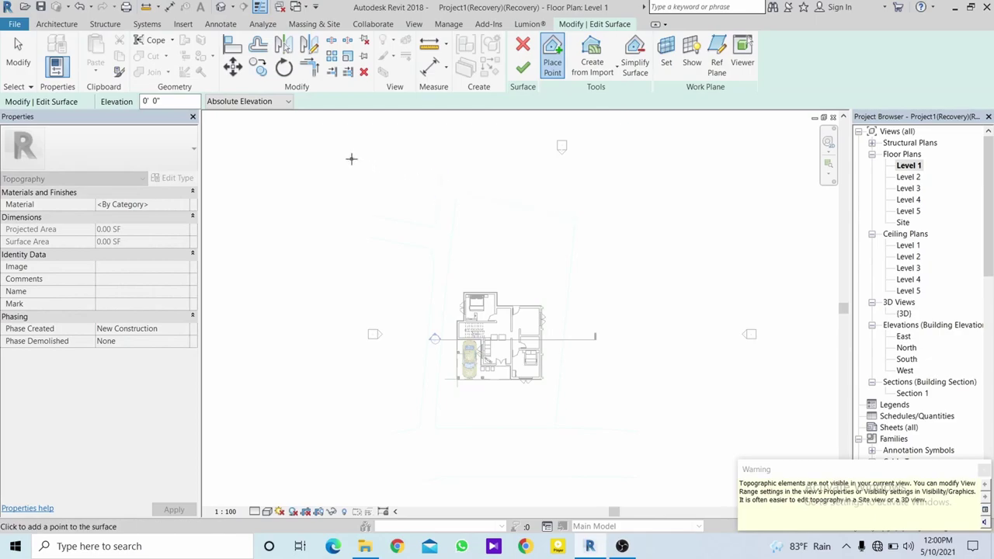
click(392, 158)
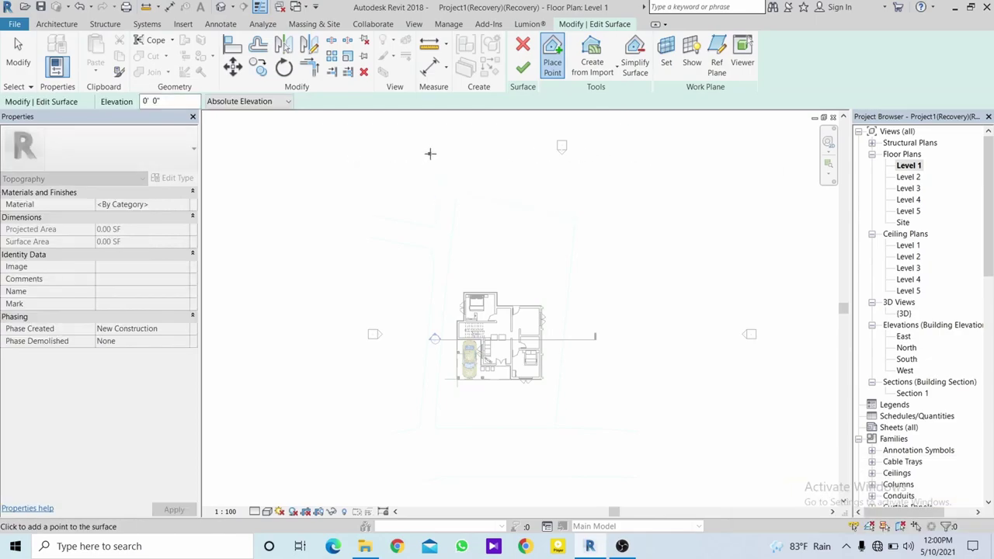
click(366, 168)
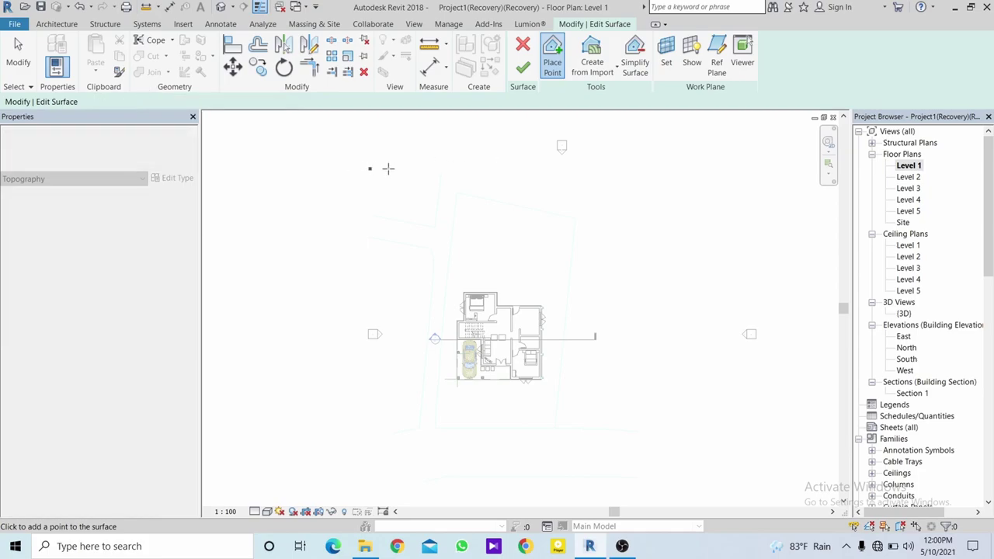
click(677, 226)
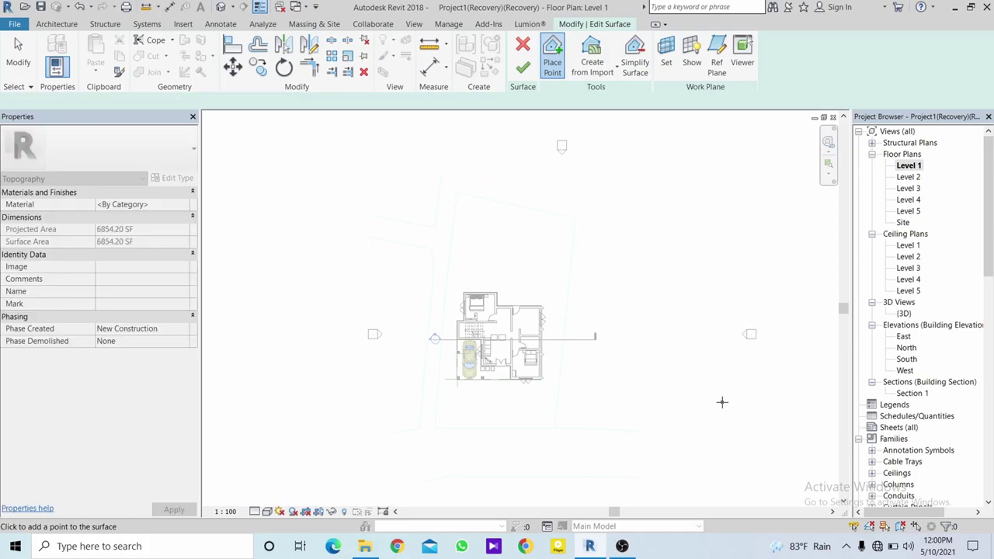
scroll(721, 402, down, 1)
scroll(717, 468, down, 1)
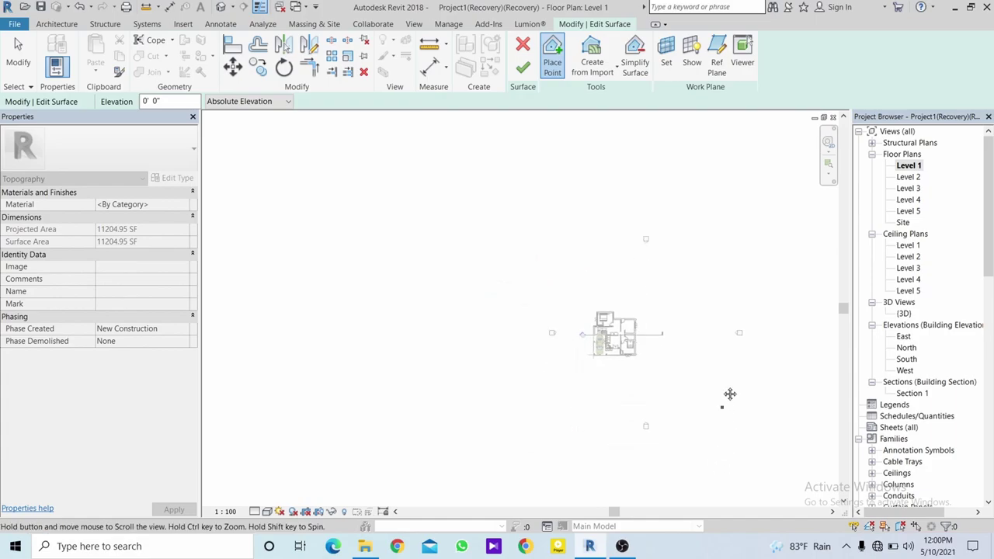
middle_drag(727, 395, 704, 371)
click(515, 395)
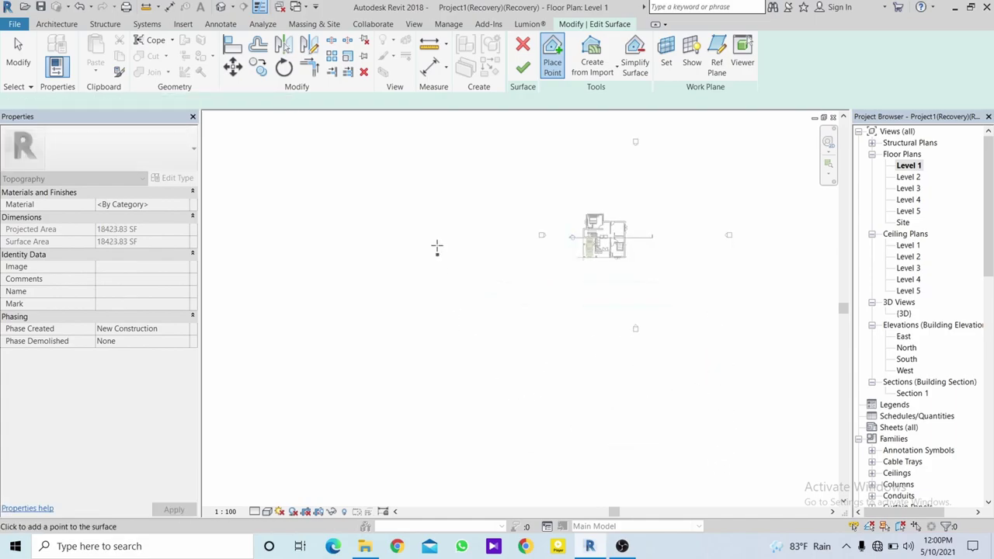
click(435, 162)
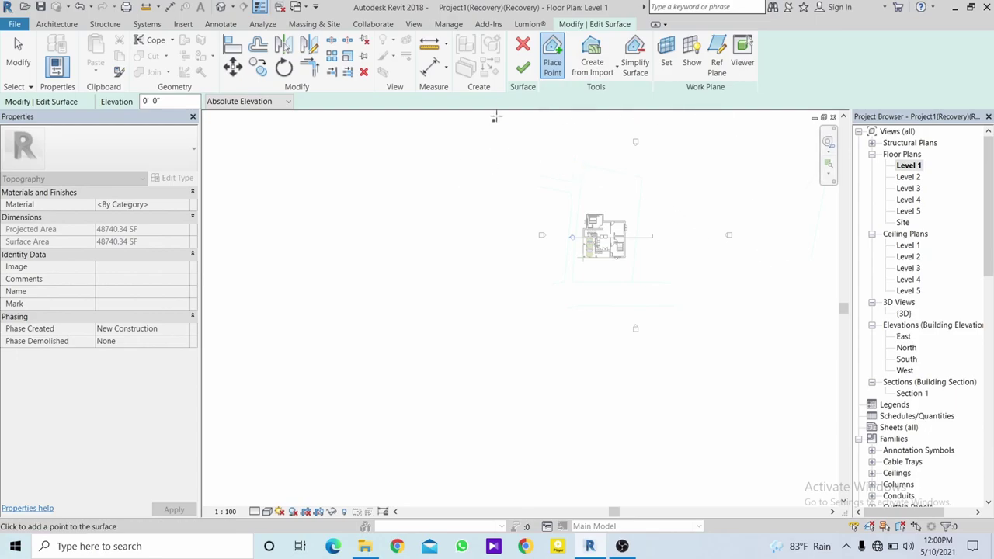
click(524, 70)
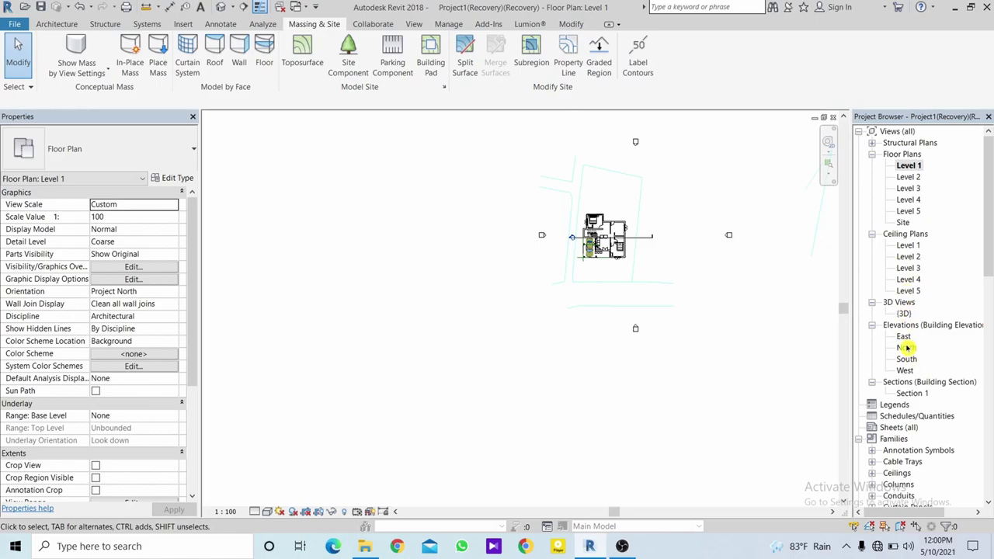
Zoom out in {3D} to select the new topography, then switch to the Site floor plan.
double_click(904, 313)
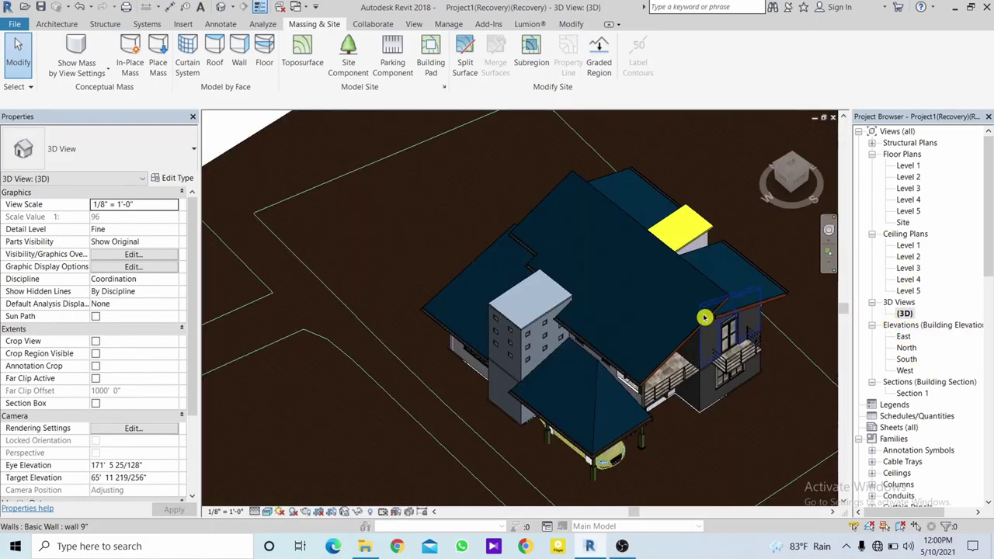
middle_drag(620, 321, 578, 237)
scroll(622, 295, down, 2)
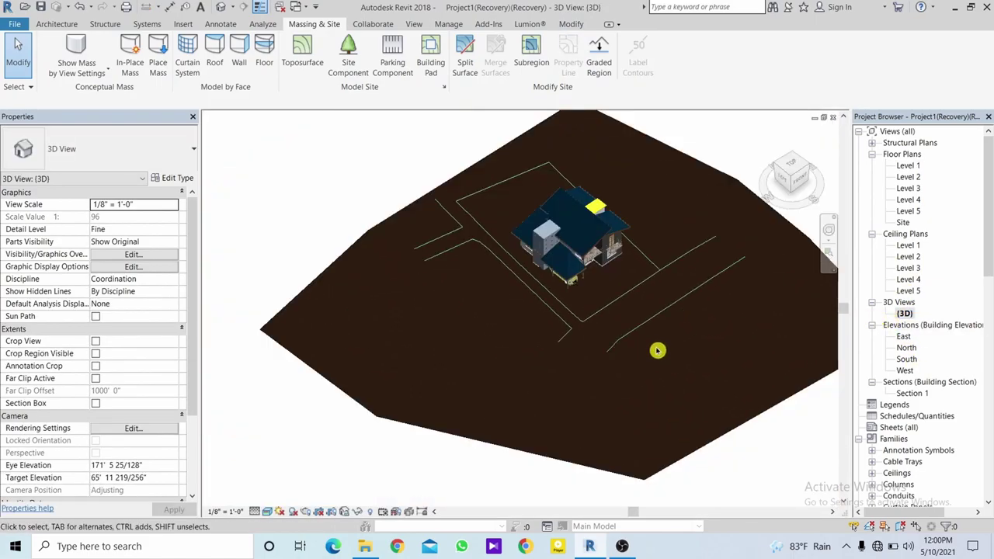
click(732, 431)
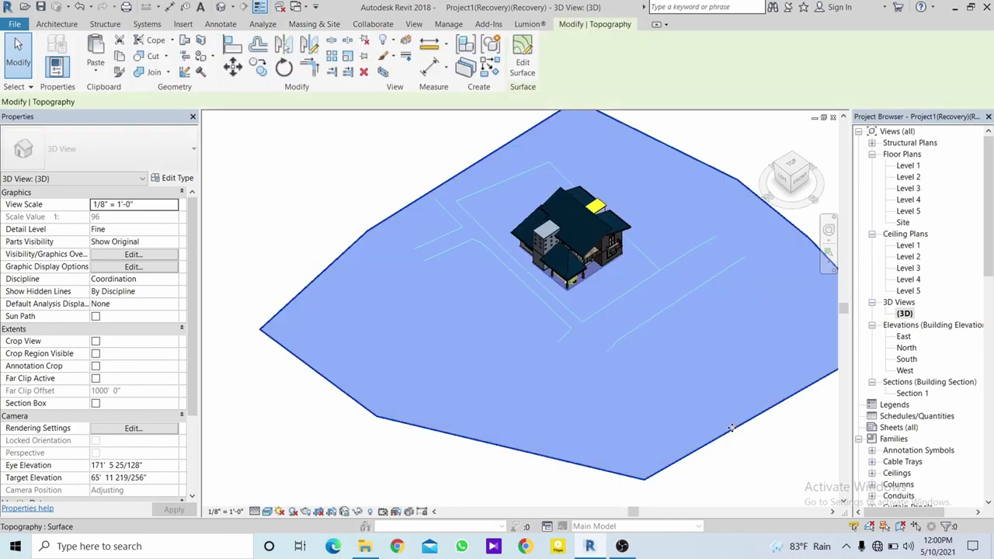
double_click(904, 223)
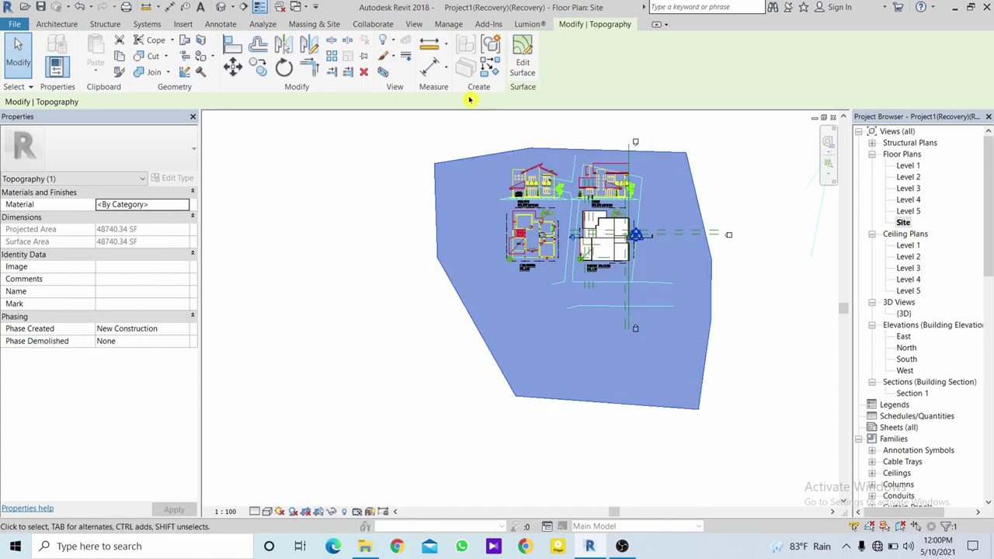
Edit the toposurface and drag its top-edge point outward, then finish the surface.
click(523, 60)
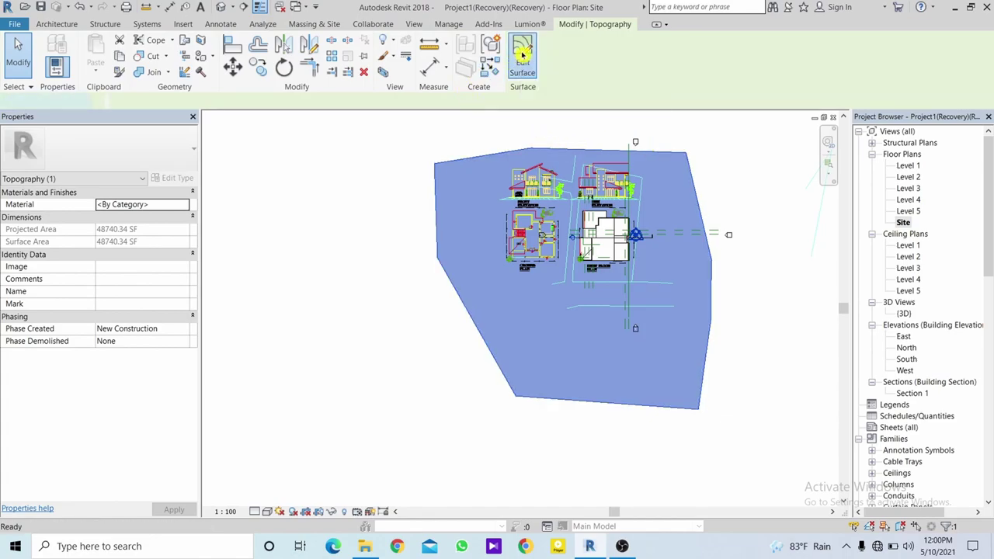
scroll(577, 158, up, 1)
scroll(581, 157, up, 1)
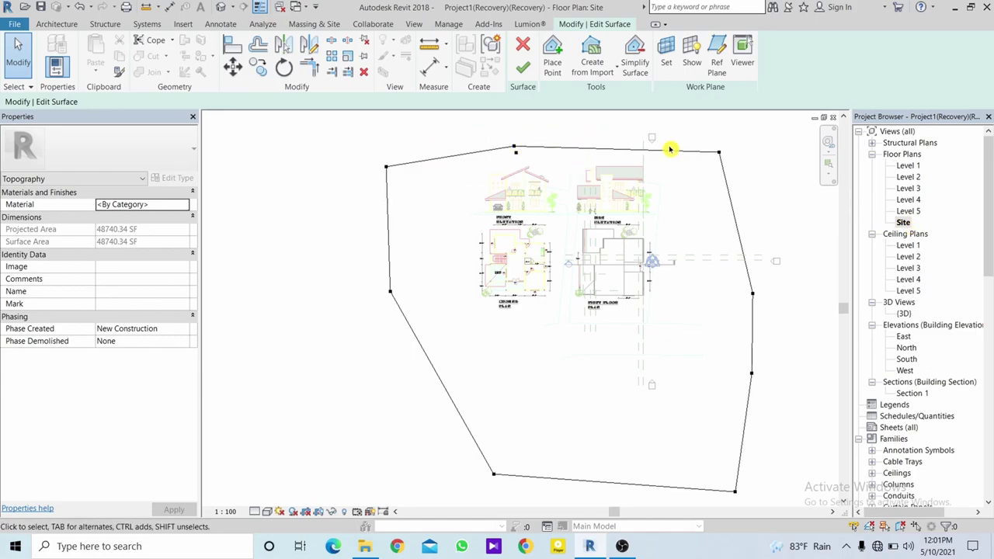
click(516, 151)
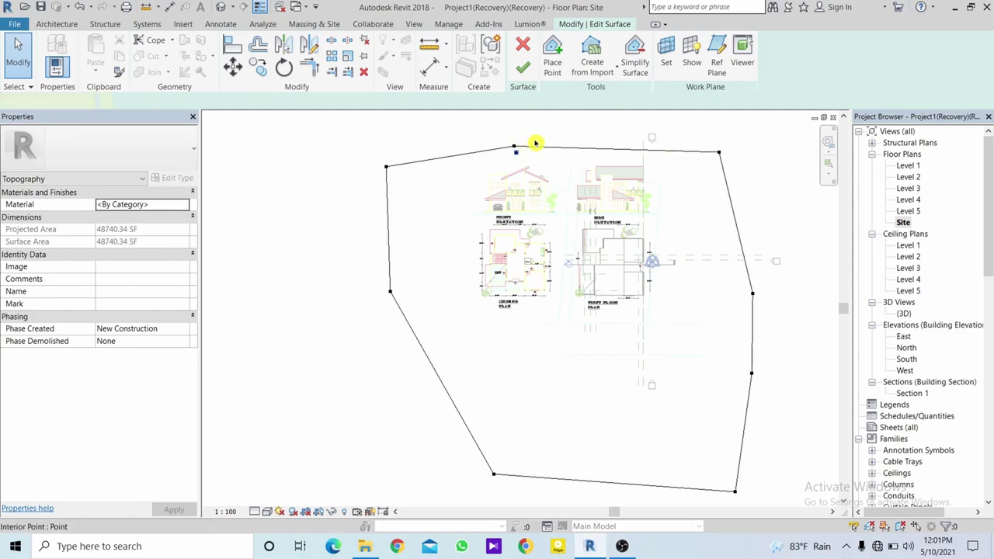
drag(535, 143, 550, 129)
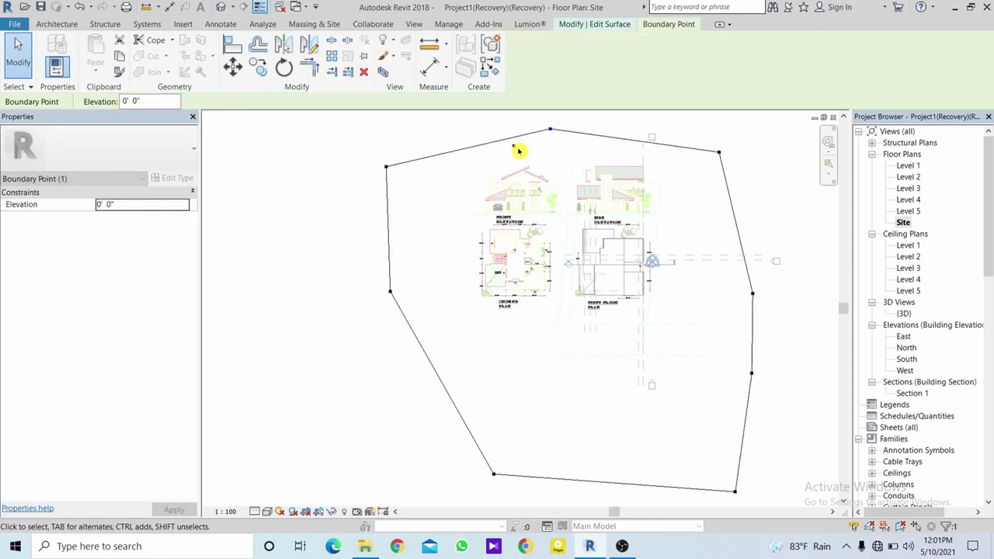
click(492, 142)
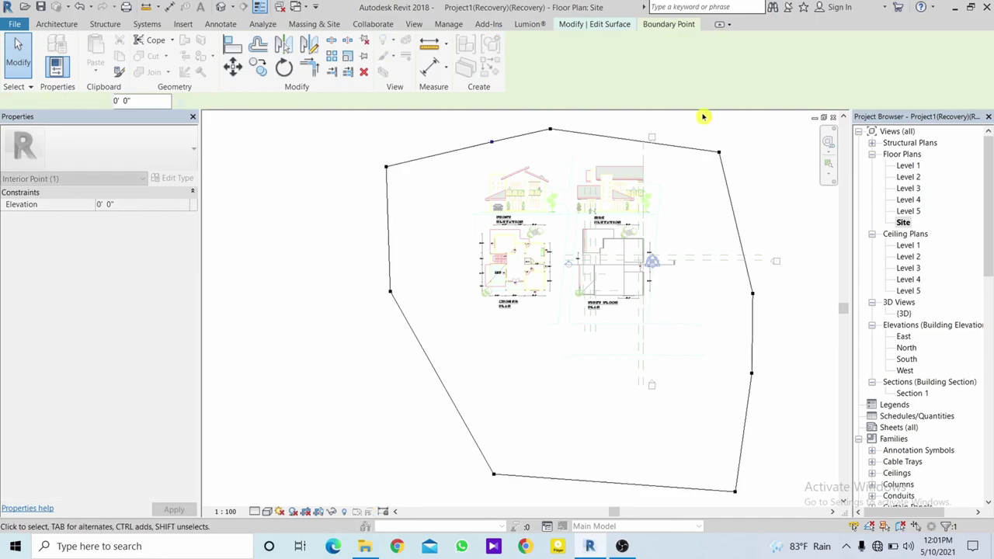
click(745, 175)
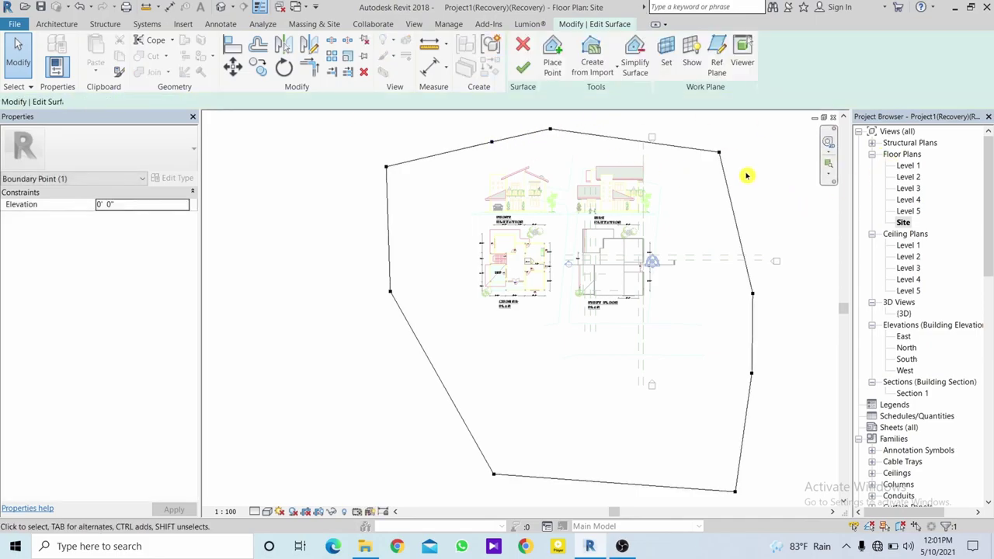
click(523, 67)
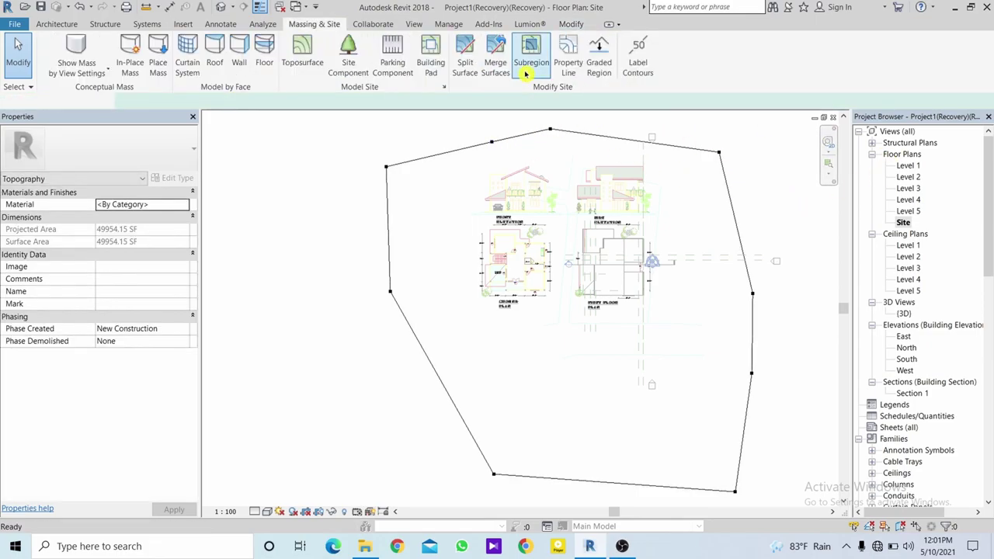
Delete the imported sample drawings.dwg and move the toposurface up and right around the house.
click(609, 180)
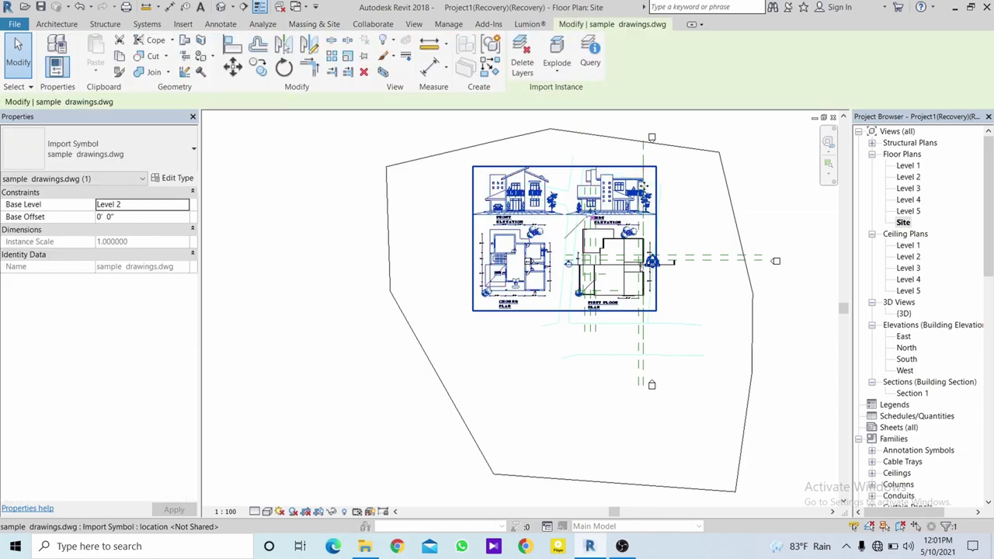
key(Delete)
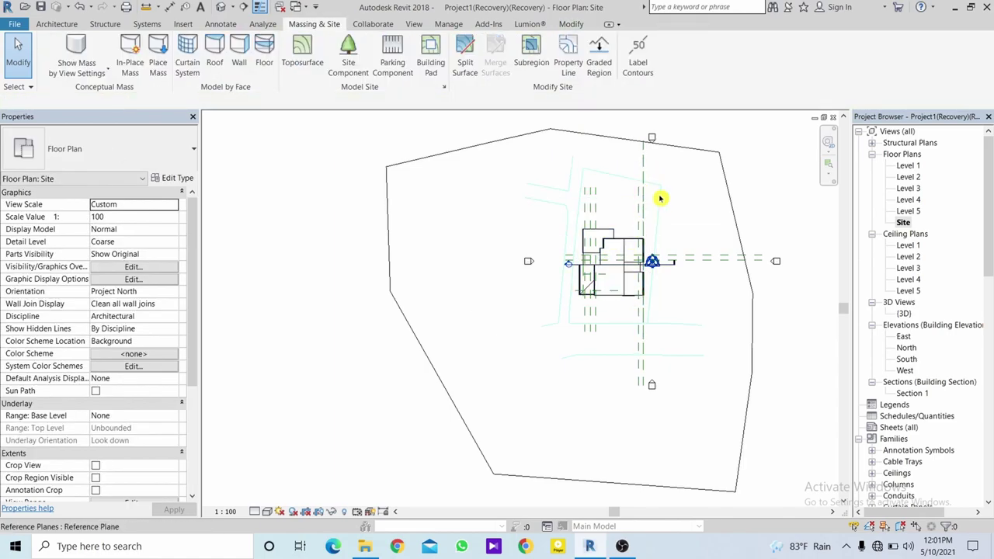
click(689, 153)
middle_drag(770, 171, 735, 228)
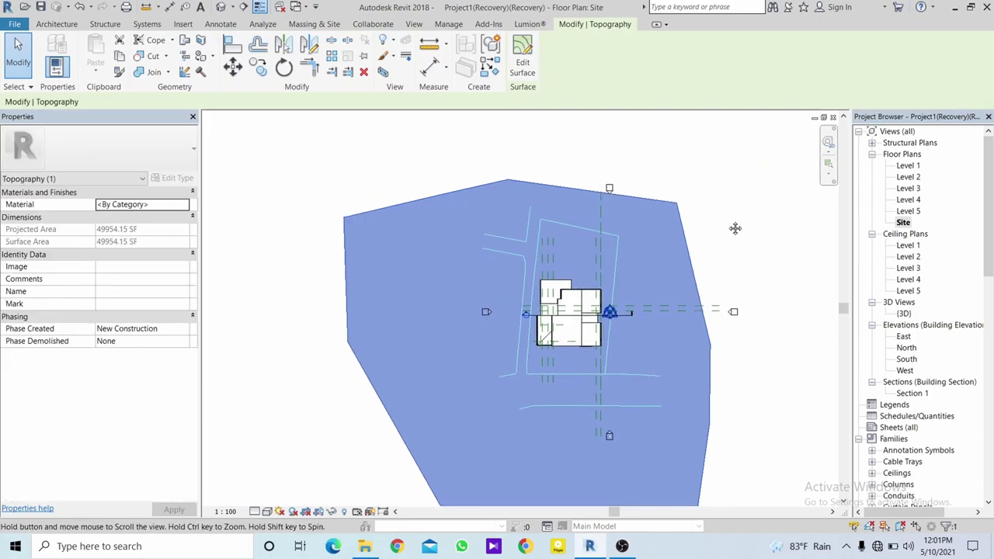
scroll(735, 228, down, 2)
drag(683, 208, 705, 176)
key(Escape)
scroll(628, 311, up, 2)
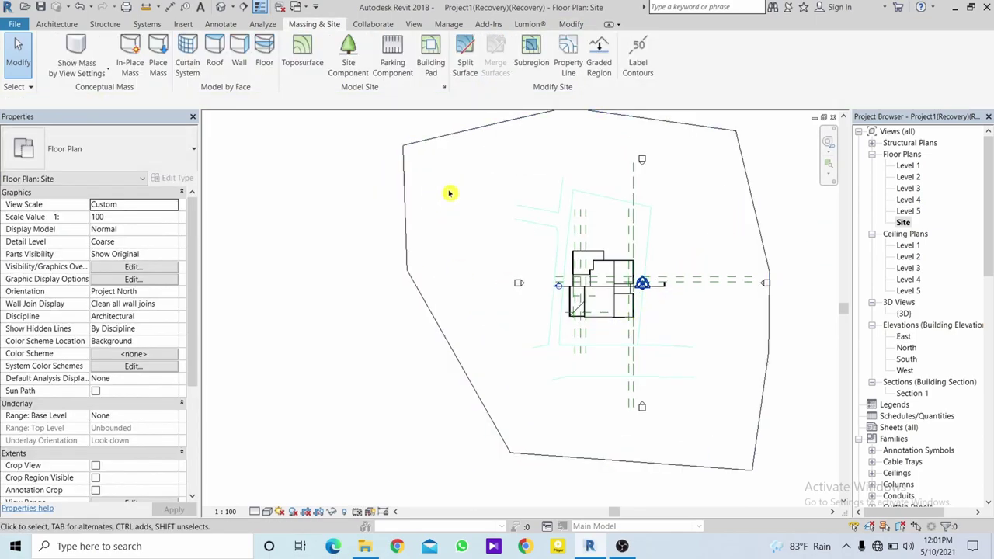
scroll(596, 278, down, 2)
click(691, 260)
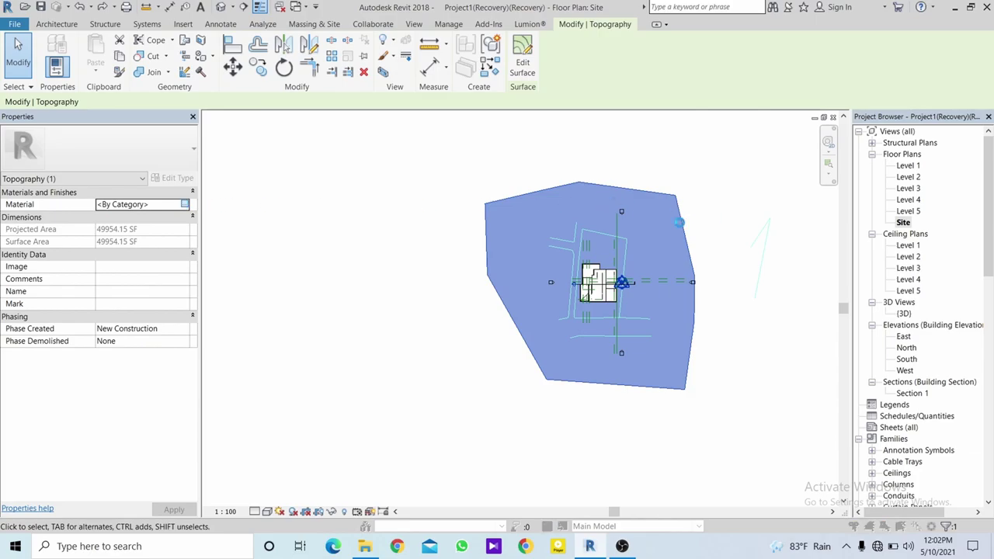
Open the Material Browser from the toposurface's Material field and show the Identity details.
click(184, 204)
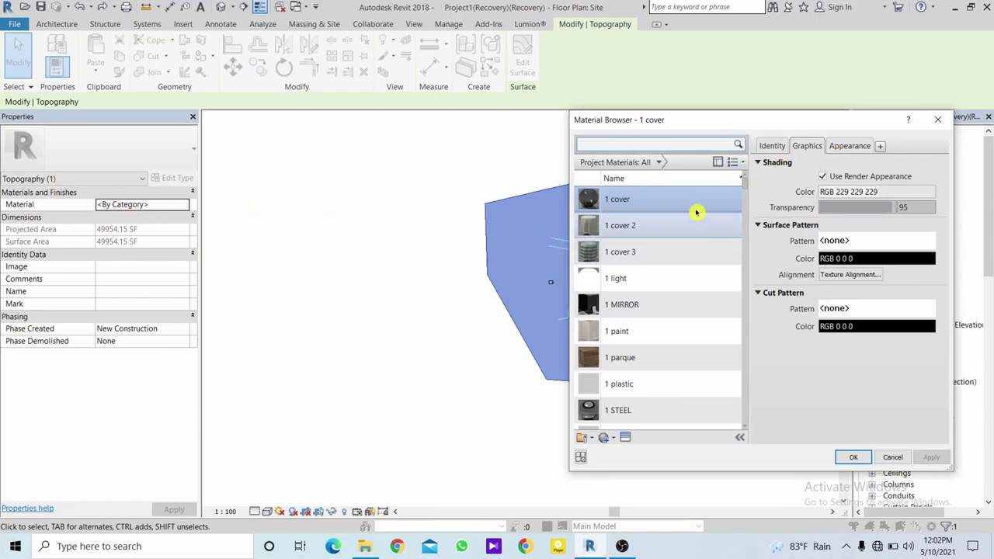
scroll(704, 275, down, 2)
scroll(704, 275, down, 5)
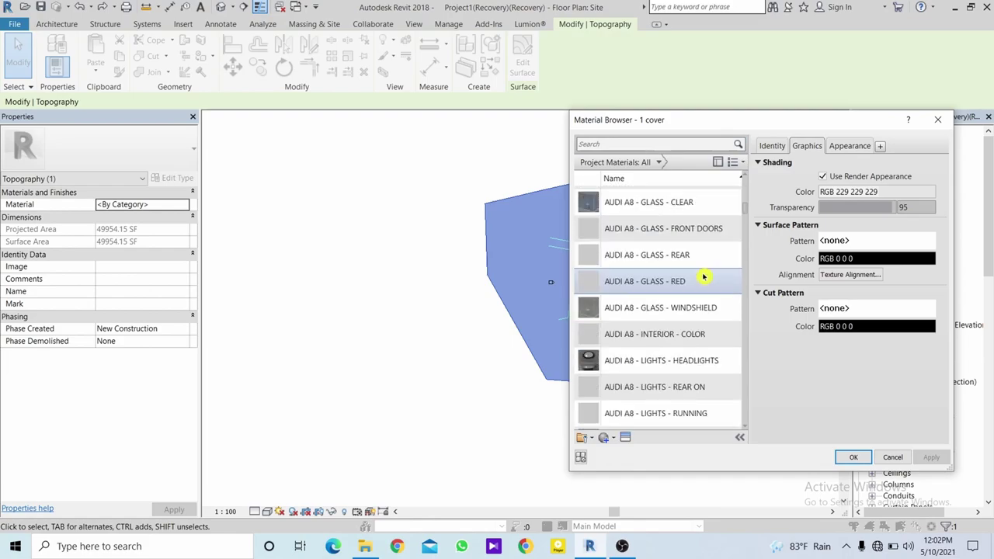
scroll(704, 275, down, 5)
scroll(707, 275, down, 5)
scroll(707, 275, down, 5)
scroll(707, 275, down, 3)
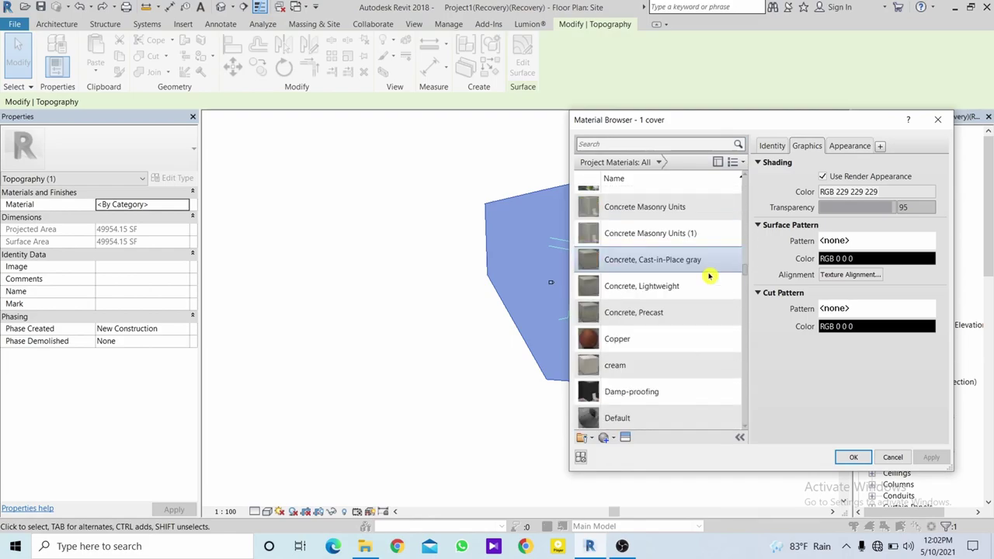
scroll(707, 275, down, 5)
scroll(708, 276, down, 5)
scroll(709, 276, down, 5)
scroll(710, 276, down, 5)
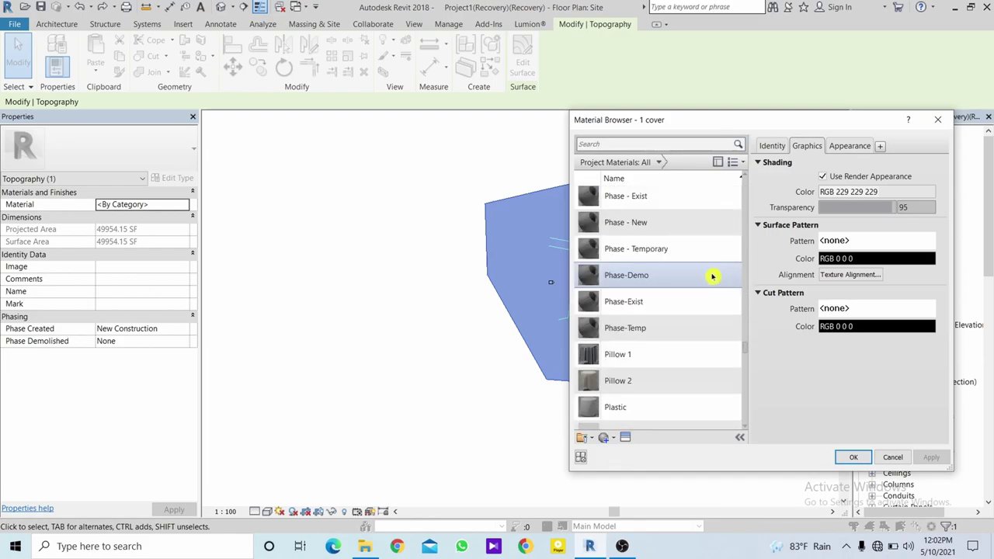
scroll(711, 277, down, 5)
scroll(714, 278, down, 5)
scroll(715, 278, down, 5)
scroll(716, 278, down, 5)
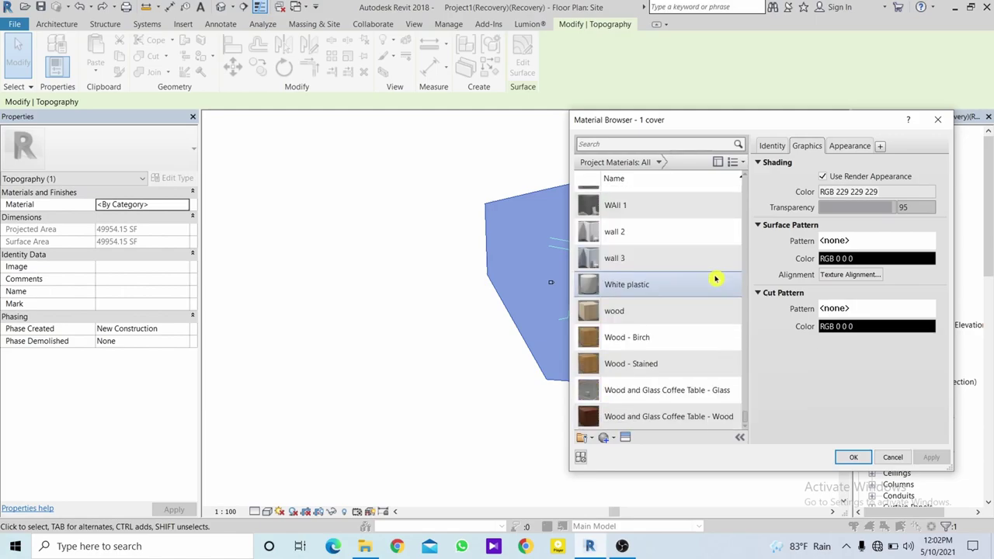
click(772, 147)
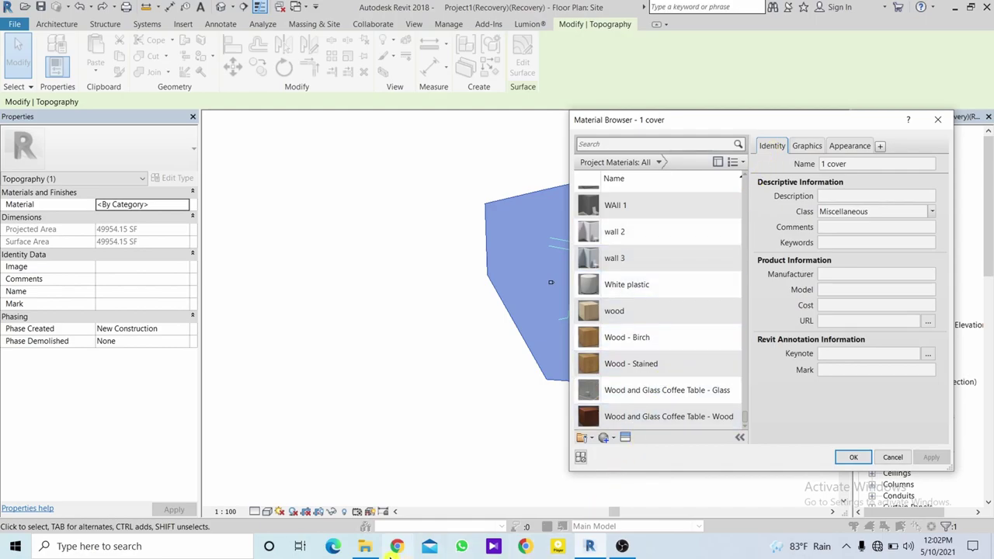
click(368, 547)
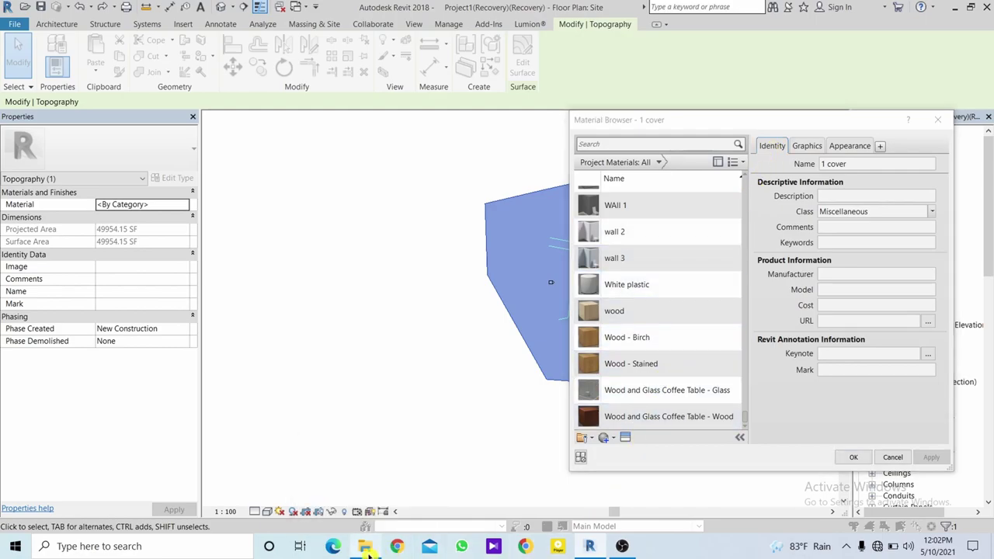
click(10, 103)
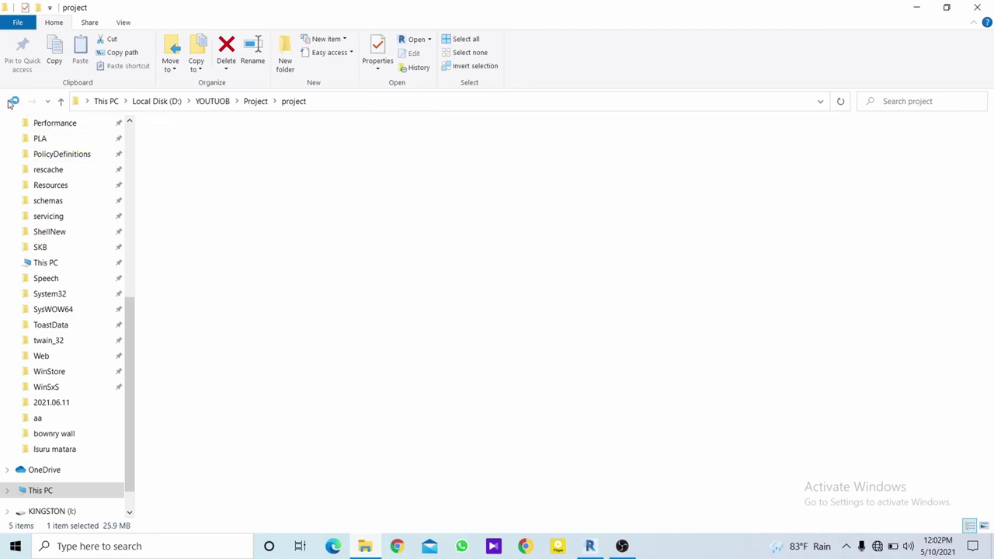
click(190, 158)
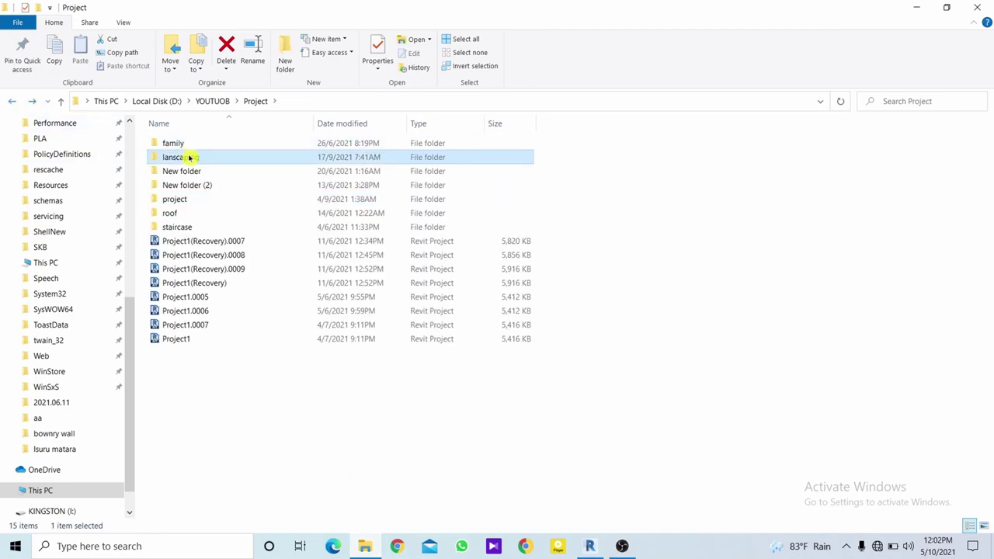
click(197, 158)
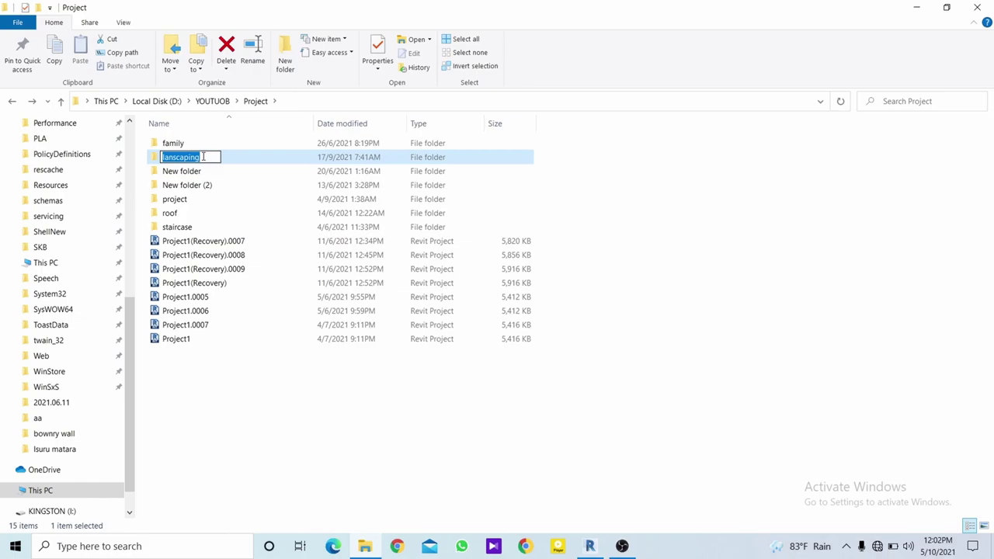
click(295, 420)
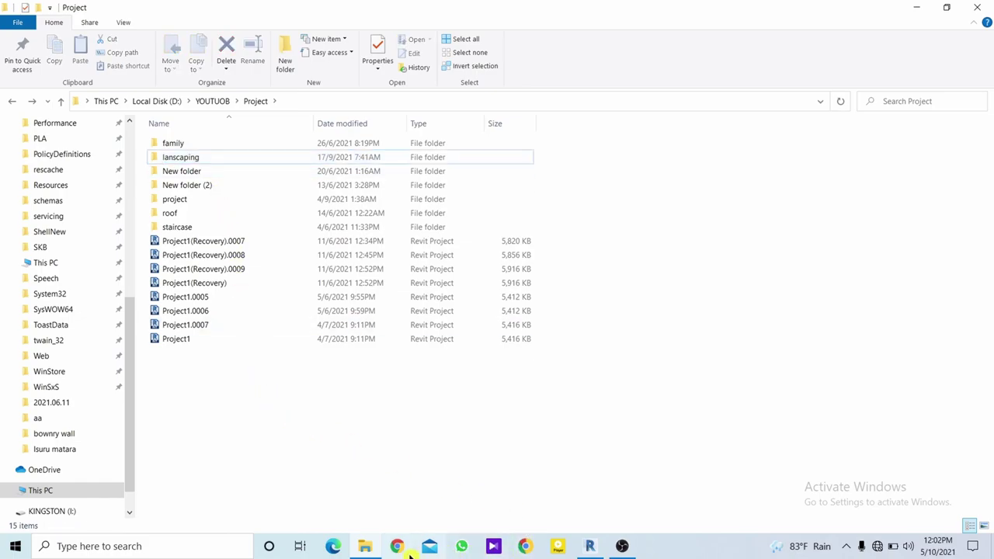
click(365, 546)
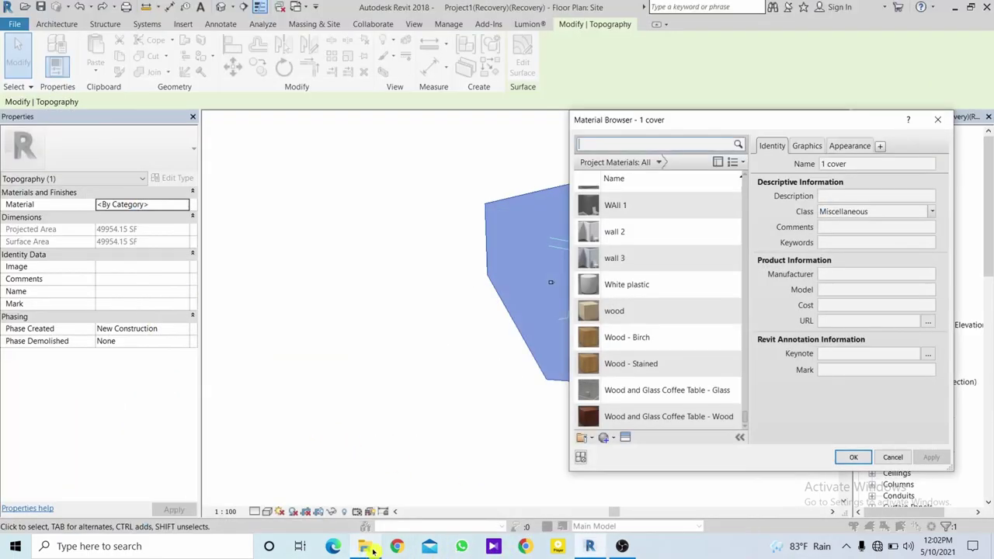
Add a new material renamed 'lanscaping' and open its Appearance asset library.
click(613, 438)
click(616, 452)
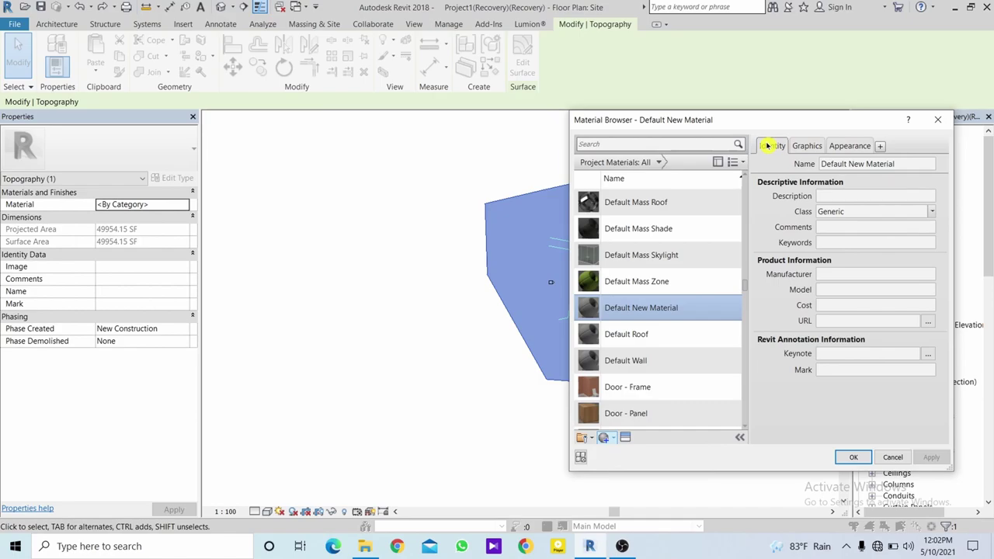
triple_click(909, 164)
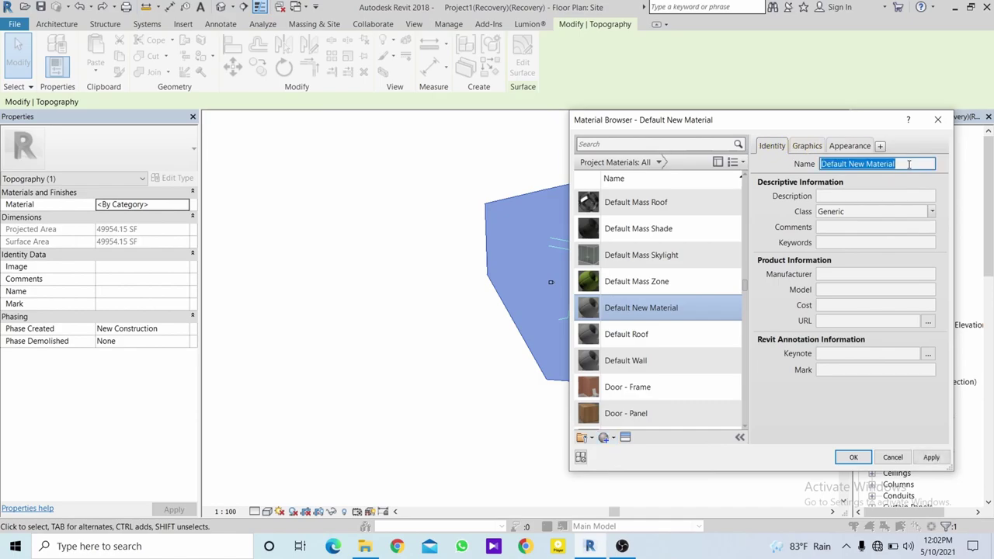
text(lanscaping)
click(851, 147)
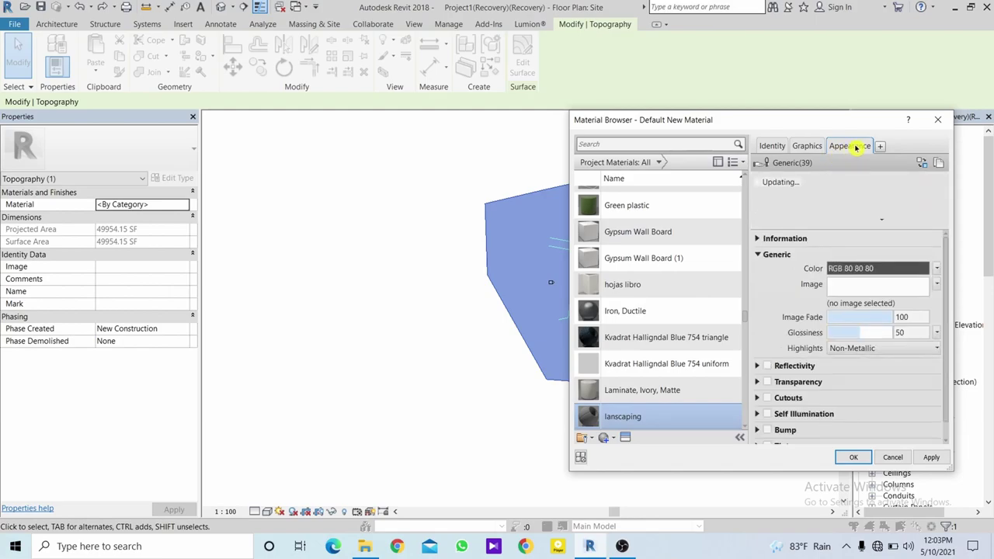
click(625, 437)
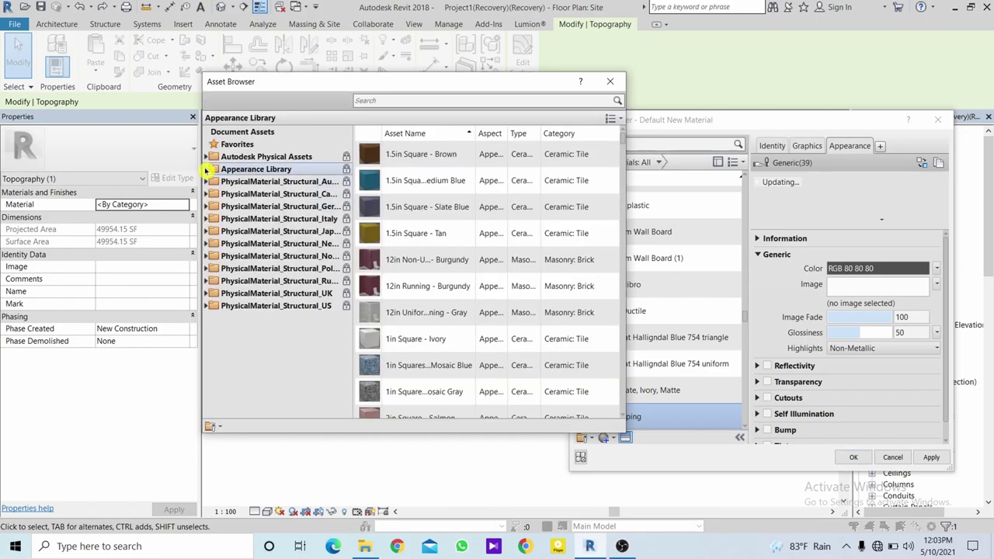
Apply the Appearance Library > Sitework 'Hedge' asset to the lanscaping material.
click(210, 169)
scroll(255, 272, down, 1)
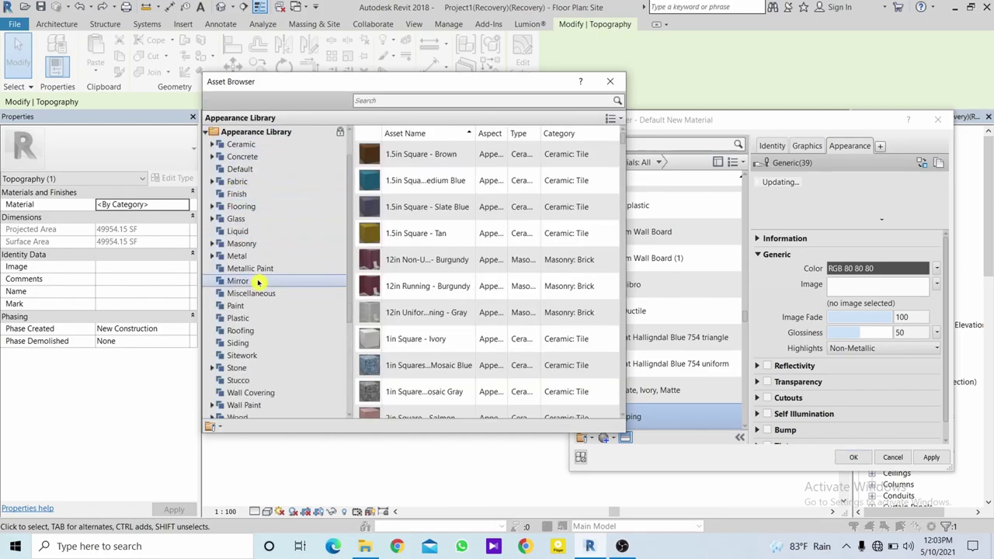
click(255, 363)
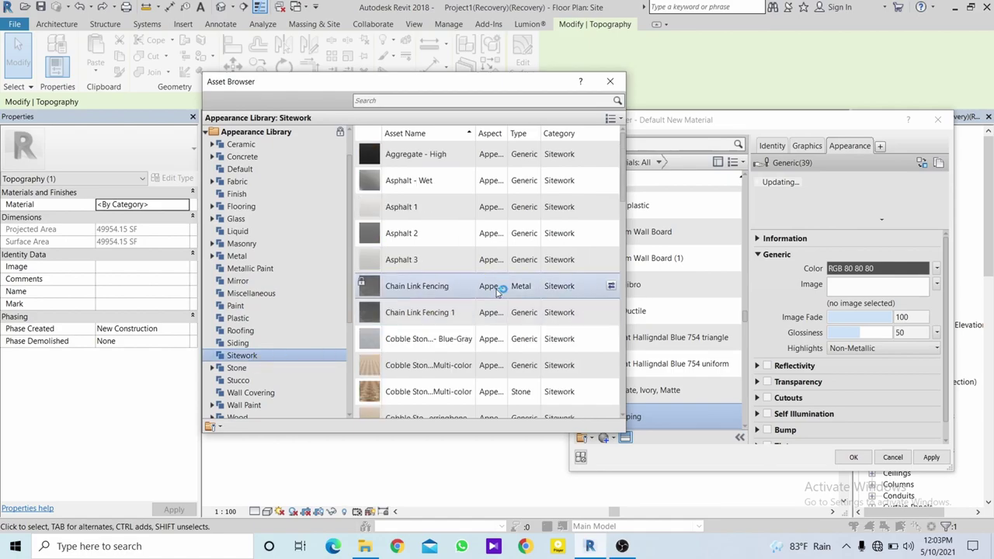
scroll(497, 292, down, 3)
scroll(497, 292, down, 2)
scroll(498, 292, down, 2)
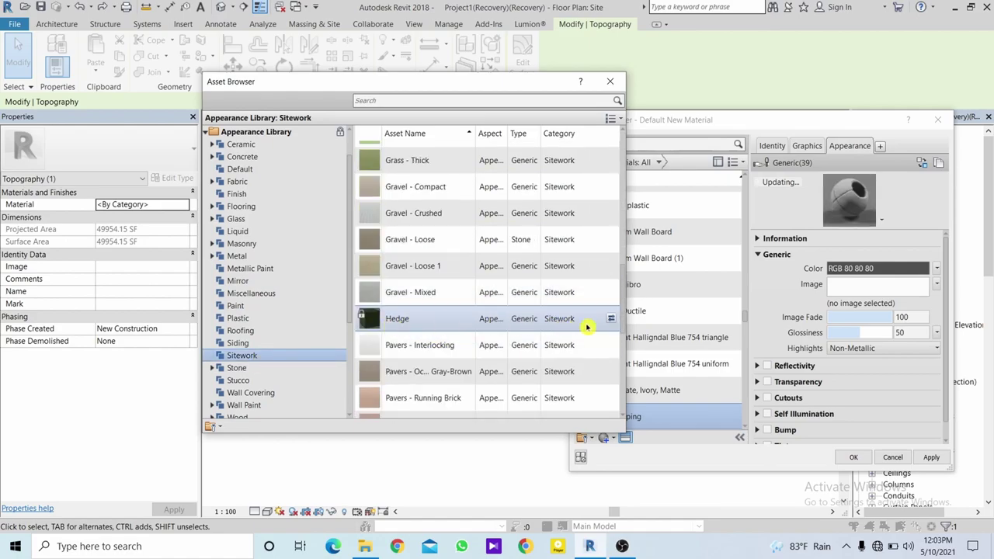
click(613, 320)
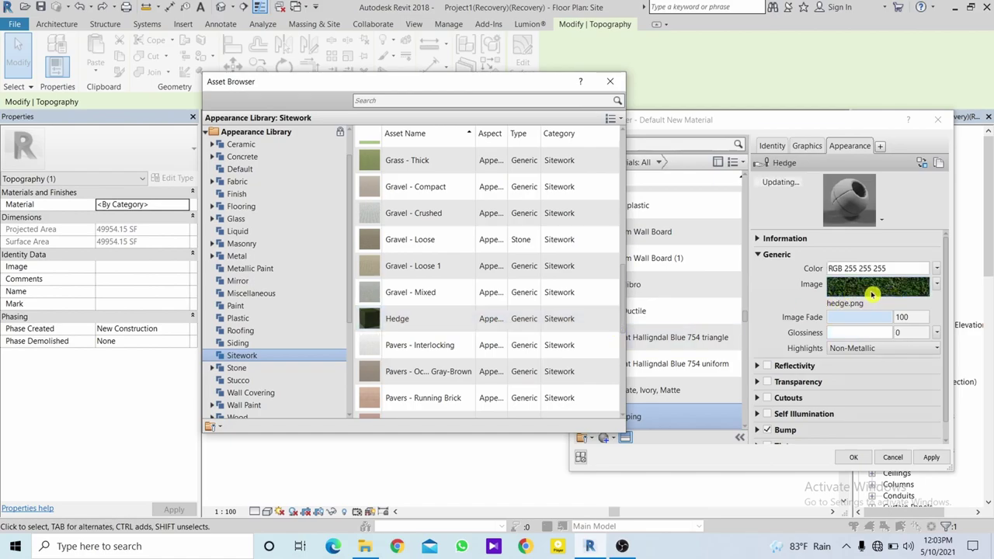
Apply the material changes, then set the reselected toposurface's Material to lanscaping.
click(610, 81)
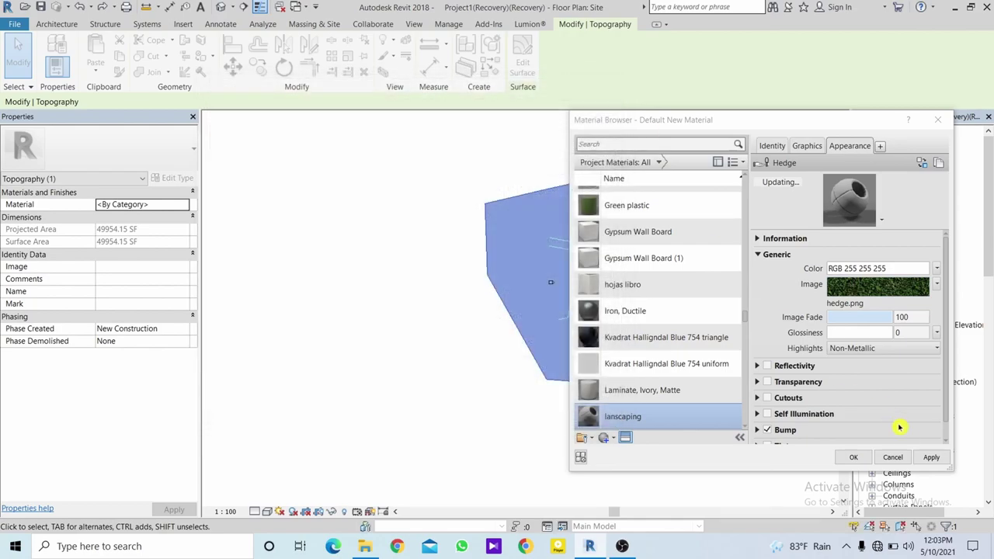
click(858, 458)
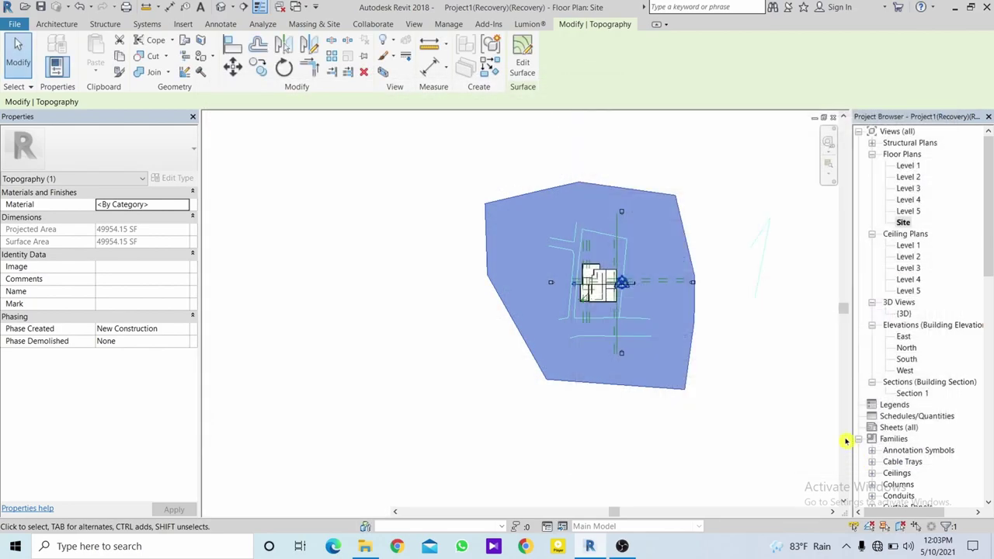
click(735, 329)
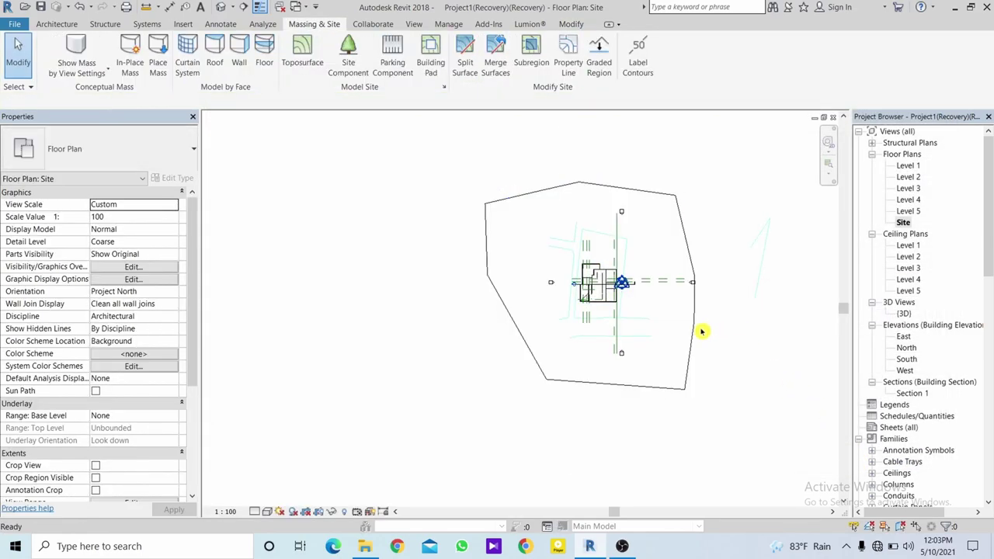
click(696, 331)
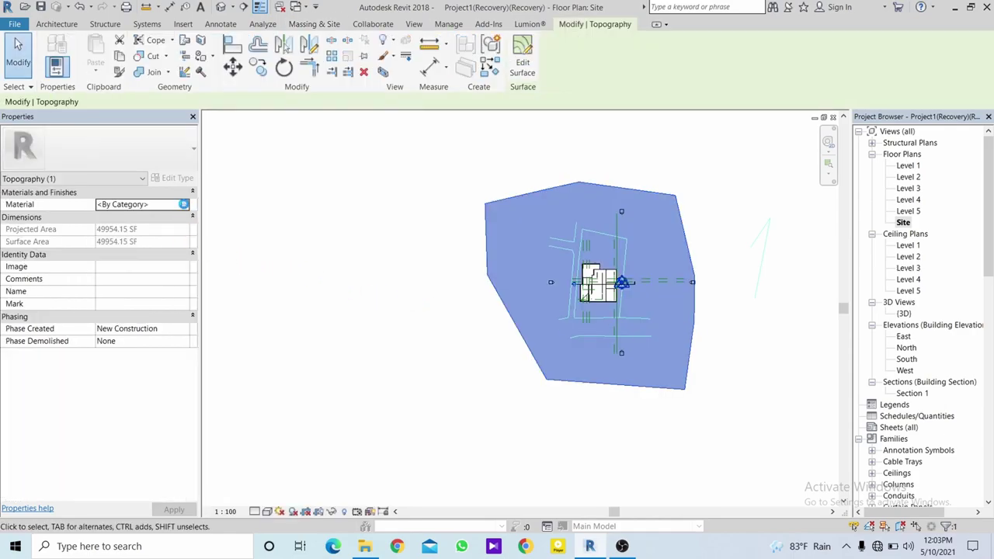
click(184, 205)
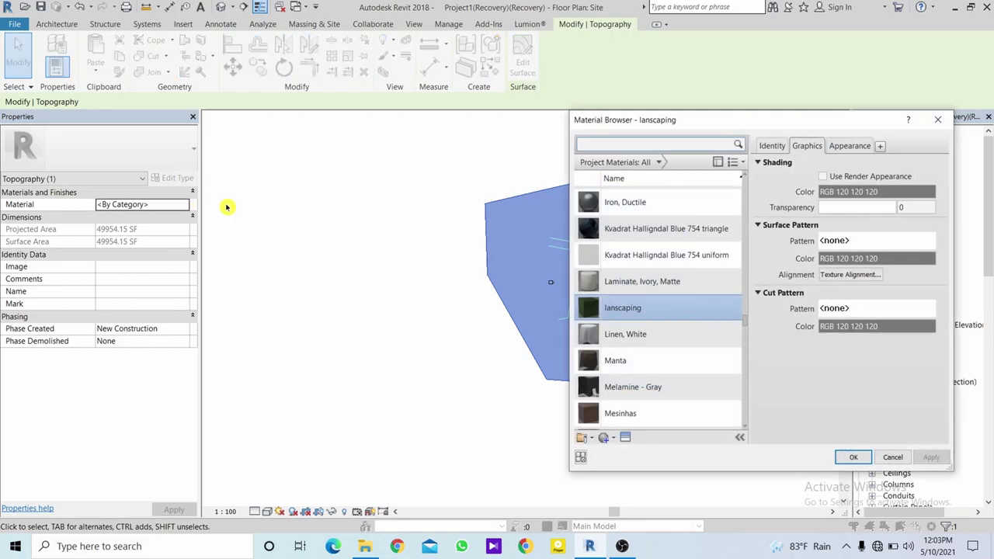
double_click(653, 318)
click(734, 358)
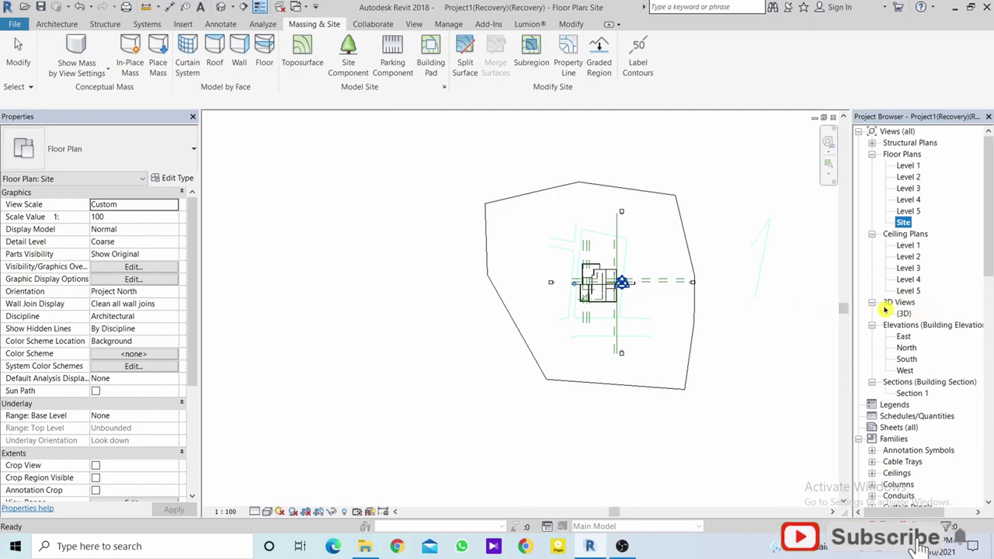
Check the green lanscaping toposurface in 3D, then return to the zoomed-in Site plan.
double_click(905, 314)
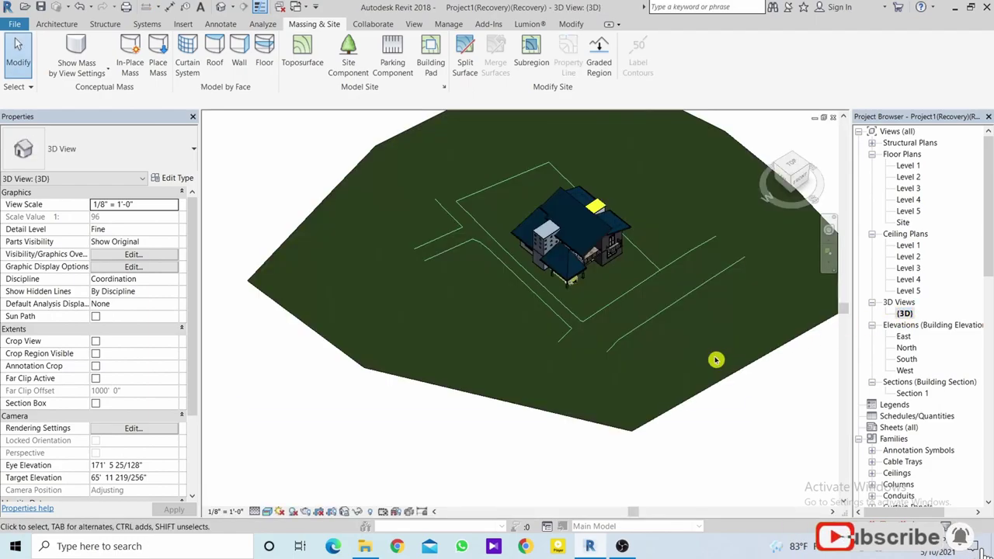
shift+middle_drag(701, 343, 613, 283)
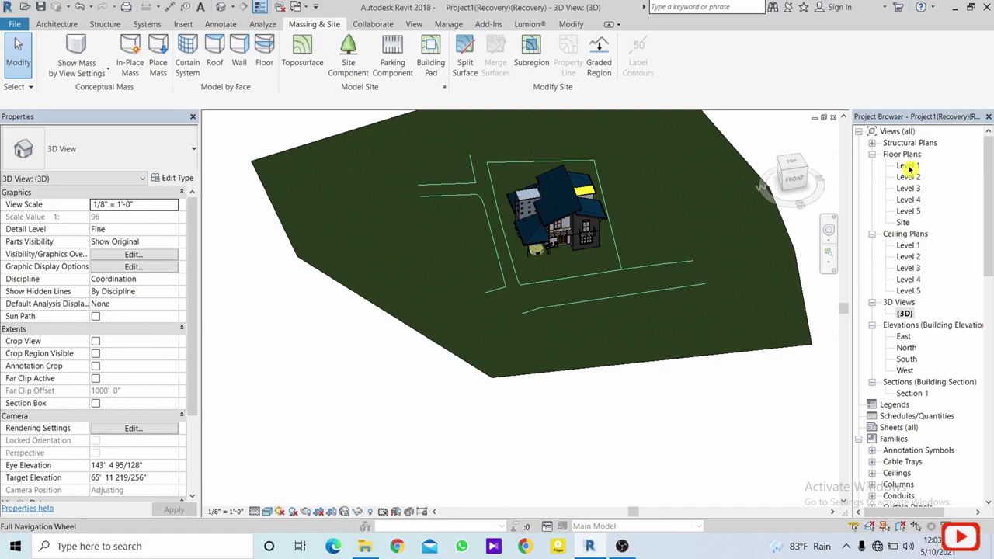
double_click(904, 223)
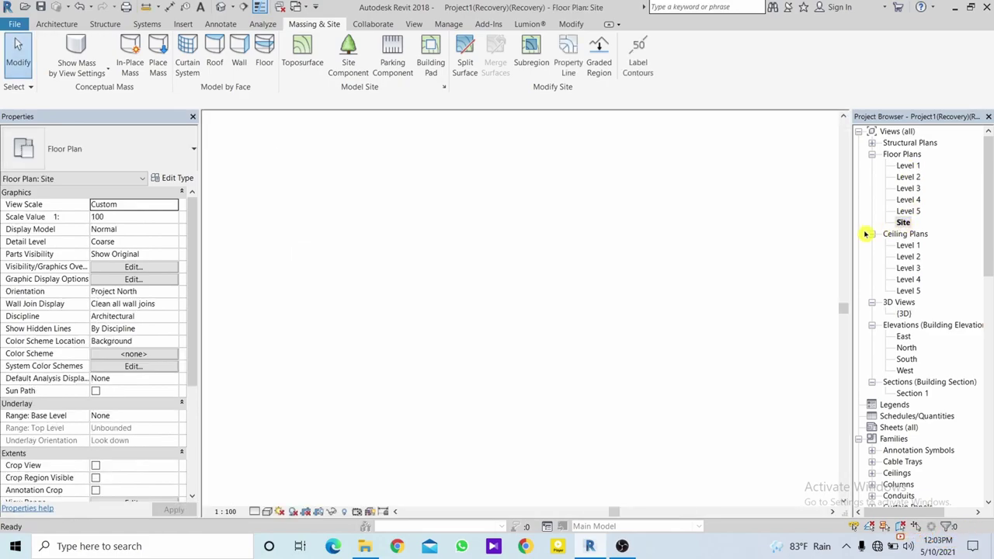
scroll(567, 233, up, 3)
scroll(567, 212, up, 1)
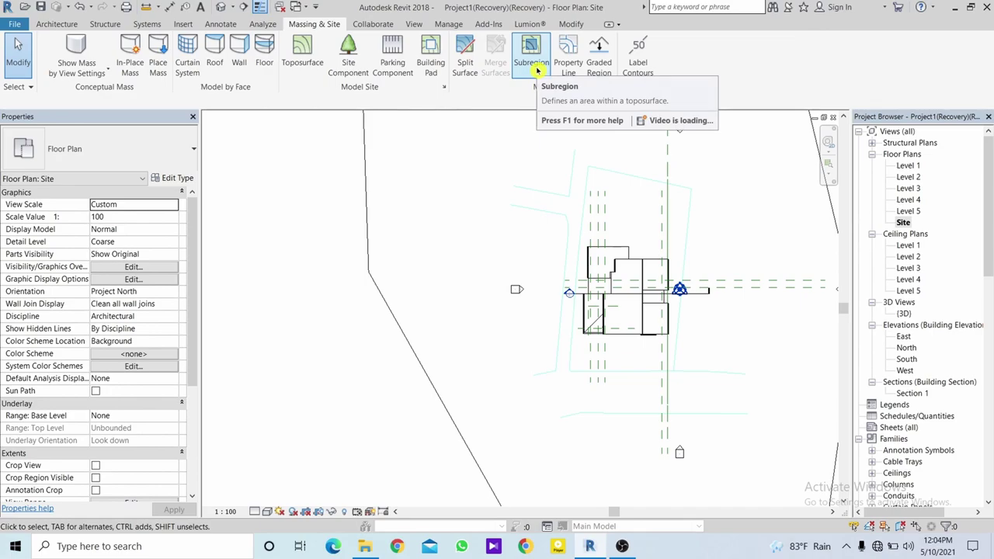
Start a toposurface subregion and pick the first imported road edges as boundary lines.
click(536, 69)
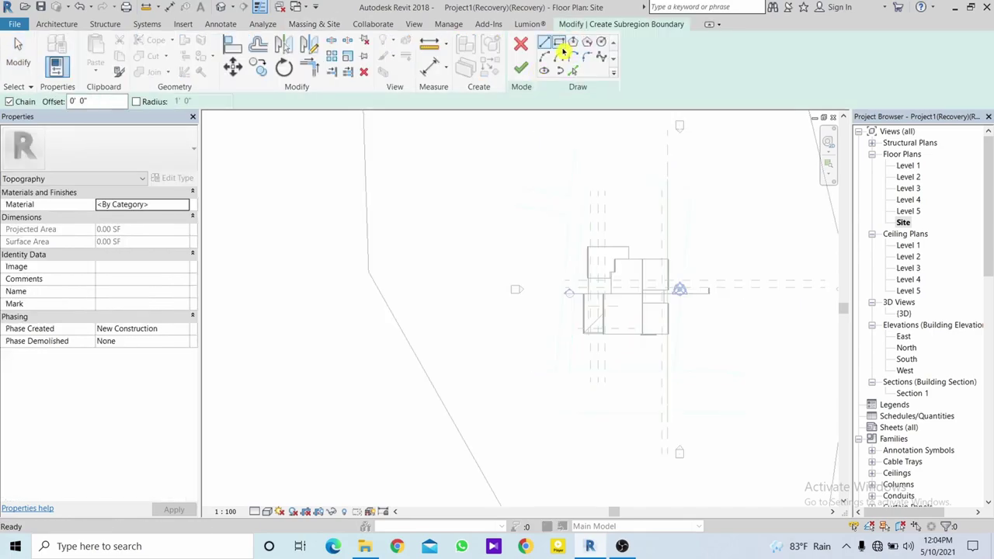
click(571, 71)
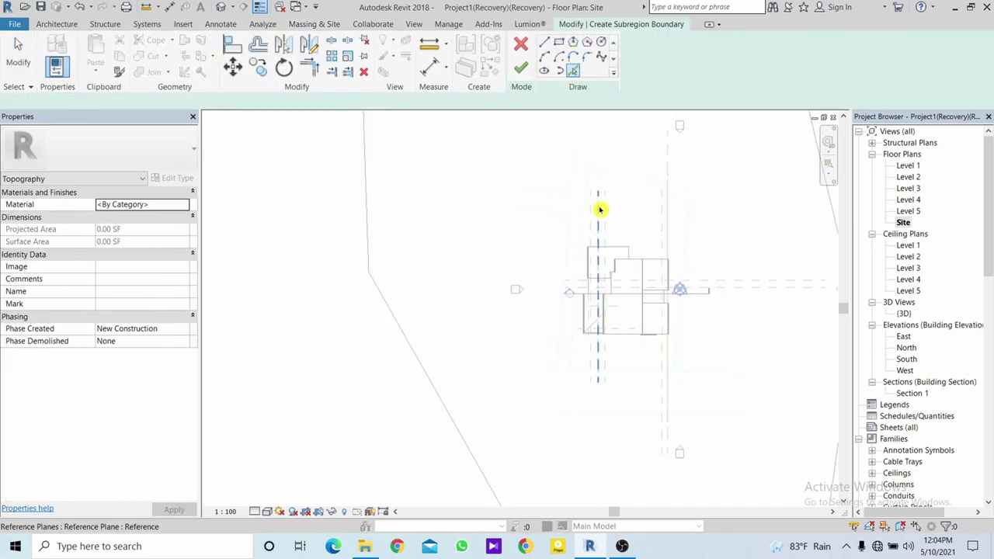
click(557, 353)
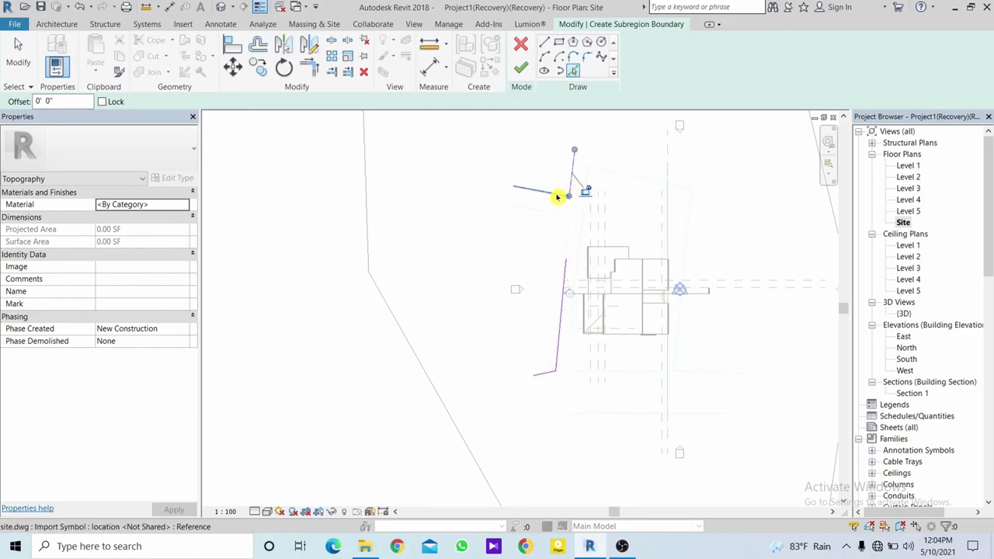
click(557, 223)
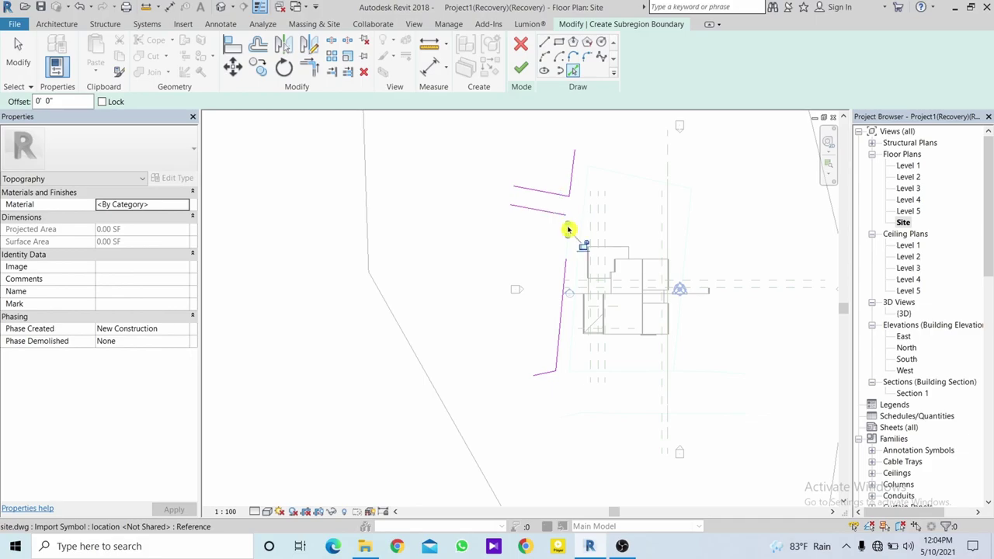
scroll(568, 228, up, 1)
scroll(567, 222, up, 2)
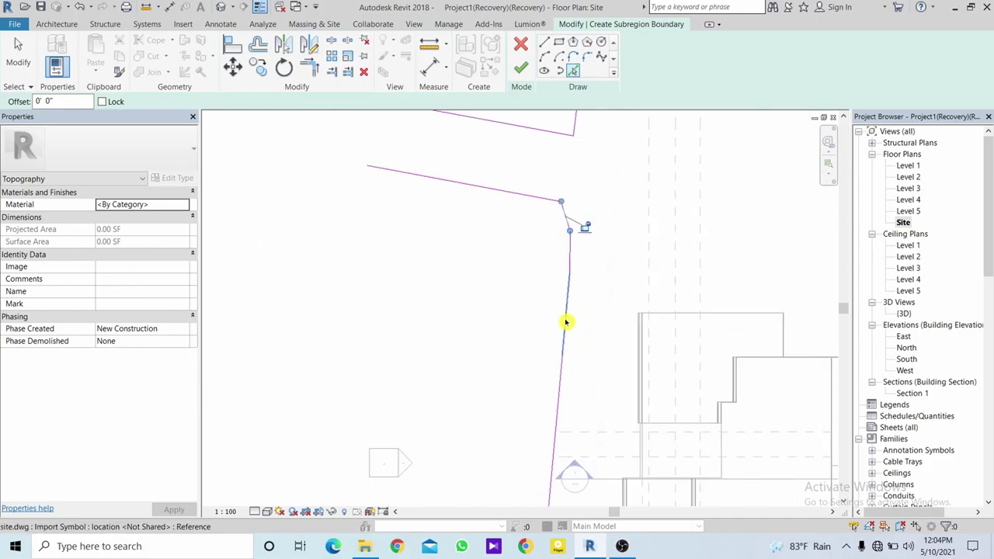
click(614, 306)
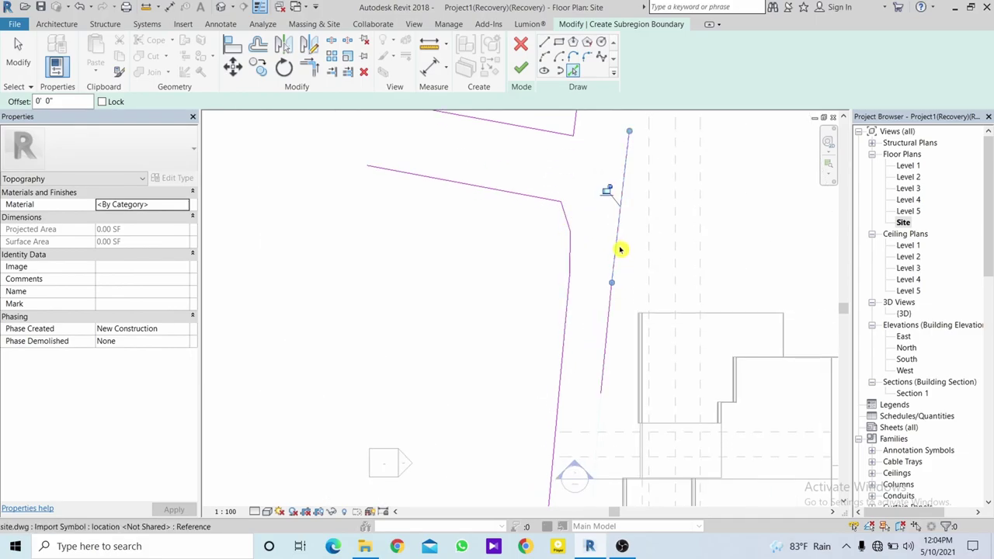
middle_drag(621, 250, 633, 144)
scroll(618, 274, down, 1)
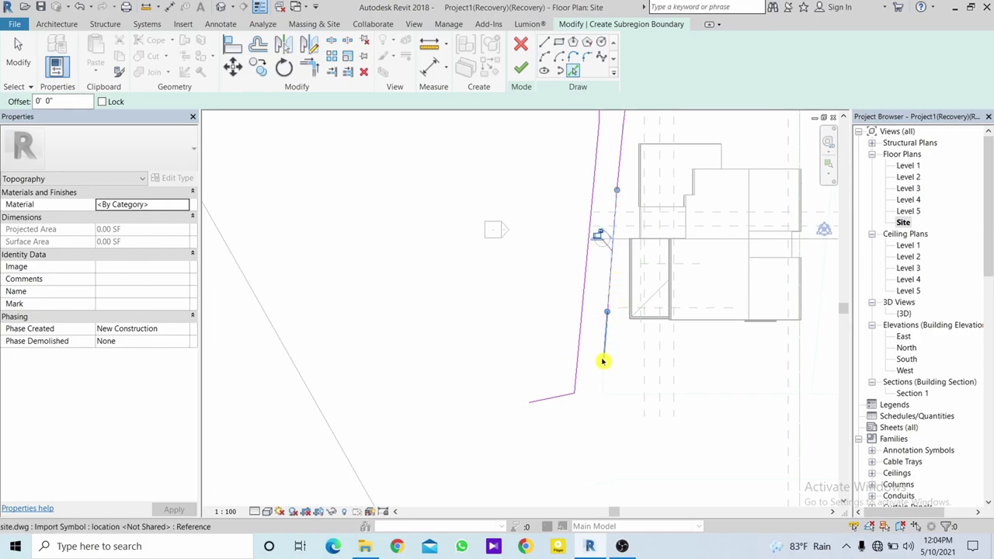
click(616, 398)
scroll(655, 407, up, 3)
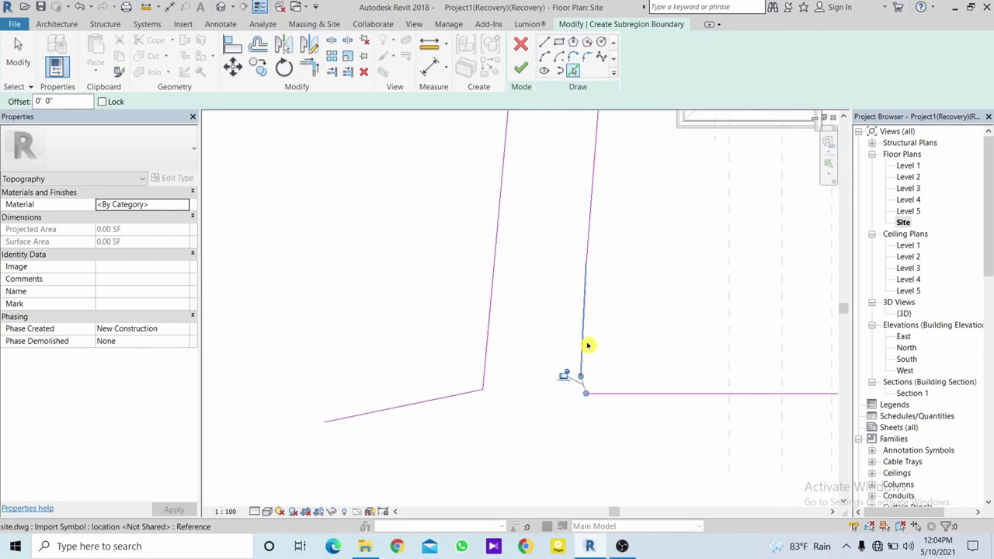
click(588, 346)
Pick the remaining lower and left road edges into the subregion boundary.
middle_drag(612, 342, 353, 260)
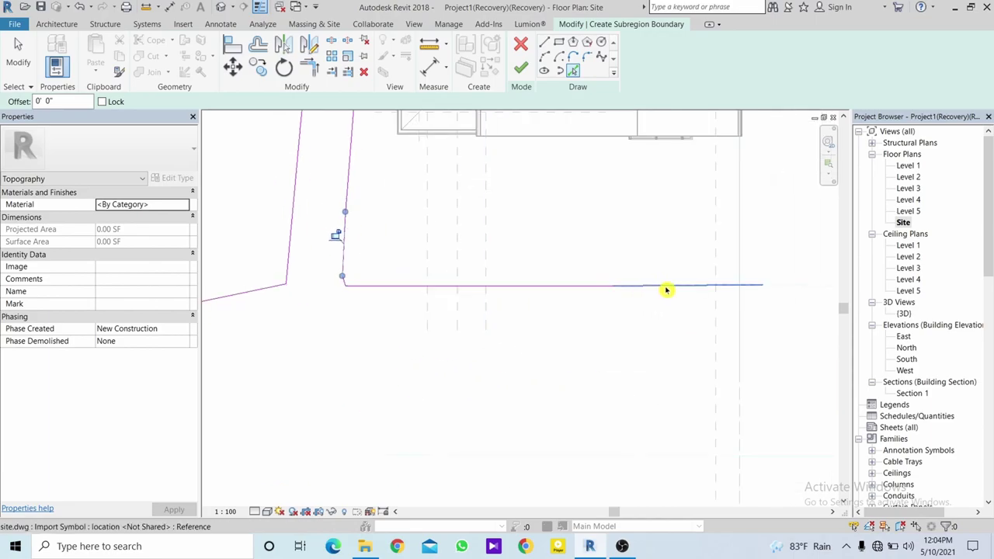
click(666, 291)
scroll(477, 332, down, 2)
mouse_move(477, 332)
middle_down()
mouse_move(556, 341)
mouse_move(546, 350)
mouse_move(439, 227)
middle_up()
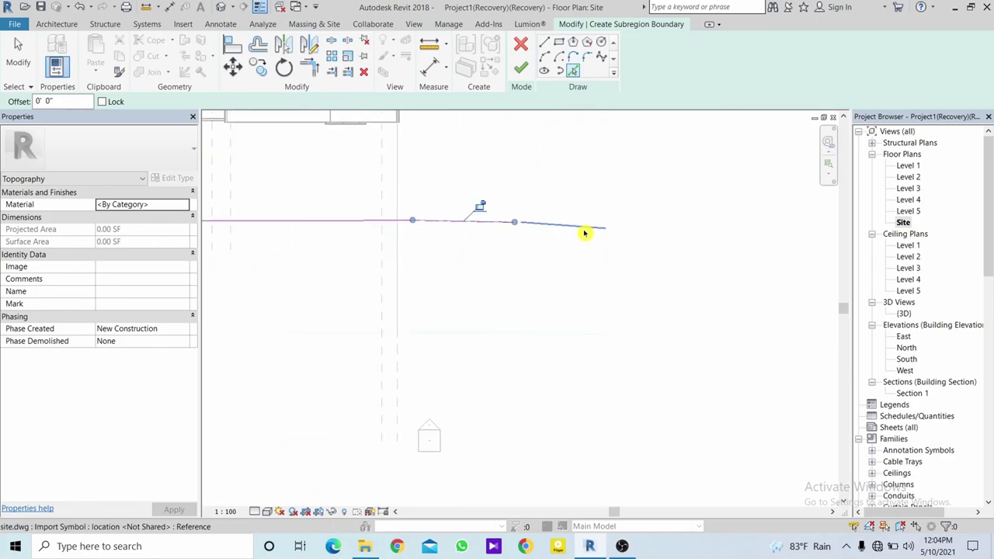
click(552, 335)
click(451, 335)
middle_drag(454, 293, 706, 275)
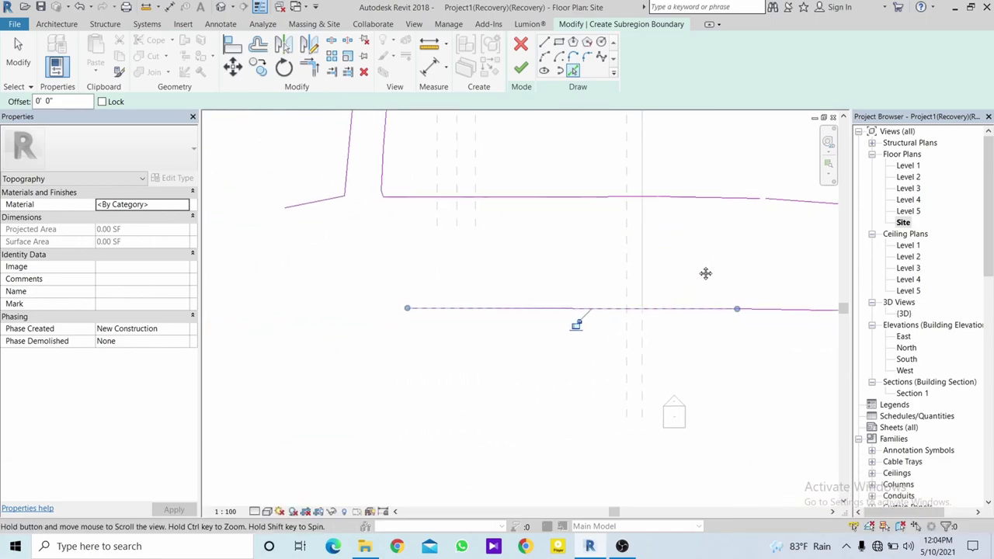
scroll(412, 274, down, 2)
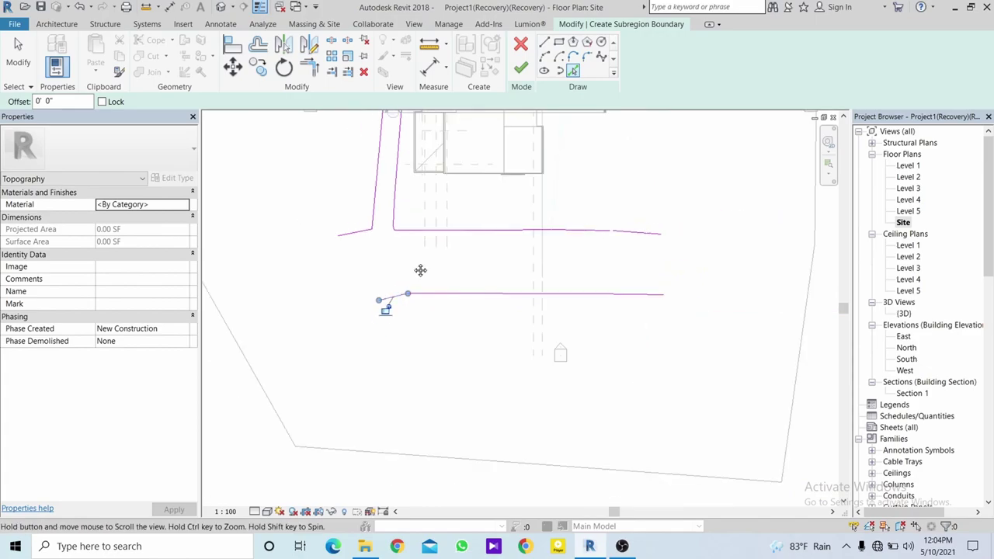
scroll(420, 271, down, 2)
scroll(433, 279, up, 1)
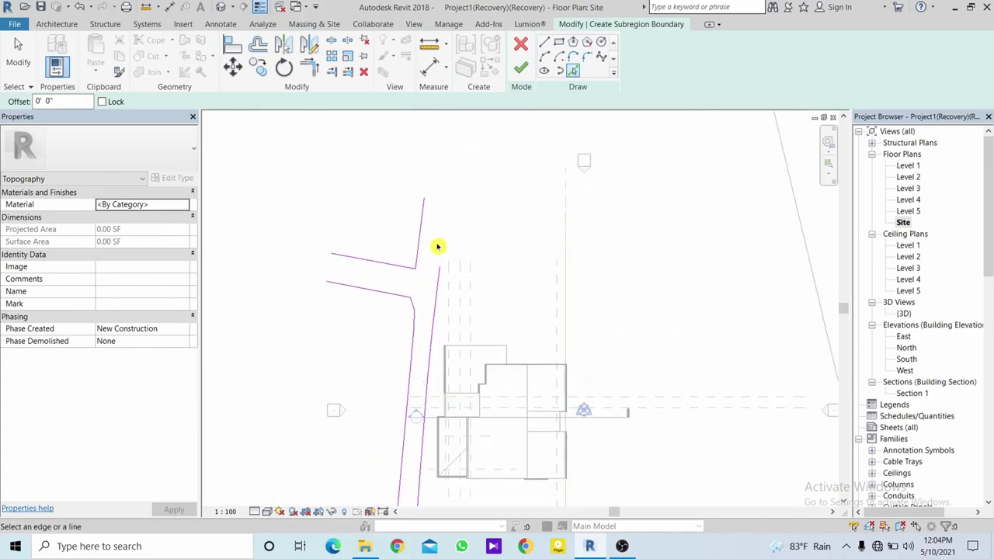
scroll(466, 251, down, 1)
middle_drag(466, 251, 468, 137)
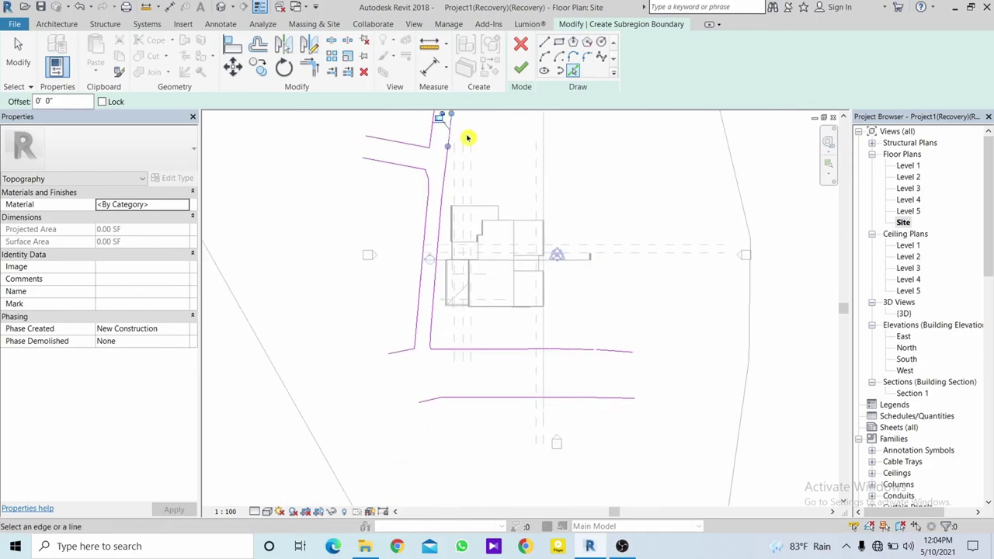
scroll(418, 410, up, 2)
Extend the left ends of the upper (38'-0") and lower (50'-6") boundary lines to the site edge.
key(Escape)
key(Escape)
click(424, 404)
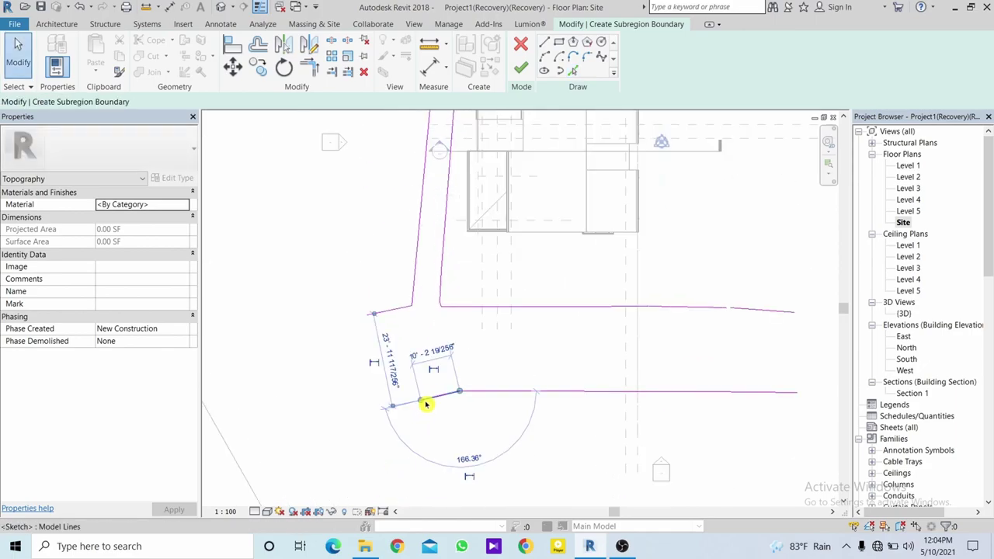
drag(420, 404, 334, 420)
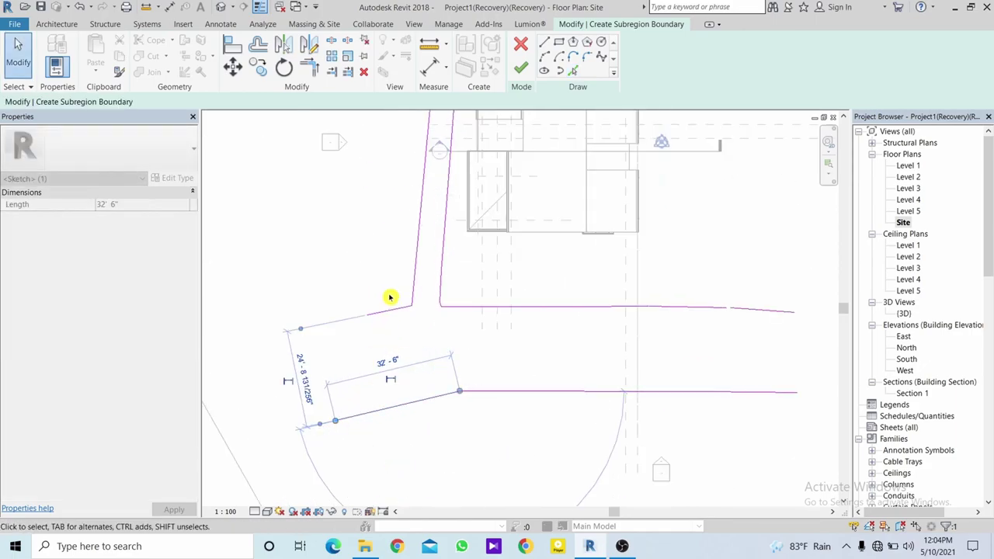
click(370, 315)
drag(339, 318, 266, 338)
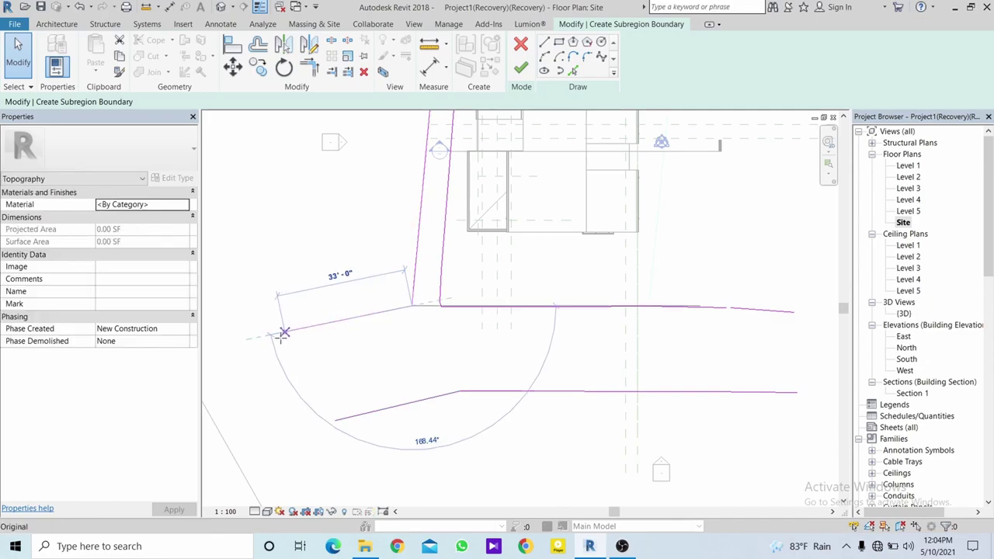
click(335, 419)
drag(335, 421, 231, 449)
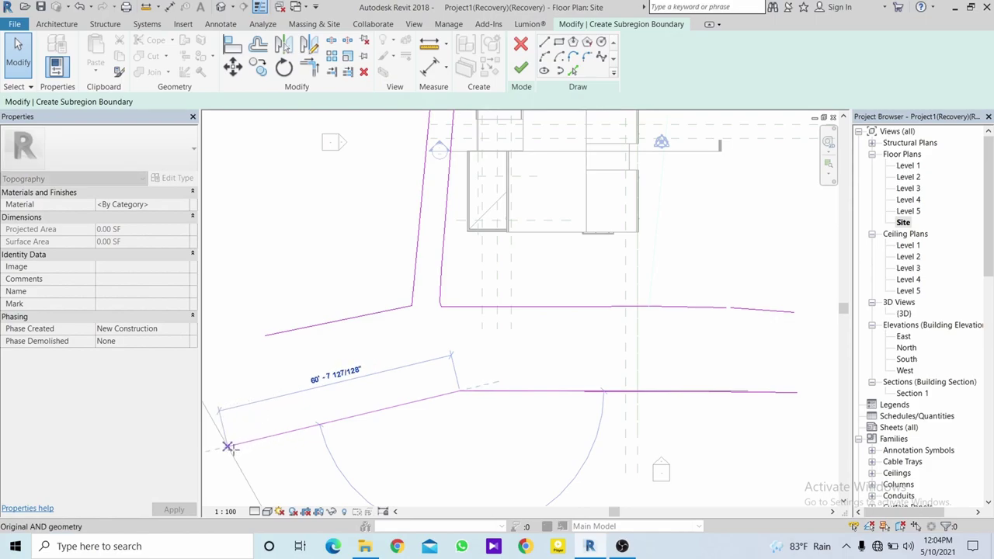
middle_drag(227, 447, 300, 382)
scroll(432, 344, down, 1)
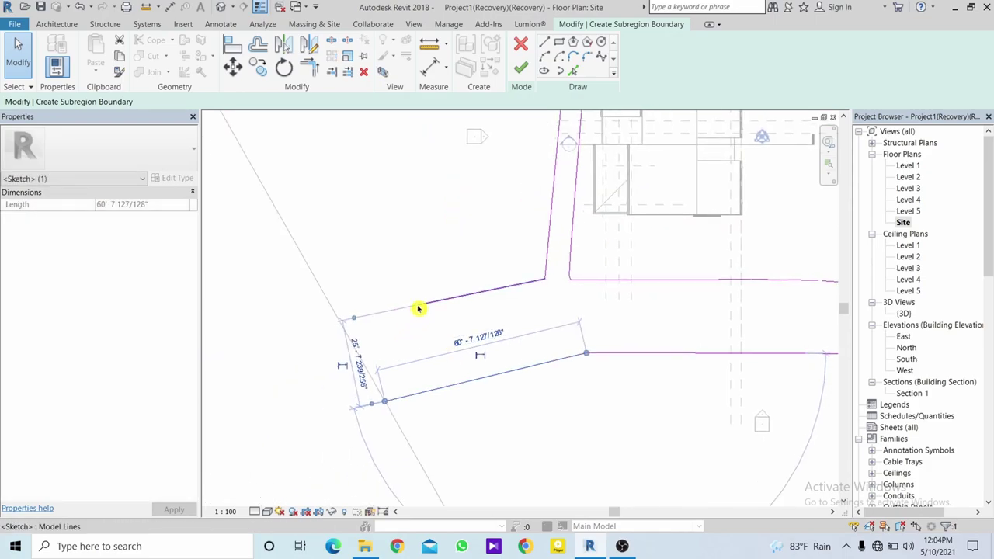
click(417, 306)
drag(417, 306, 337, 318)
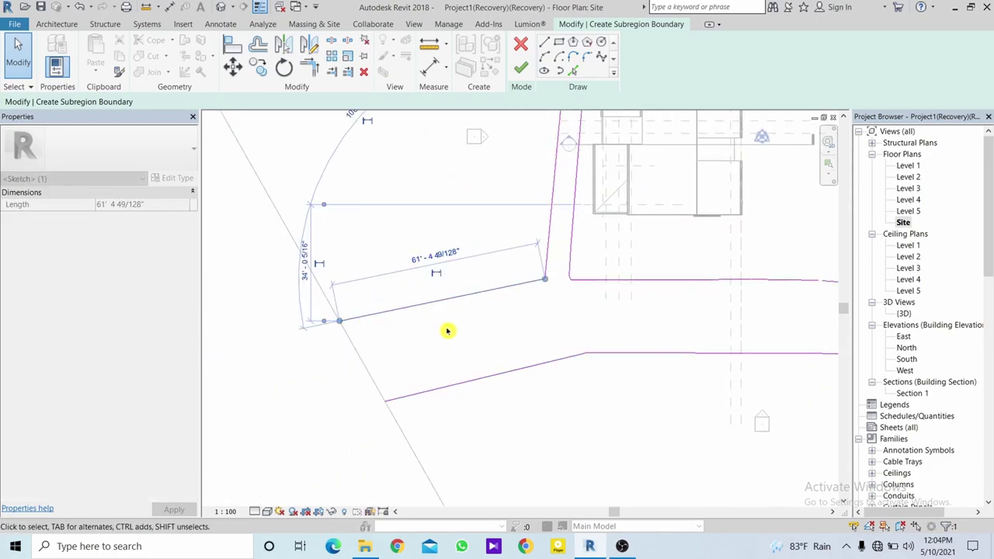
scroll(449, 333, down, 1)
middle_drag(448, 333, 326, 335)
scroll(591, 296, up, 2)
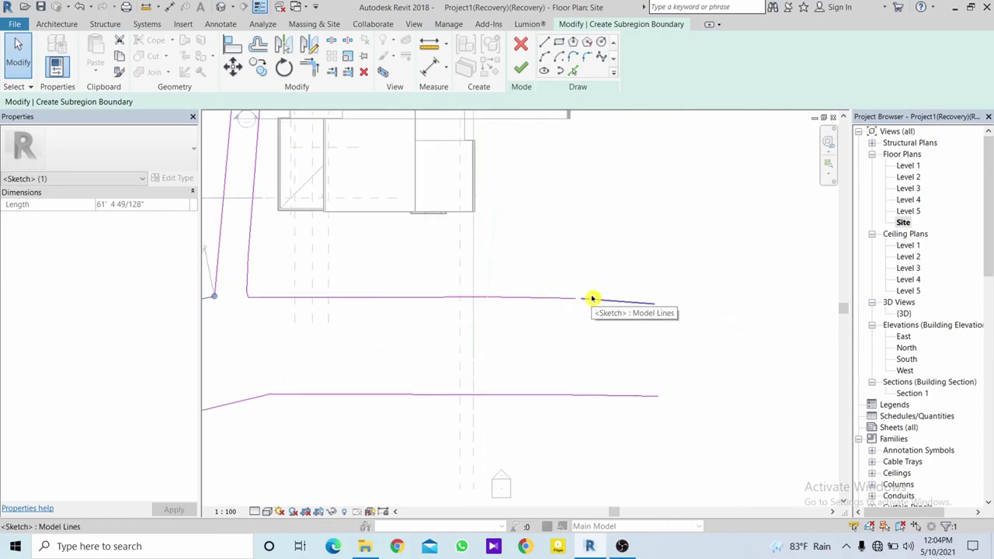
Extend the right-side boundary lines, the lower one to 45'-6" and the right road line up to the top.
click(592, 299)
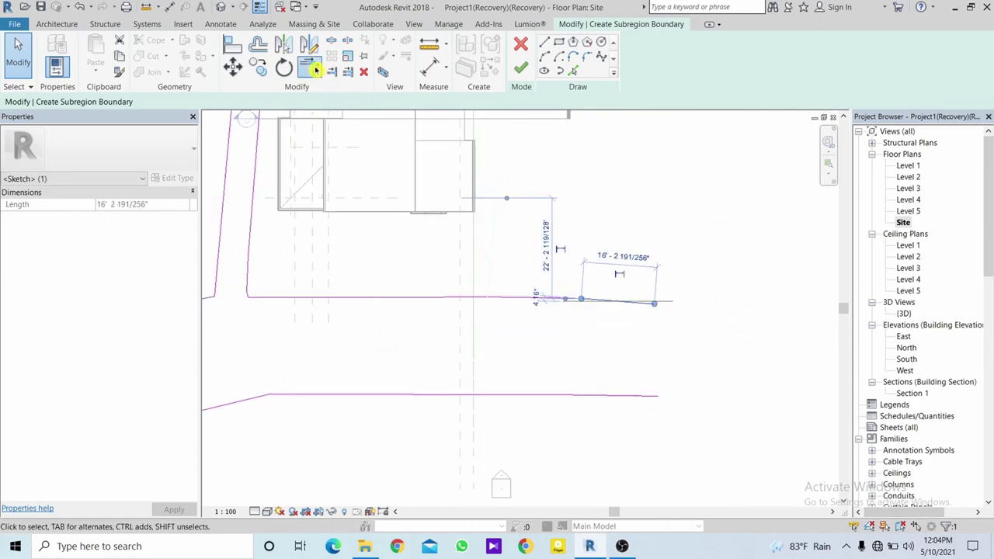
click(314, 68)
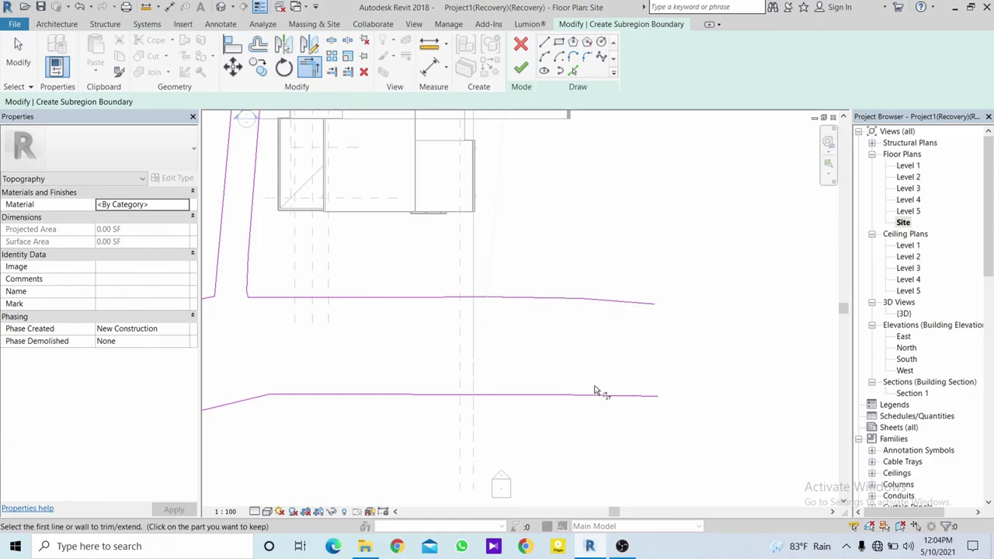
key(Escape)
click(621, 398)
scroll(658, 388, down, 2)
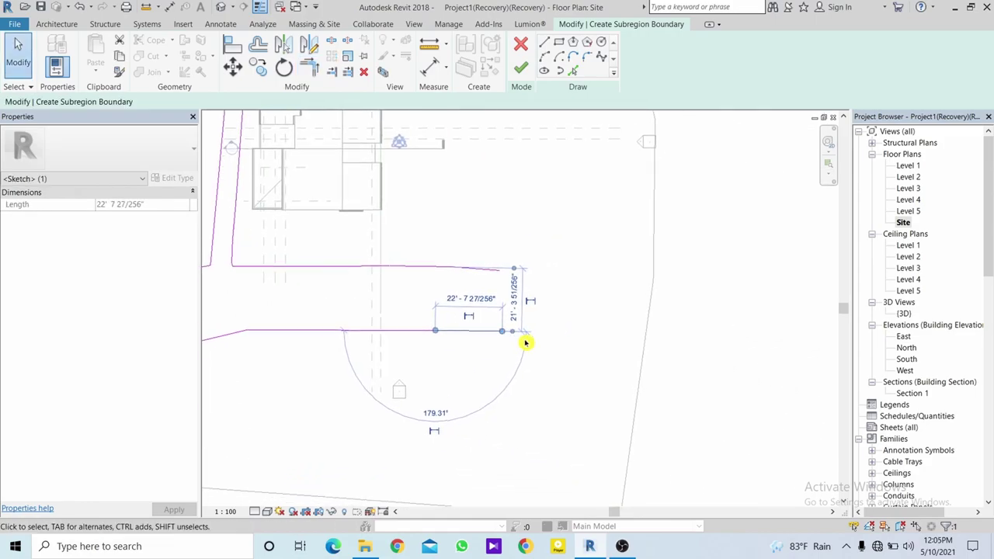
drag(505, 334, 644, 330)
click(472, 268)
mouse_move(666, 268)
mouse_down()
mouse_move(488, 271)
mouse_move(651, 273)
mouse_move(624, 291)
mouse_up()
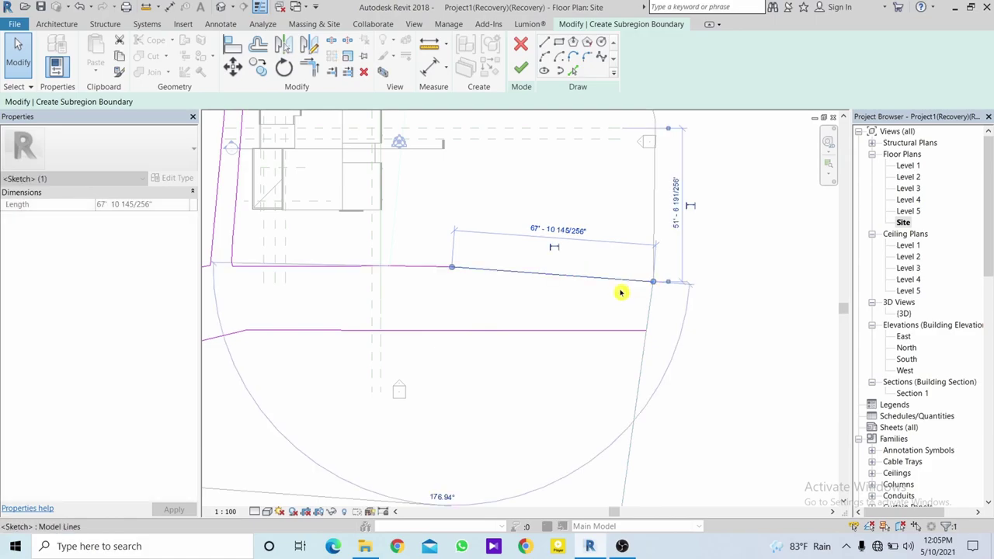
middle_drag(541, 302, 546, 269)
scroll(546, 269, up, 2)
scroll(492, 275, up, 2)
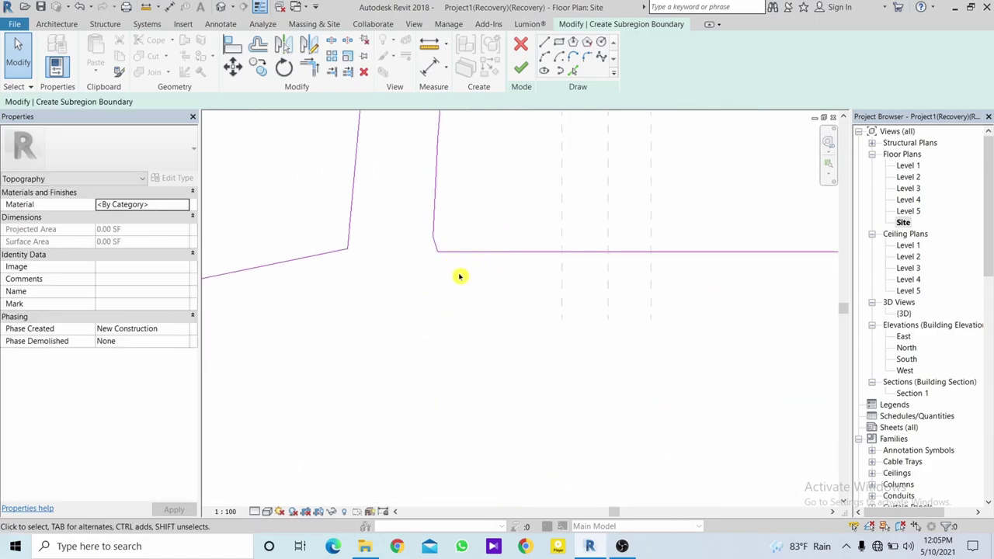
scroll(459, 275, down, 1)
scroll(413, 269, down, 1)
scroll(425, 257, down, 2)
scroll(435, 191, up, 3)
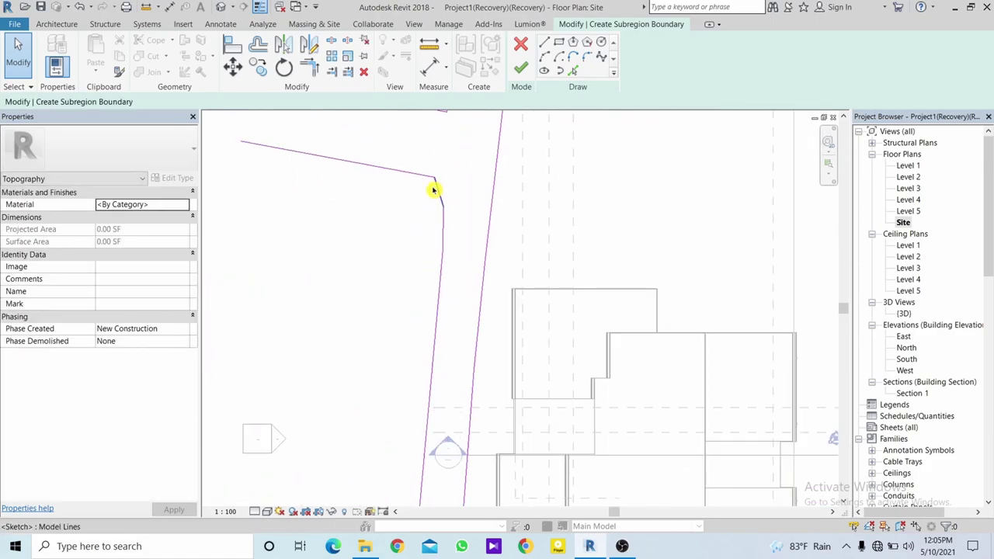
mouse_move(435, 191)
middle_down()
mouse_move(456, 226)
mouse_move(456, 367)
middle_up()
scroll(457, 367, down, 1)
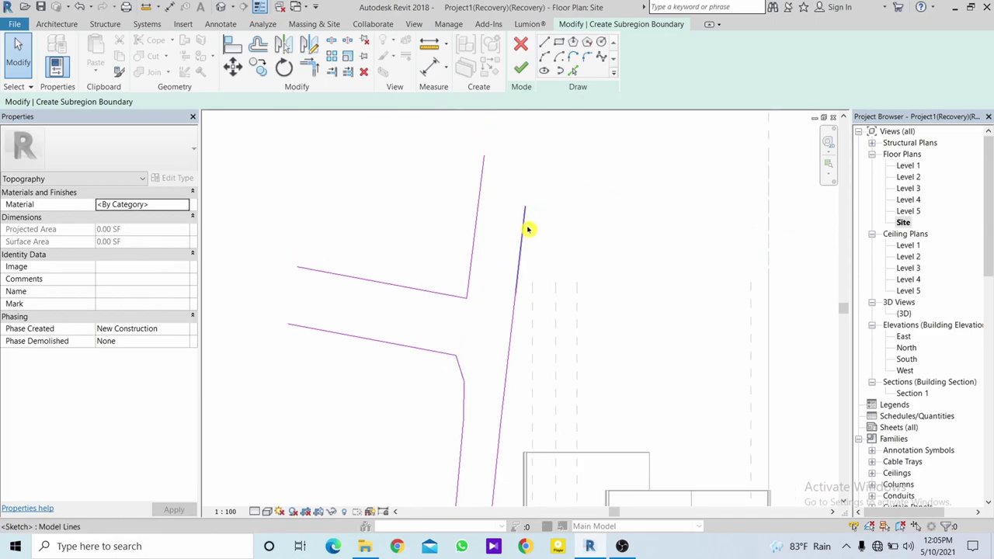
click(525, 222)
drag(526, 210, 531, 152)
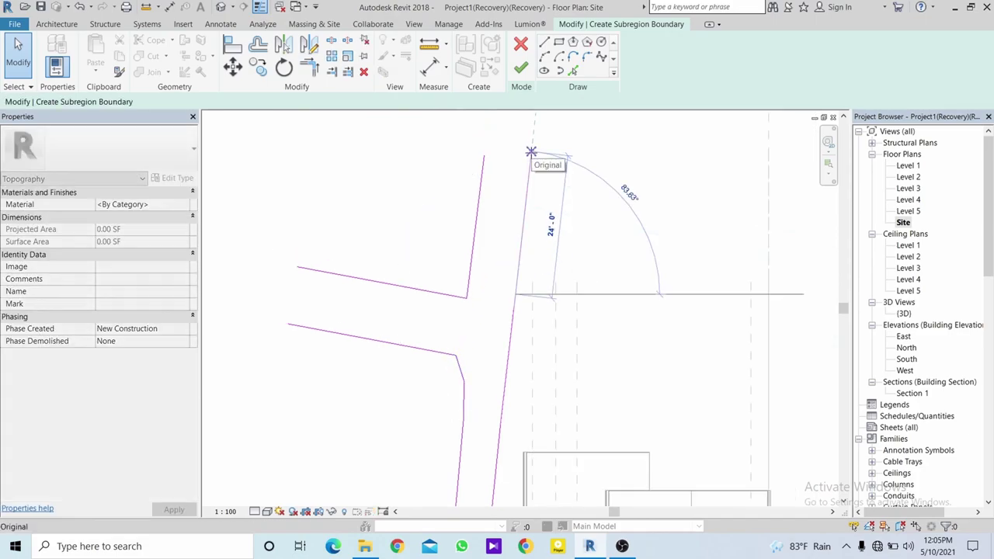
Attempt to finish the boundary and dismiss the lines-not-closed error.
click(524, 68)
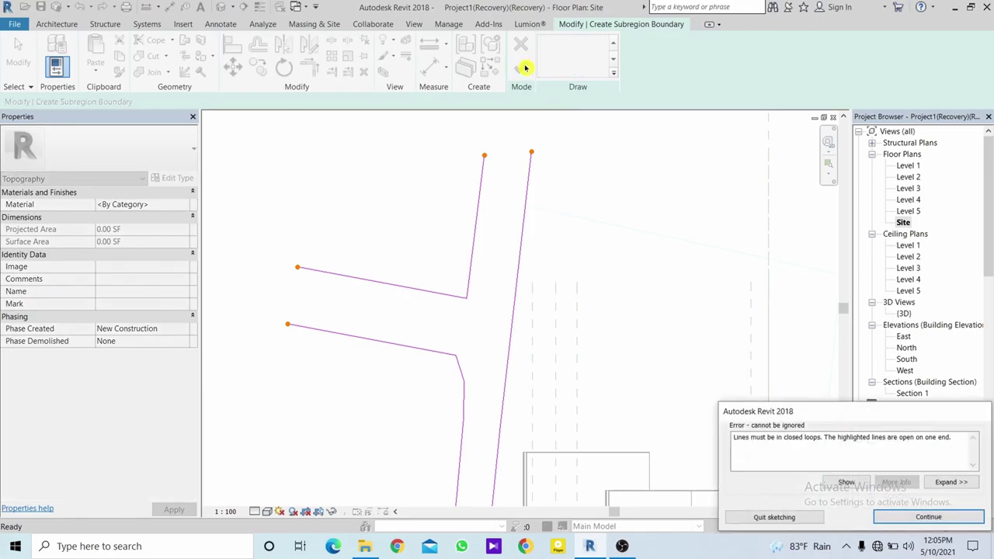
click(928, 517)
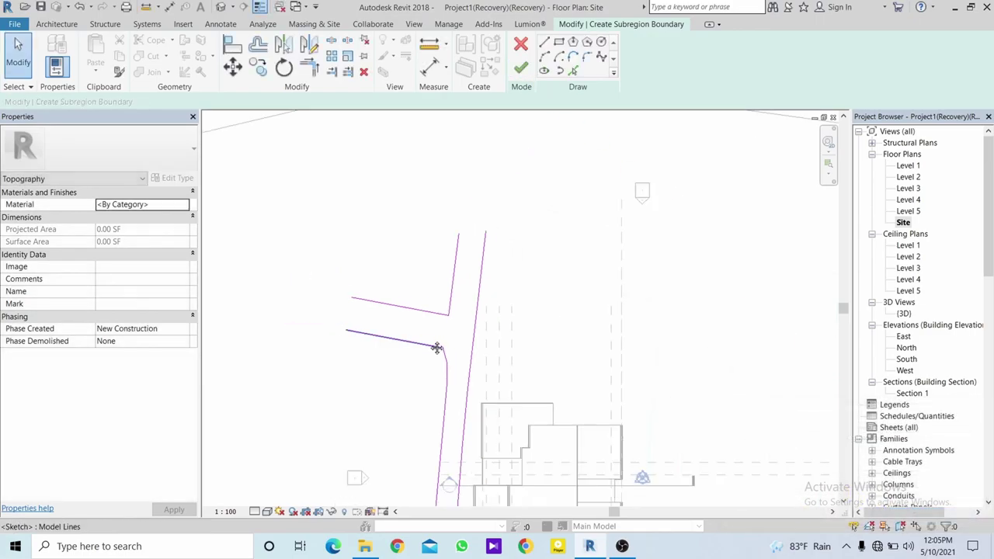
scroll(466, 272, down, 2)
middle_drag(464, 182, 453, 289)
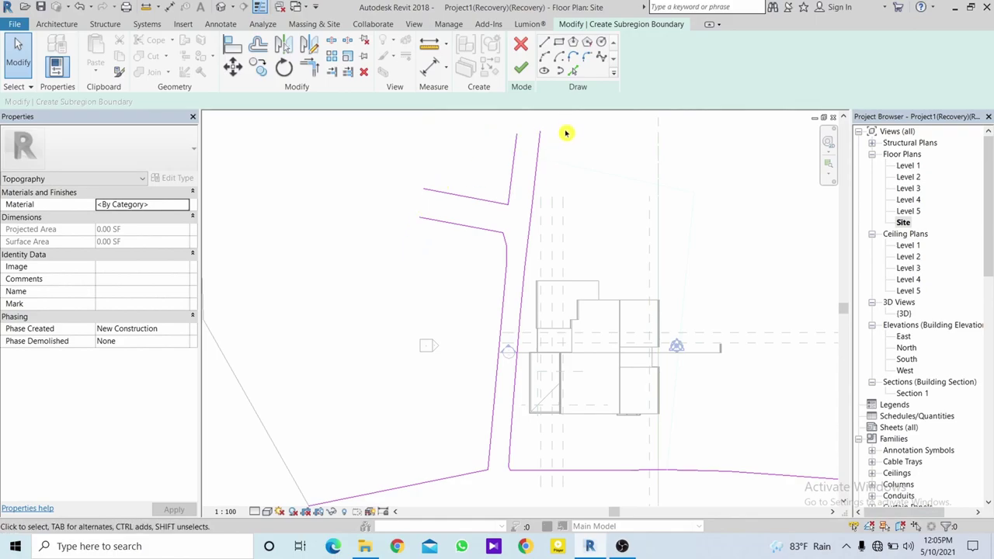
Draw boundary lines closing the top road end and the horizontal road's left end.
click(544, 43)
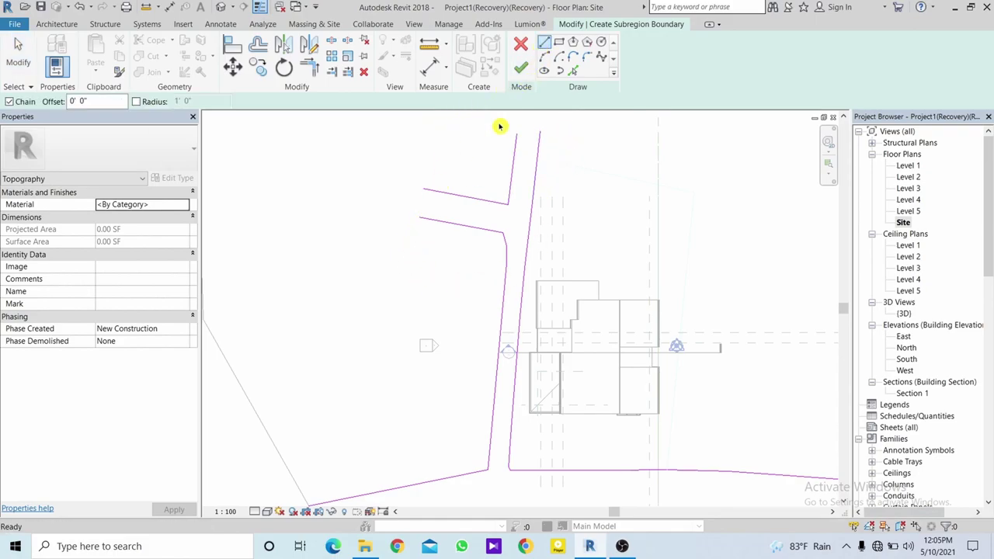
click(423, 189)
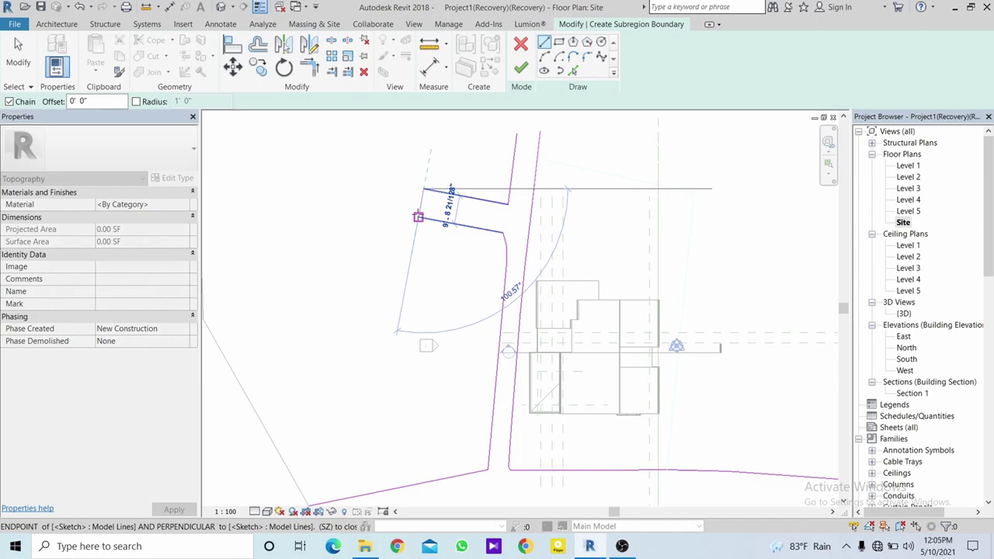
click(419, 218)
click(509, 204)
click(517, 132)
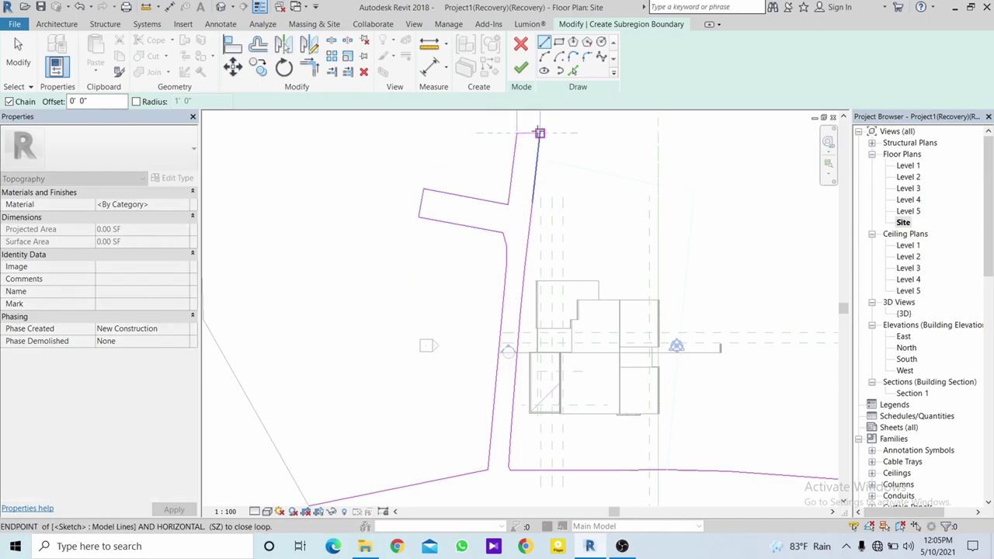
click(539, 133)
scroll(497, 225, down, 1)
middle_drag(501, 268, 544, 124)
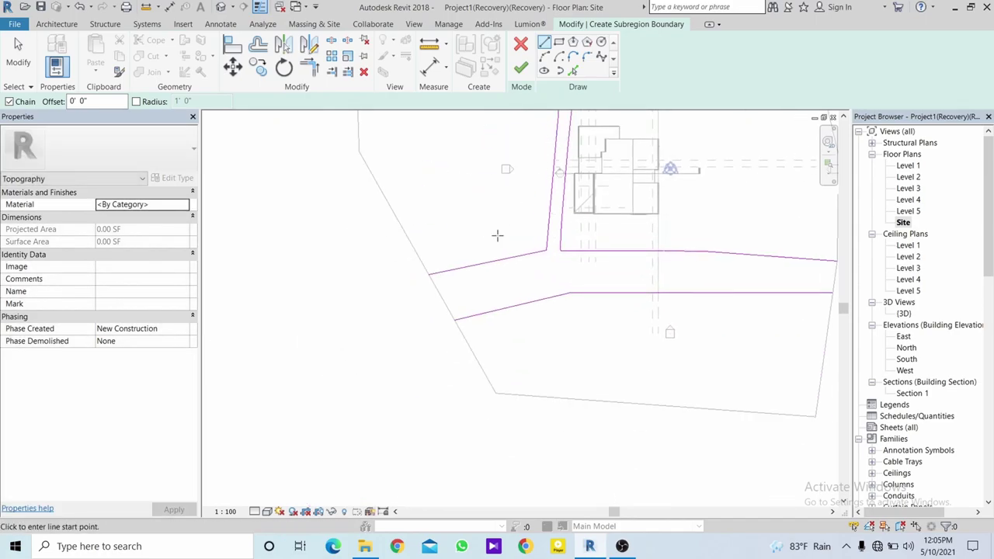
click(428, 273)
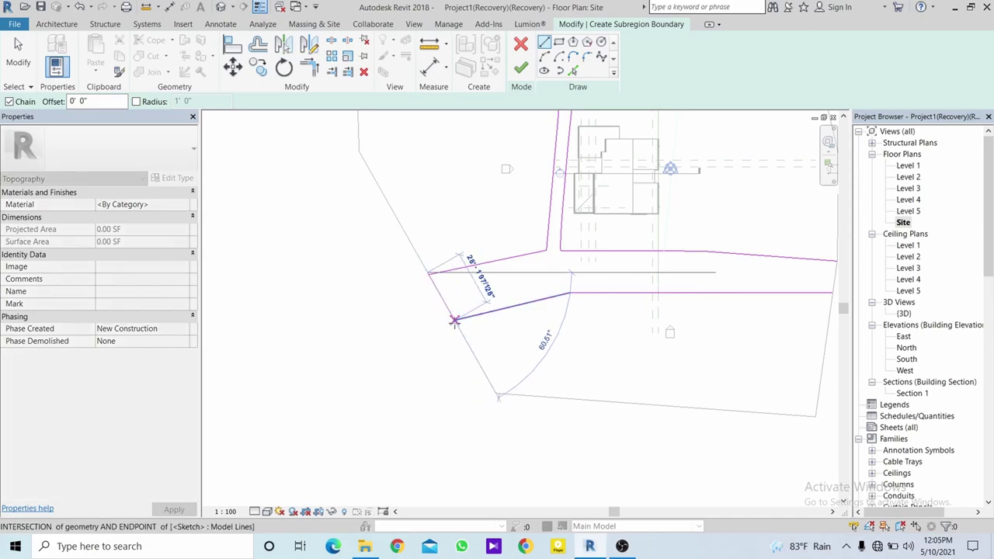
key(Escape)
key(Escape)
Snap the road's short left end line onto the road-edge corner.
scroll(443, 307, up, 2)
click(438, 296)
scroll(422, 257, up, 2)
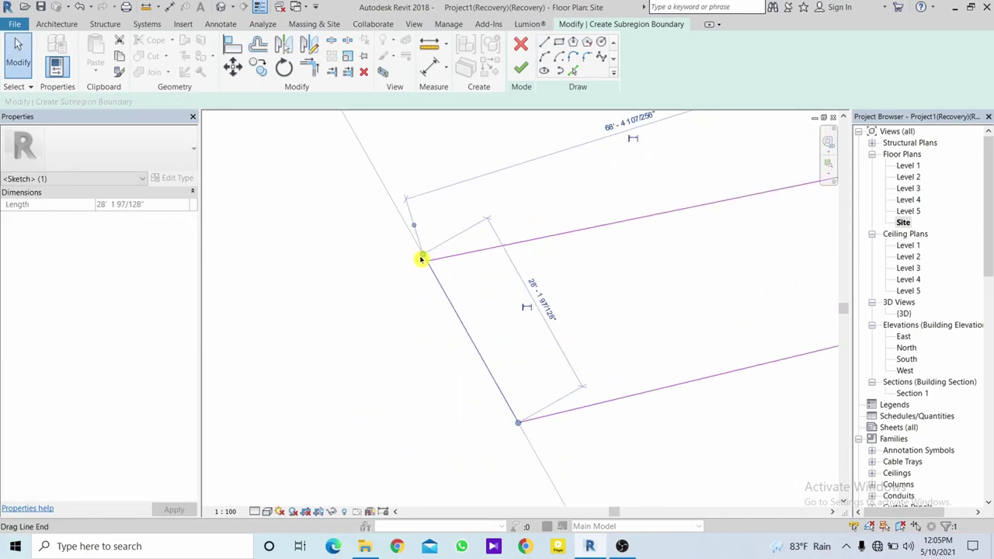
scroll(425, 257, up, 1)
drag(426, 255, 432, 268)
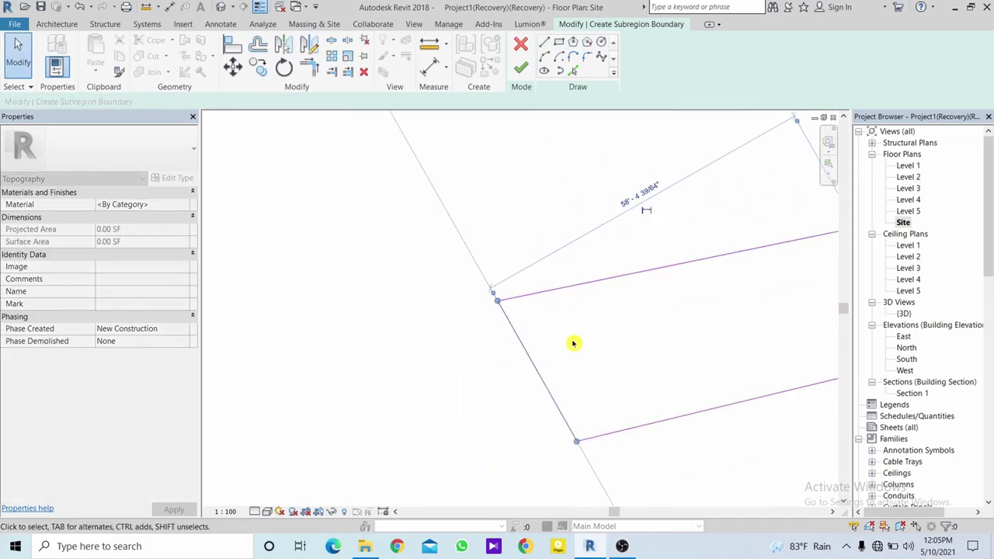
scroll(573, 342, up, 2)
scroll(508, 218, up, 2)
scroll(559, 314, down, 3)
middle_drag(599, 315, 287, 303)
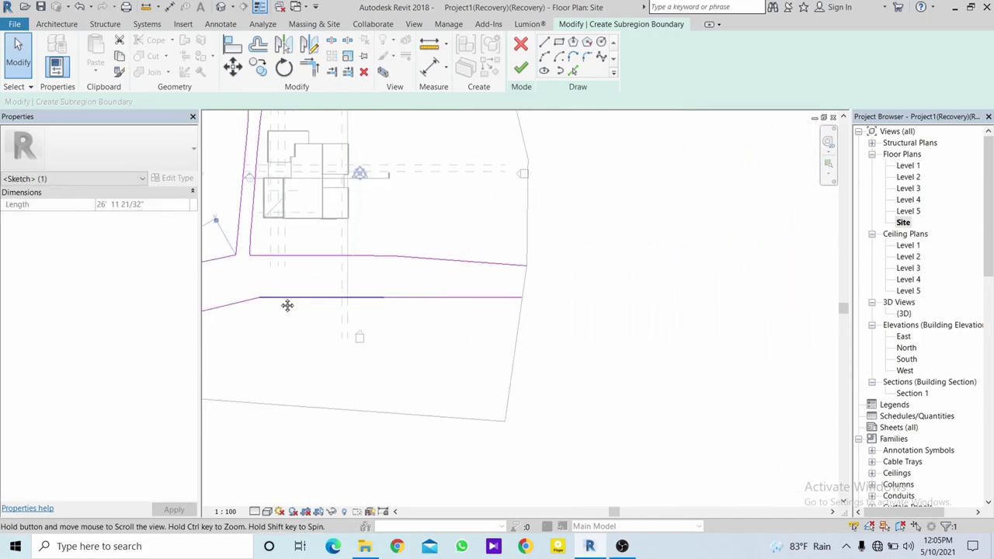
key(Escape)
Draw a line closing the road's right end, then dismiss the repeated closure error.
click(542, 44)
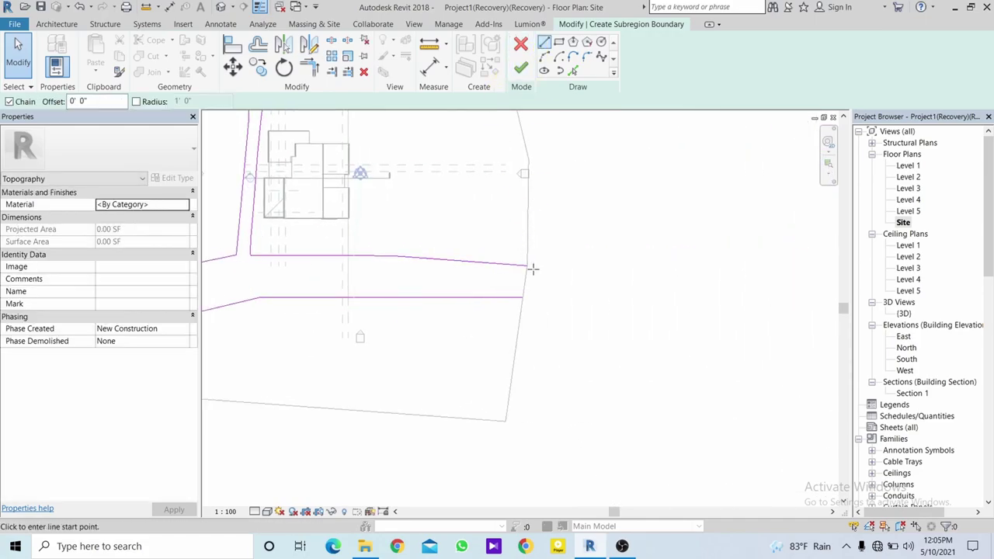
click(527, 266)
click(523, 300)
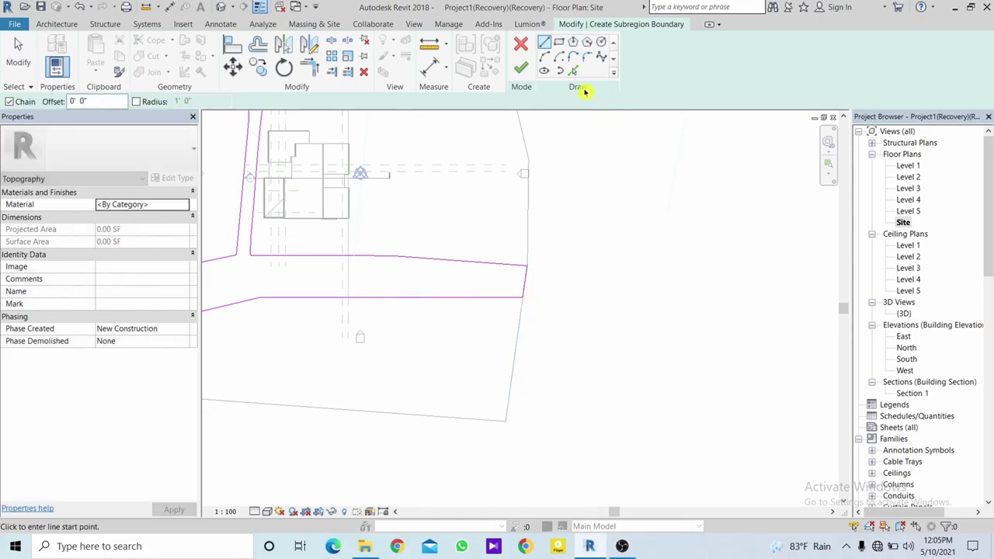
click(521, 68)
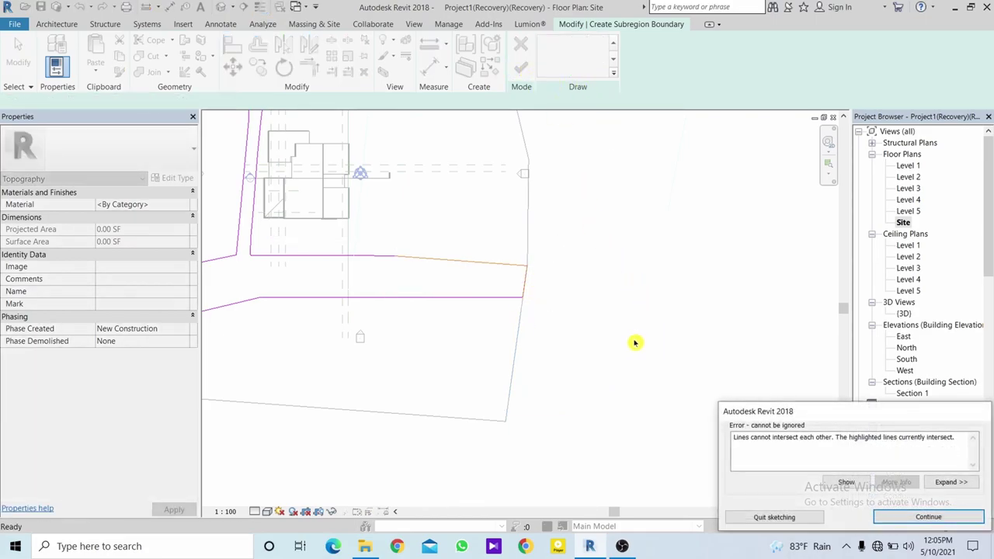
scroll(599, 437, down, 2)
scroll(620, 362, up, 2)
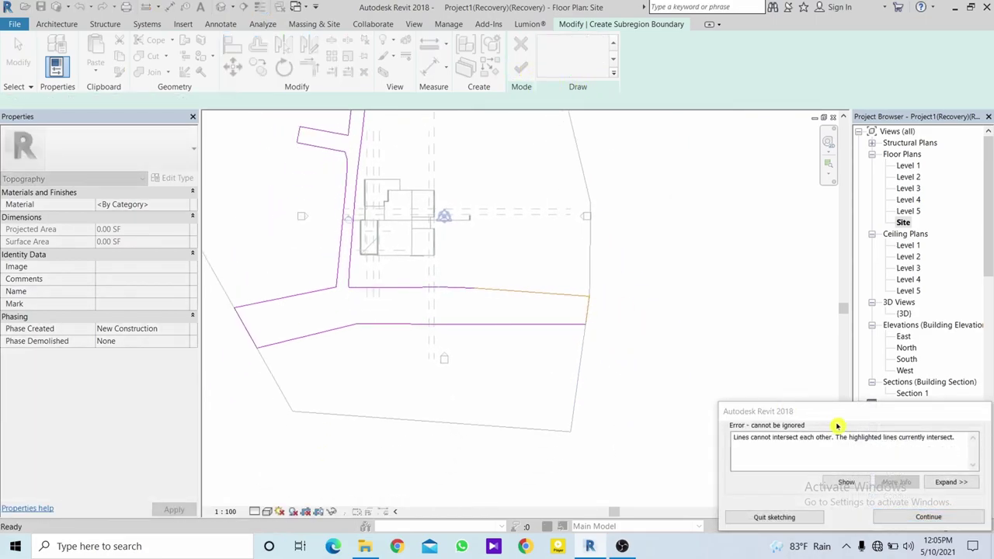
click(915, 516)
Stretch the right end line, trim the corner closed, and finish the 5438.70 SF road subregion.
scroll(592, 304, up, 3)
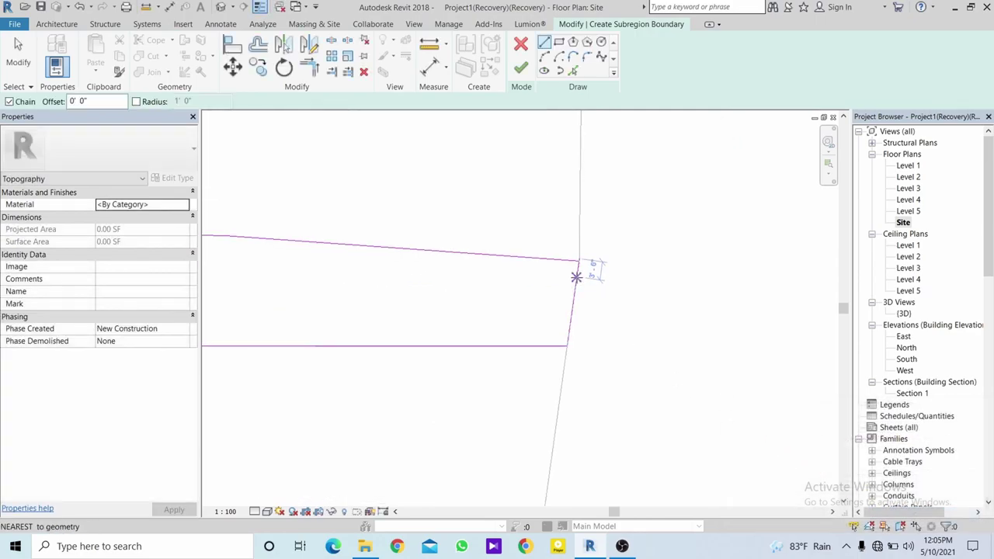
scroll(578, 275, up, 1)
key(Escape)
drag(563, 231, 597, 225)
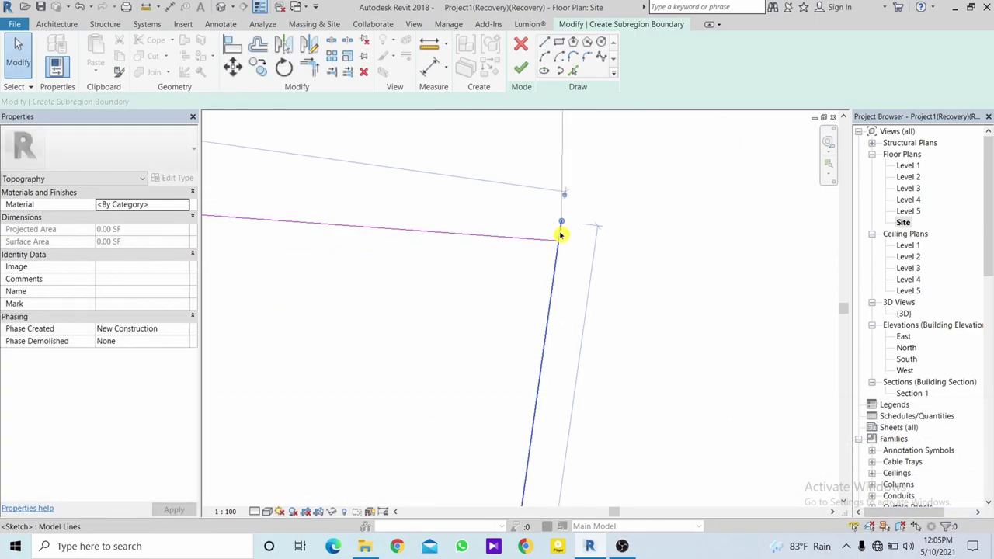
click(305, 68)
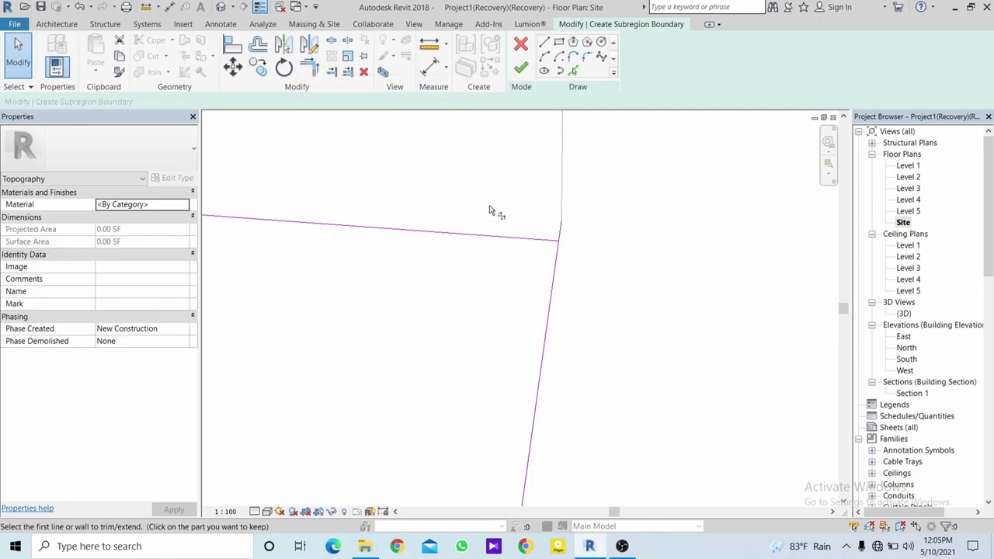
click(520, 68)
Open the {3D} view, orbit the site, and select the road subregion.
click(567, 241)
scroll(579, 287, down, 2)
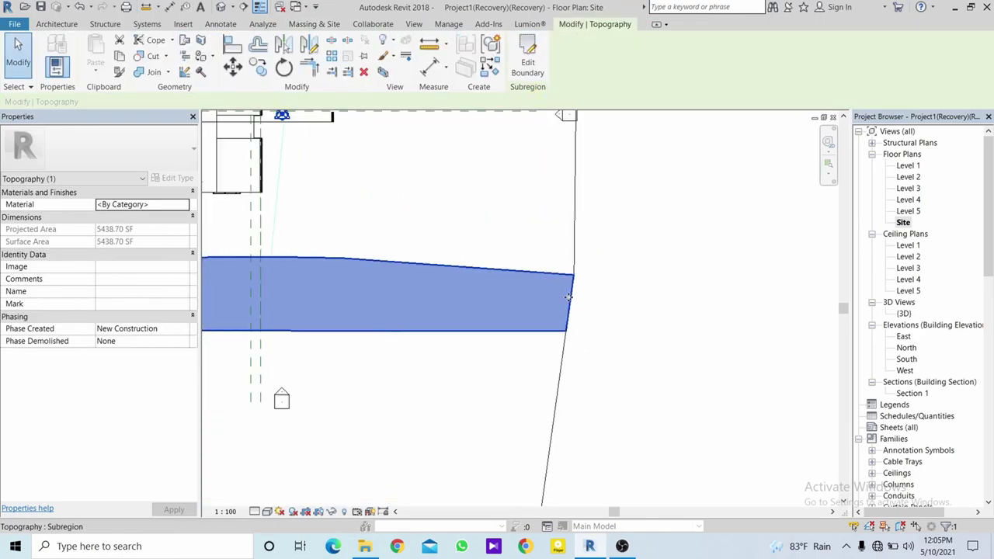
scroll(564, 324, down, 2)
scroll(470, 362, down, 1)
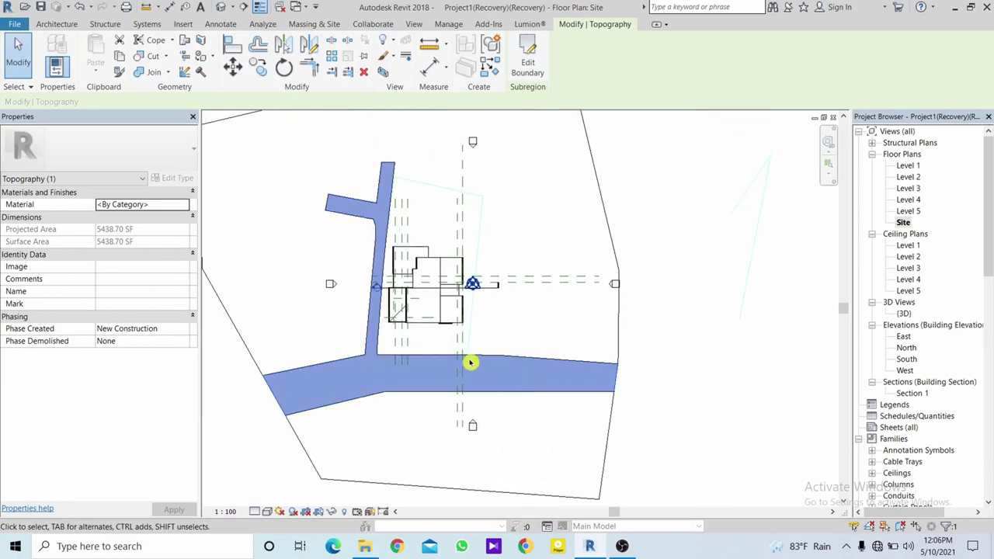
double_click(905, 314)
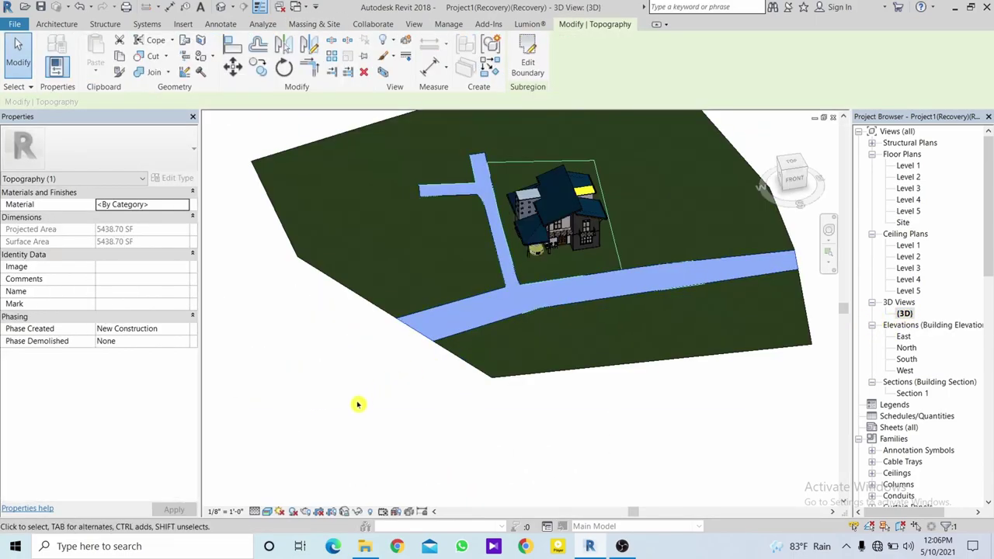
click(357, 404)
mouse_move(517, 311)
shift+middle_down()
mouse_move(506, 334)
mouse_move(511, 195)
shift+middle_up()
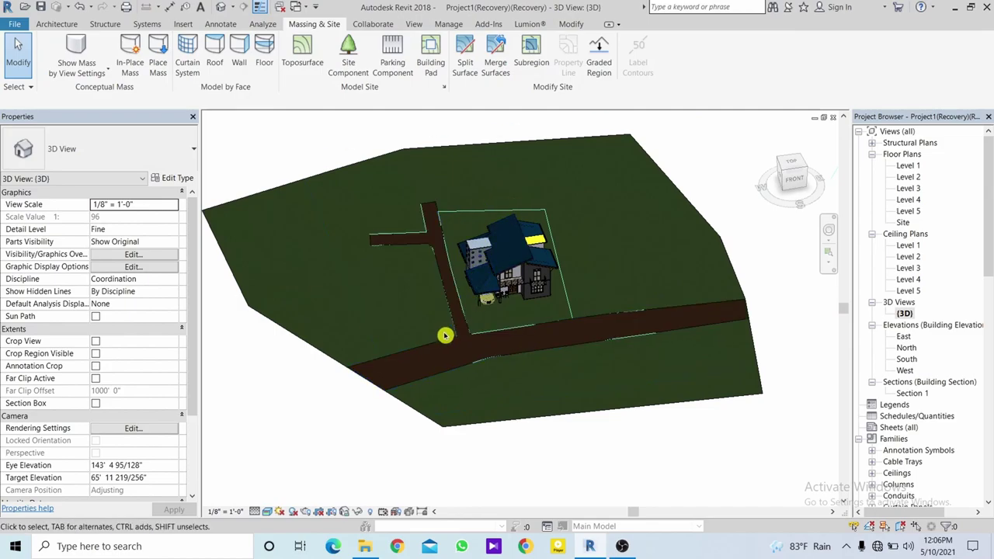
scroll(445, 335, up, 2)
click(333, 400)
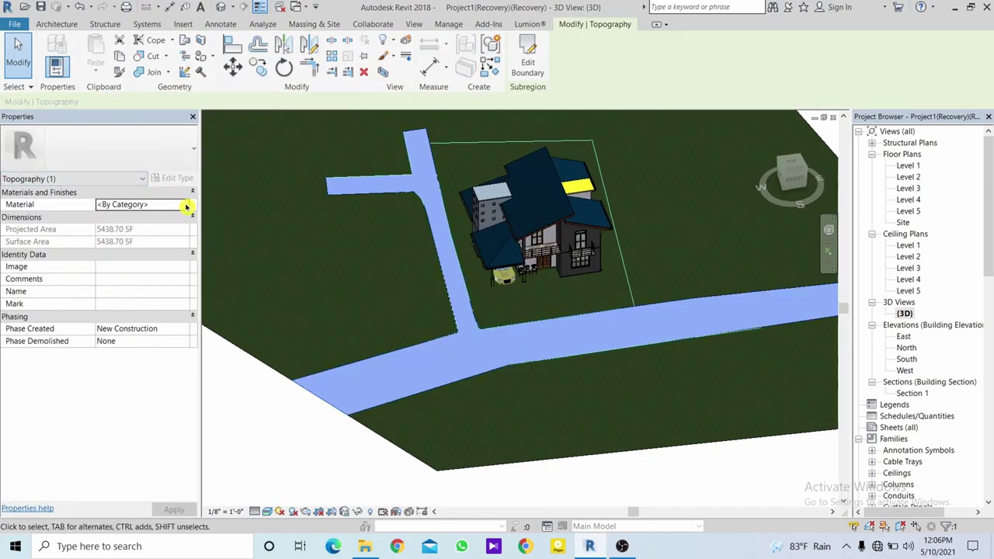
Create a new material named 'road' for the road subregion.
click(186, 205)
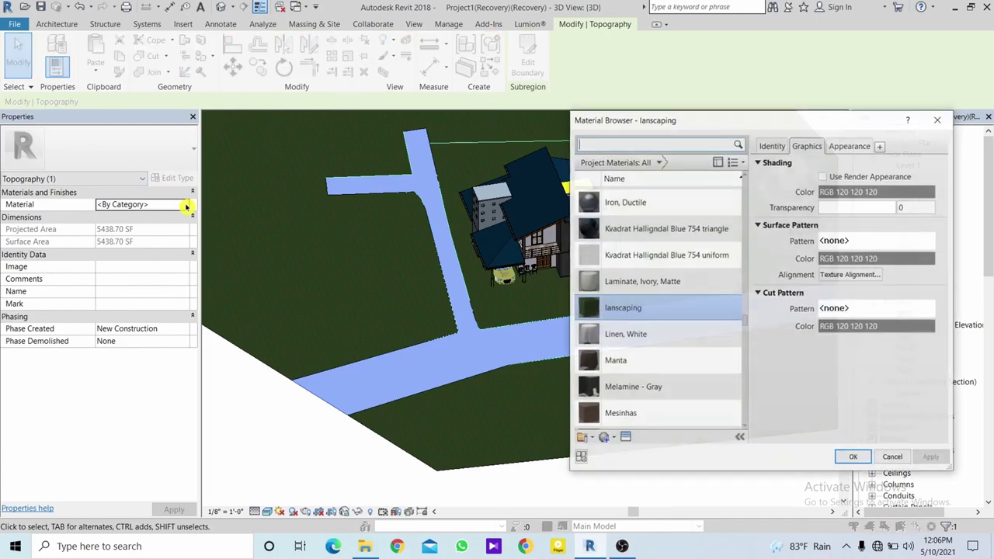
scroll(723, 191, up, 1)
click(772, 146)
scroll(656, 357, down, 1)
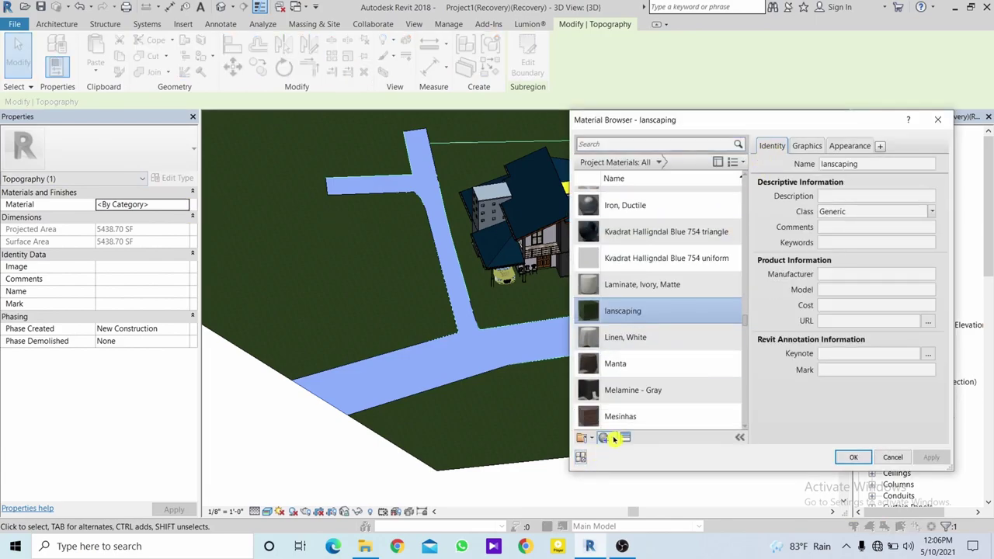
click(606, 437)
click(613, 454)
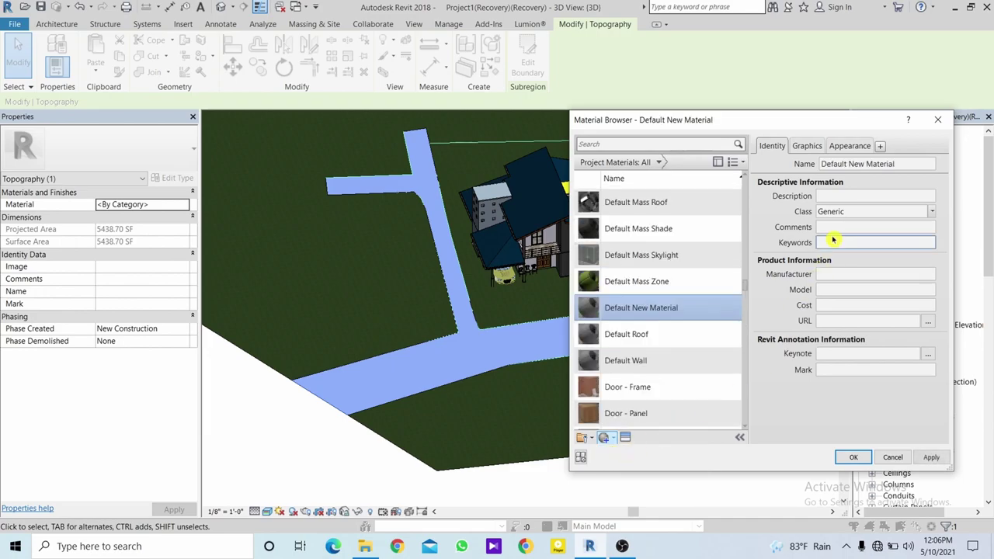
triple_click(902, 164)
text(road)
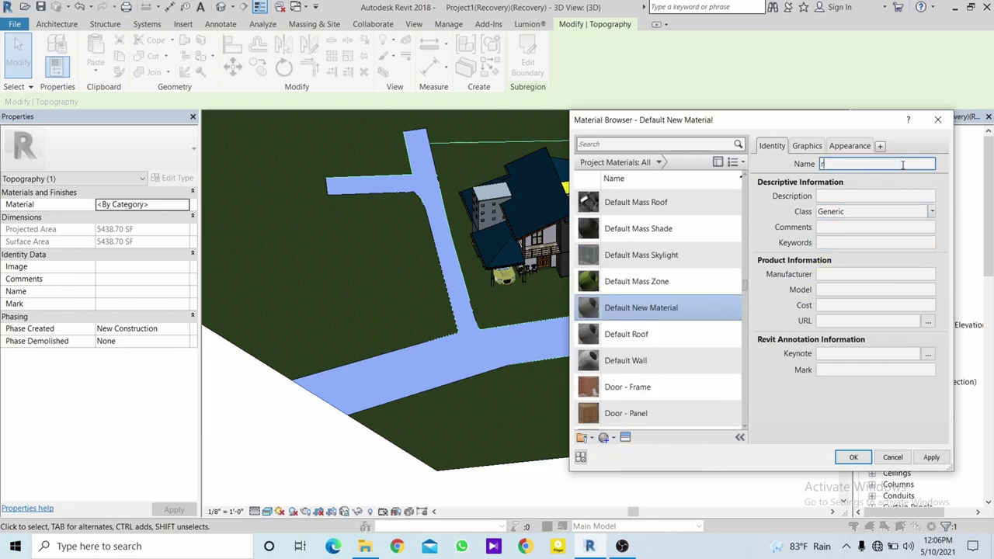
Assign the Sitework Asphalt 2 appearance to the road material and apply it.
click(854, 146)
click(625, 438)
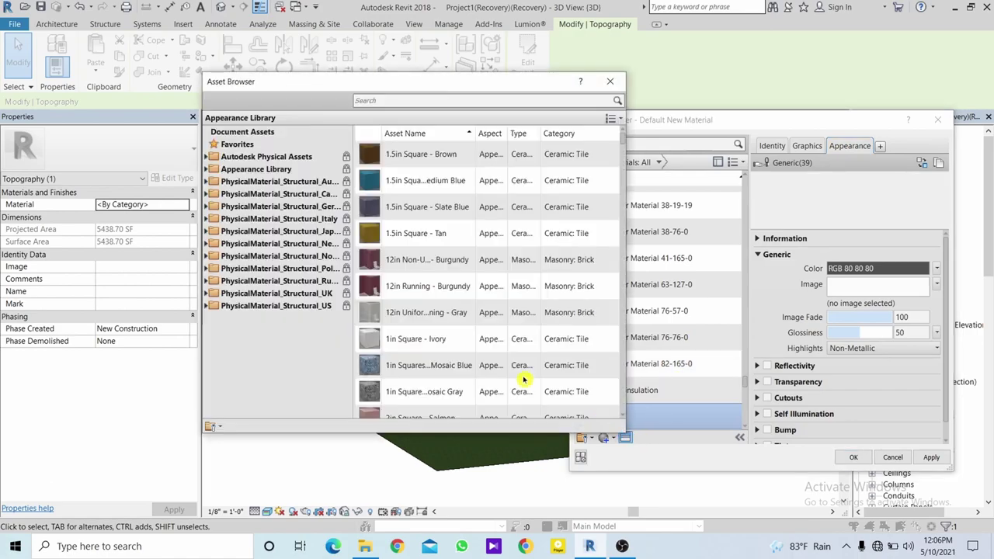
click(207, 171)
scroll(256, 287, down, 1)
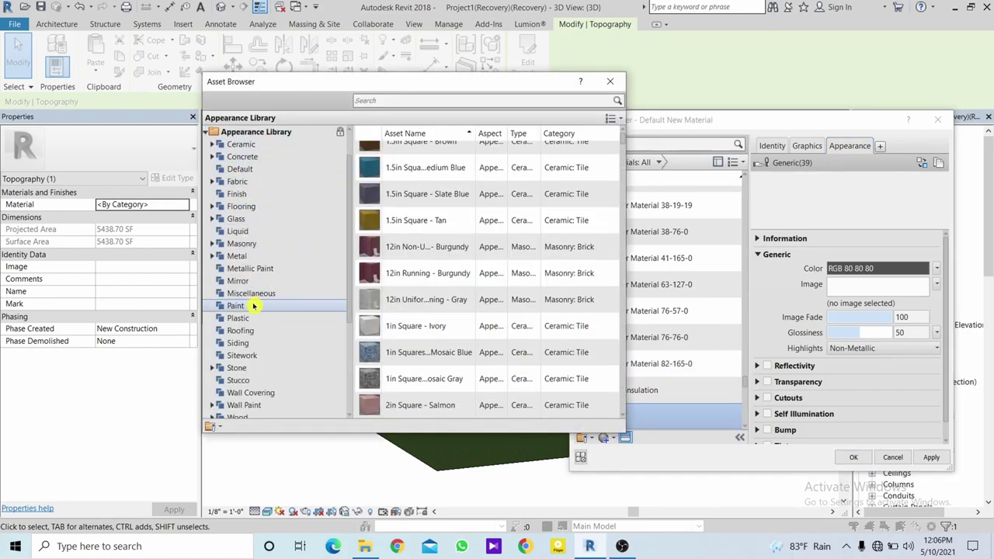
click(256, 355)
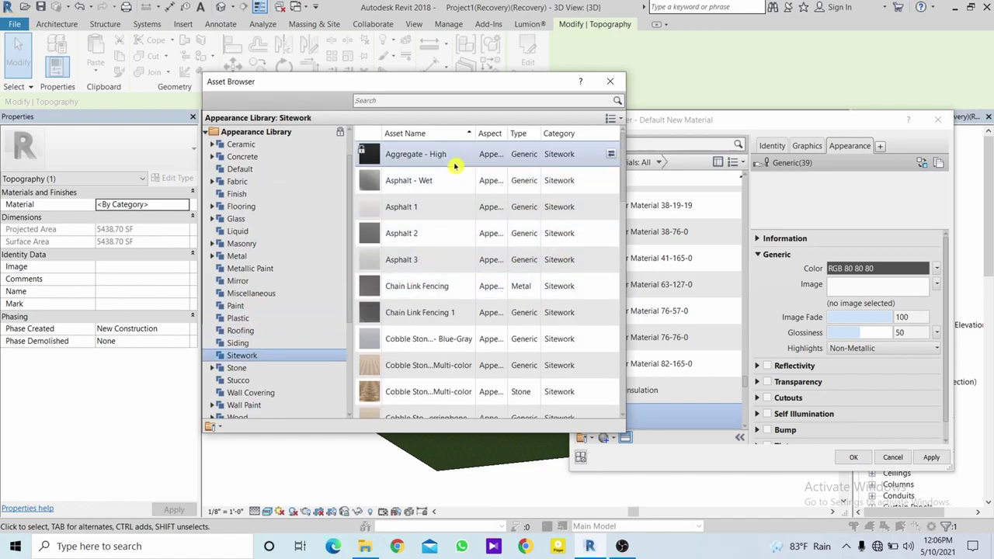
scroll(456, 162, down, 4)
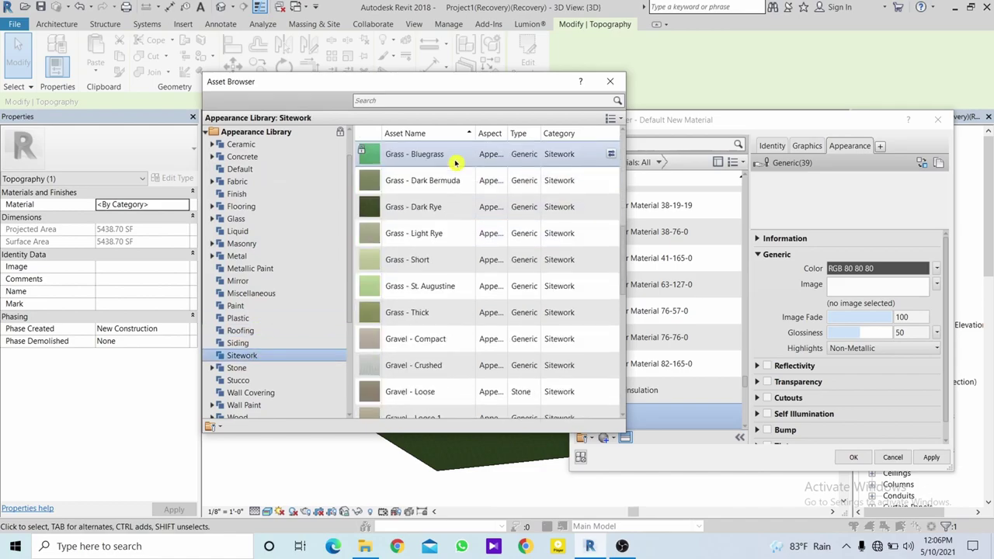
scroll(456, 163, down, 3)
scroll(456, 162, down, 3)
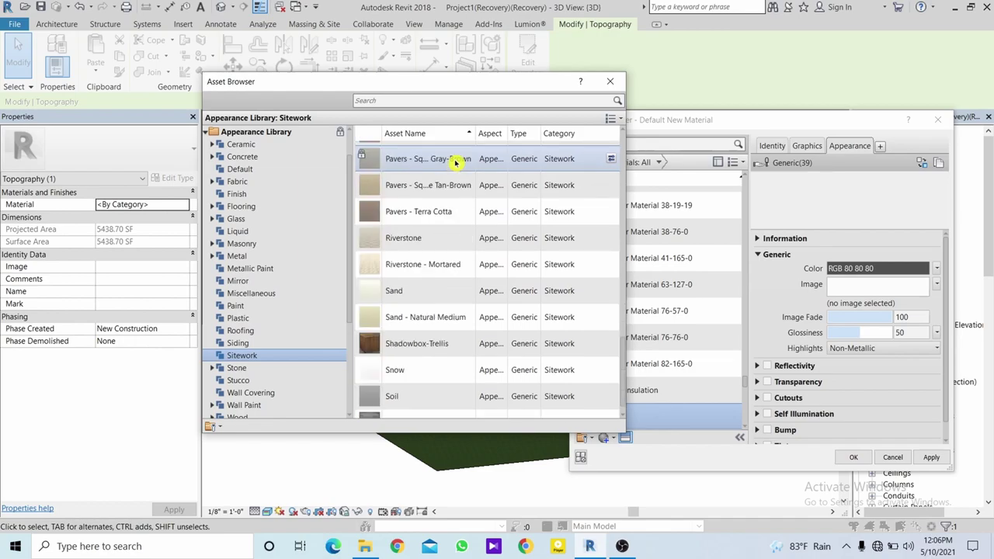
scroll(456, 162, up, 3)
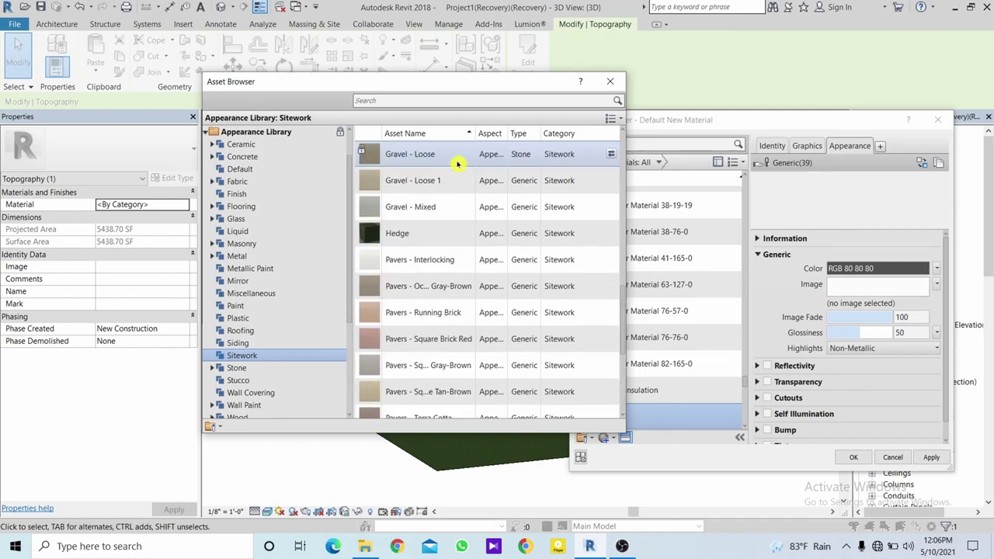
scroll(459, 163, up, 4)
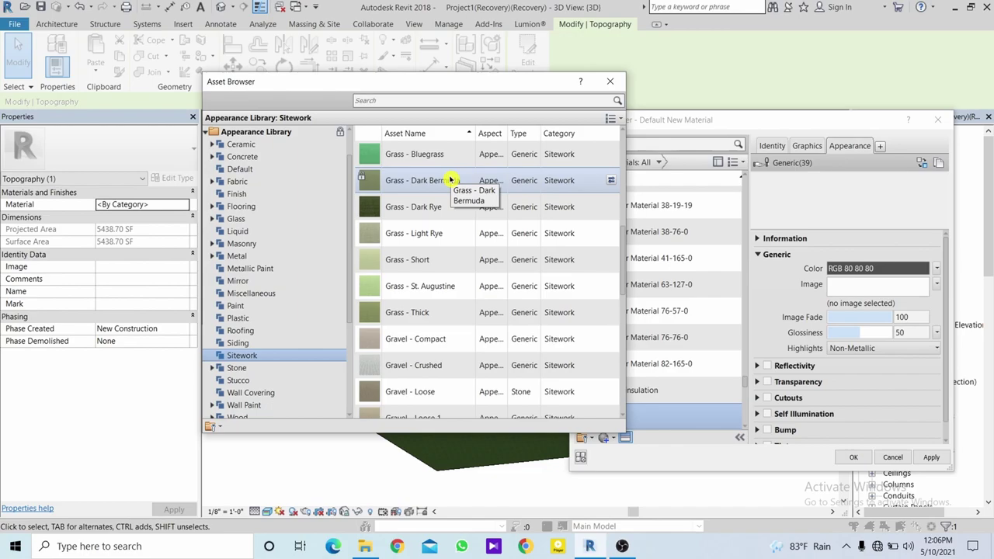
scroll(450, 180, up, 5)
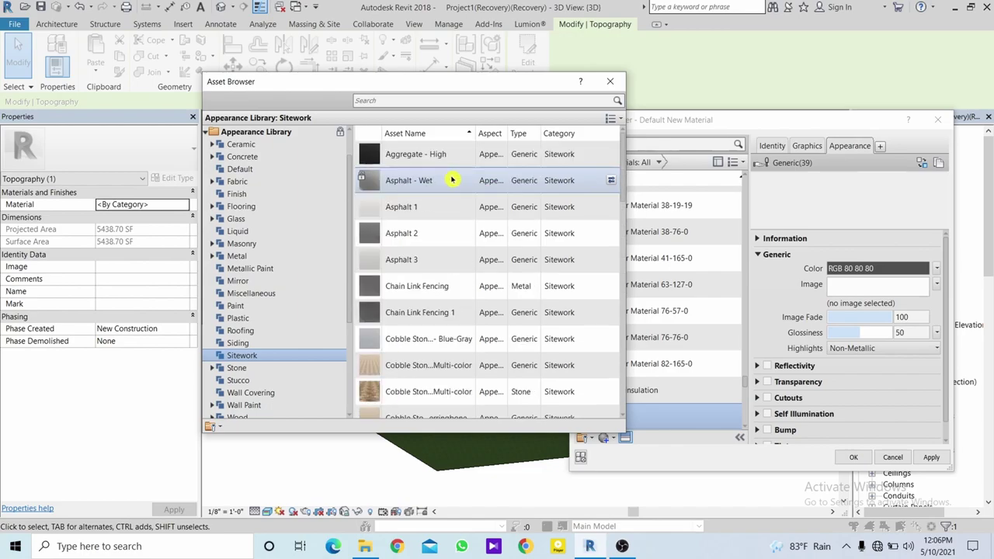
click(613, 234)
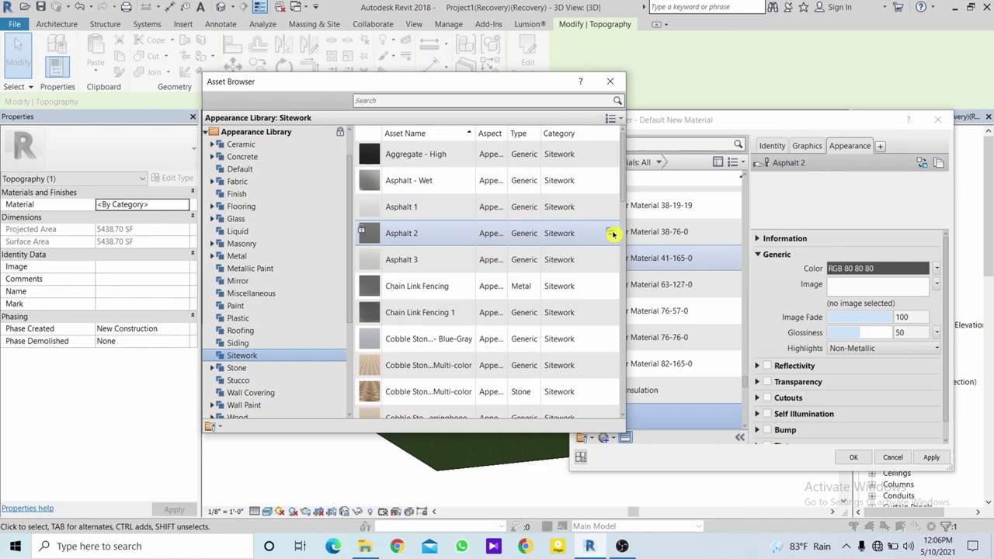
click(929, 460)
click(854, 458)
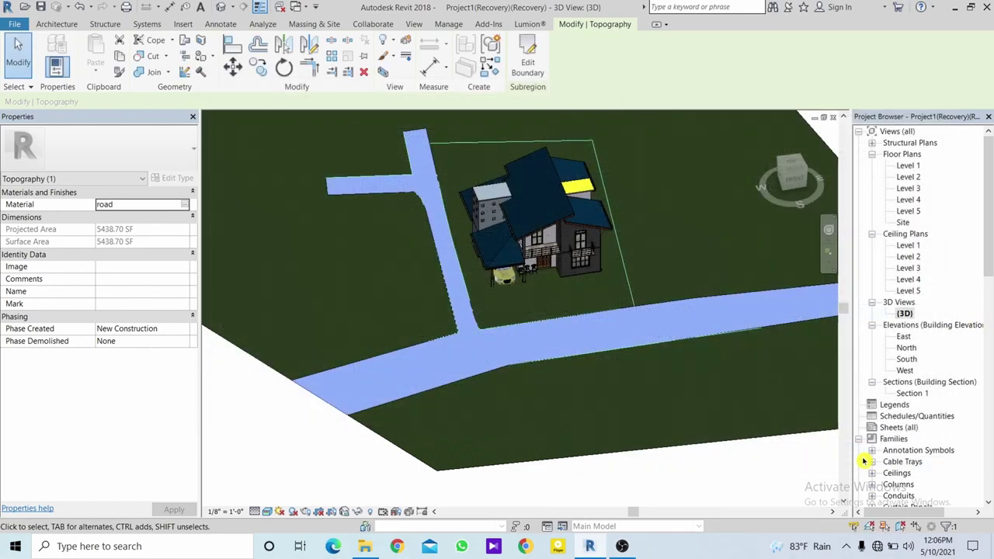
In the Site plan, start a 9" wall chain with the first segment along the left site line.
key(Escape)
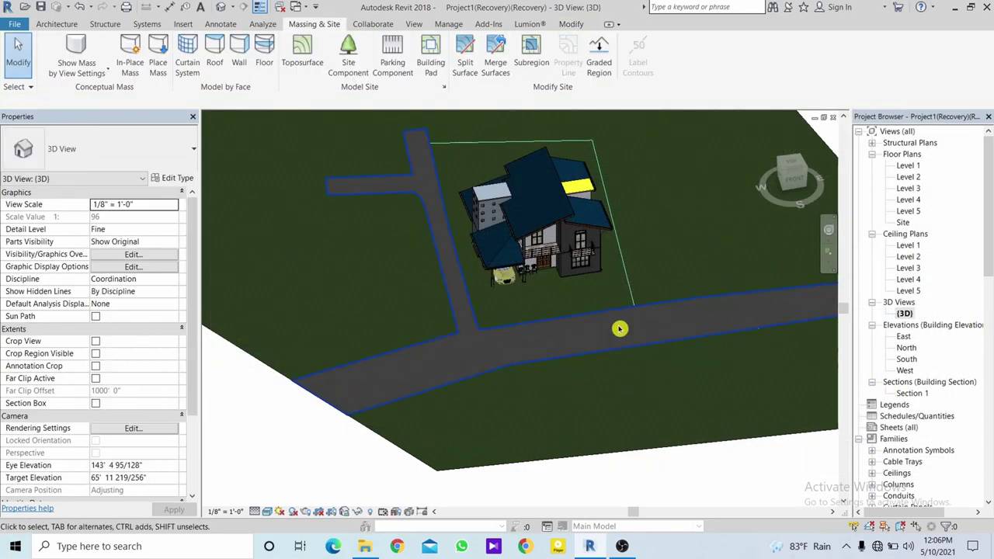
double_click(903, 223)
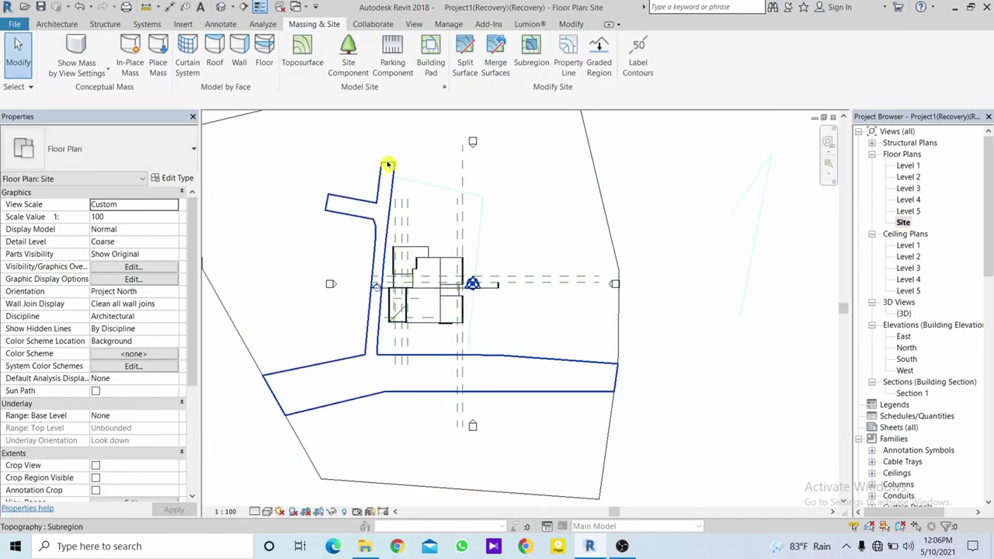
click(50, 25)
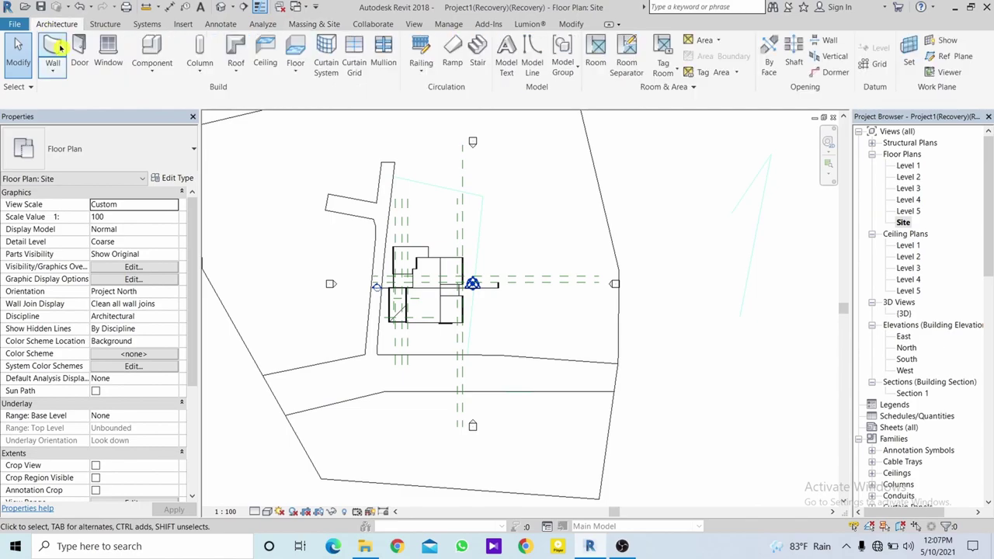
click(53, 48)
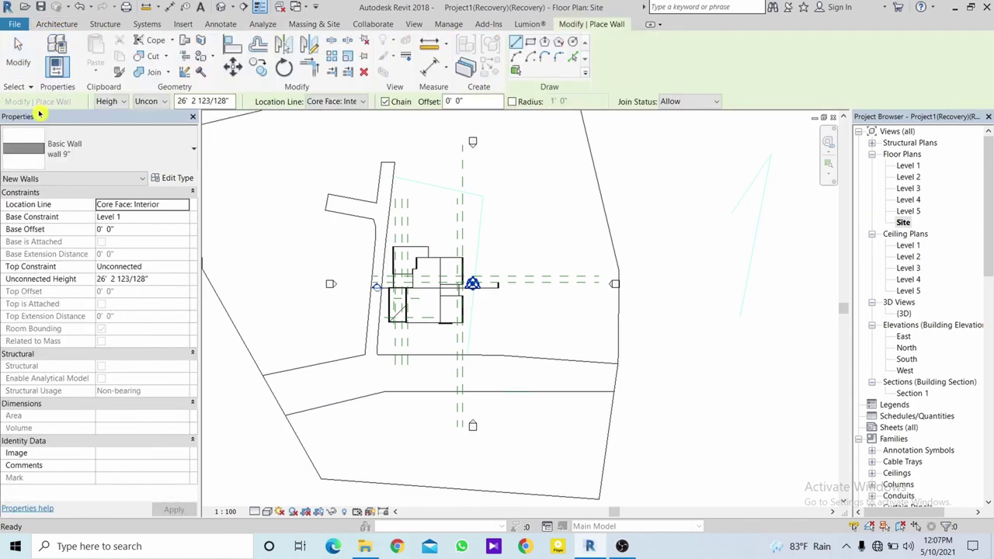
scroll(383, 356, up, 3)
scroll(383, 357, up, 1)
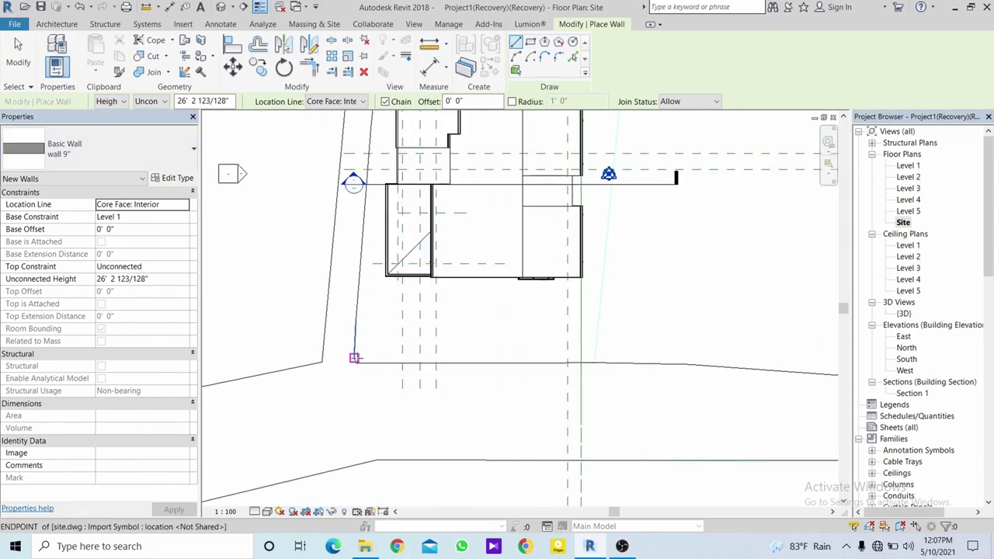
click(355, 363)
scroll(353, 361, up, 2)
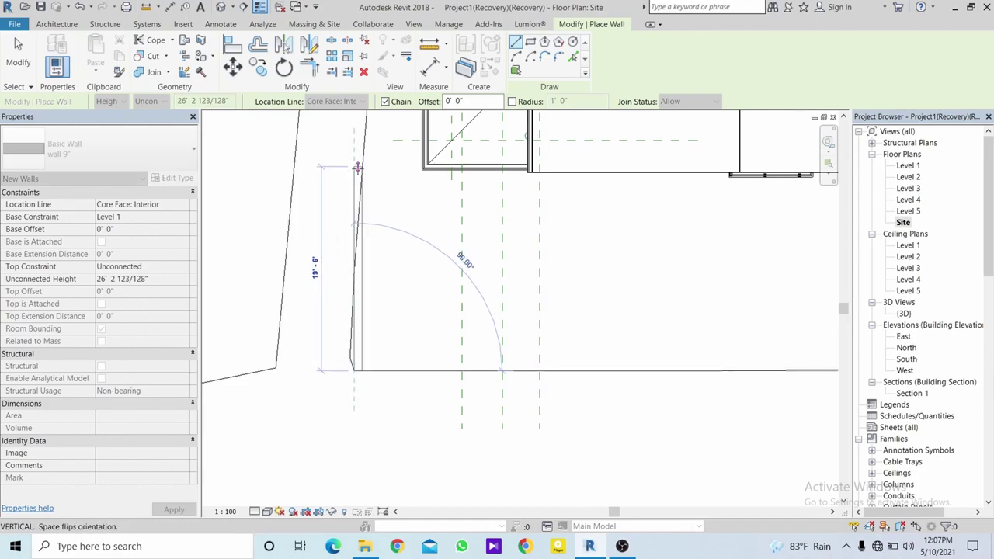
scroll(373, 216, up, 1)
middle_drag(371, 179, 369, 220)
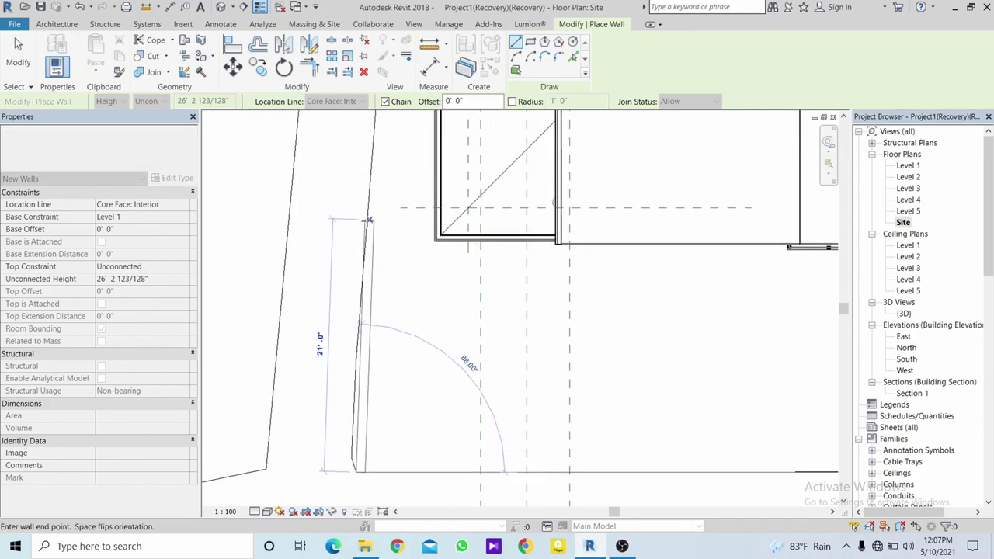
click(360, 359)
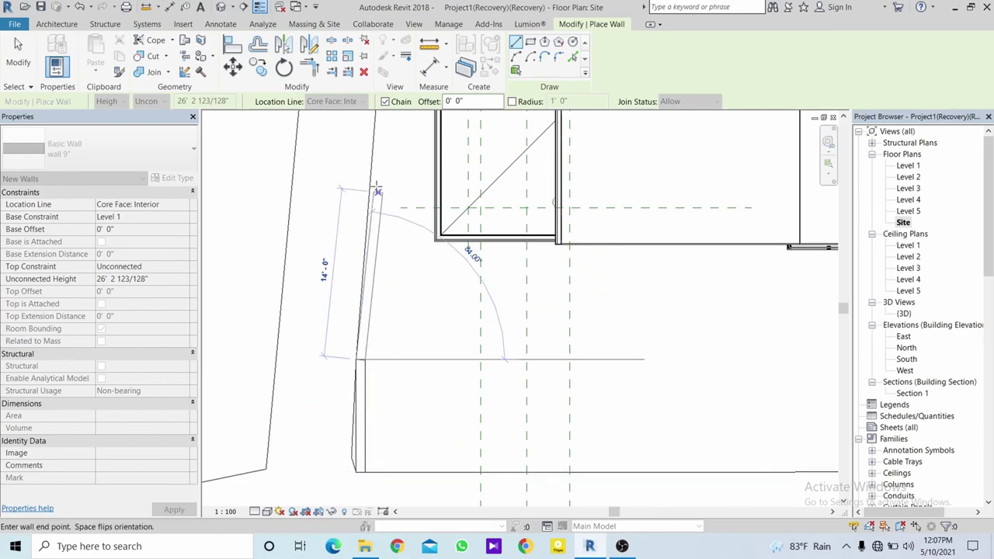
Continue the walls to the top-left corner, an 11'-0" jog, and the top right corner.
scroll(377, 190, down, 3)
mouse_move(377, 194)
middle_down()
mouse_move(362, 332)
mouse_move(375, 337)
middle_up()
scroll(383, 264, up, 2)
scroll(382, 266, up, 1)
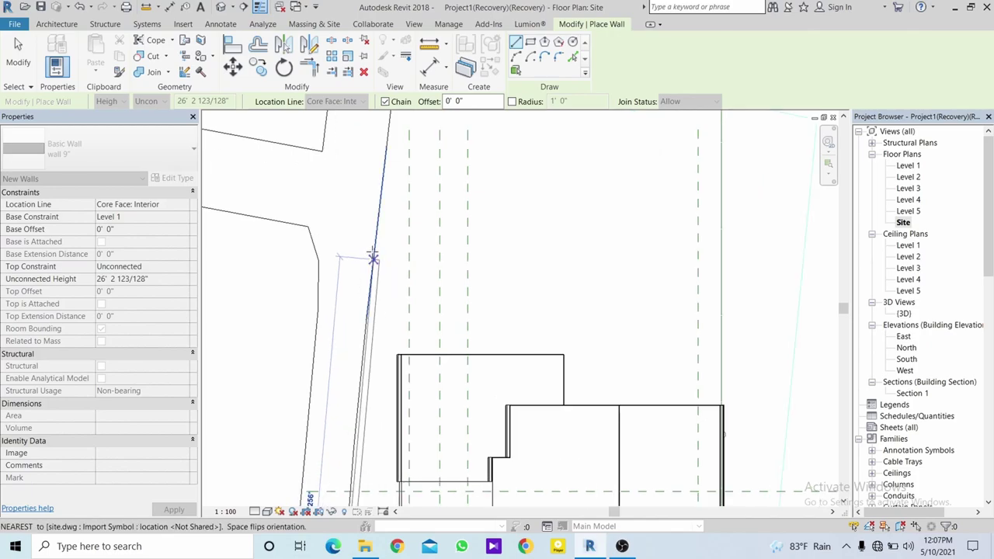
scroll(373, 256, up, 2)
scroll(372, 241, down, 1)
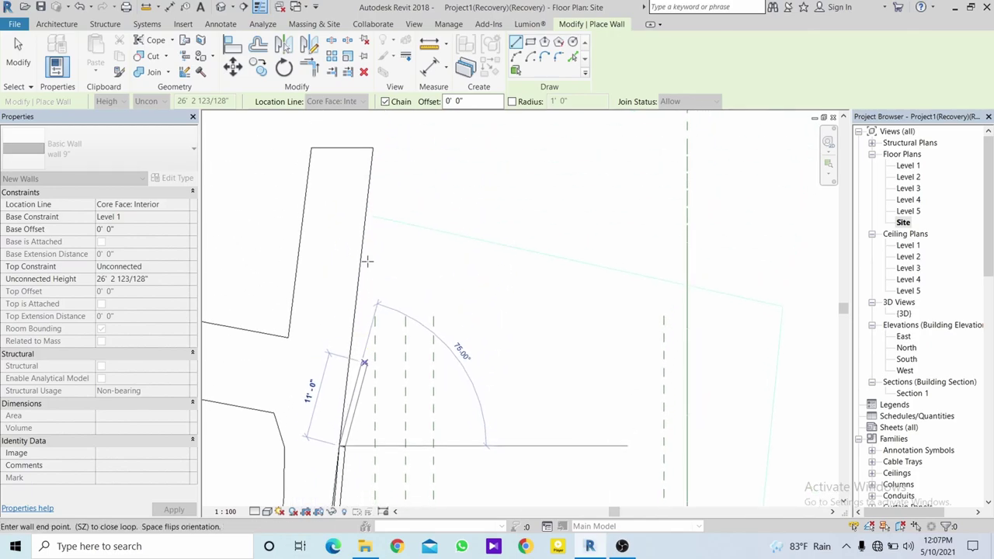
scroll(371, 229, down, 1)
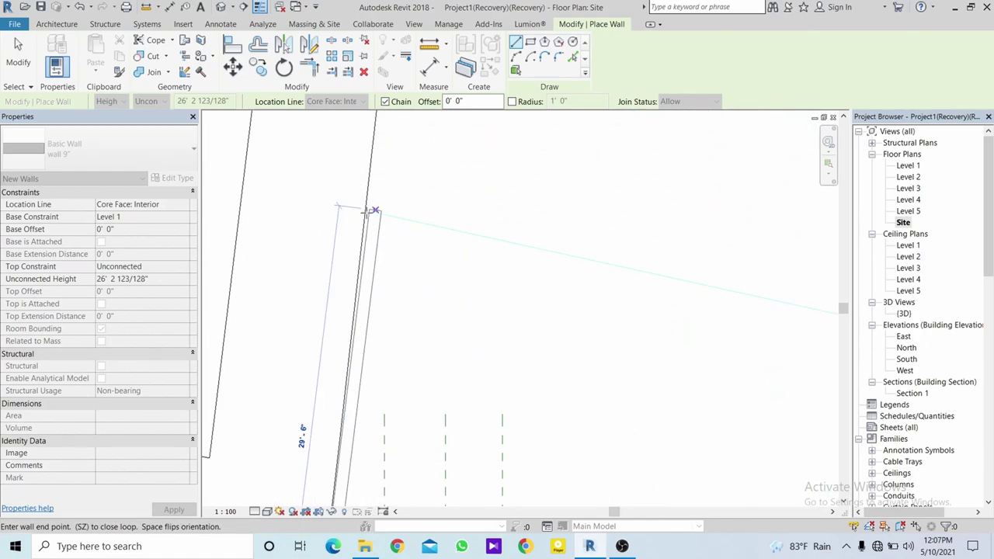
scroll(365, 212, up, 2)
click(367, 211)
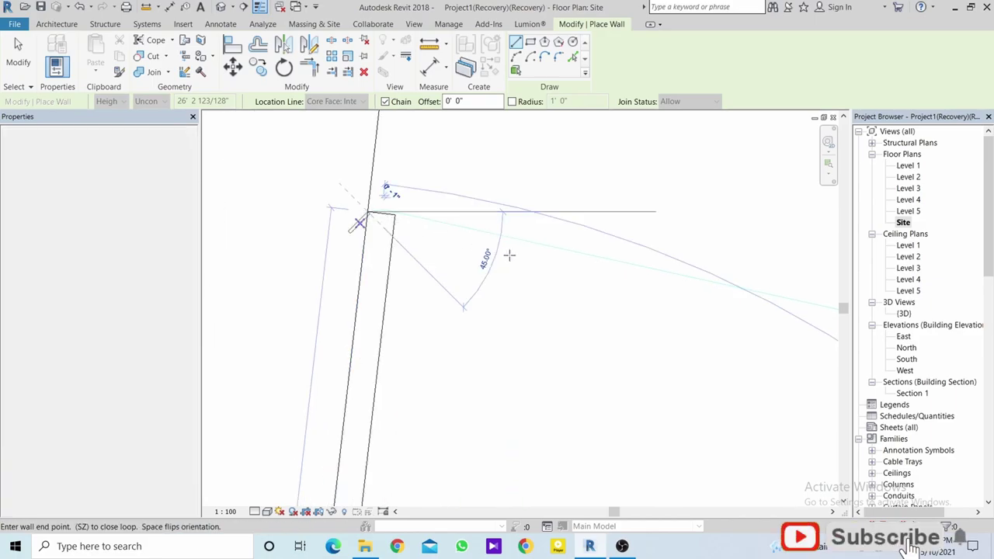
scroll(411, 222, down, 1)
click(436, 230)
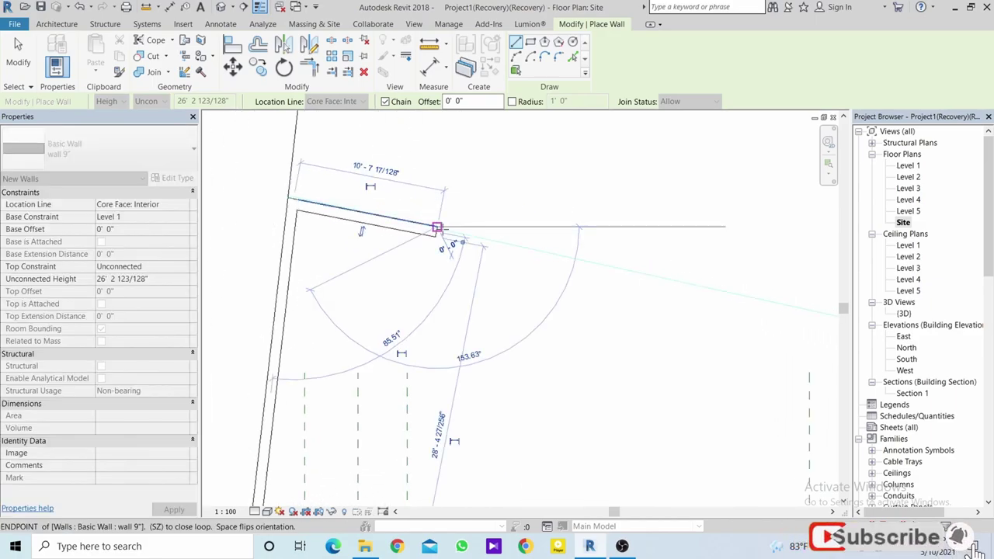
scroll(435, 233, down, 2)
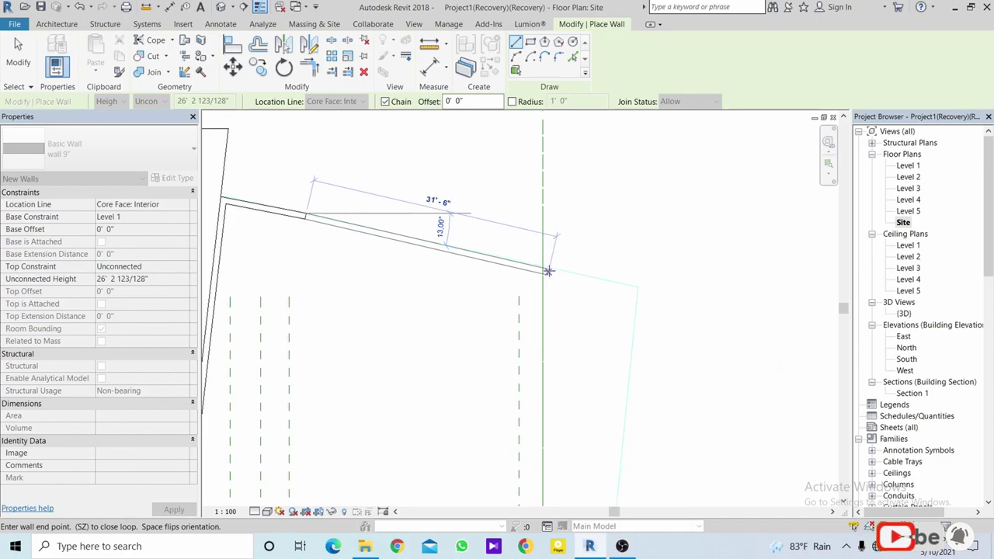
middle_drag(531, 267, 469, 213)
scroll(498, 232, down, 2)
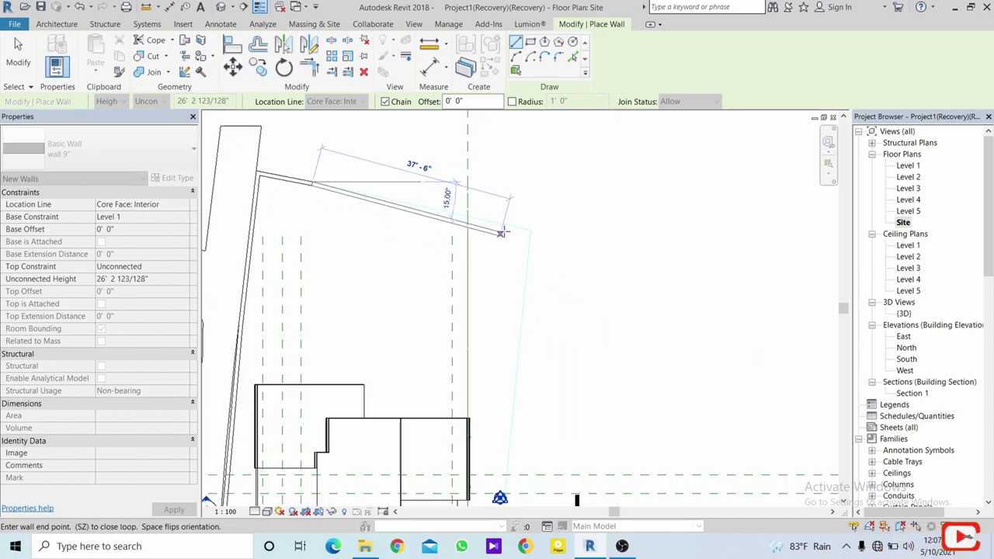
scroll(498, 232, up, 2)
scroll(547, 228, up, 2)
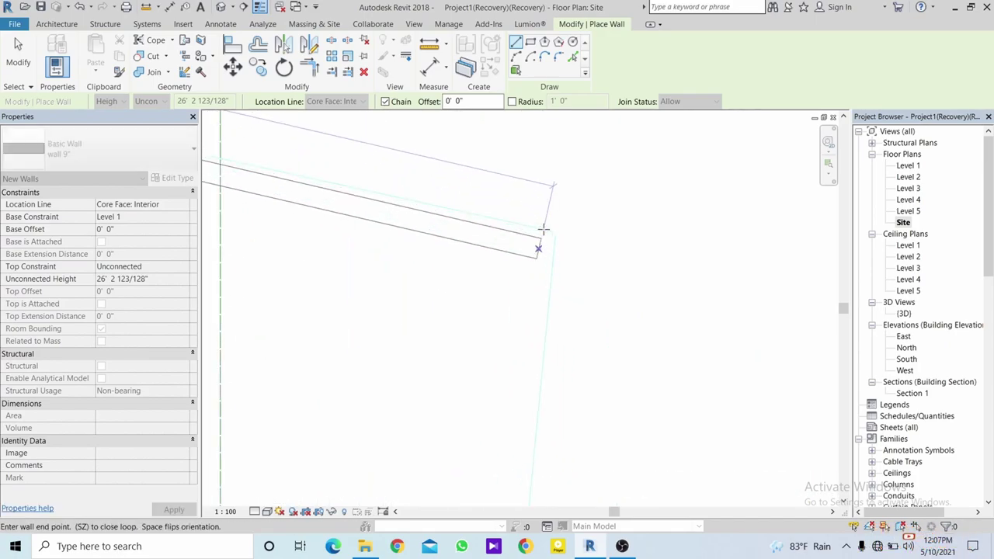
click(548, 248)
Close the enclosure with the front wall along the road to the left corner.
scroll(552, 275, down, 2)
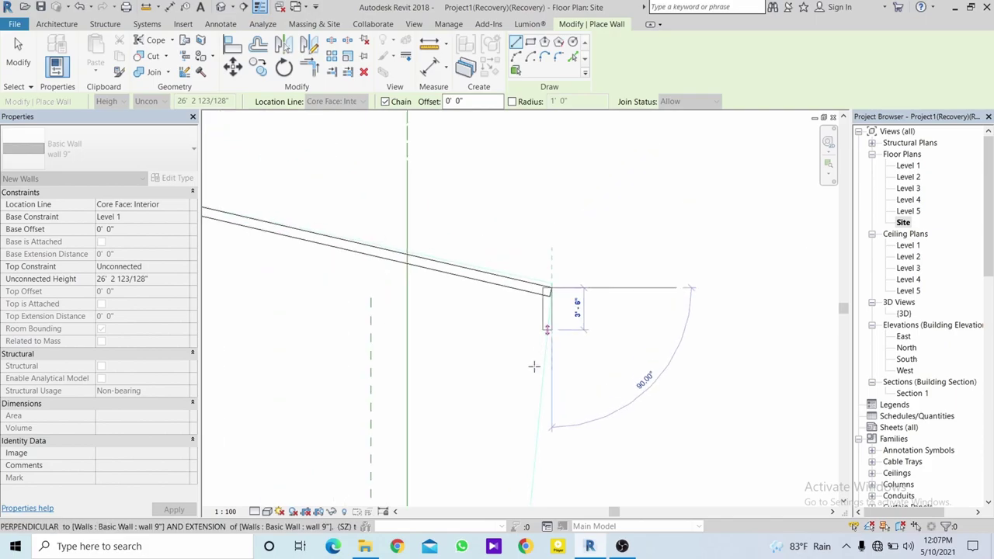
middle_drag(535, 366, 567, 125)
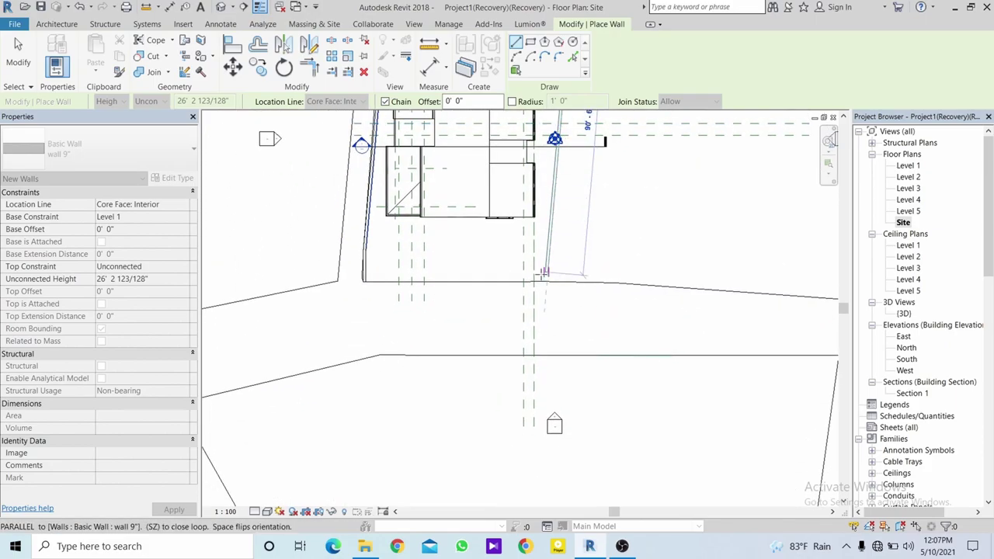
scroll(546, 284, up, 2)
scroll(545, 291, up, 2)
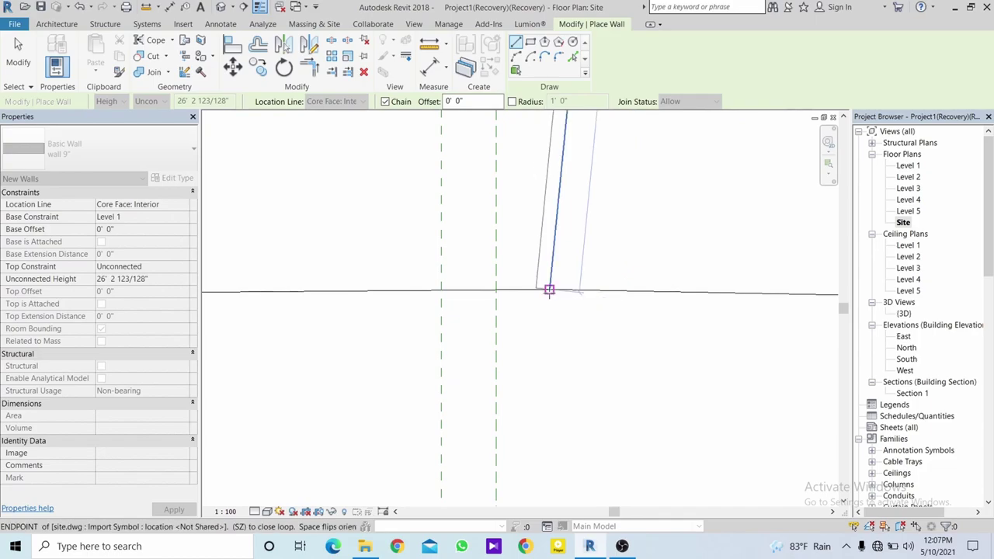
scroll(575, 288, down, 1)
scroll(451, 278, down, 1)
middle_drag(451, 278, 768, 261)
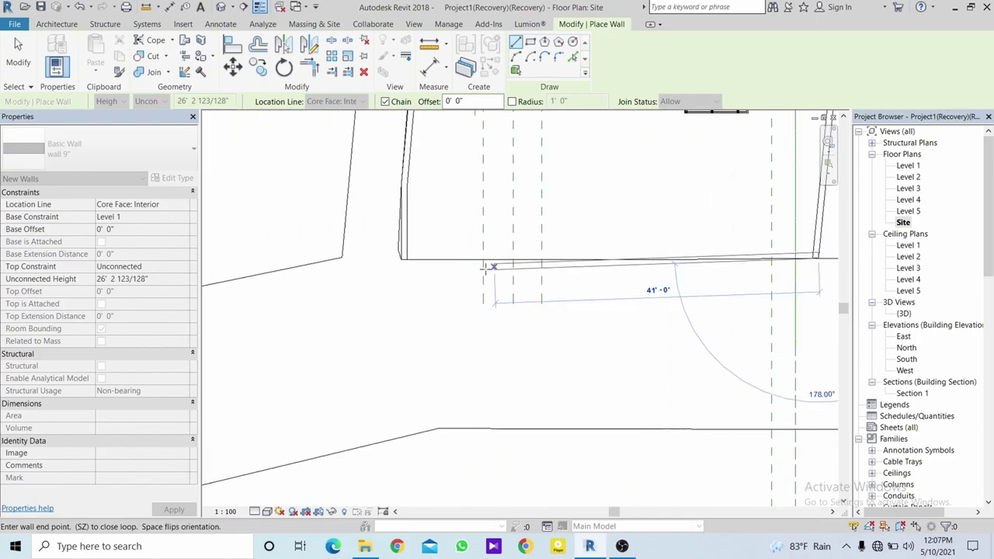
scroll(401, 258, up, 2)
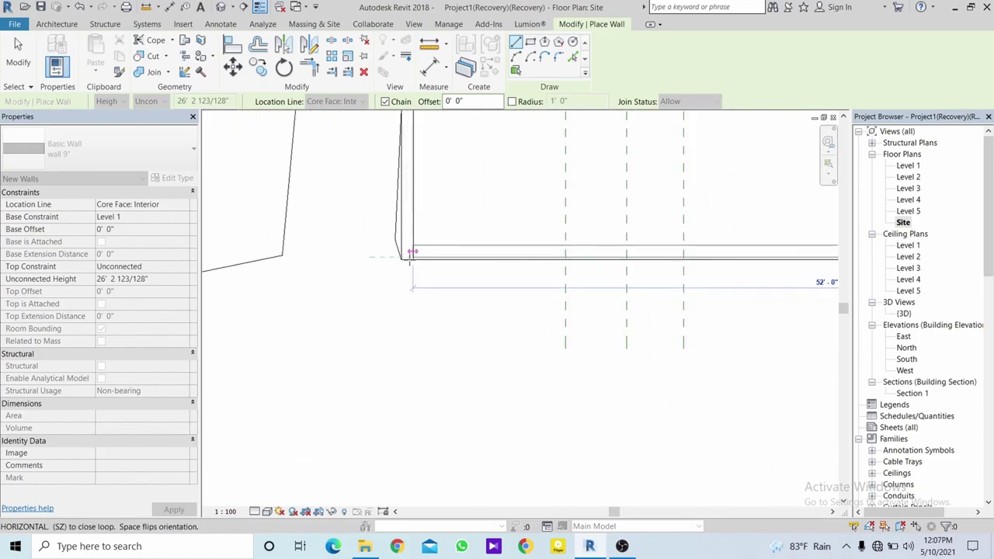
scroll(411, 253, up, 2)
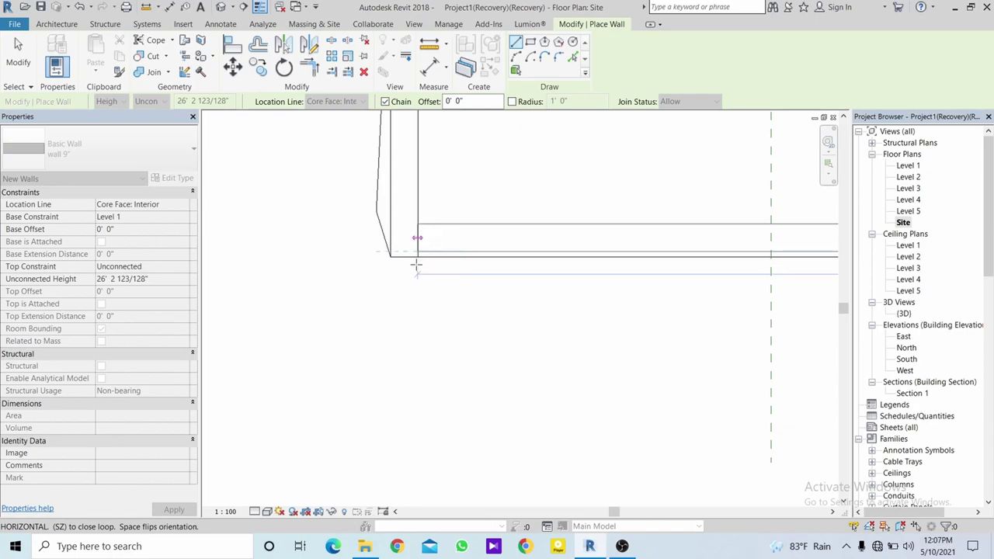
click(415, 270)
Trim the left and front boundary walls into a clean corner and view them in 3D.
key(Escape)
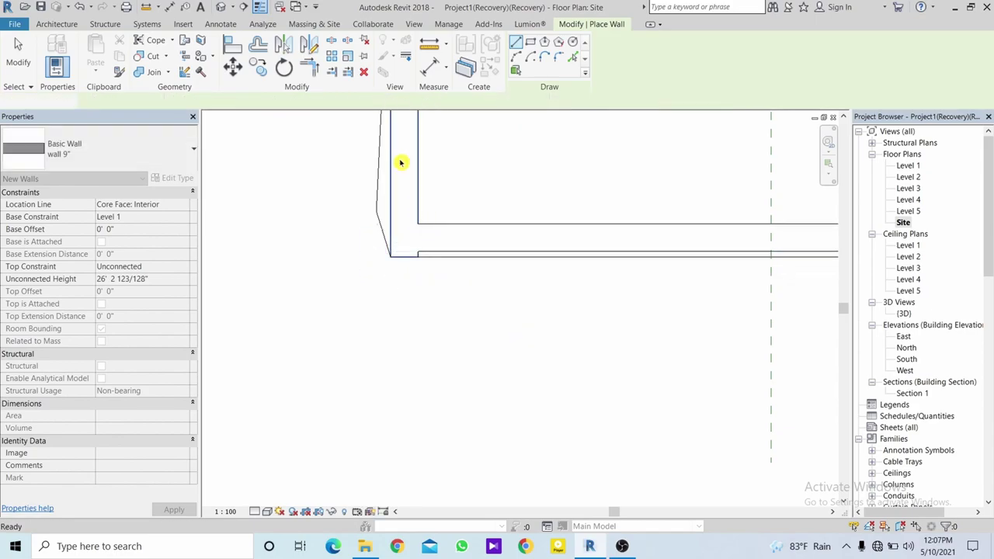
key(Escape)
click(417, 175)
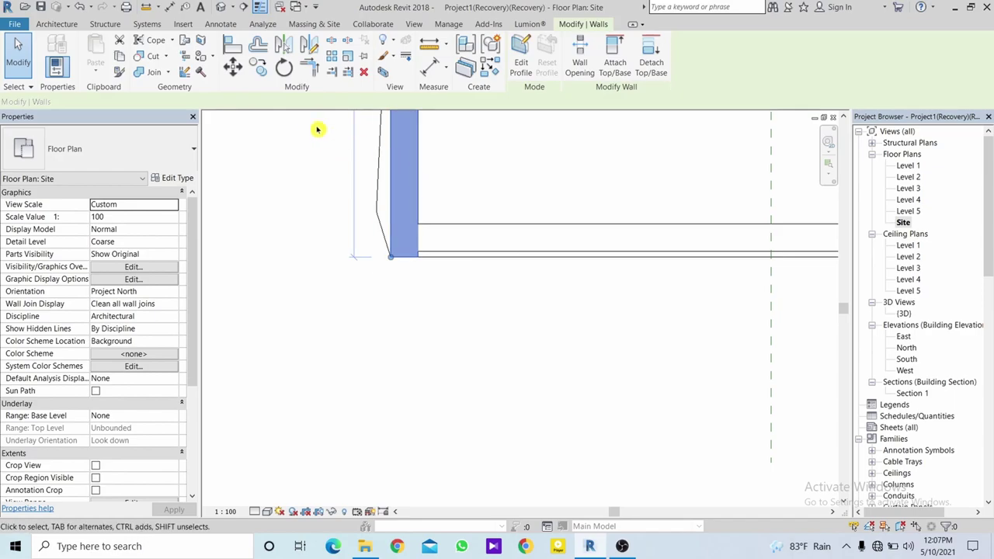
key(Escape)
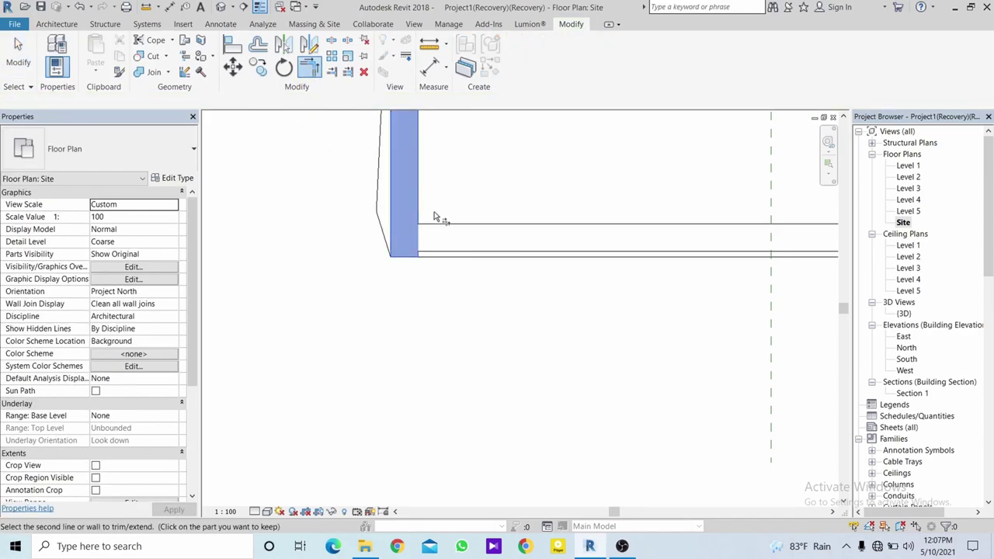
scroll(442, 229, down, 5)
scroll(374, 310, down, 3)
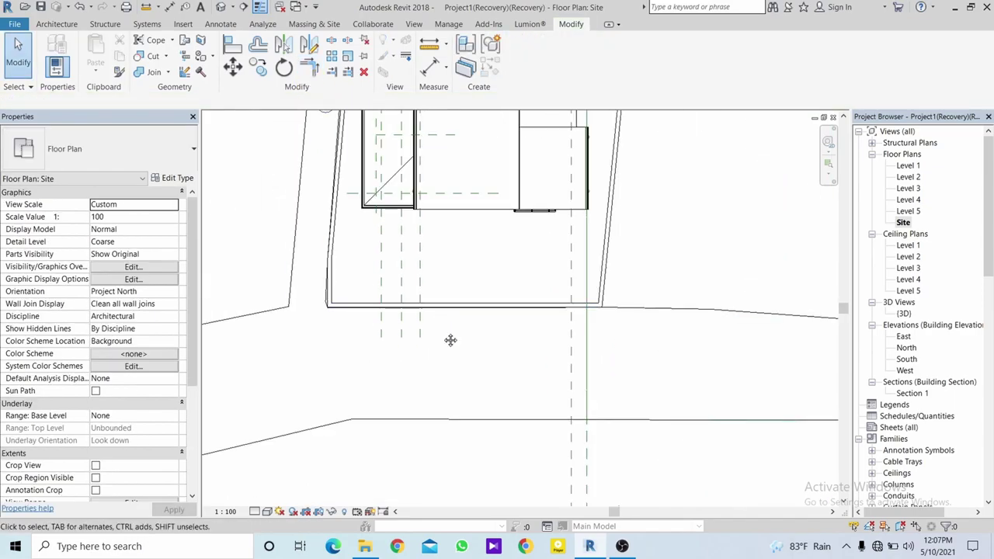
scroll(449, 340, up, 1)
click(490, 289)
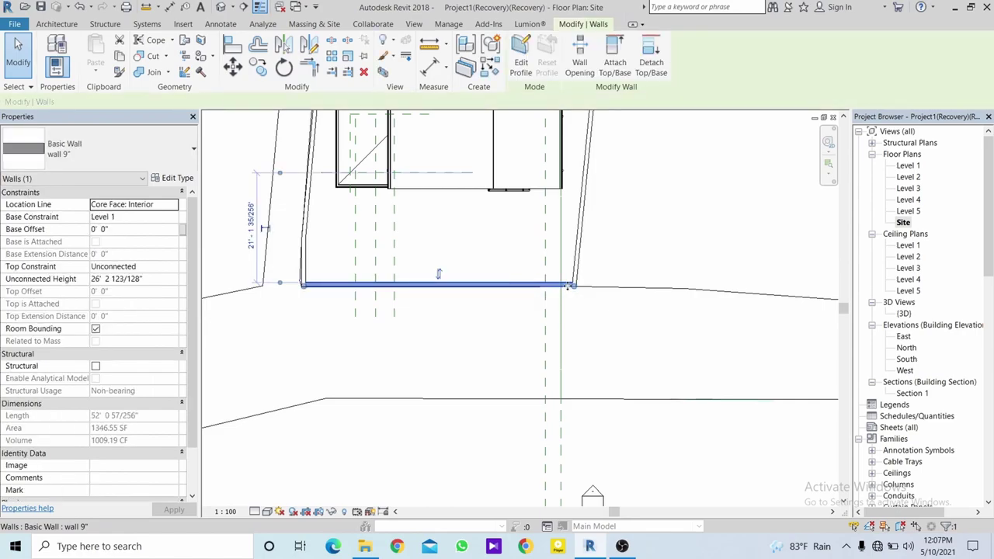
double_click(904, 314)
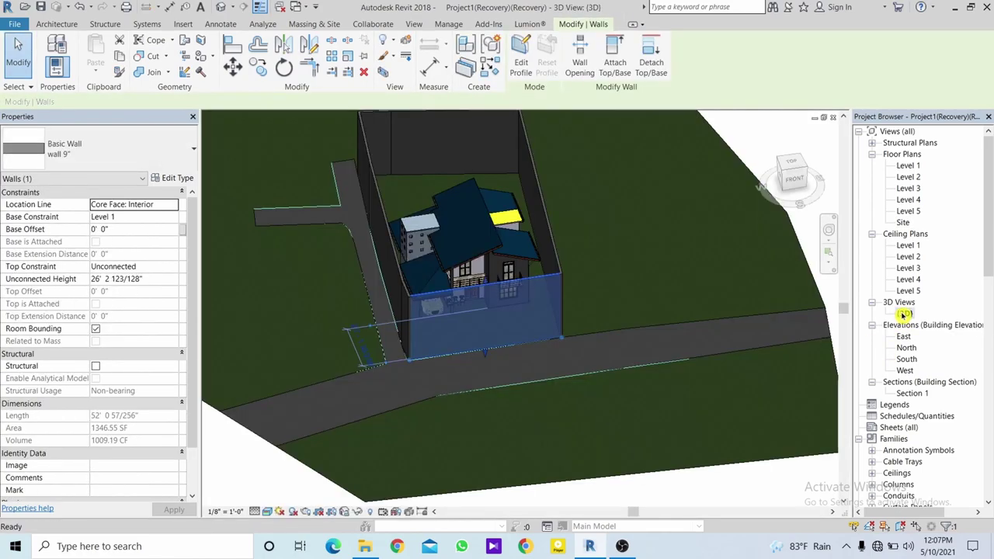
Select the boundary walls, including the right front, left and top-edge walls, in 3D.
shift+middle_drag(665, 344, 550, 241)
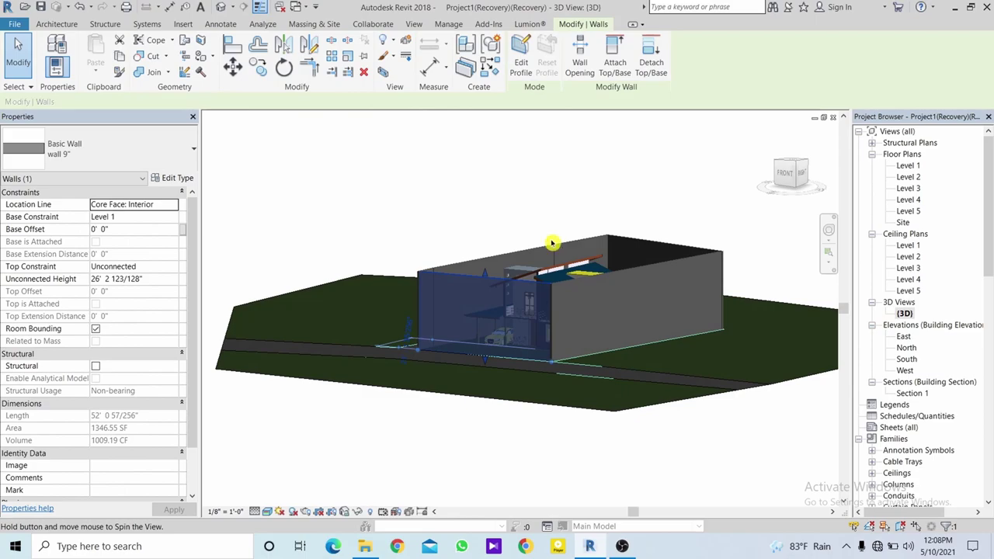
click(634, 240)
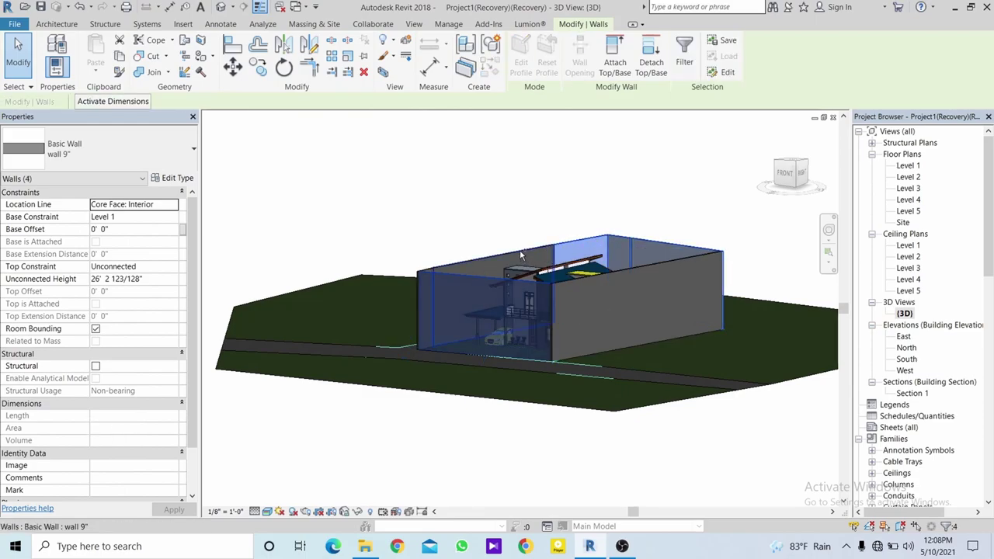
ctrl+click(679, 281)
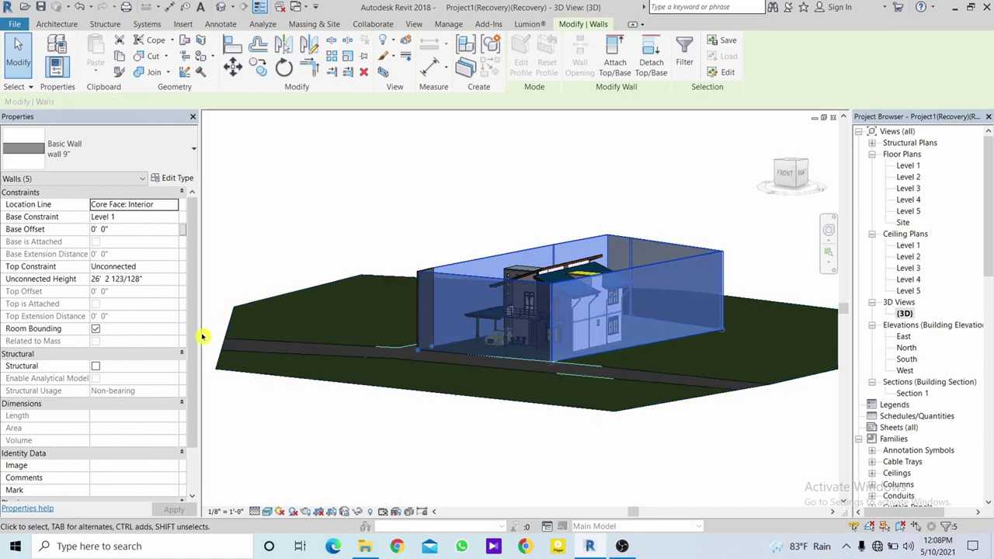
scroll(412, 269, up, 3)
scroll(446, 271, up, 2)
ctrl+click(457, 280)
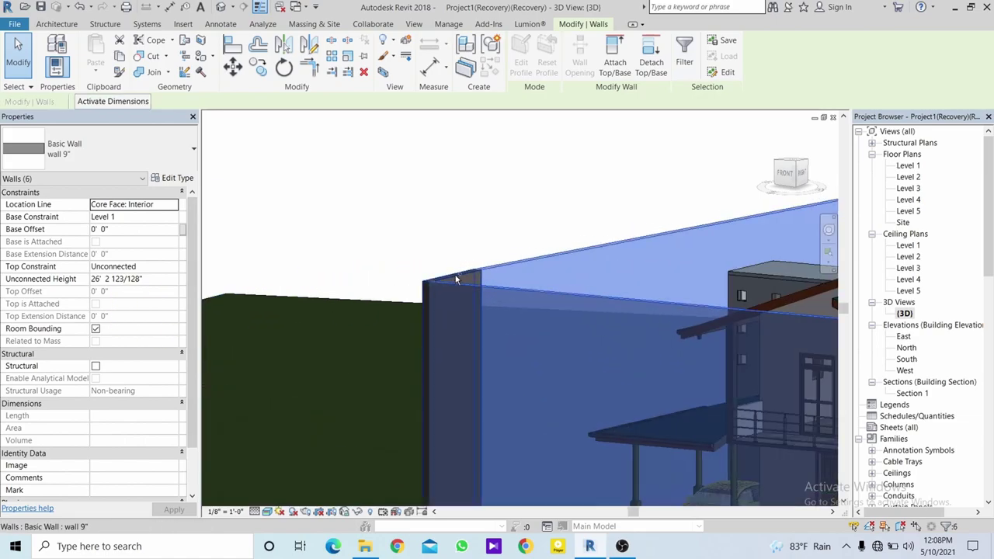
ctrl+click(400, 289)
Tie the walls' tops to Level 2 with Level 1 base, -0' 6" base and -4' 6" top offsets.
click(173, 267)
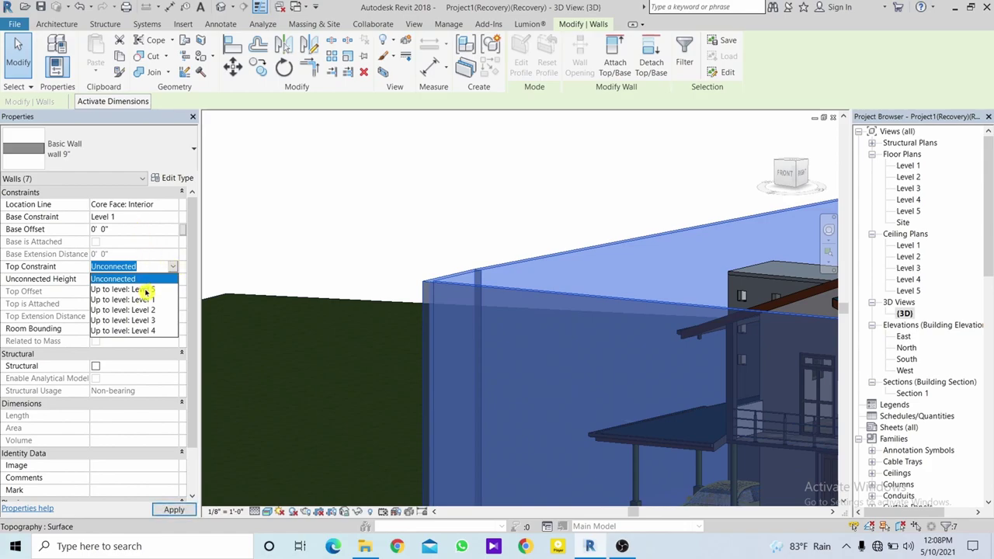
click(145, 312)
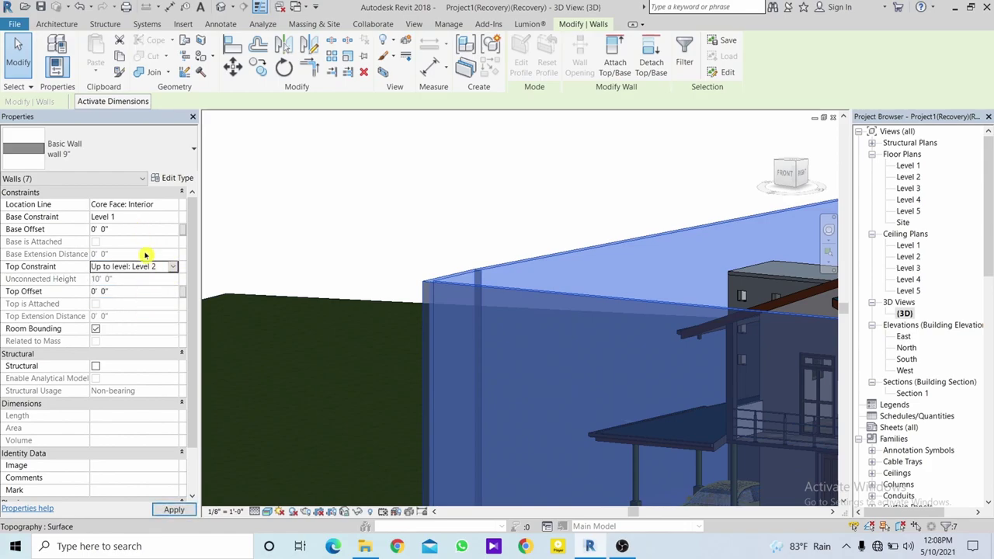
click(174, 218)
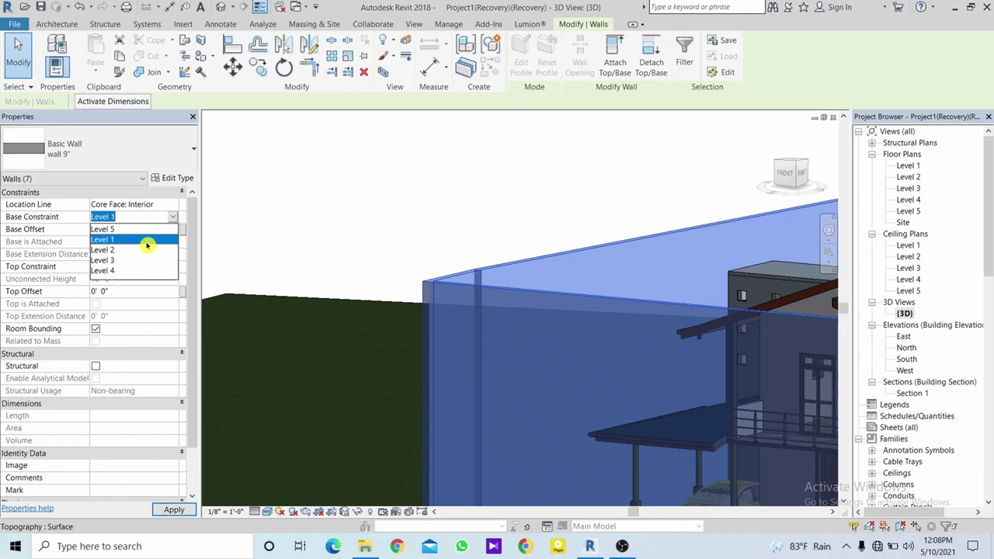
click(147, 241)
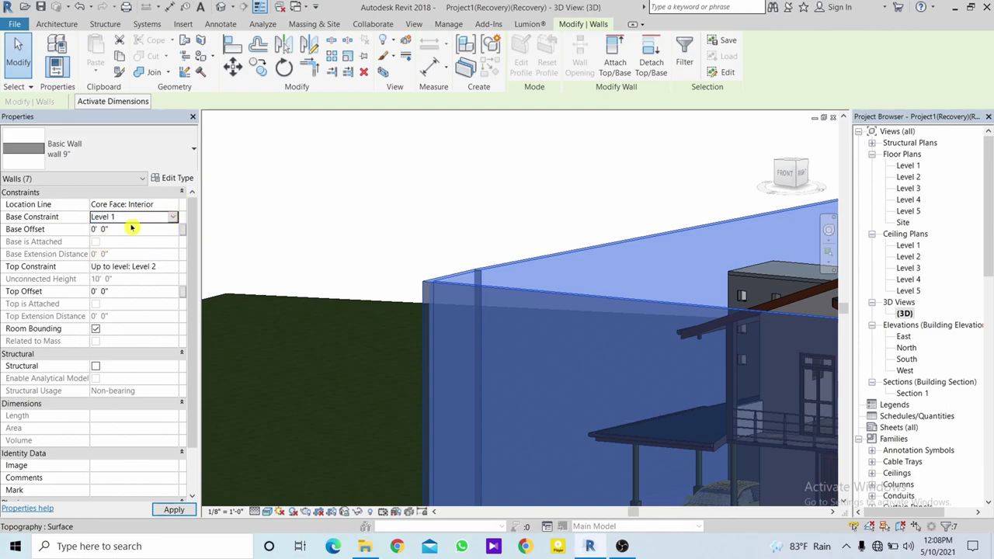
click(132, 227)
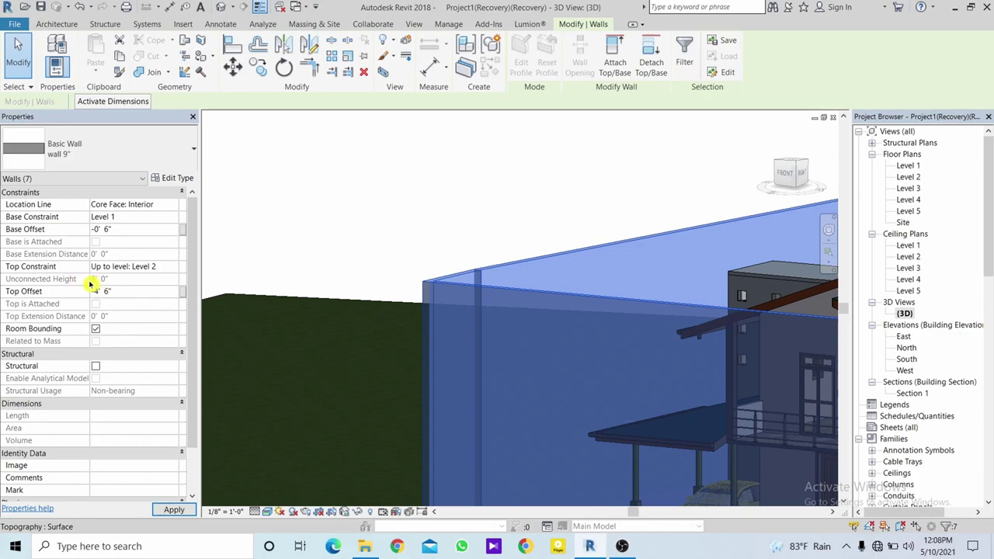
Inspect the low walls and road from above, then select the topography surface.
scroll(419, 228, down, 3)
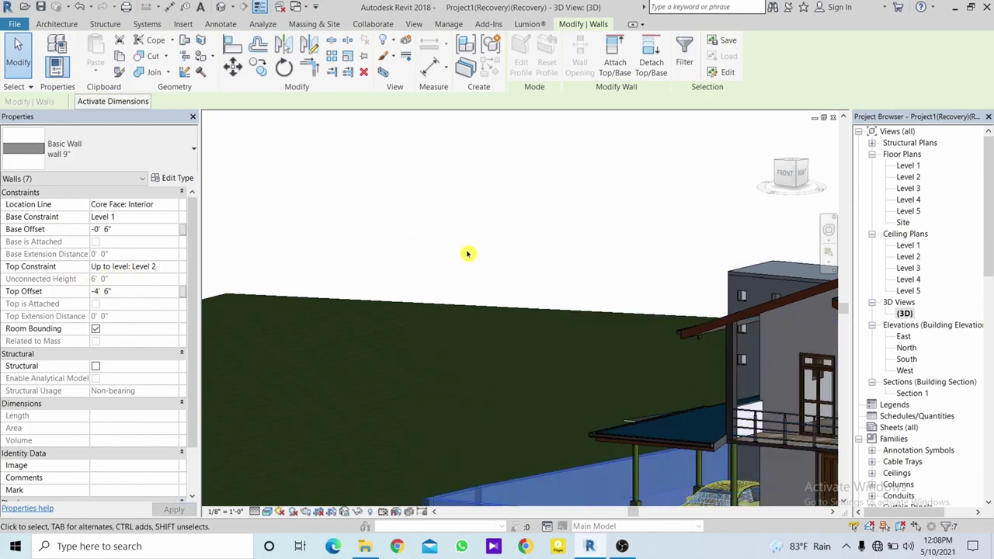
mouse_move(468, 253)
middle_down()
mouse_move(447, 135)
mouse_move(443, 337)
middle_up()
scroll(455, 455, up, 3)
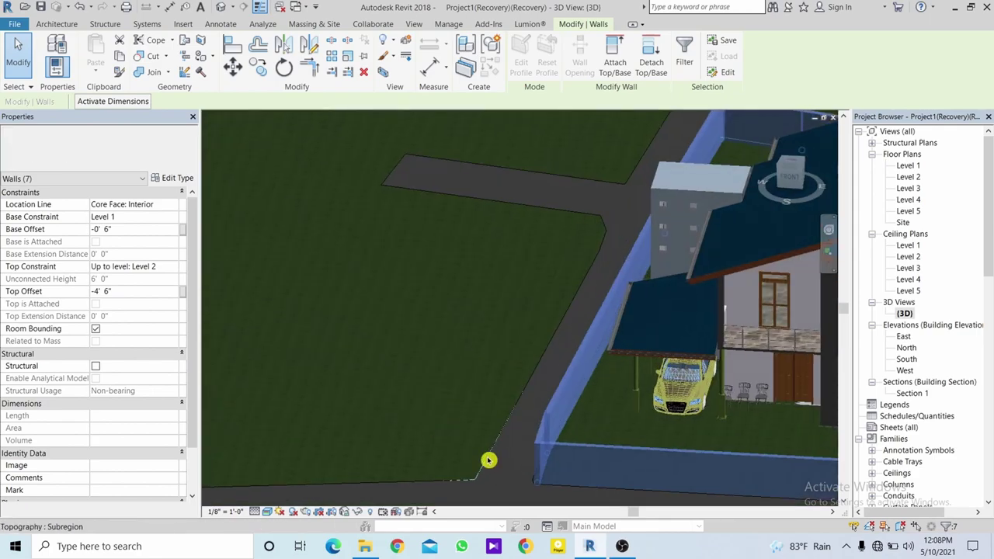
mouse_move(489, 459)
middle_down()
mouse_move(355, 223)
mouse_move(480, 306)
mouse_move(430, 282)
mouse_move(451, 286)
mouse_move(444, 282)
middle_up()
scroll(433, 285, down, 1)
scroll(417, 358, down, 3)
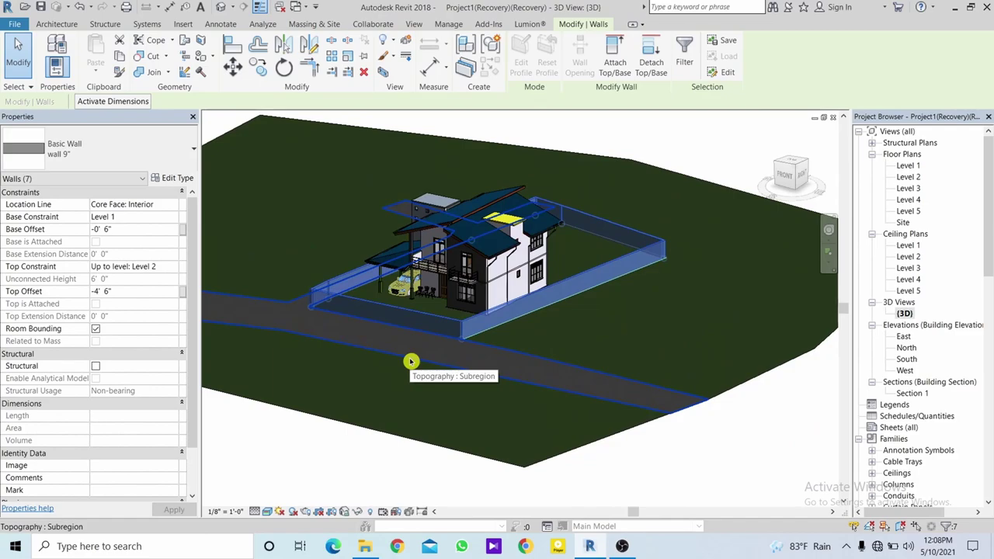
scroll(386, 302, up, 2)
scroll(383, 304, up, 3)
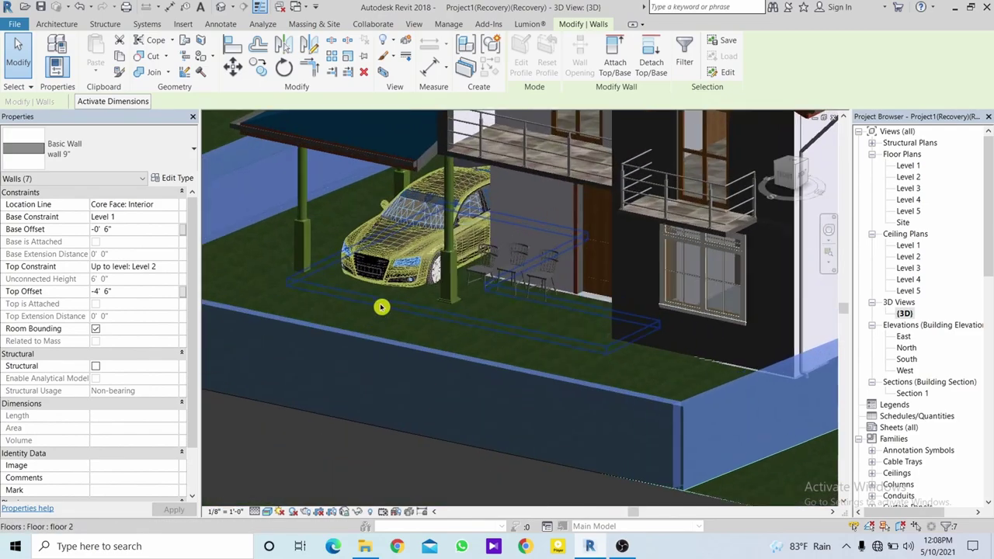
scroll(467, 313, up, 1)
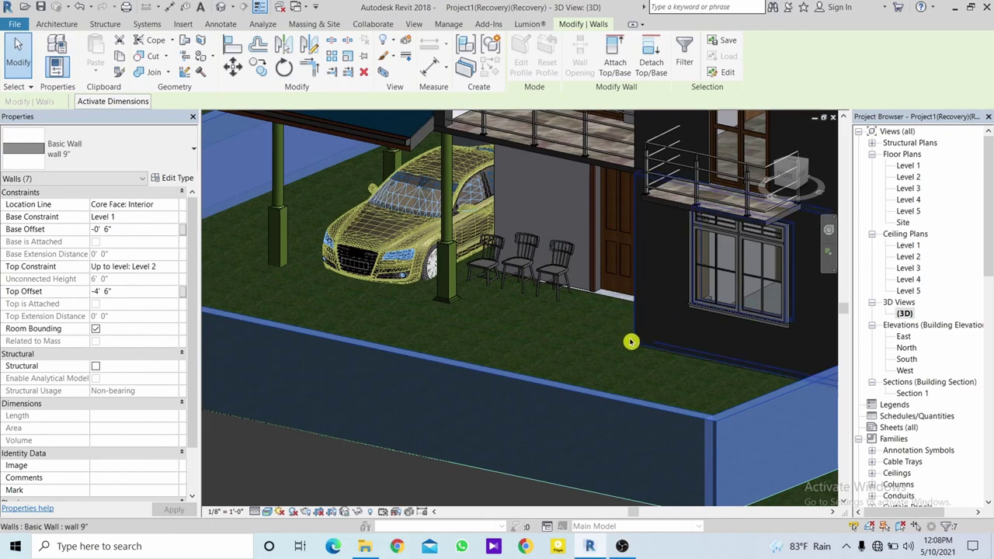
scroll(630, 353, up, 2)
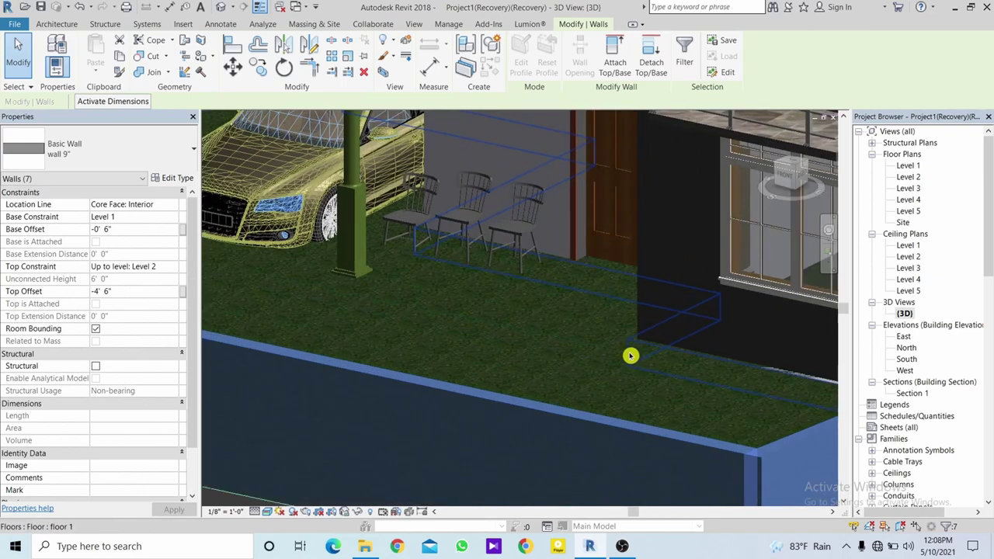
scroll(639, 360, down, 3)
scroll(613, 248, down, 2)
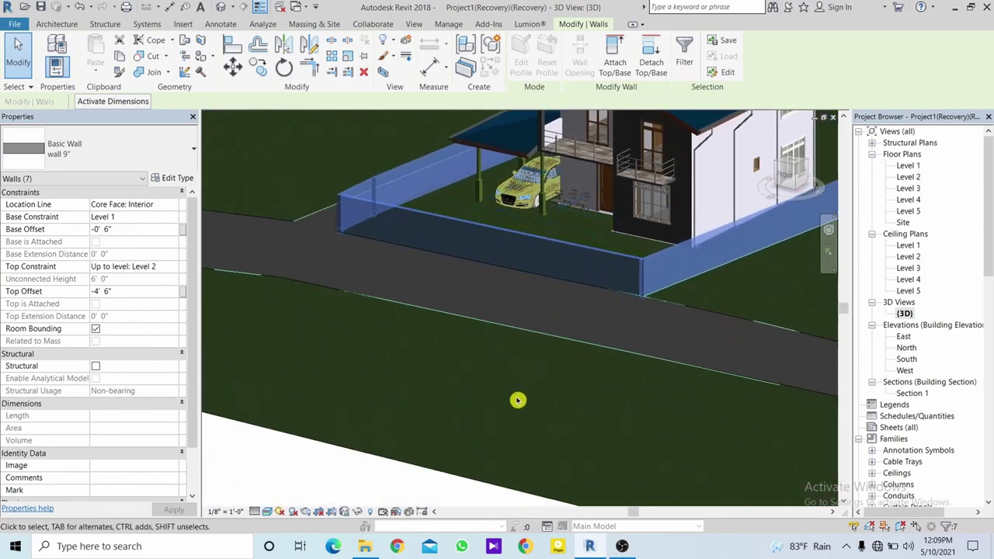
scroll(477, 439, up, 1)
click(455, 460)
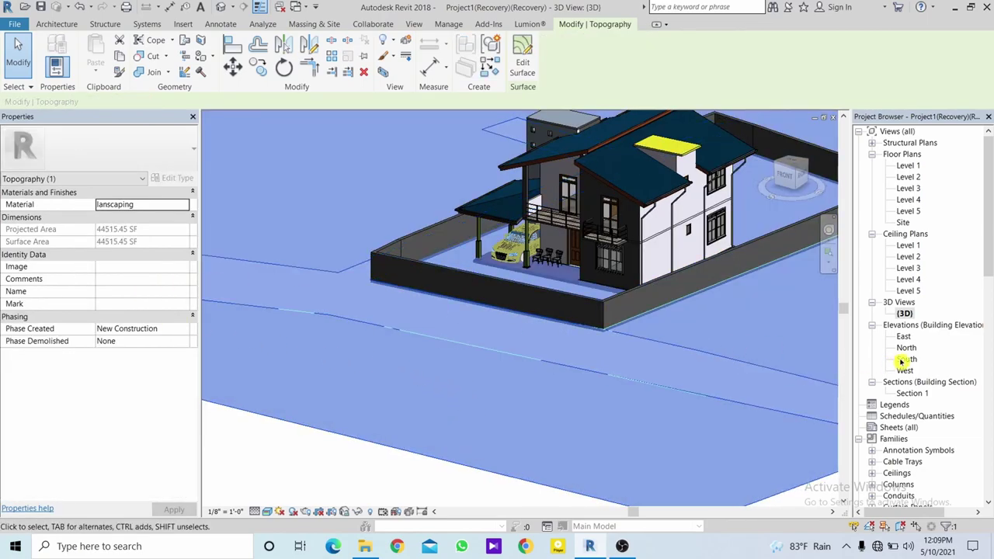
In the East elevation, move the toposurface down to the snapped endpoint, then return to 3D.
double_click(903, 337)
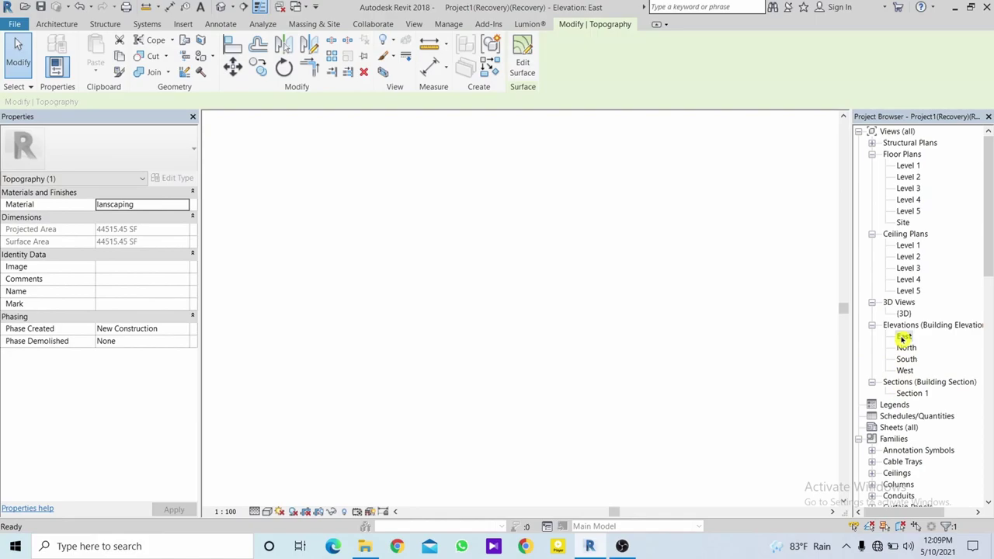
scroll(422, 186, down, 2)
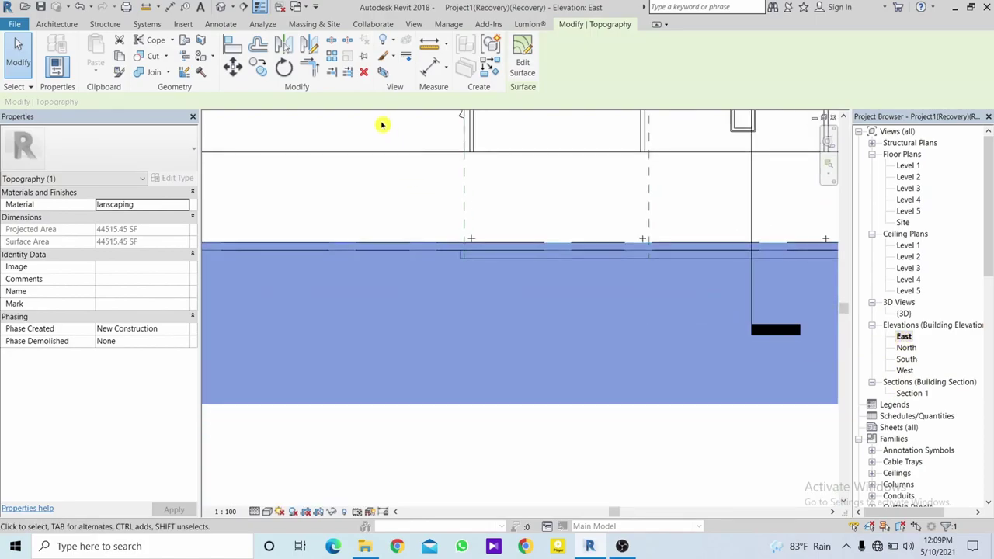
click(233, 66)
scroll(468, 255, up, 2)
scroll(476, 248, up, 2)
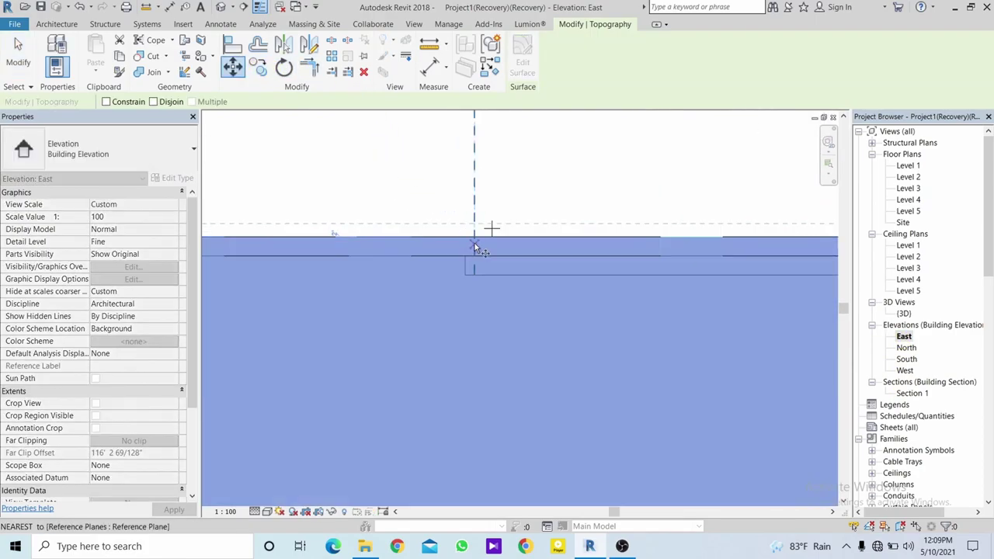
click(475, 237)
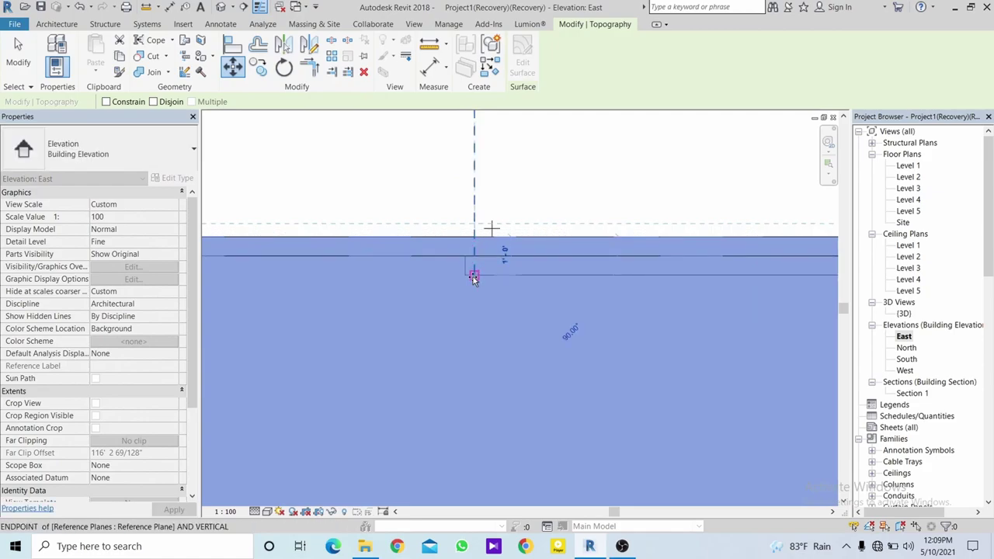
click(474, 278)
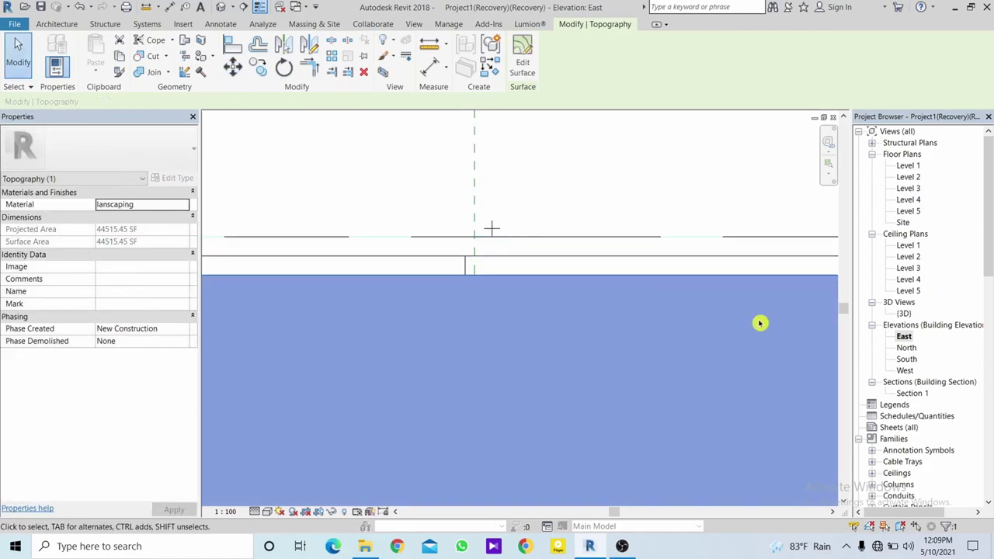
double_click(904, 314)
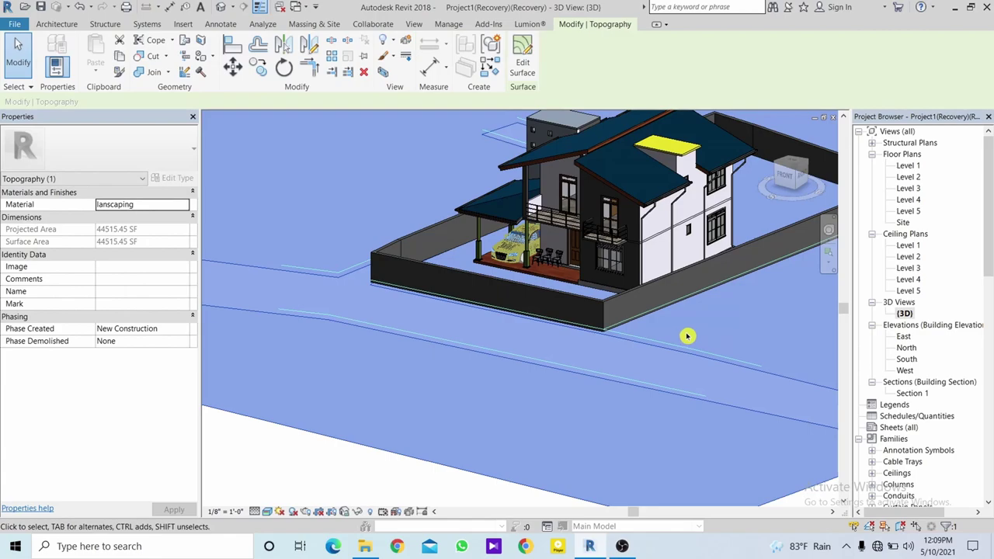
Deselect the toposurface, reframe the 3D view around the house, and select the front boundary wall.
click(318, 446)
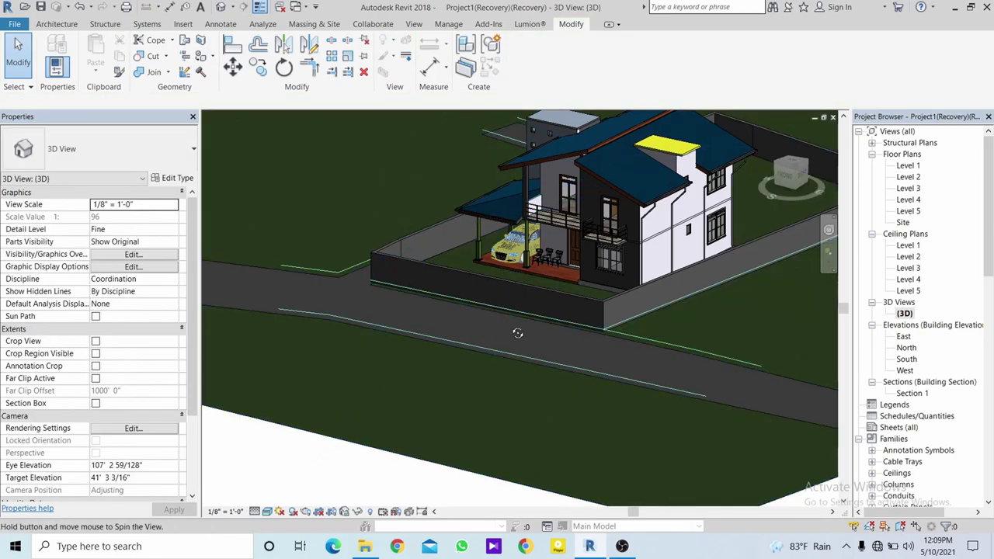
shift+middle_drag(517, 333, 545, 359)
scroll(688, 329, up, 2)
scroll(619, 318, up, 2)
scroll(599, 288, up, 1)
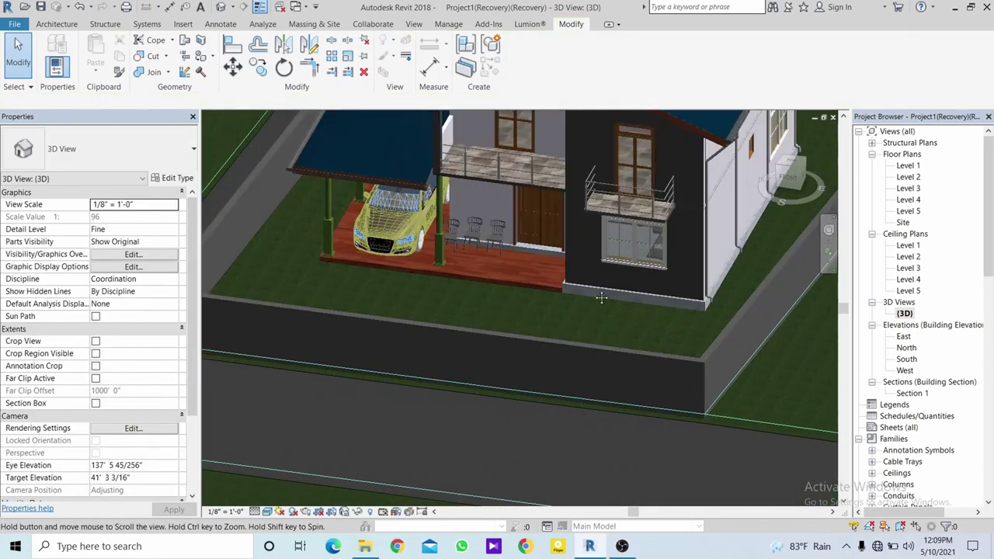
scroll(607, 290, up, 2)
scroll(598, 264, up, 2)
scroll(590, 237, up, 2)
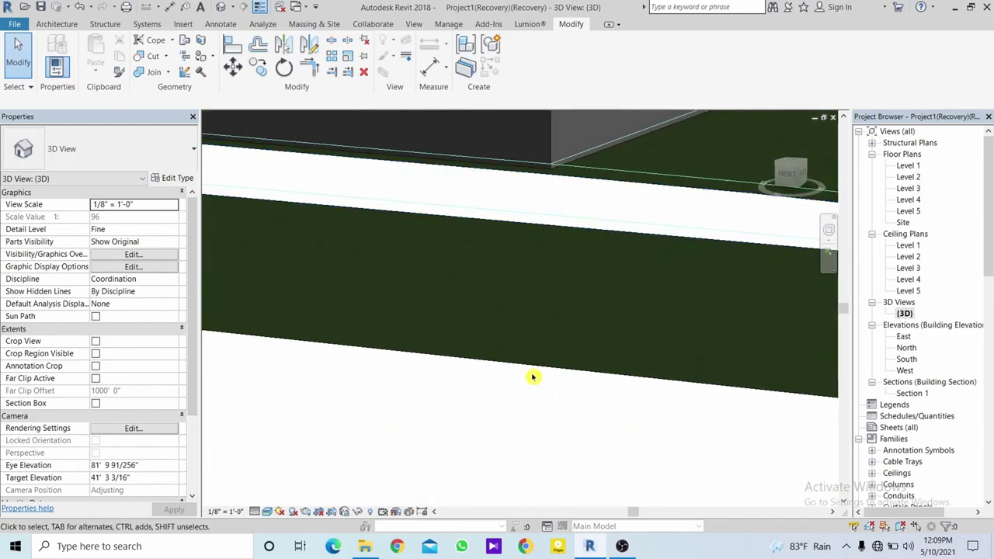
scroll(529, 416, down, 1)
scroll(522, 462, down, 2)
scroll(523, 468, down, 2)
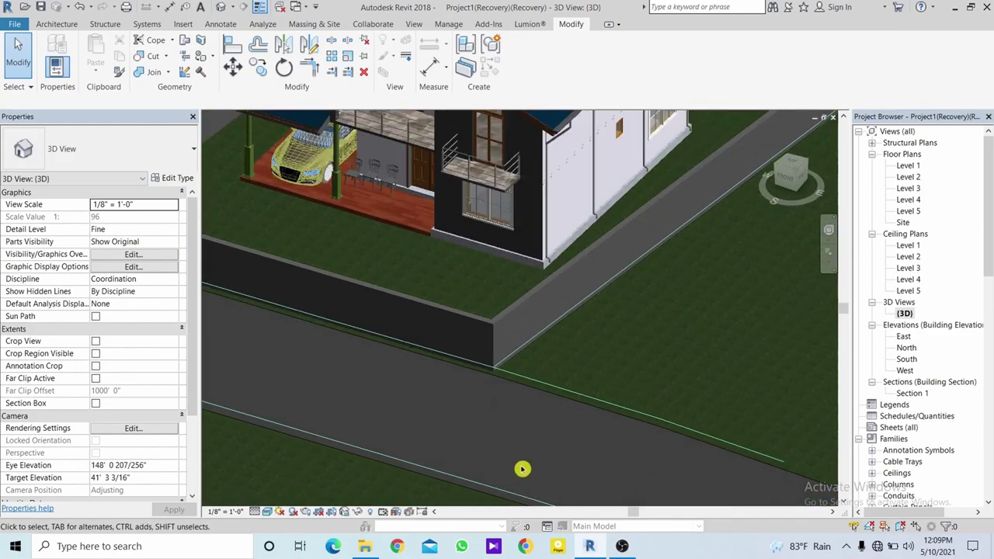
scroll(506, 391, down, 1)
scroll(507, 391, up, 2)
scroll(497, 372, up, 2)
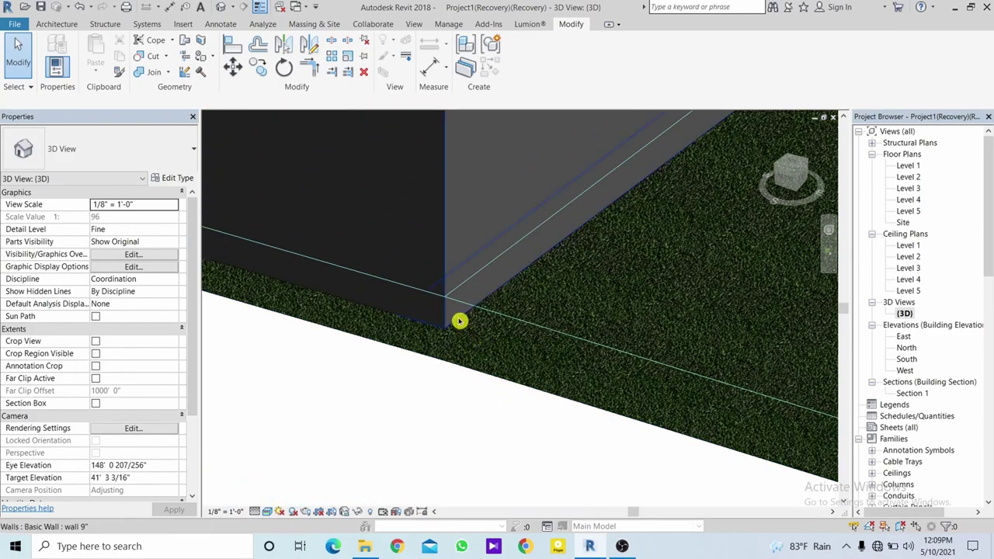
click(460, 321)
Add the left back, front, right back and short corner walls until seven are selected.
scroll(460, 320, down, 1)
scroll(460, 321, down, 1)
scroll(461, 323, down, 1)
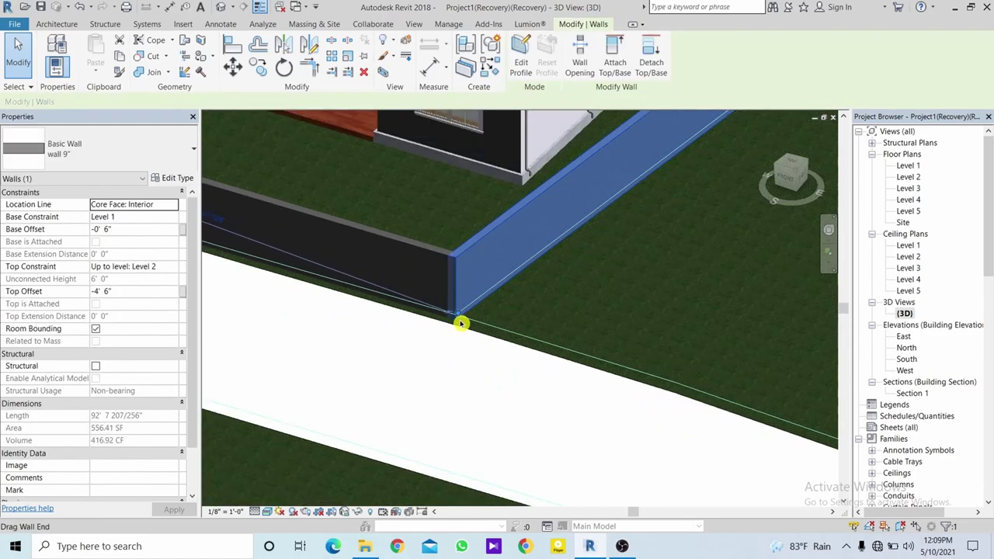
middle_drag(461, 324, 598, 390)
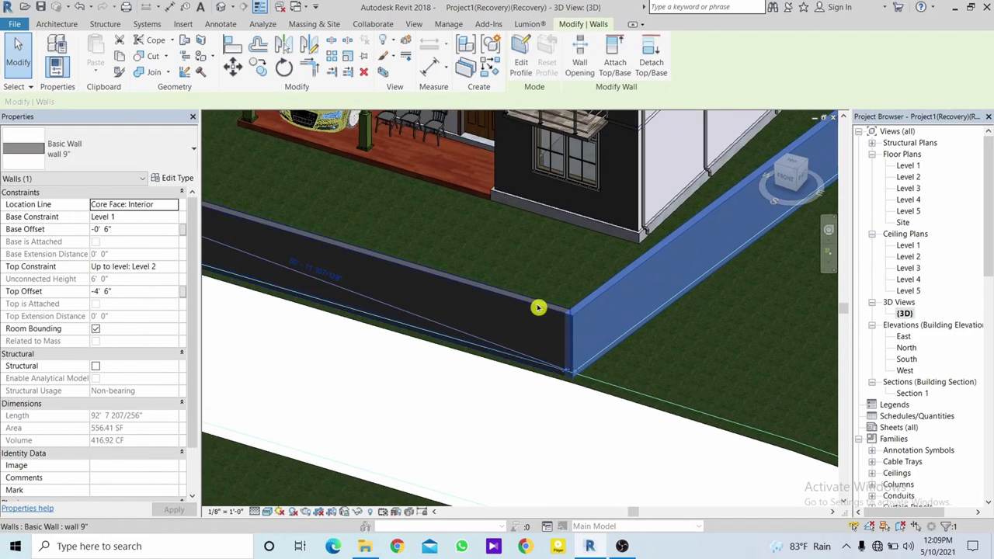
scroll(538, 308, down, 2)
scroll(278, 194, up, 1)
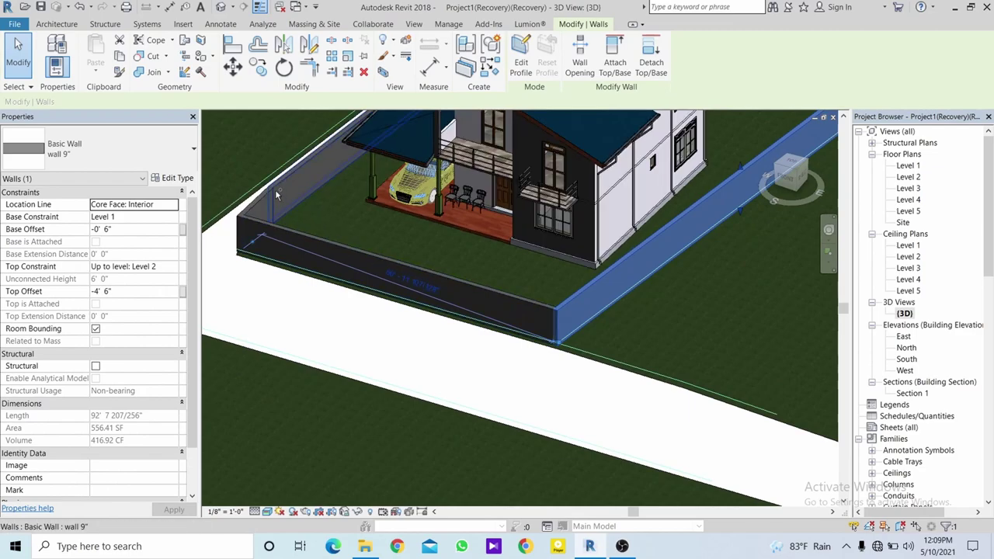
ctrl+click(275, 190)
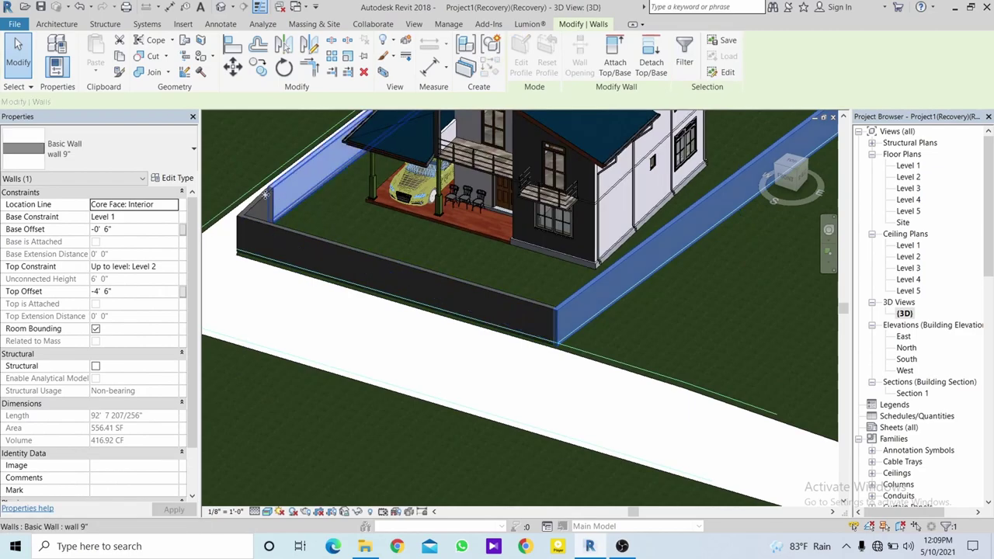
ctrl+click(293, 238)
scroll(293, 238, down, 2)
shift+middle_drag(294, 237, 569, 303)
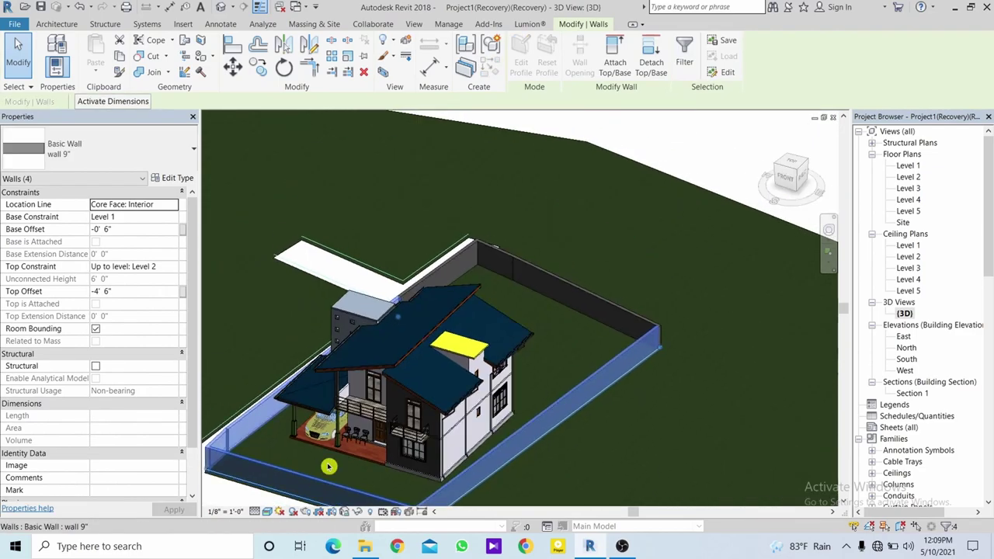
ctrl+click(588, 298)
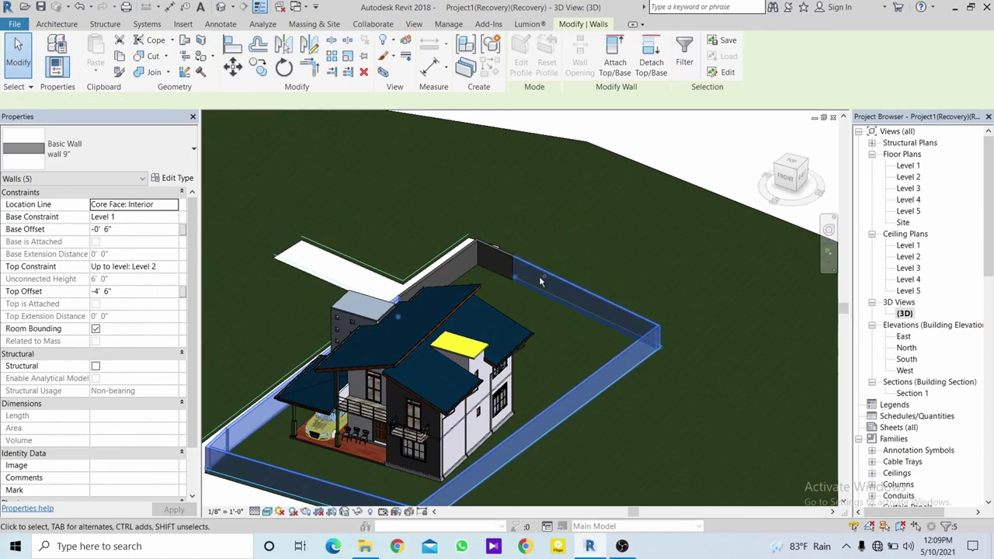
ctrl+click(489, 252)
ctrl+click(468, 254)
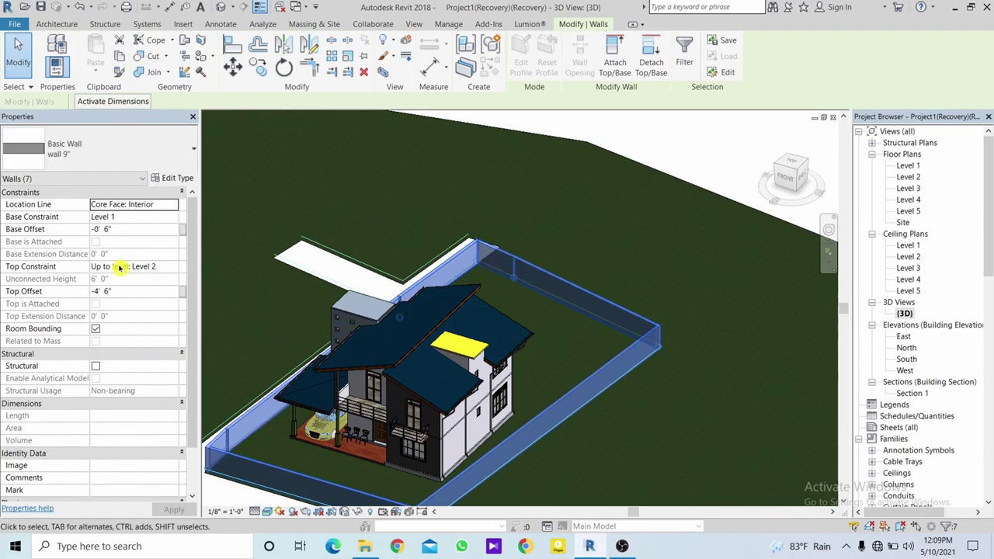
Set the selected walls' Base Offset to -1' 2", making them 6' 8" tall.
click(122, 230)
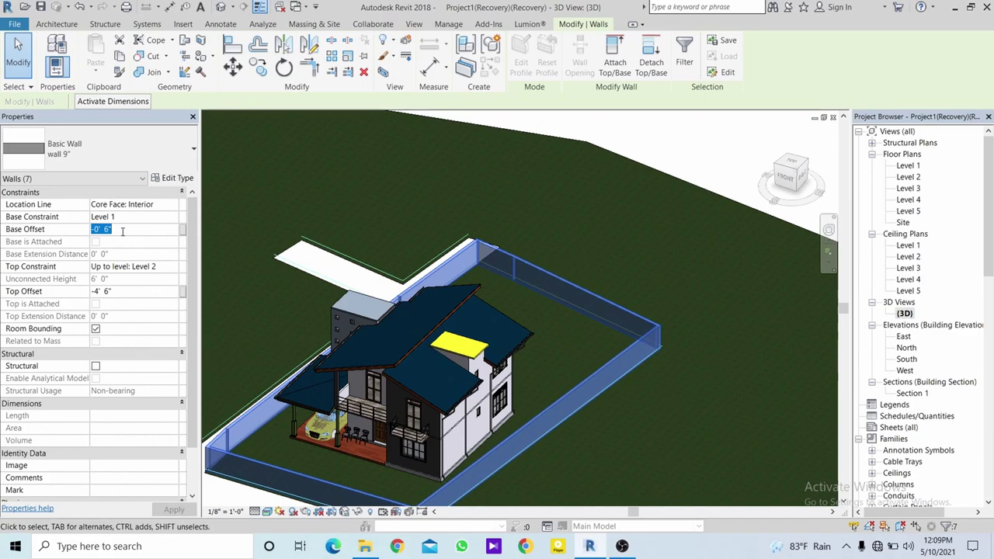
text(-)
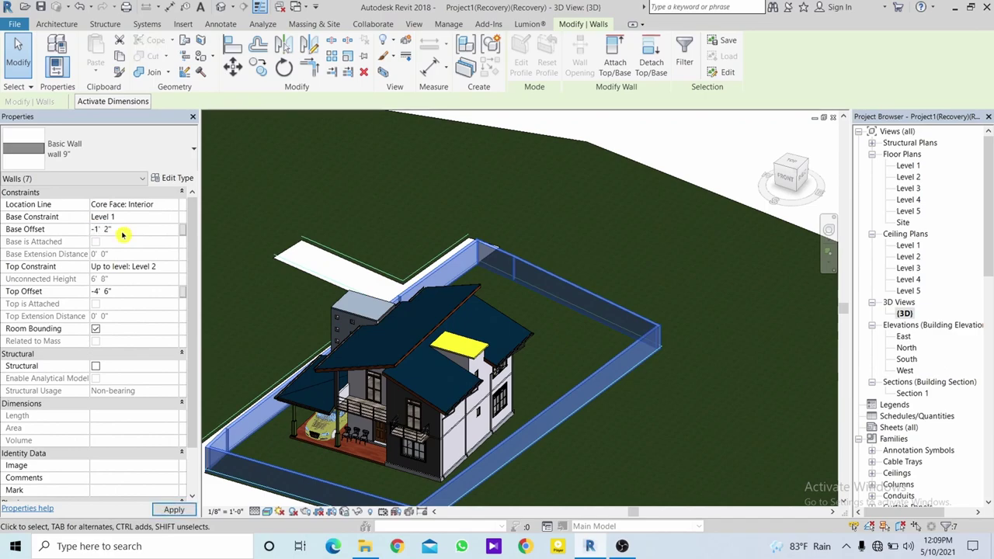
middle_drag(689, 419, 697, 270)
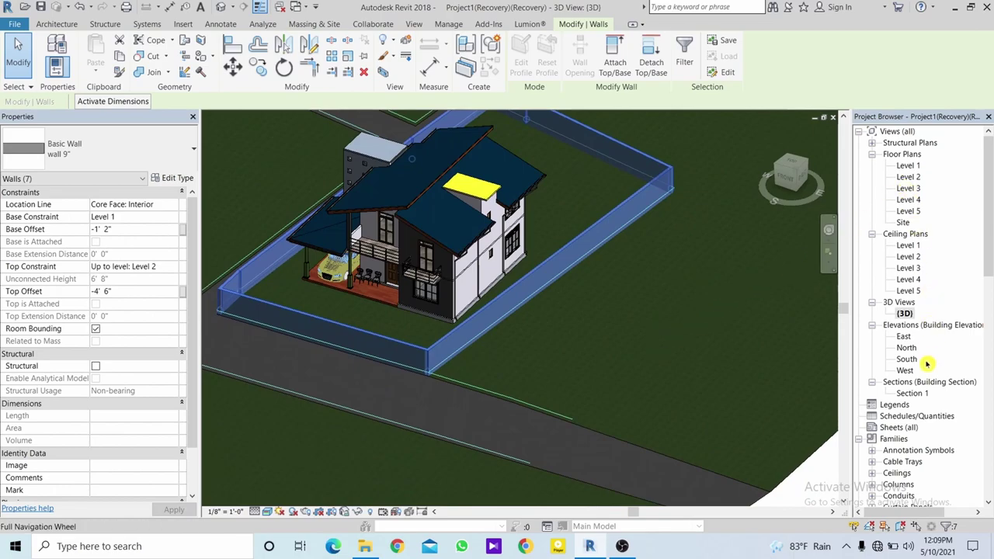
double_click(913, 394)
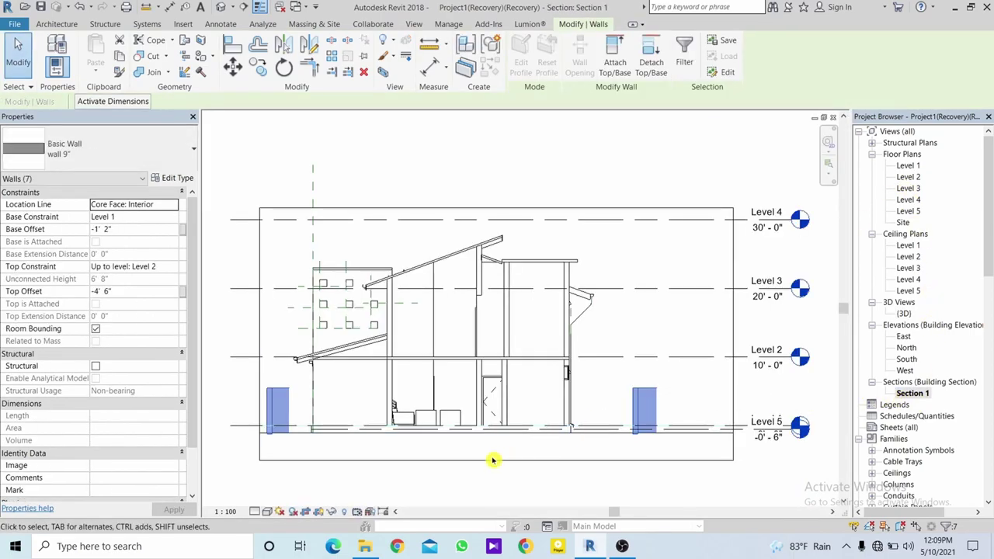
scroll(326, 469, up, 4)
scroll(282, 426, up, 2)
middle_drag(282, 426, 579, 402)
scroll(512, 384, up, 3)
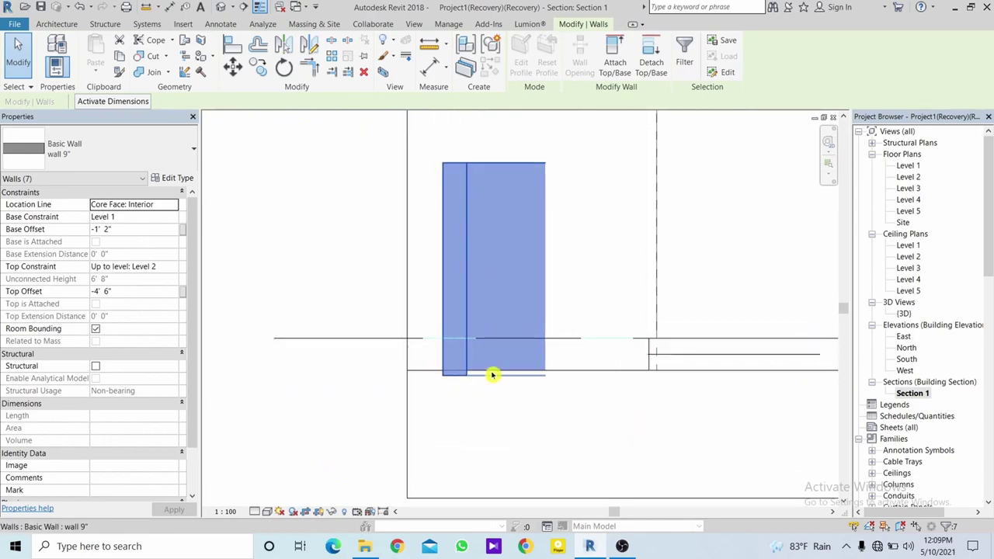
scroll(501, 372, up, 2)
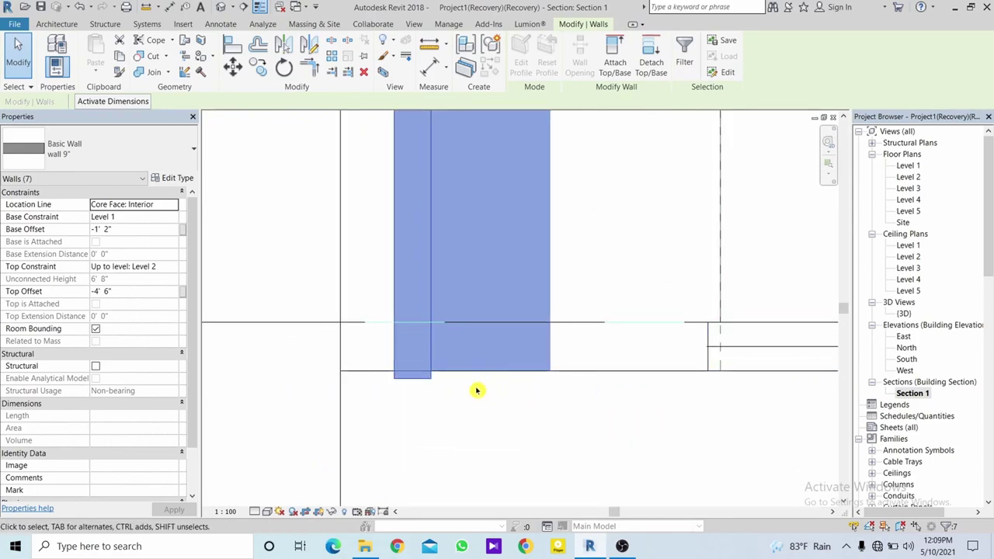
scroll(436, 373, down, 1)
scroll(512, 377, down, 1)
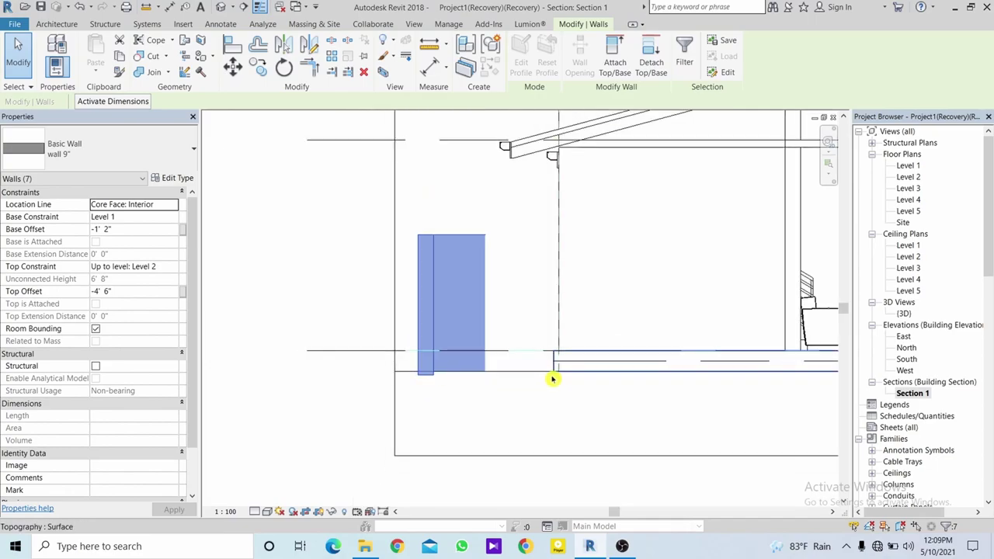
scroll(529, 384, down, 2)
middle_drag(503, 385, 423, 368)
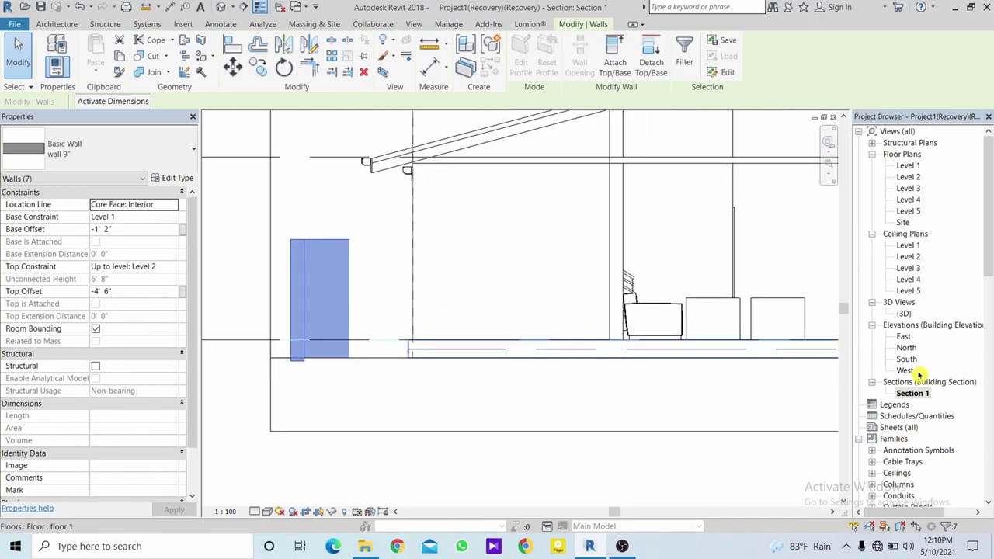
double_click(905, 314)
mouse_move(817, 326)
shift+middle_down()
mouse_move(705, 355)
mouse_move(787, 358)
mouse_move(723, 358)
mouse_move(732, 319)
mouse_move(750, 349)
mouse_move(626, 370)
shift+middle_up()
scroll(555, 350, up, 3)
scroll(546, 333, up, 3)
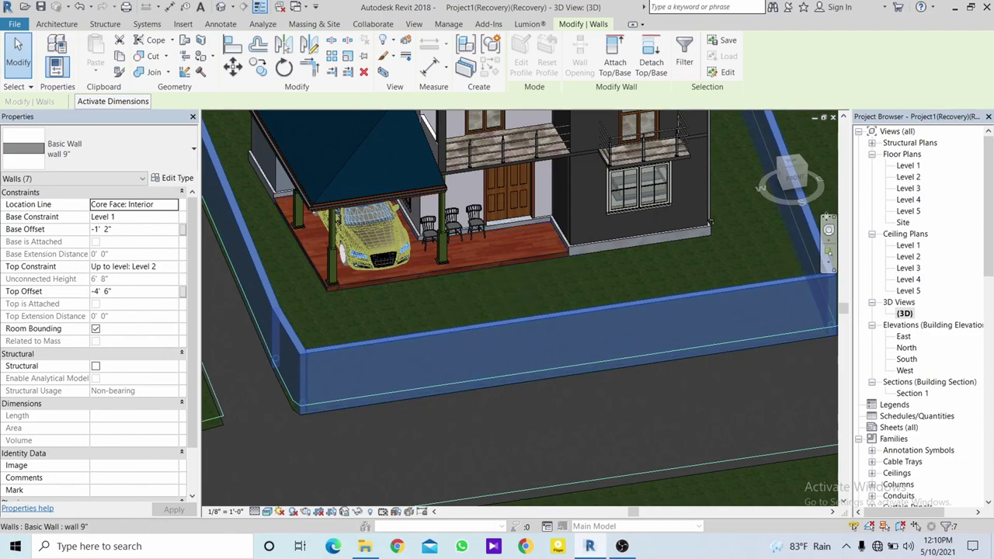
Open the Level 1 plan, frame the front boundary wall, and start an architectural M_Rectangular Column.
double_click(915, 167)
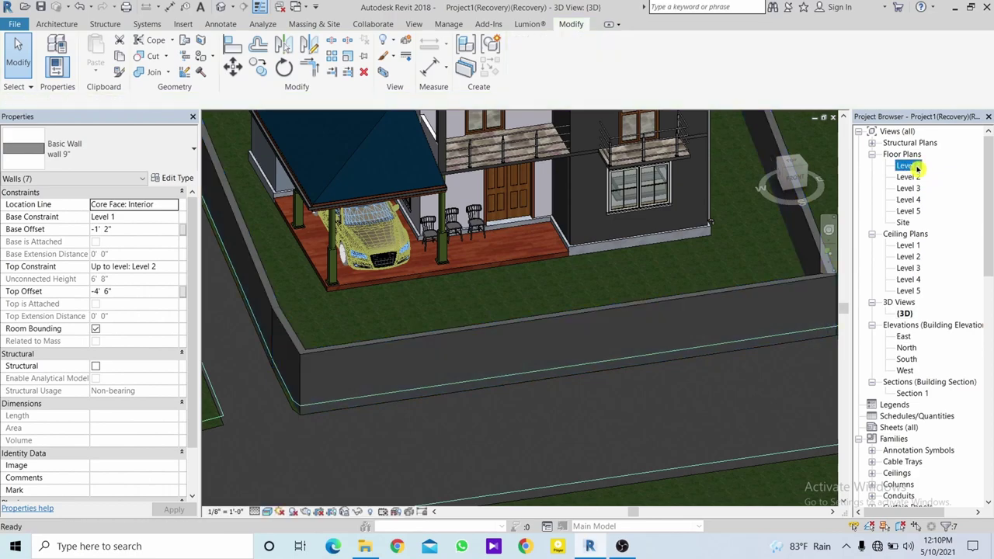
click(60, 30)
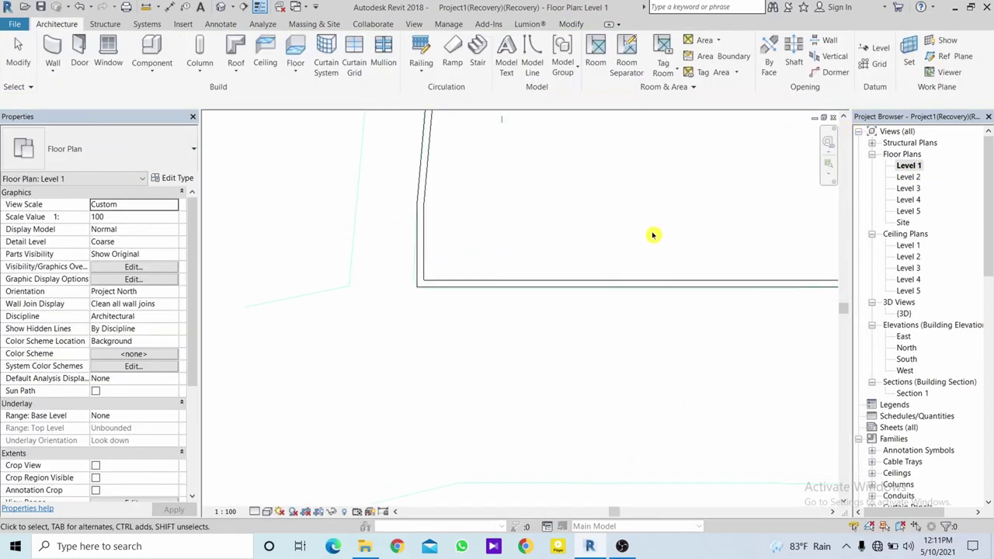
scroll(653, 236, down, 2)
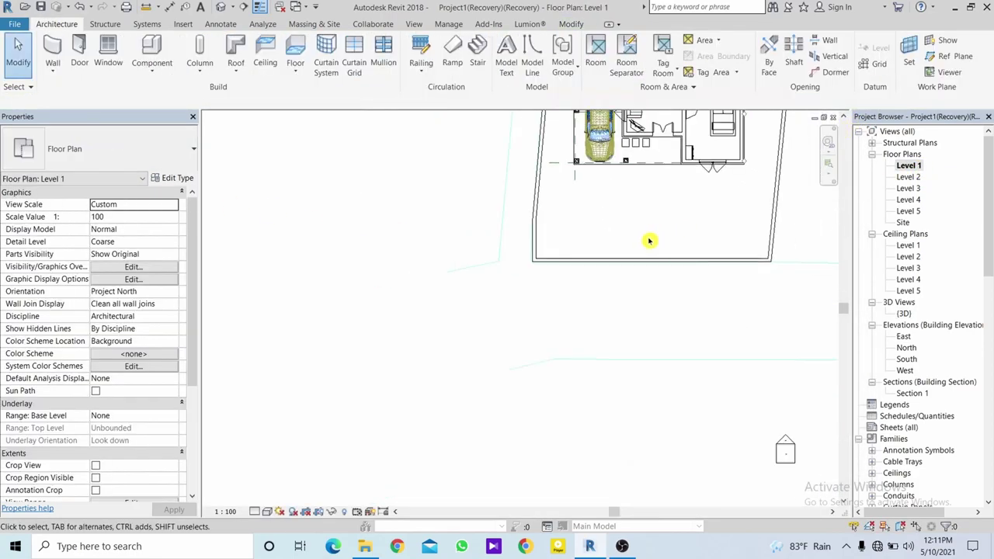
middle_drag(650, 240, 551, 311)
scroll(585, 191, up, 1)
middle_drag(585, 190, 580, 265)
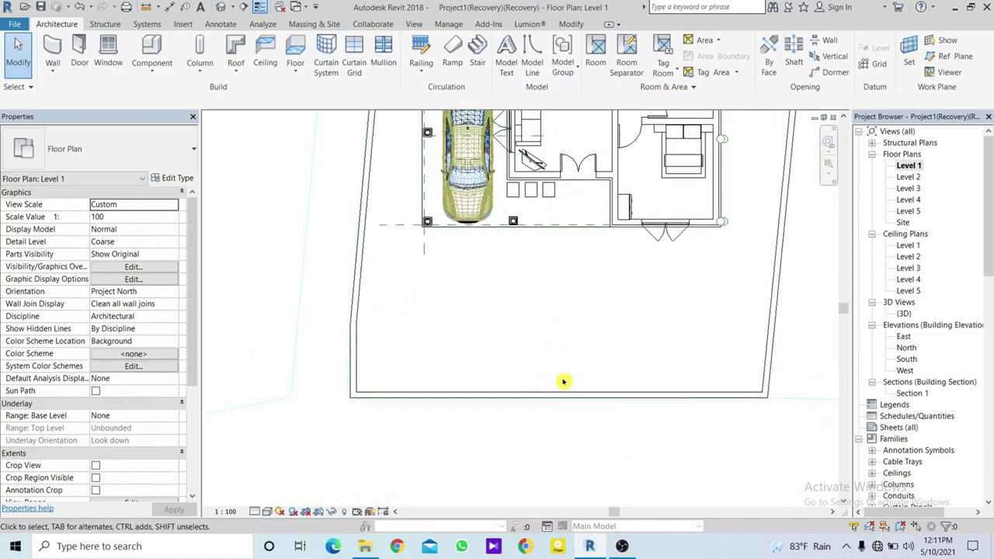
middle_drag(564, 382, 561, 332)
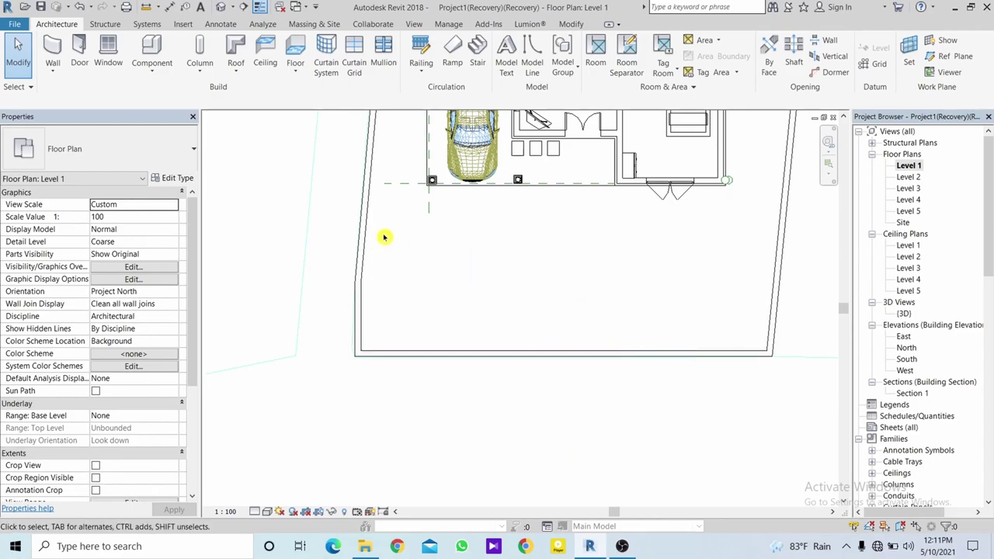
click(211, 76)
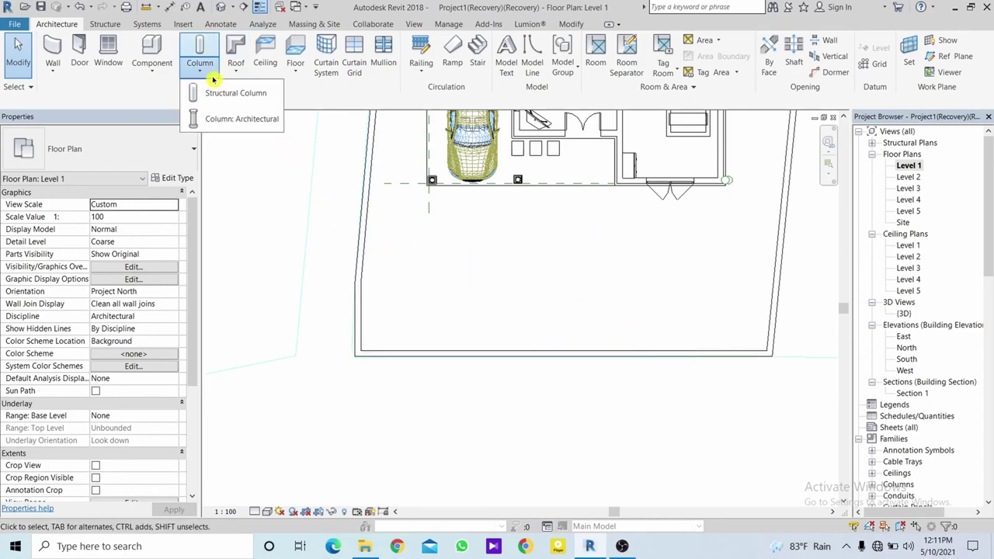
click(223, 121)
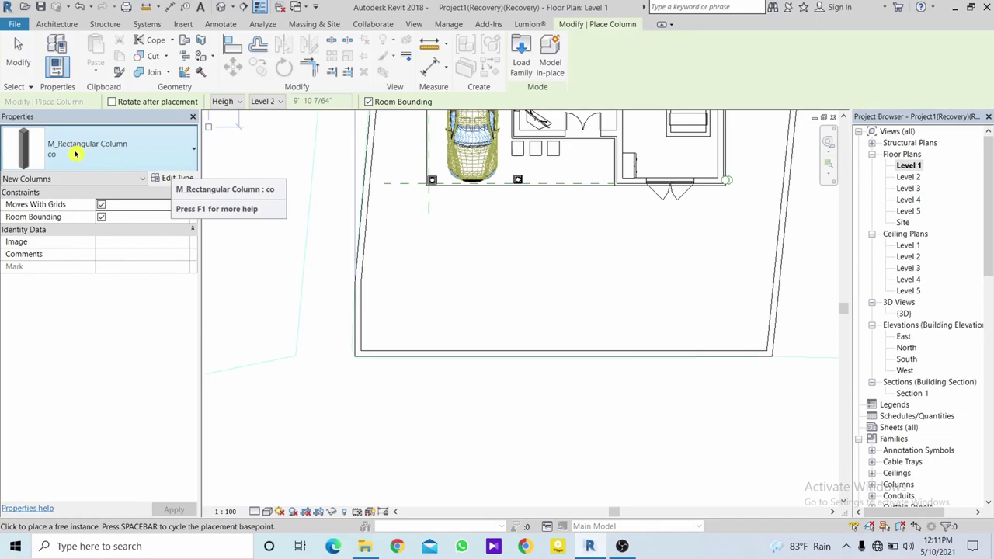
Duplicate the column type as a new 9" x 9" type named 'co 2'.
click(172, 180)
click(844, 163)
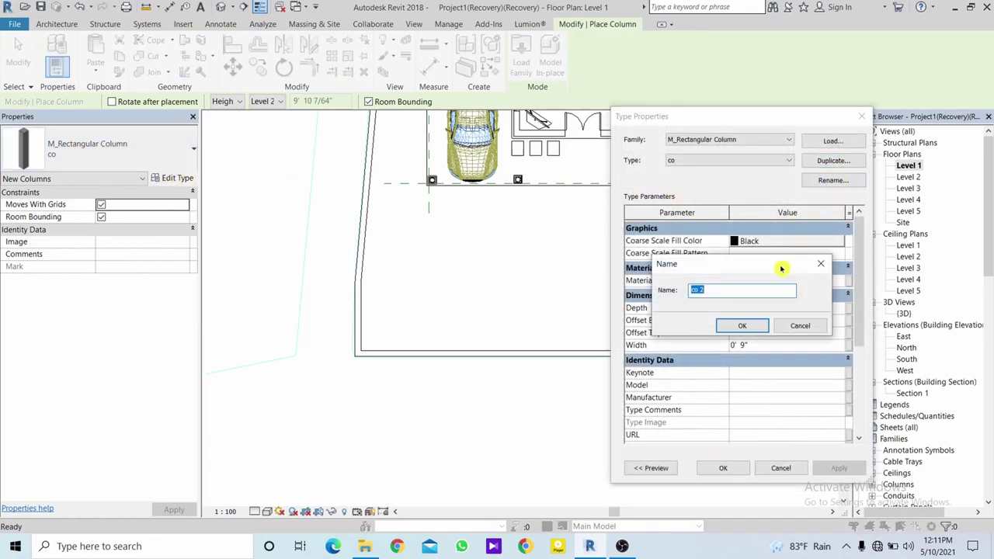
click(738, 327)
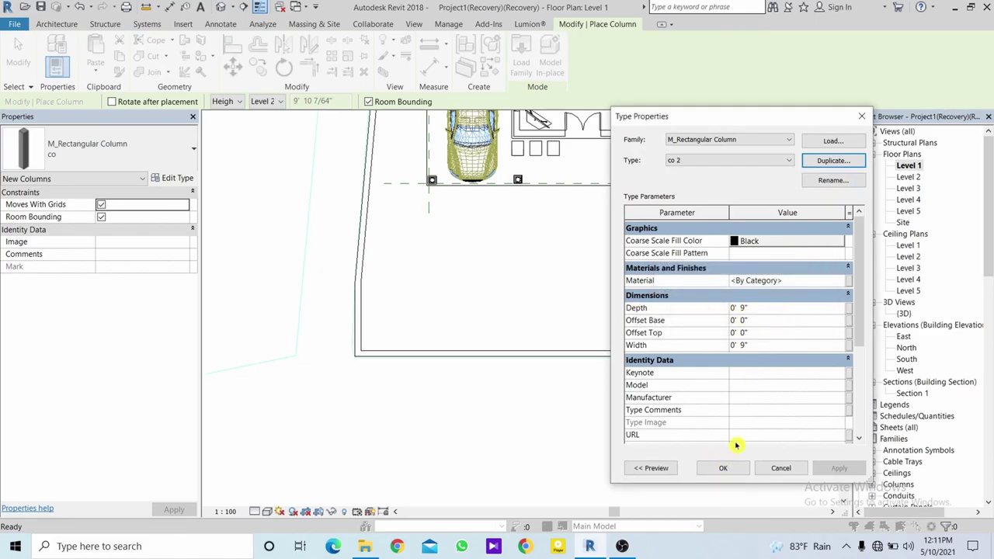
click(724, 468)
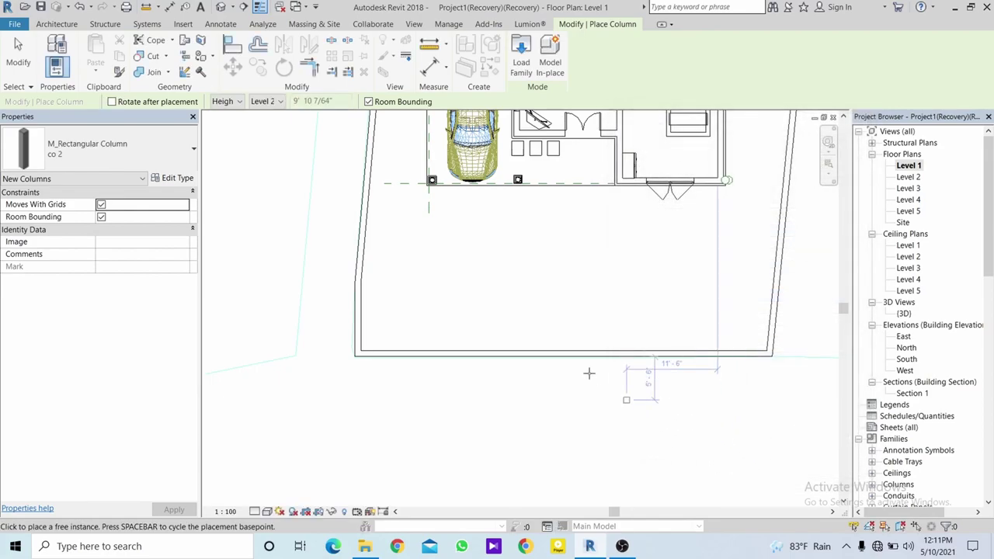
Place one co 2 column on the front boundary wall and select it.
scroll(578, 359, up, 2)
scroll(554, 356, down, 2)
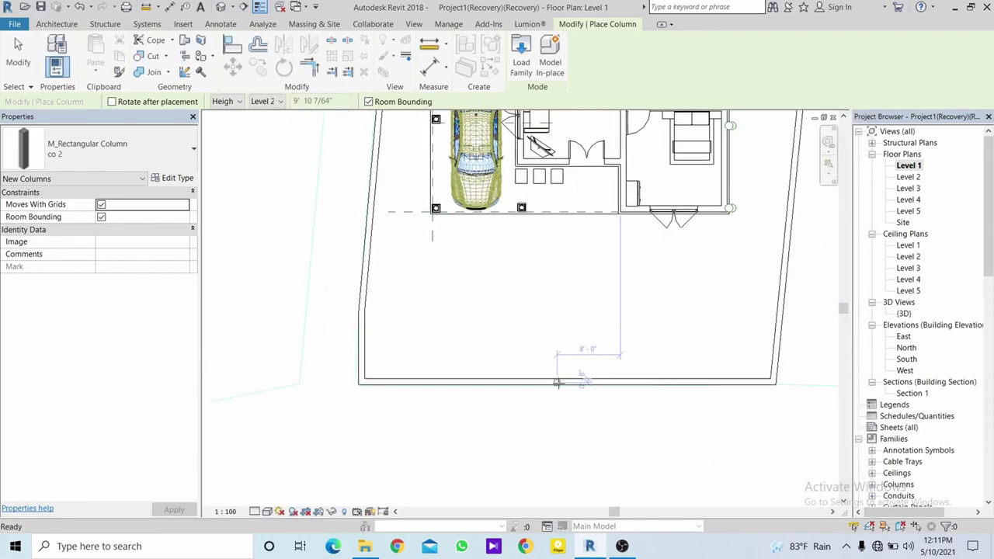
scroll(560, 379, up, 3)
scroll(560, 380, up, 2)
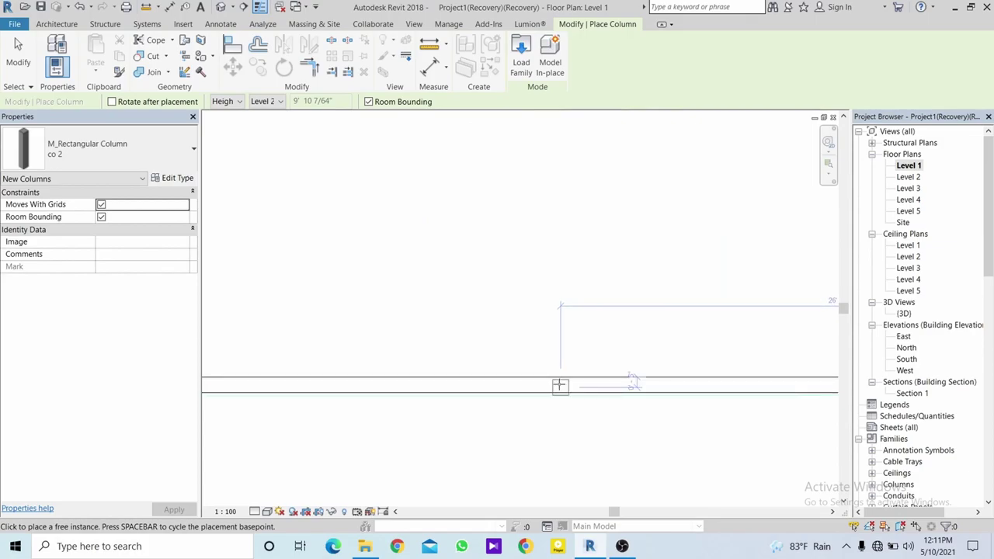
scroll(560, 386, up, 2)
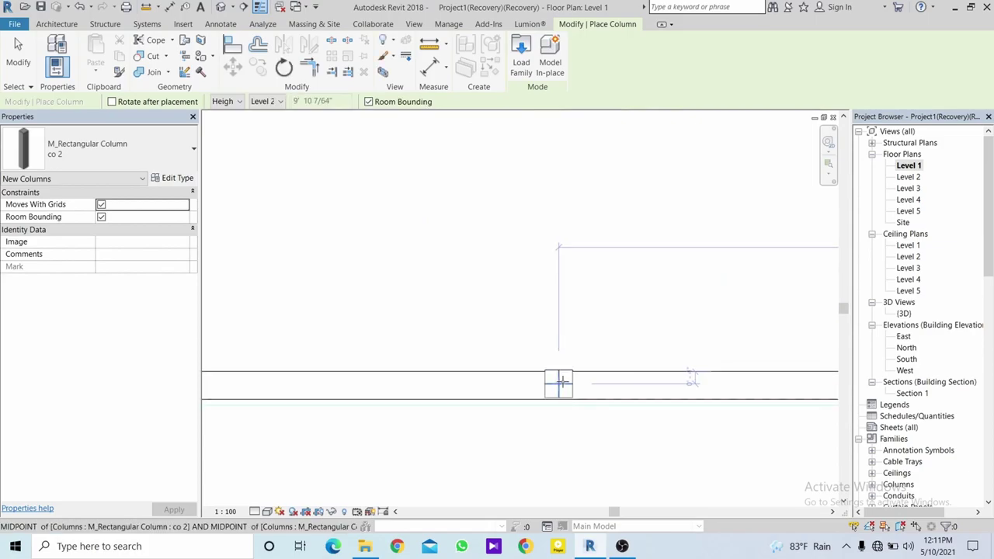
click(559, 382)
key(Escape)
click(566, 372)
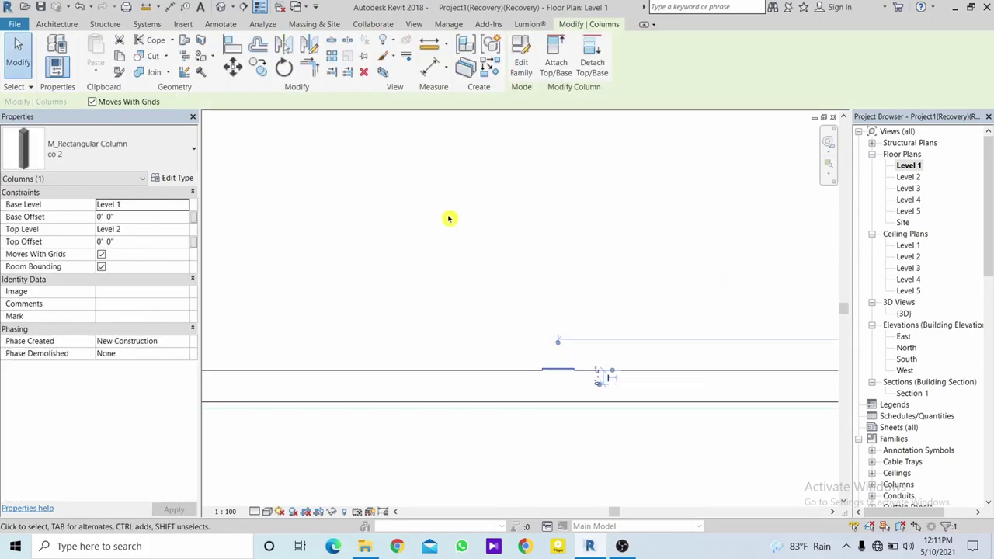
Move the selected column to the end of the bottom boundary wall.
click(233, 67)
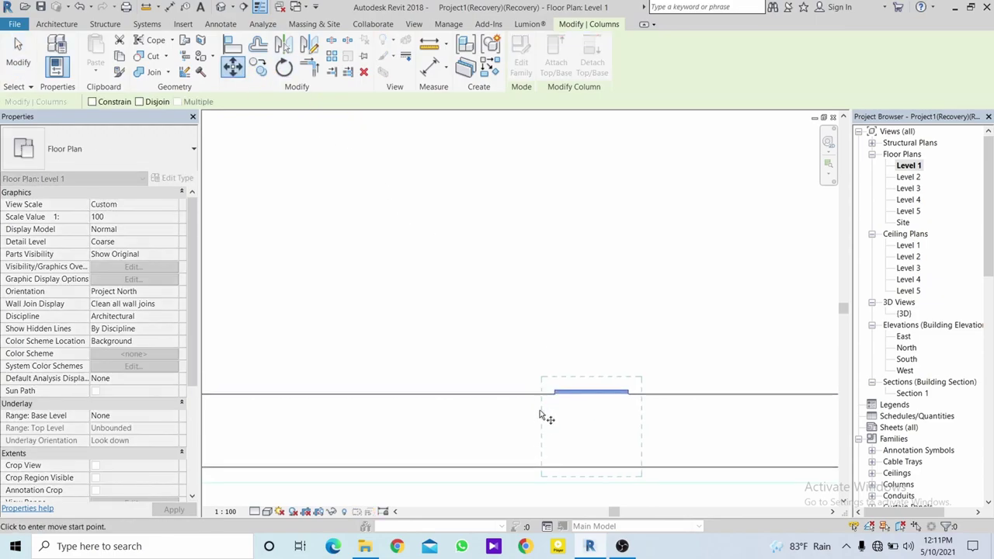
click(559, 381)
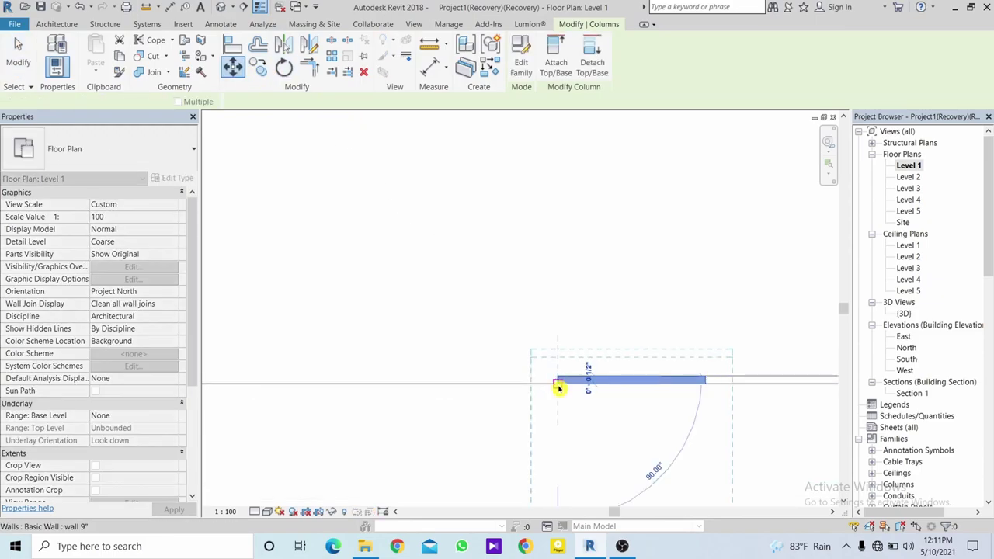
click(562, 385)
drag(529, 321, 673, 482)
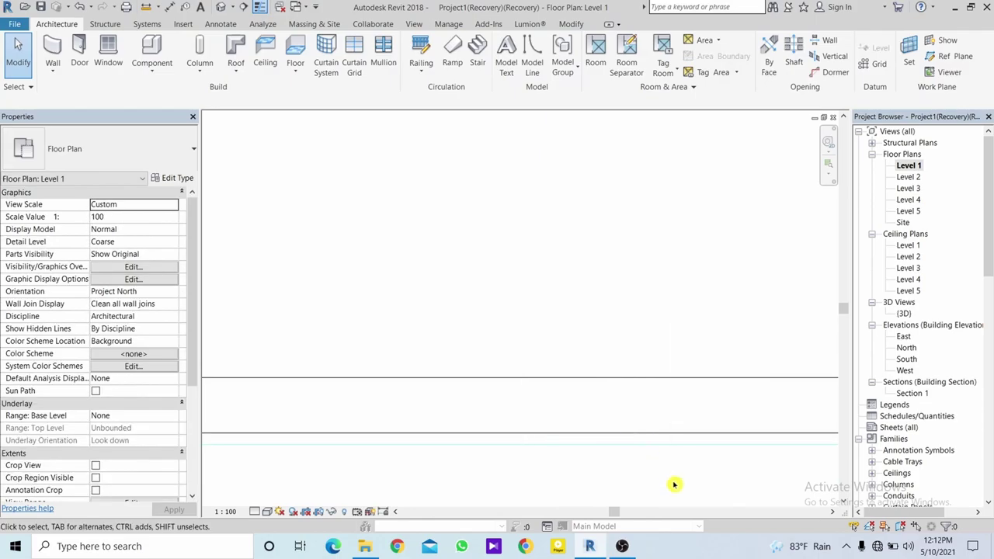
scroll(675, 477, down, 2)
scroll(751, 399, down, 2)
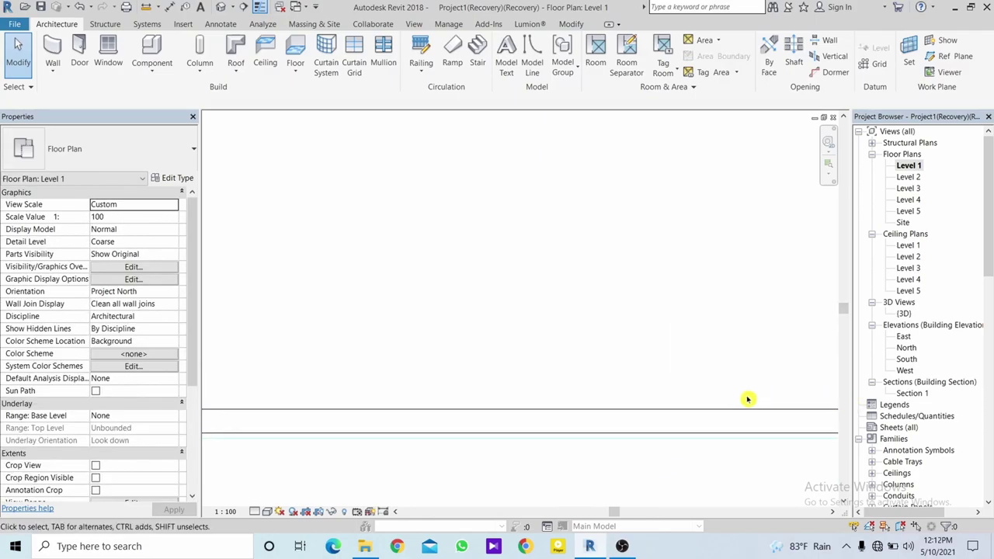
In the Site floor plan, select the column on the boundary wall.
double_click(903, 223)
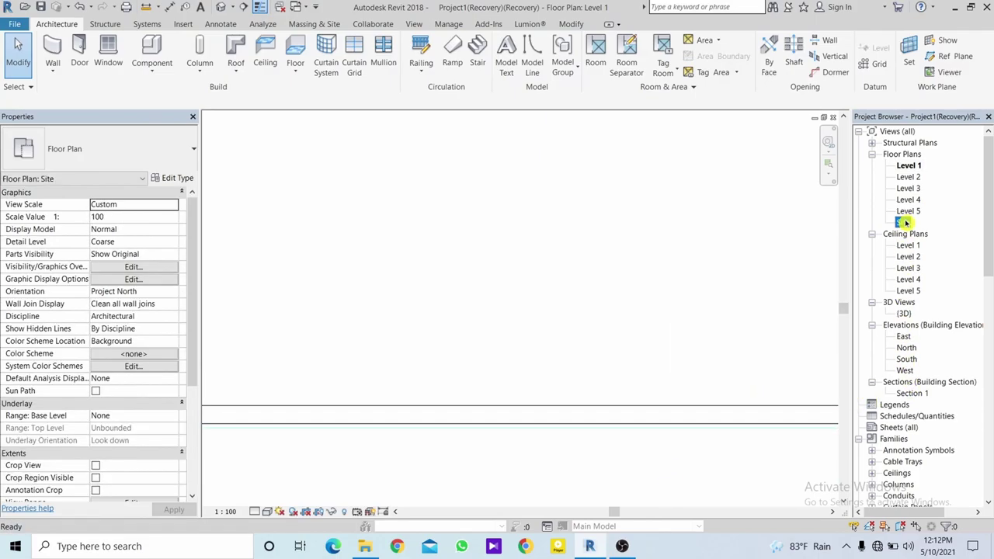
scroll(398, 296, up, 3)
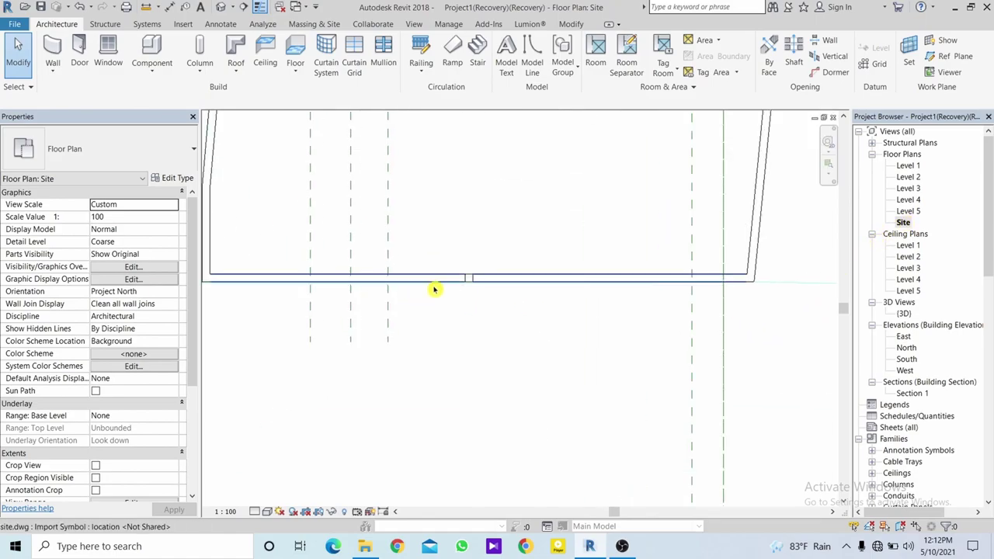
scroll(436, 289, up, 2)
click(520, 271)
scroll(527, 269, down, 2)
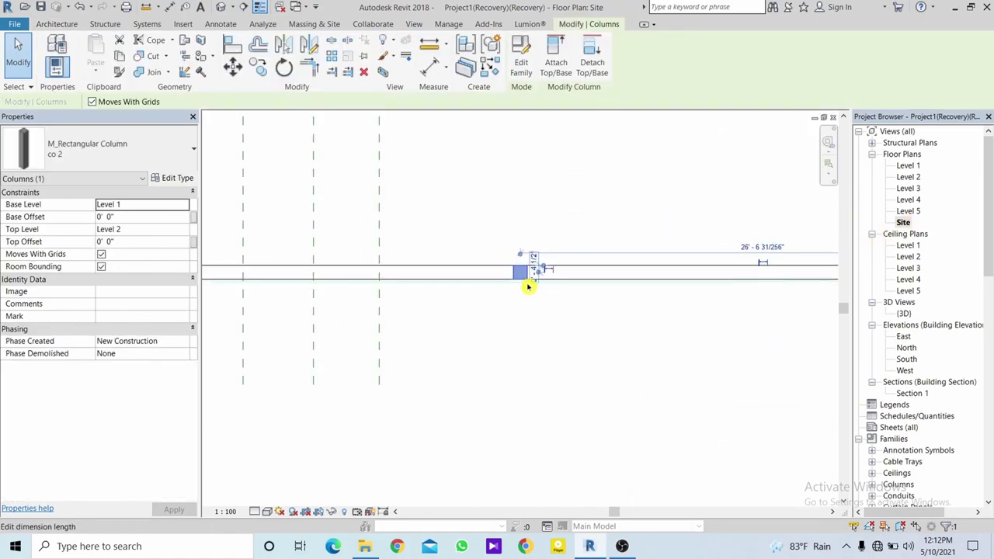
middle_drag(528, 284, 477, 331)
Copy the column 6' 6" to the right along the bottom boundary wall.
click(264, 76)
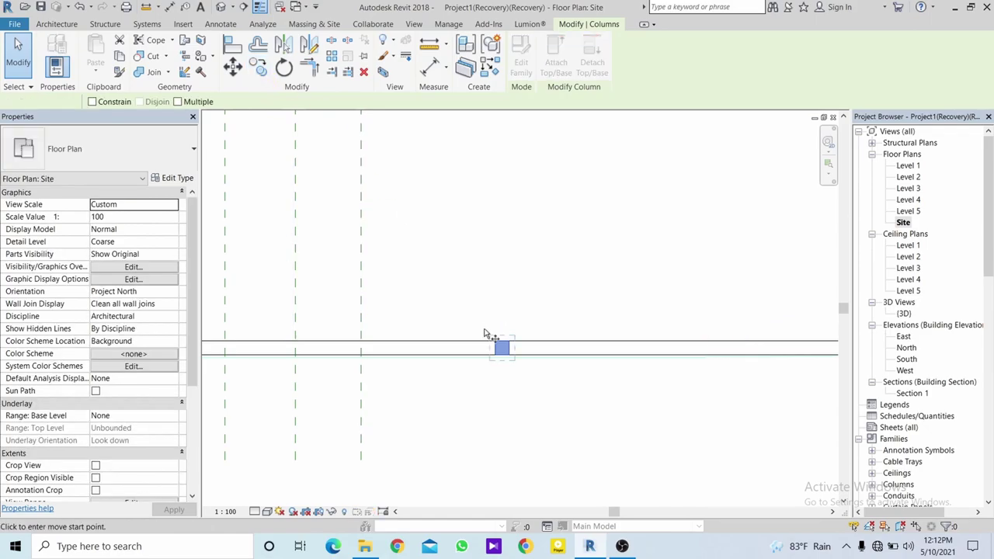
click(509, 345)
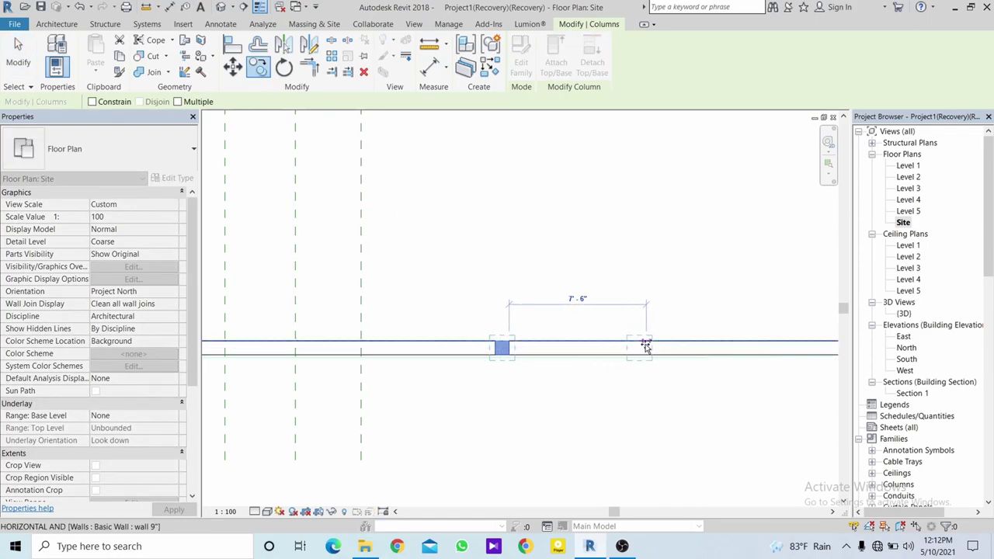
text(6)
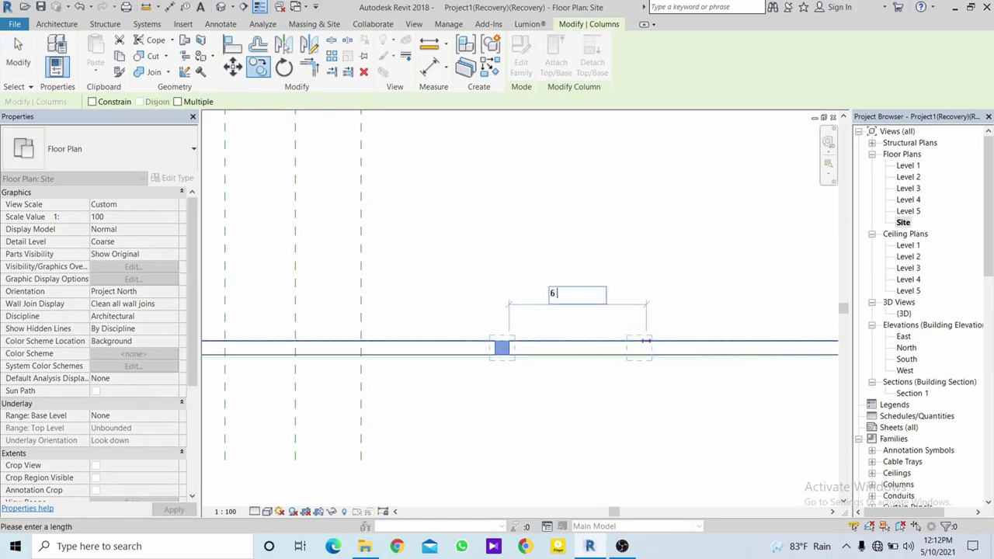
text( 6)
key(Return)
key(Escape)
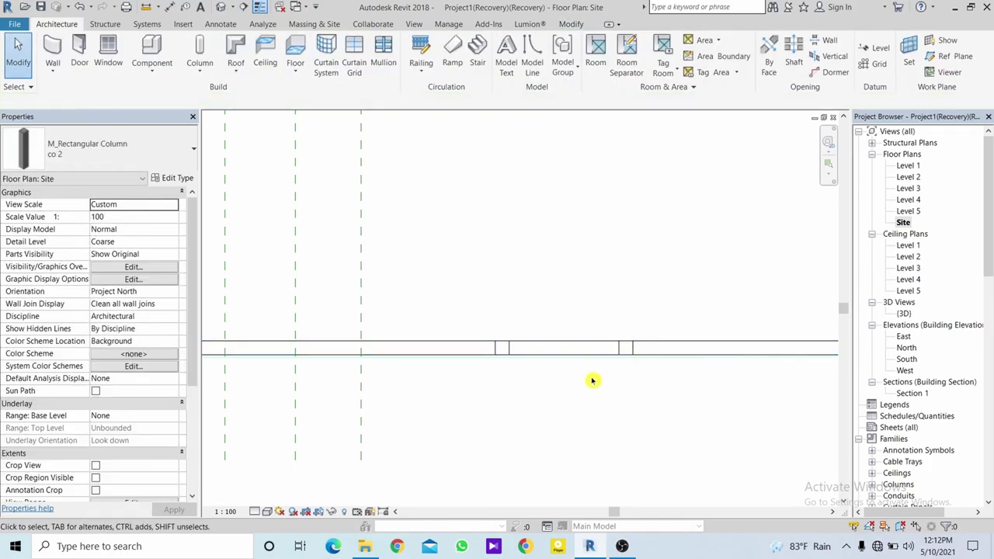
scroll(588, 420, down, 1)
scroll(637, 402, down, 1)
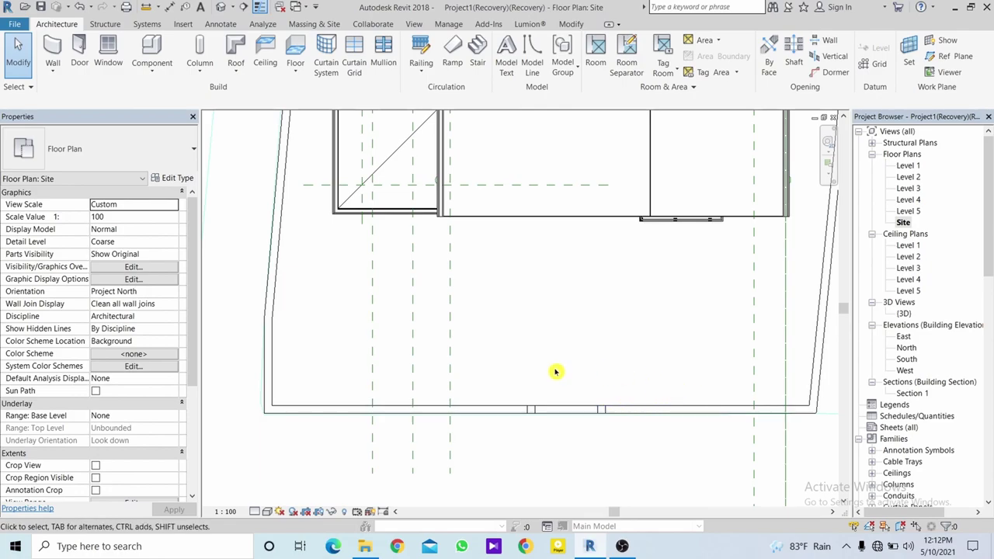
Split the bottom boundary wall beside the first and second columns.
click(565, 410)
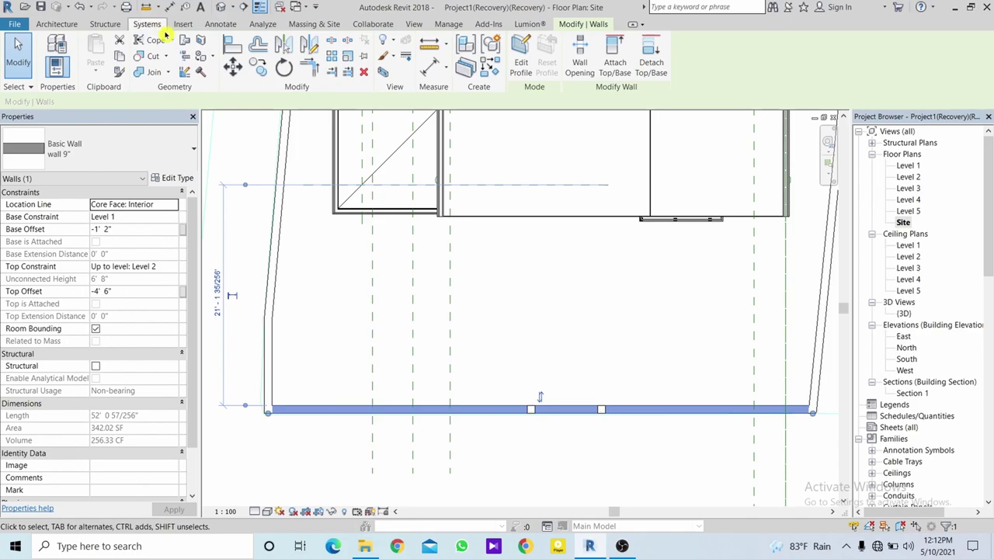
click(332, 45)
scroll(542, 426, up, 2)
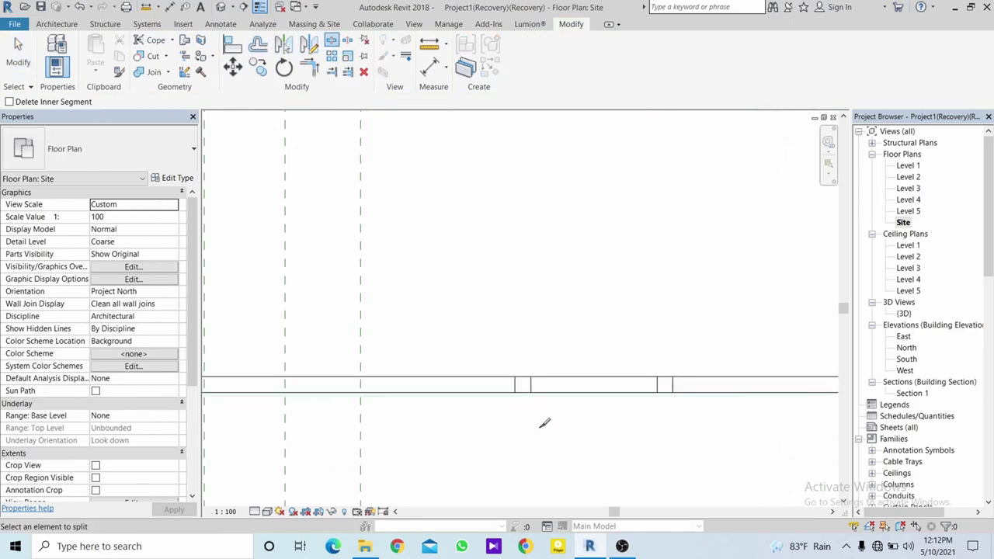
scroll(544, 422, up, 2)
scroll(534, 362, up, 2)
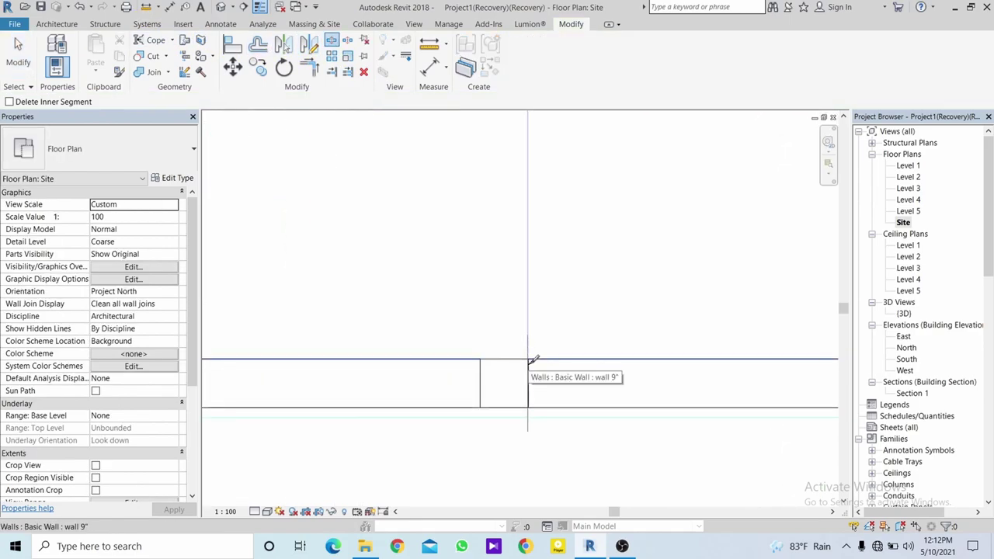
scroll(534, 361, up, 2)
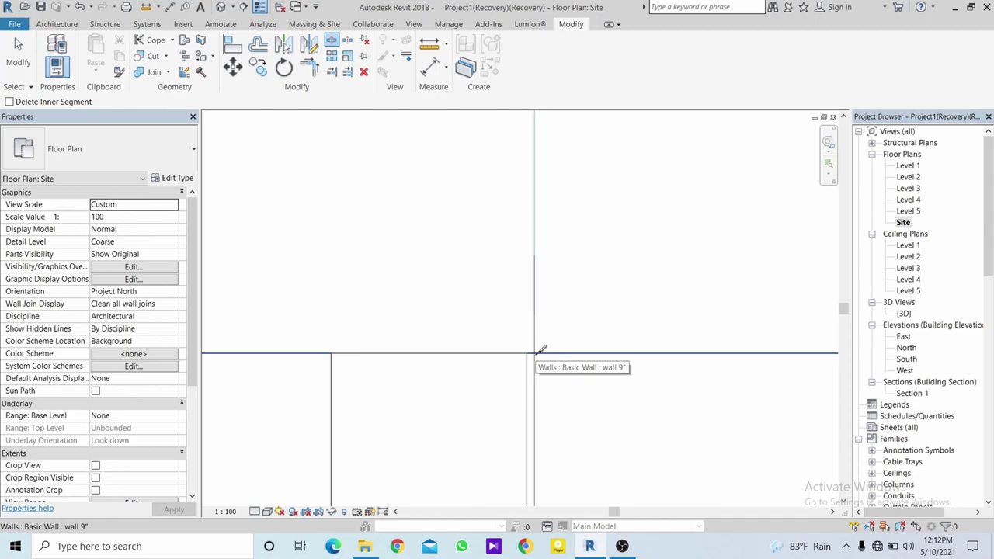
click(532, 354)
scroll(619, 370, down, 1)
scroll(621, 368, down, 1)
scroll(633, 314, down, 1)
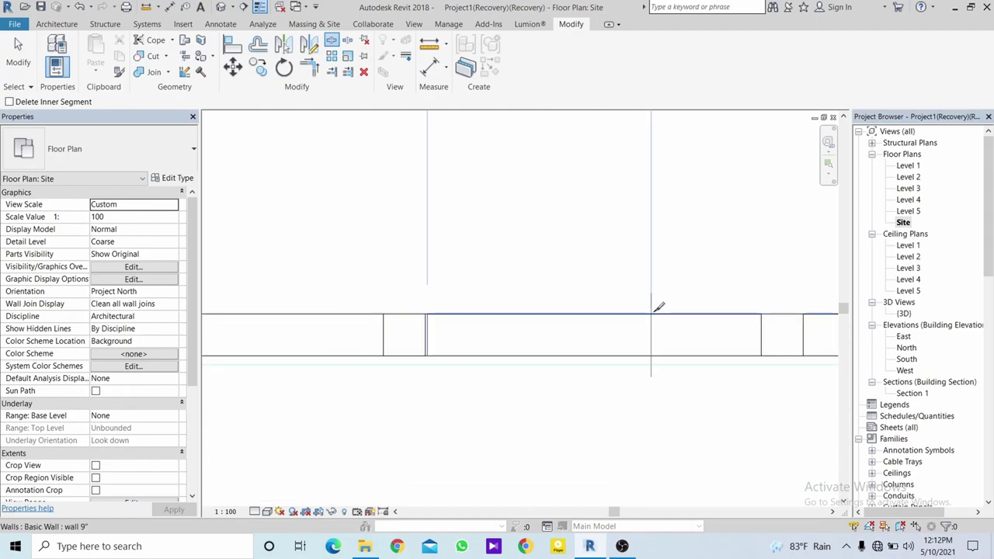
click(684, 314)
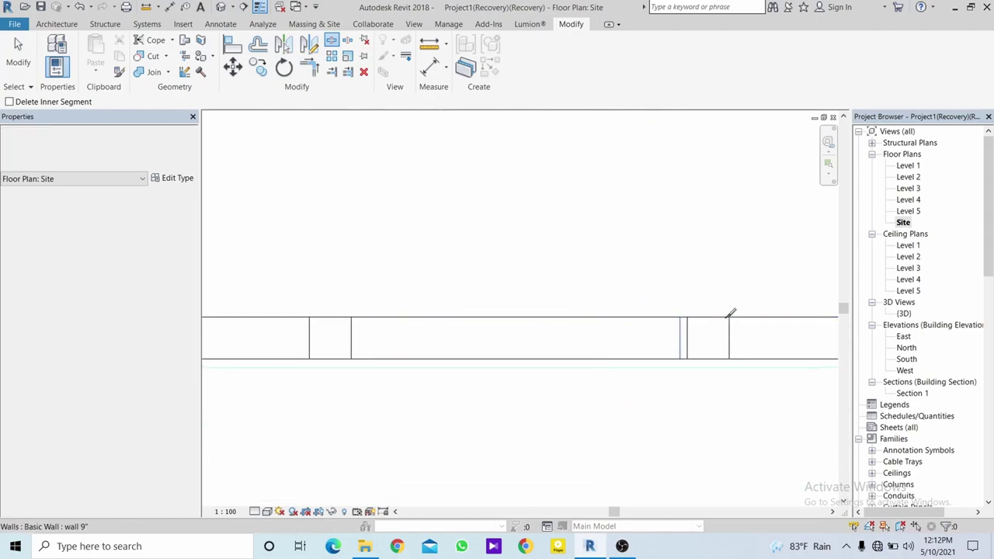
key(Escape)
Drag the right, left and middle wall pieces' ends to meet the columns.
click(755, 322)
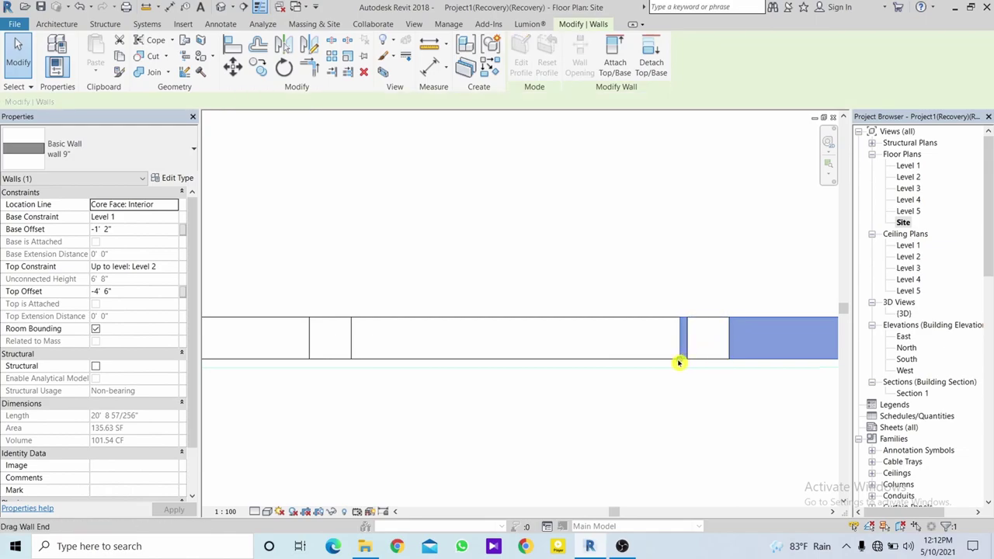
drag(679, 363, 729, 359)
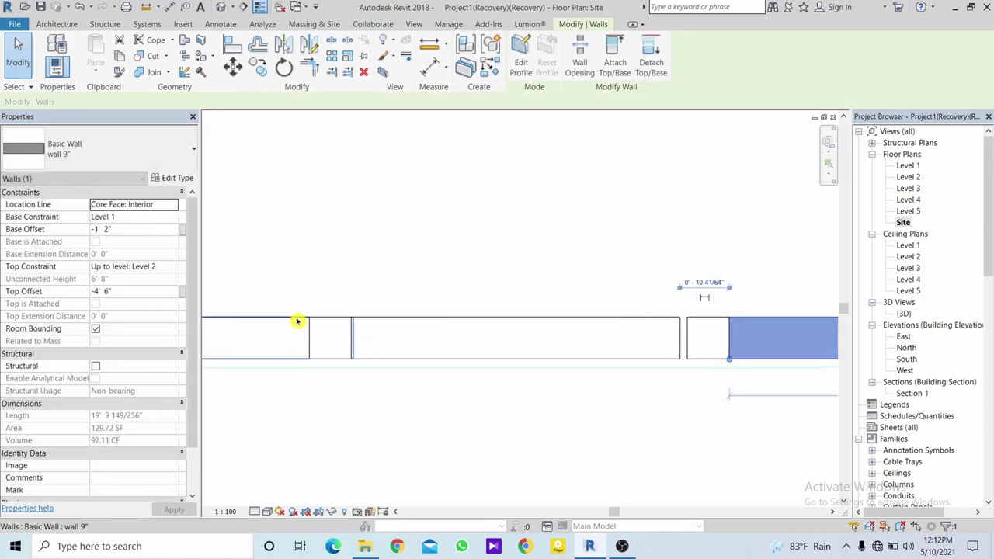
click(297, 322)
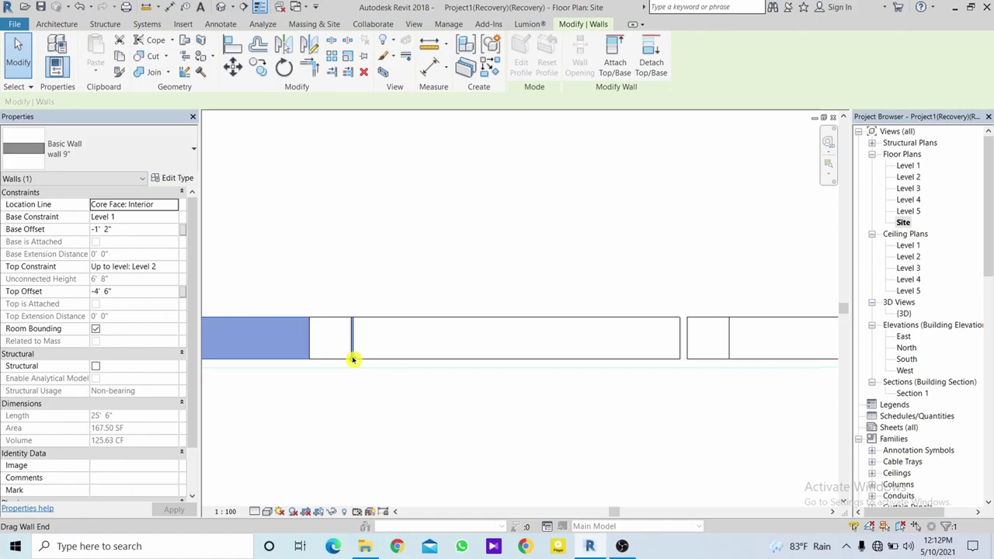
drag(353, 359, 311, 355)
click(401, 261)
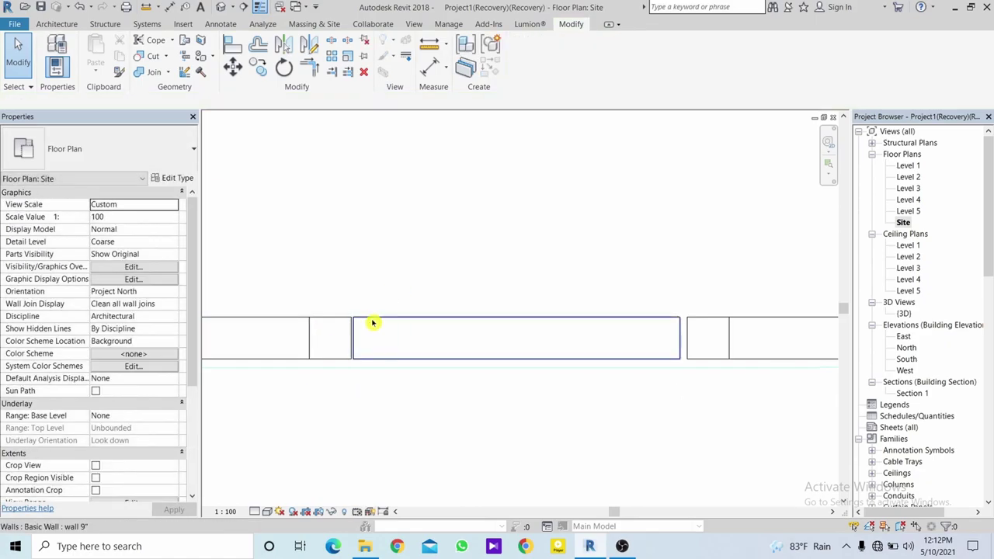
click(369, 323)
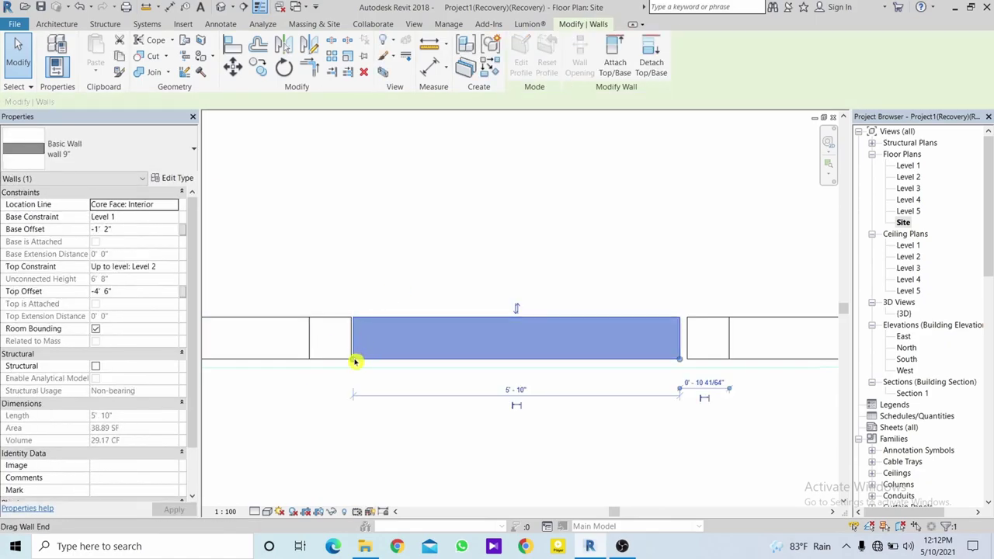
drag(355, 361, 351, 359)
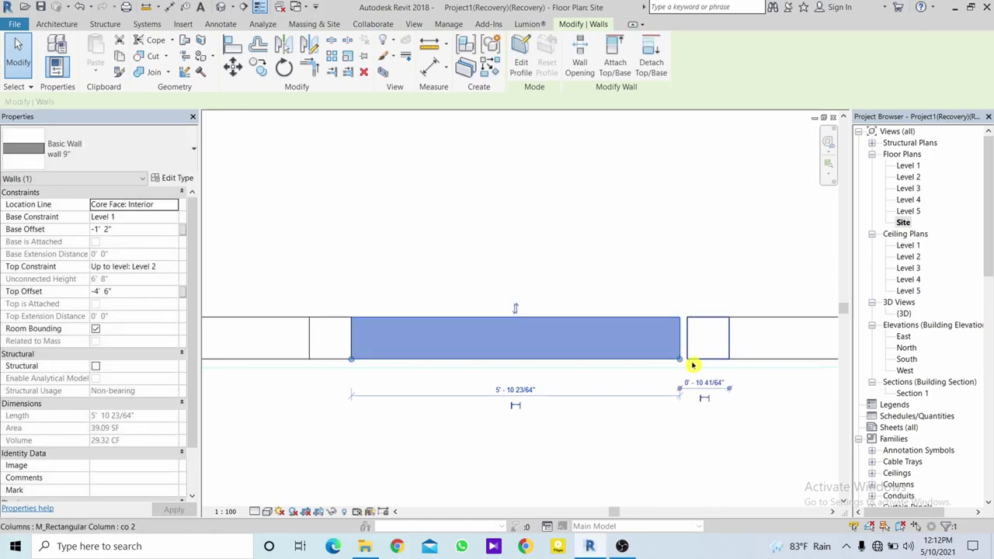
Switch to the 3D view and orbit to face the gate from the front.
click(684, 255)
scroll(684, 260, down, 2)
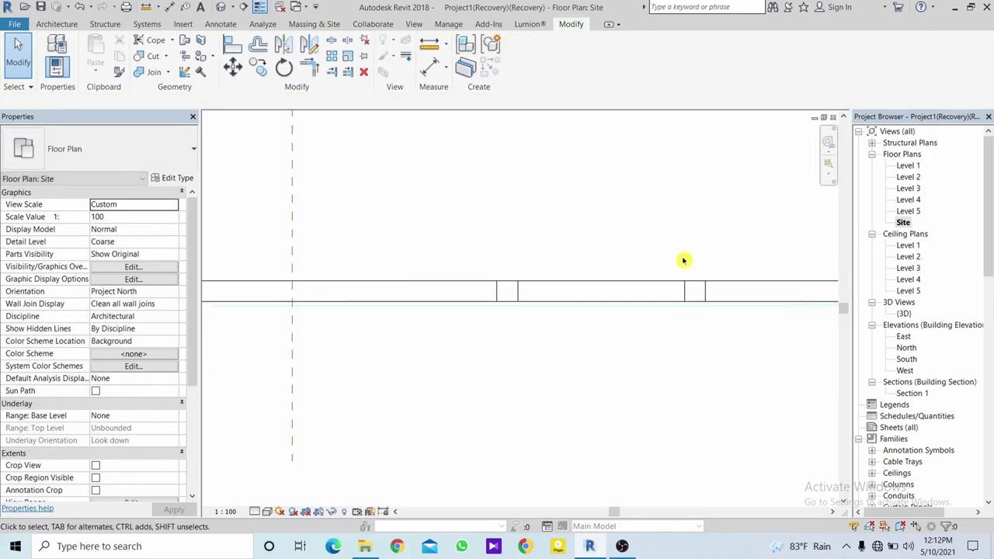
click(639, 284)
double_click(905, 314)
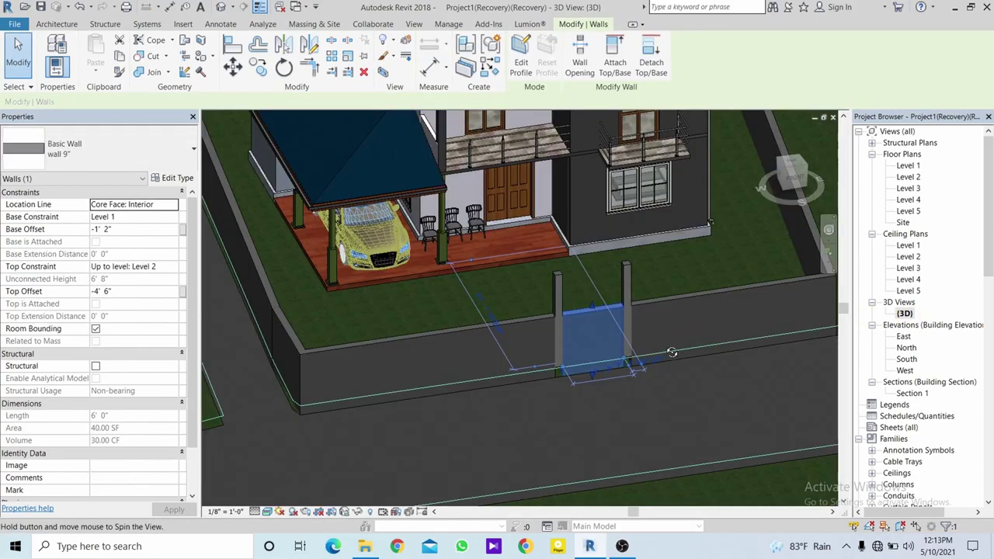
shift+middle_drag(693, 330, 633, 295)
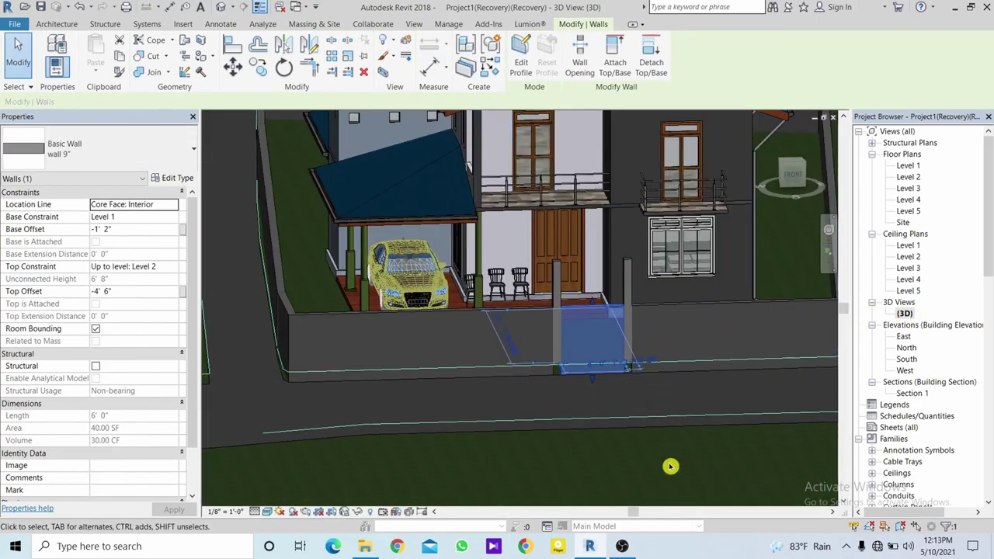
click(659, 459)
scroll(622, 321, up, 3)
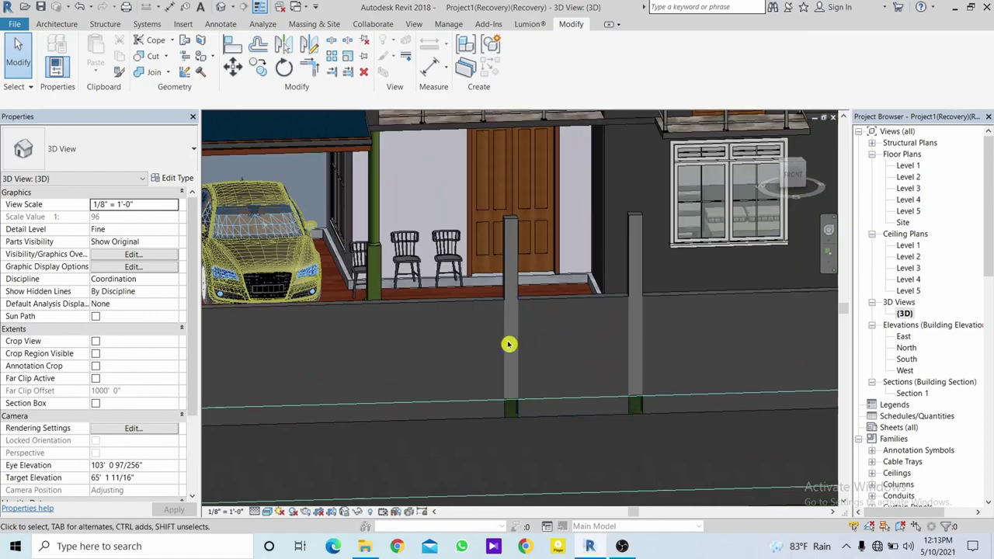
Set both gate columns' Base Offset to -1' 2".
click(514, 288)
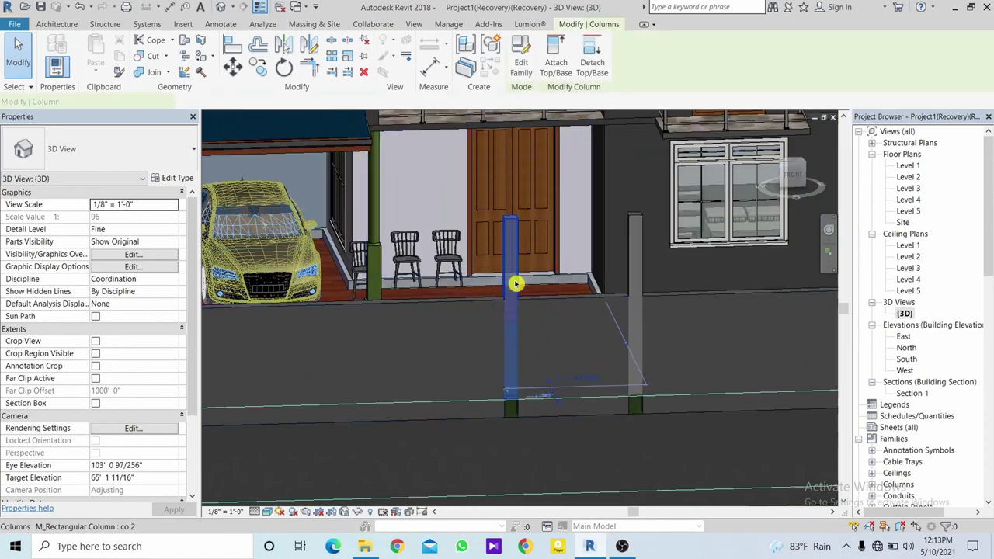
ctrl+click(644, 270)
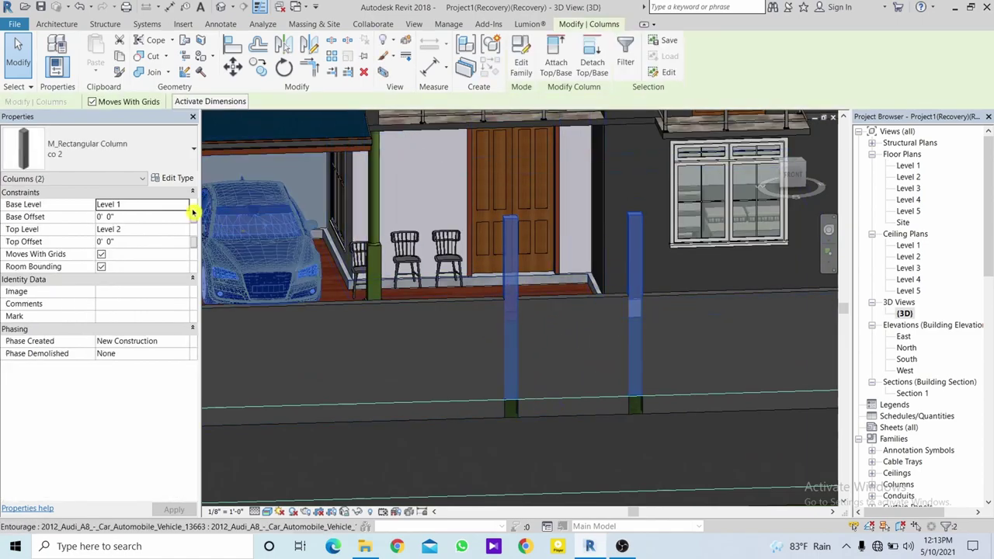
click(123, 220)
text(-1)
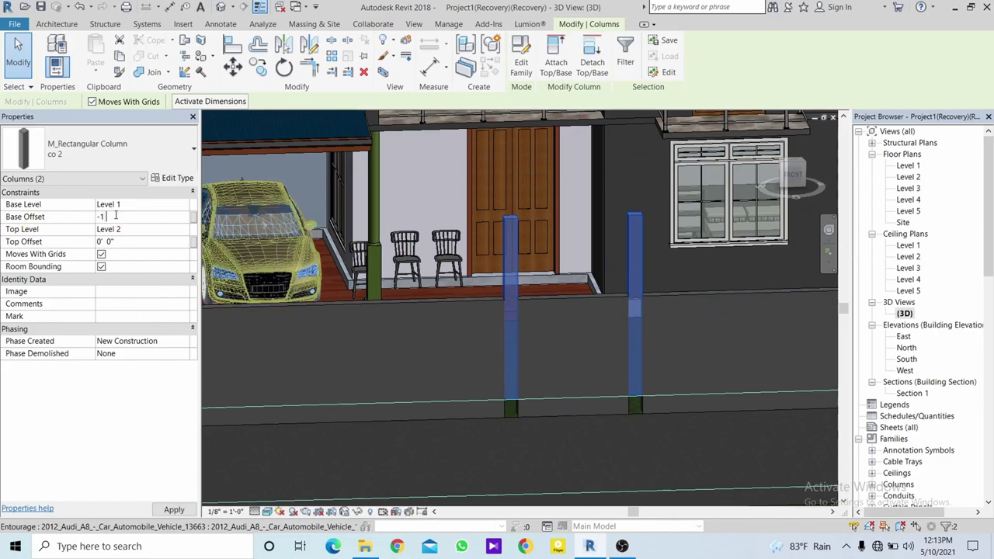
text(2)
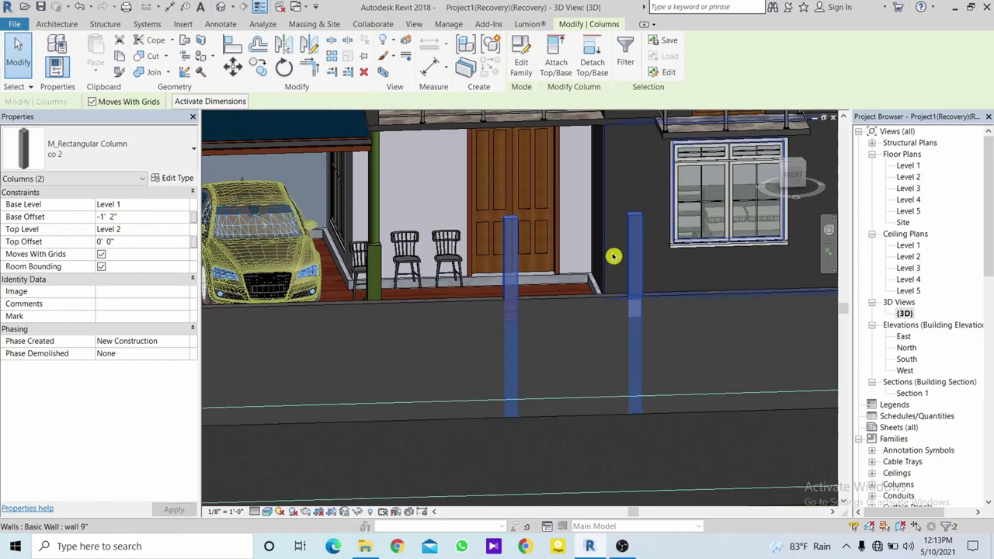
shift+middle_drag(665, 343, 649, 329)
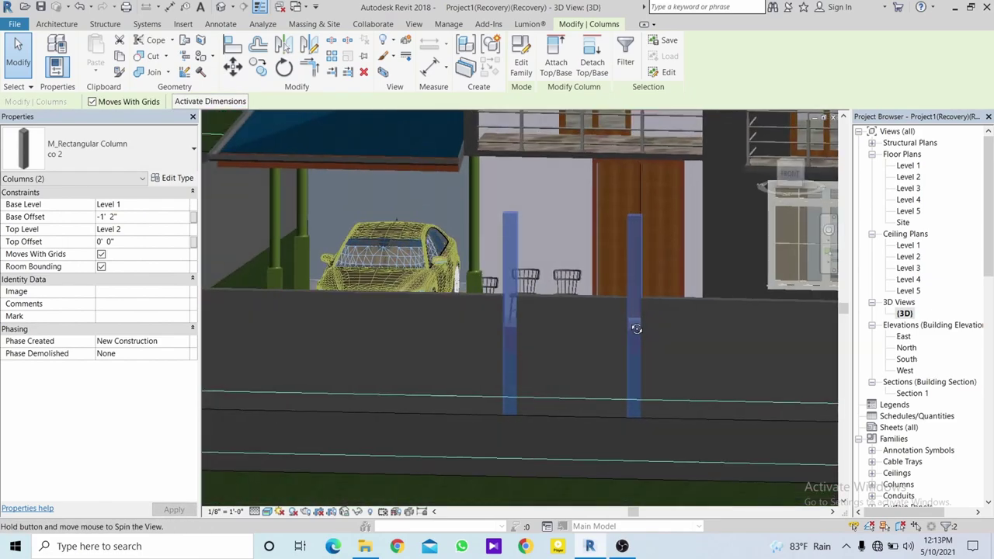
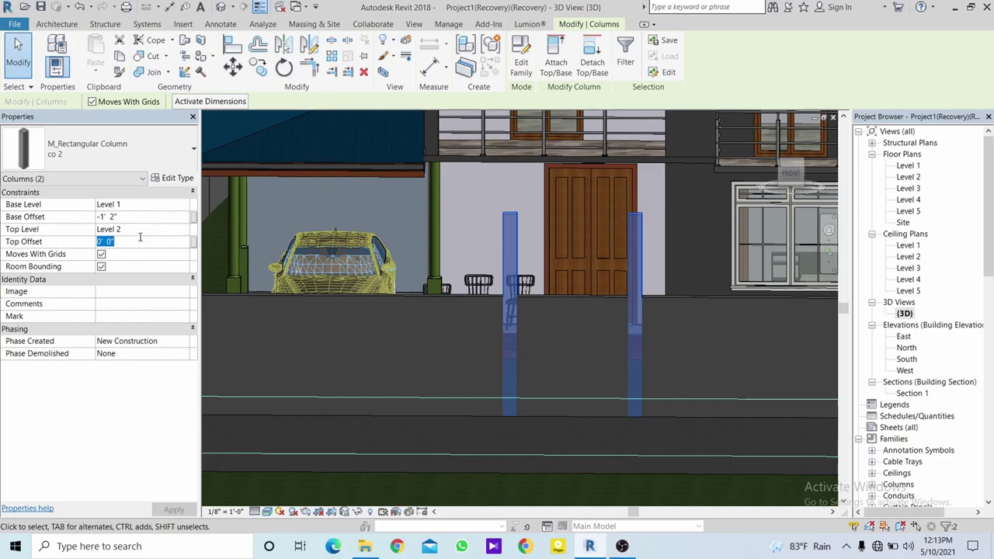
In the South elevation, select both garage-door columns so their tops sit at Top Offset -3' 0".
click(139, 236)
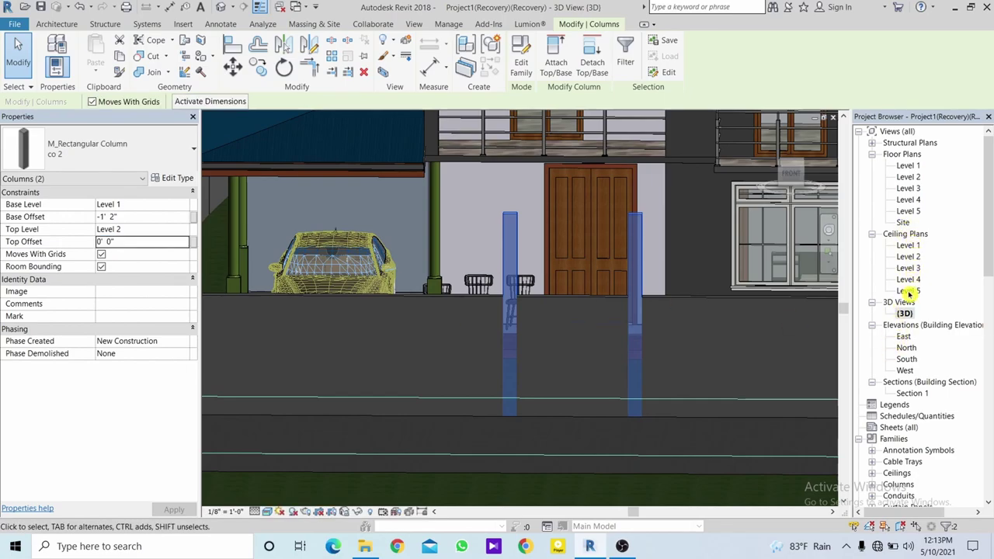
double_click(907, 166)
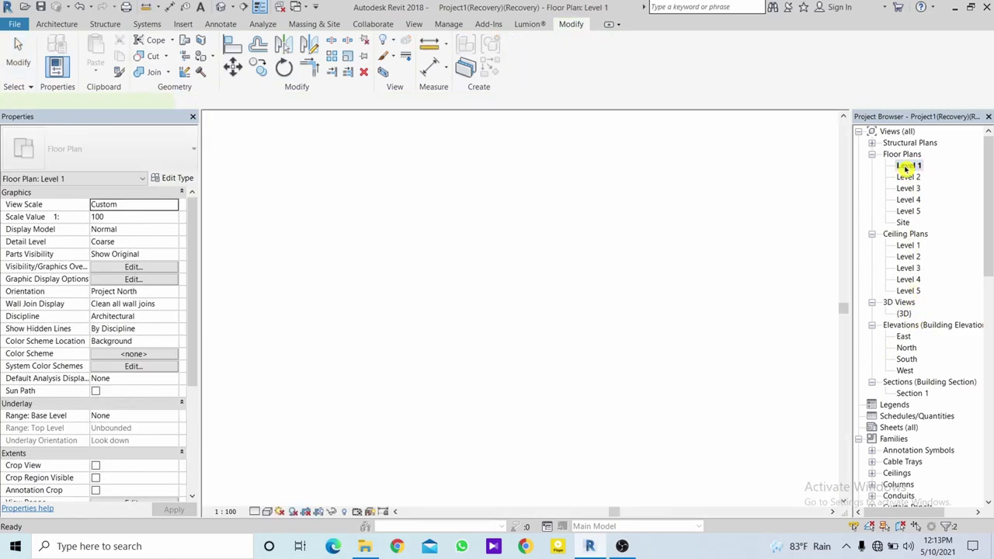
scroll(714, 298, down, 5)
scroll(717, 353, down, 3)
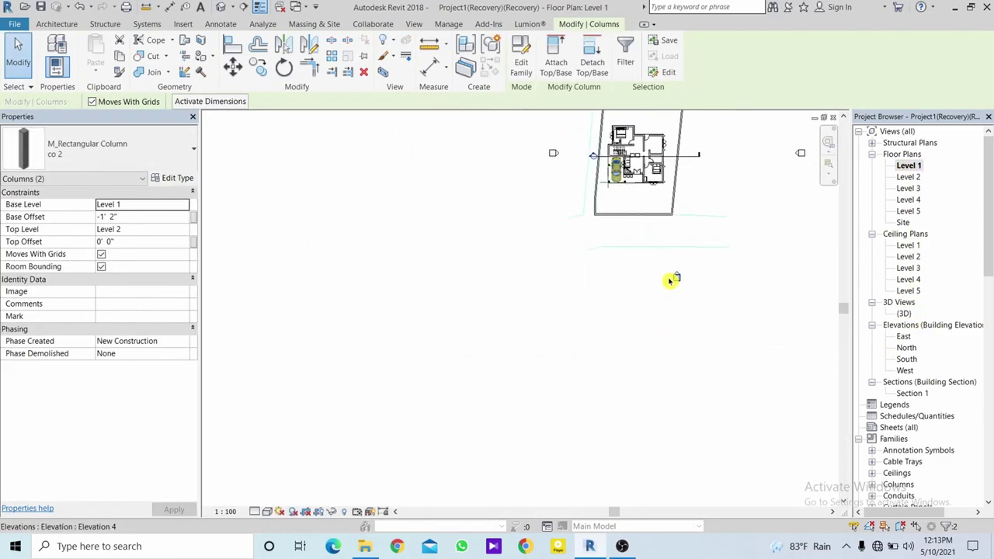
double_click(686, 273)
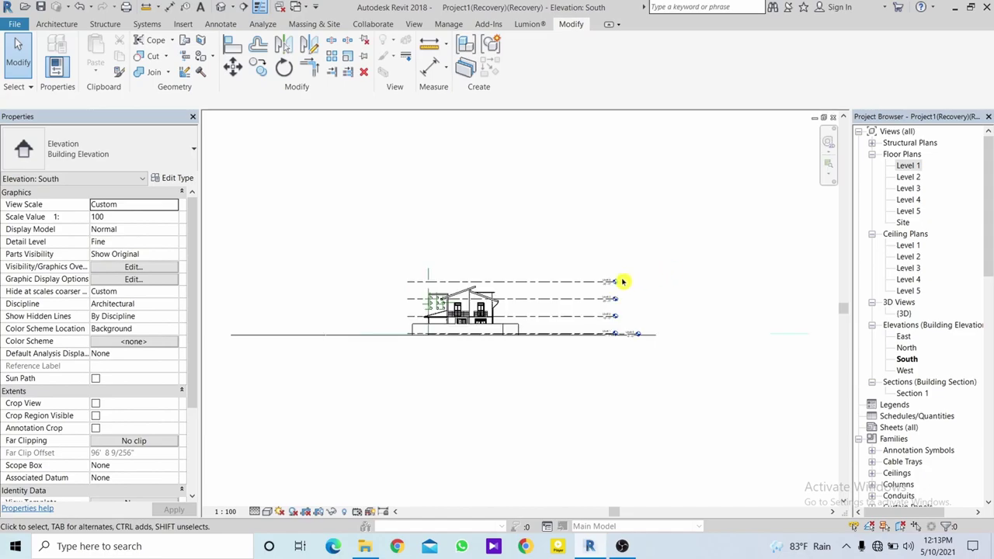
scroll(575, 344, up, 3)
scroll(557, 343, up, 2)
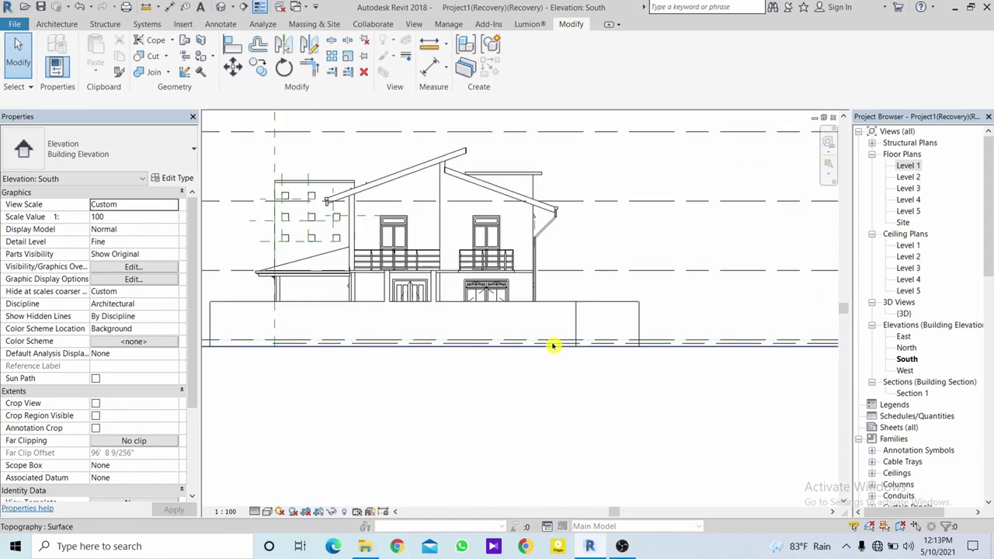
scroll(235, 319, up, 3)
click(541, 272)
click(636, 270)
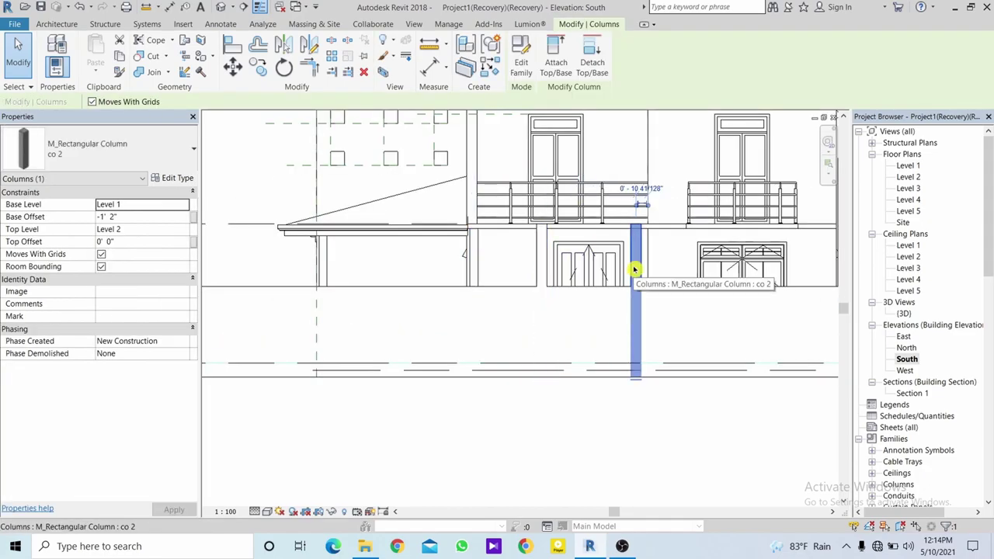
scroll(634, 268, up, 2)
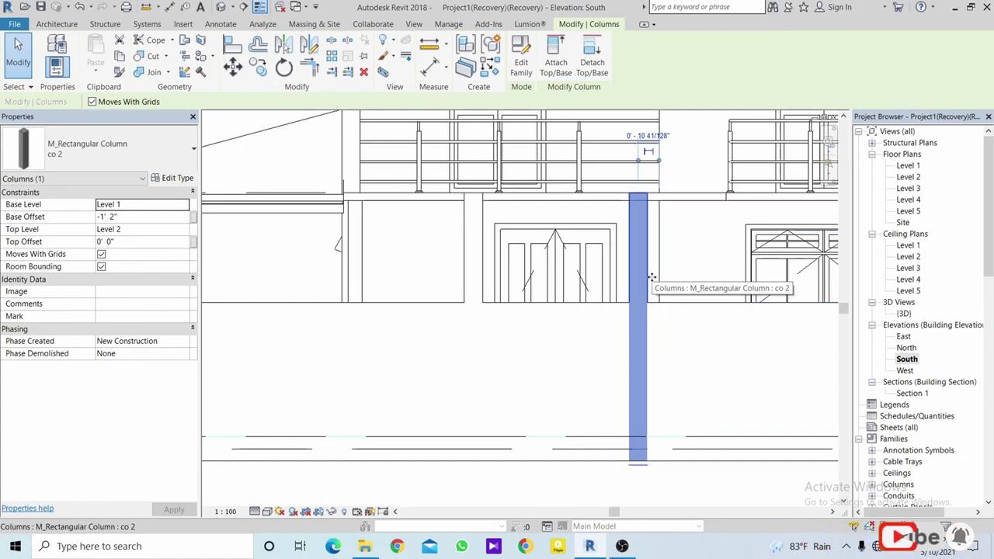
ctrl+click(479, 264)
click(127, 243)
text(-3)
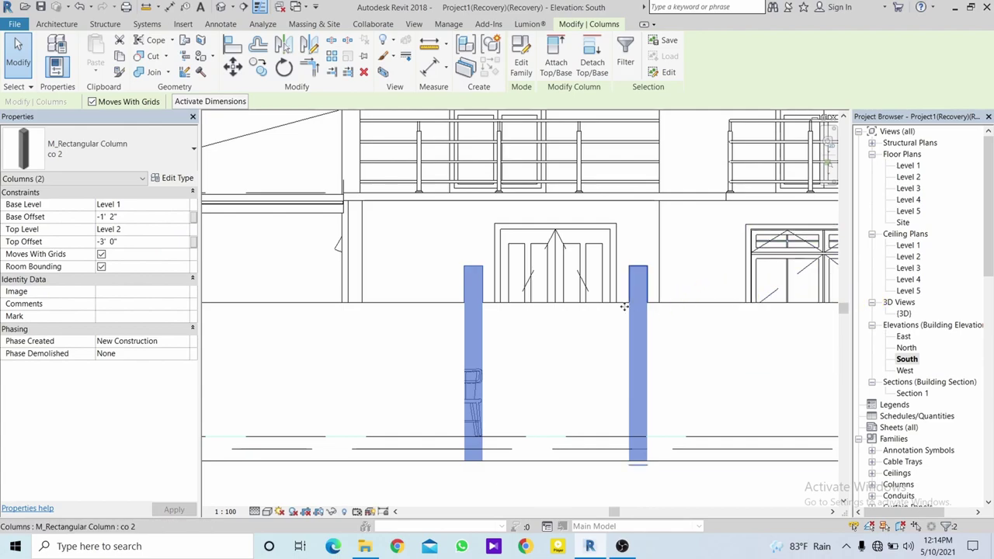
Drag the 9" doorway wall's top up to about -2' 0 43/256", then open Level 1.
click(531, 306)
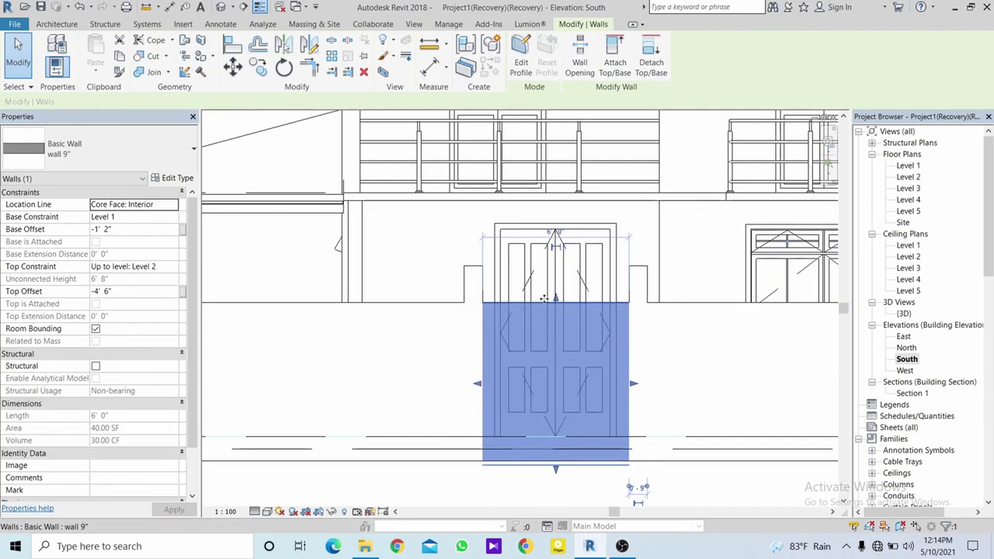
drag(554, 298, 557, 288)
drag(556, 272, 555, 241)
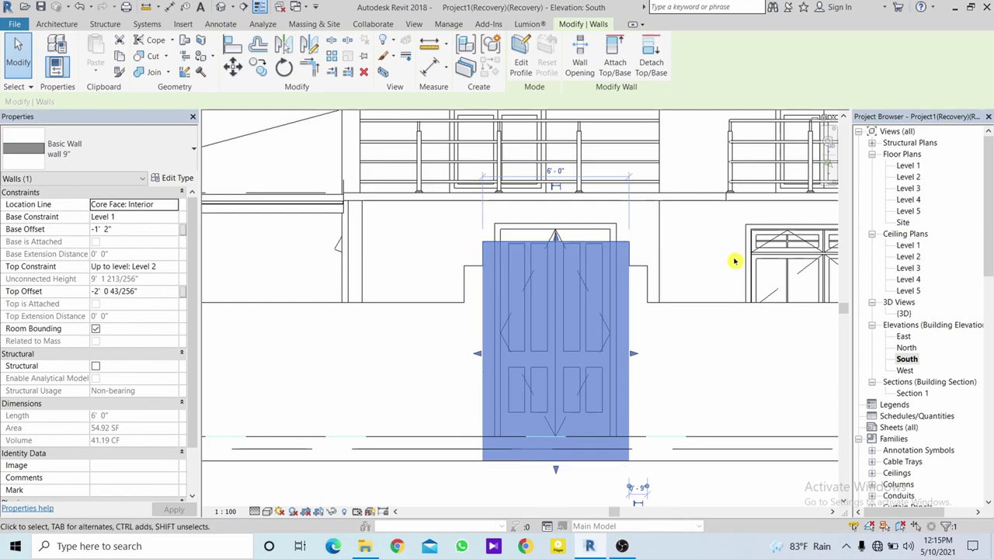
double_click(907, 166)
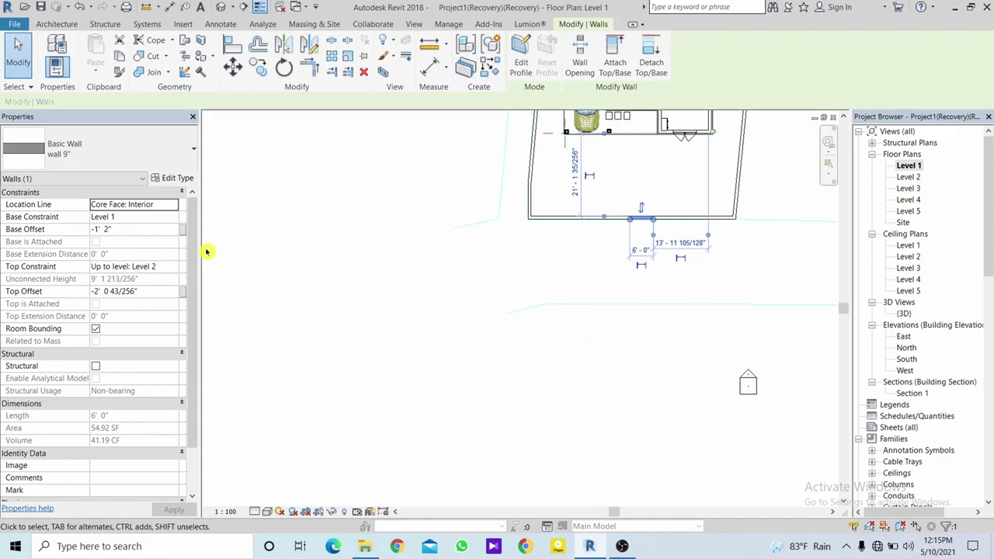
Start a new floor placed on Level 2 and switch to the Site plan.
click(59, 24)
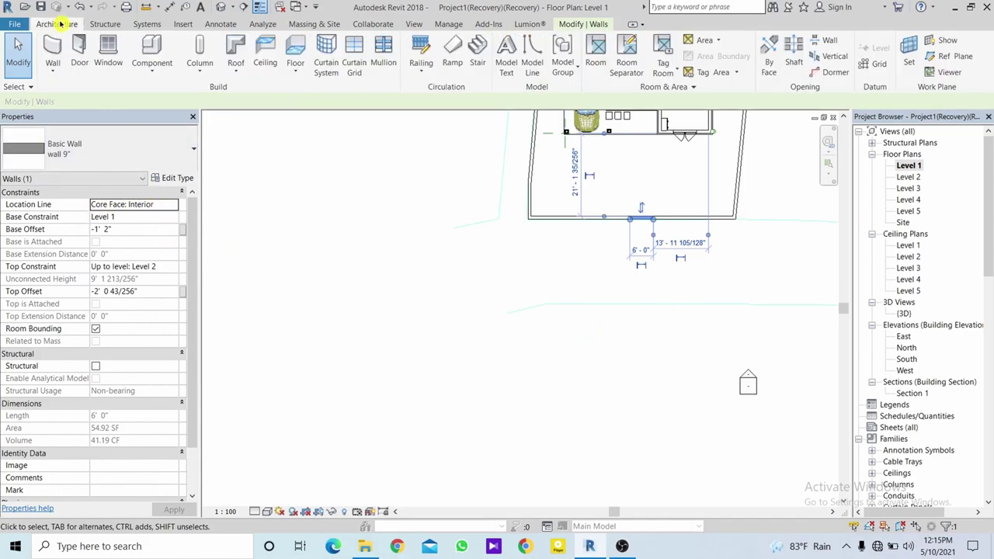
click(296, 53)
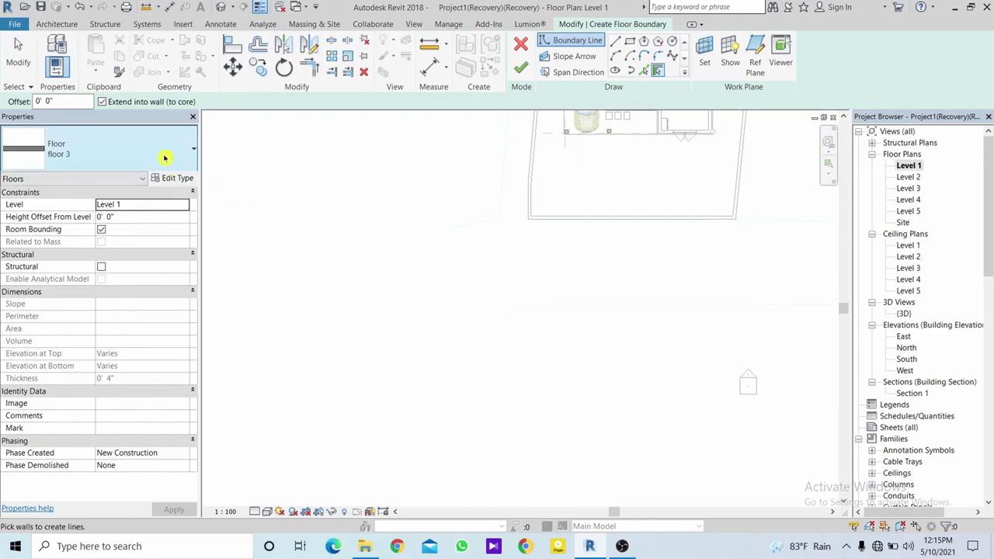
click(182, 206)
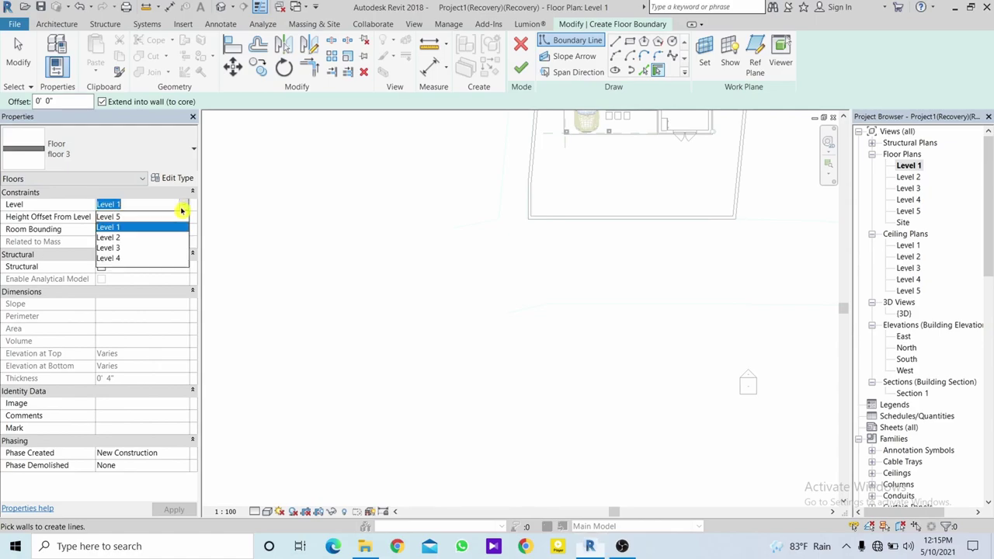
click(149, 237)
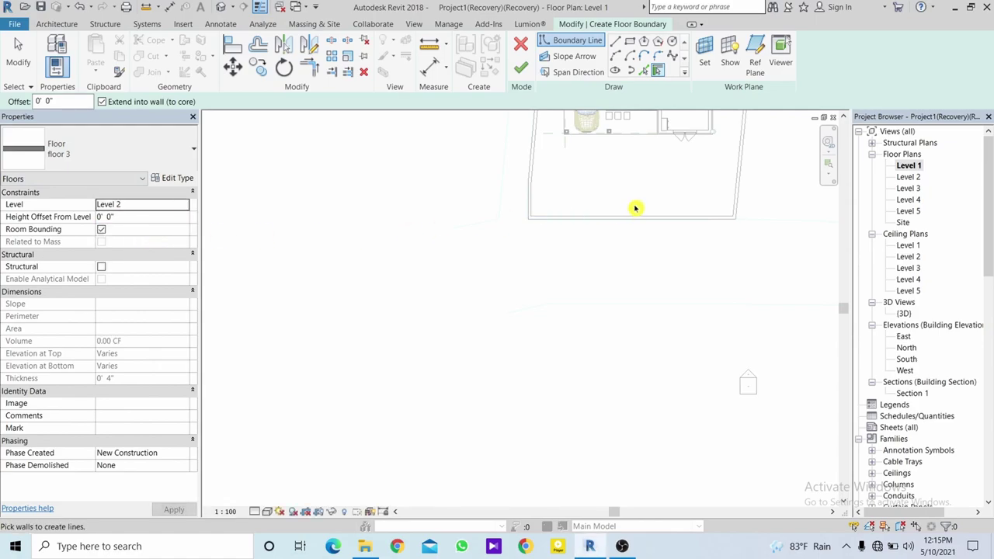
double_click(904, 222)
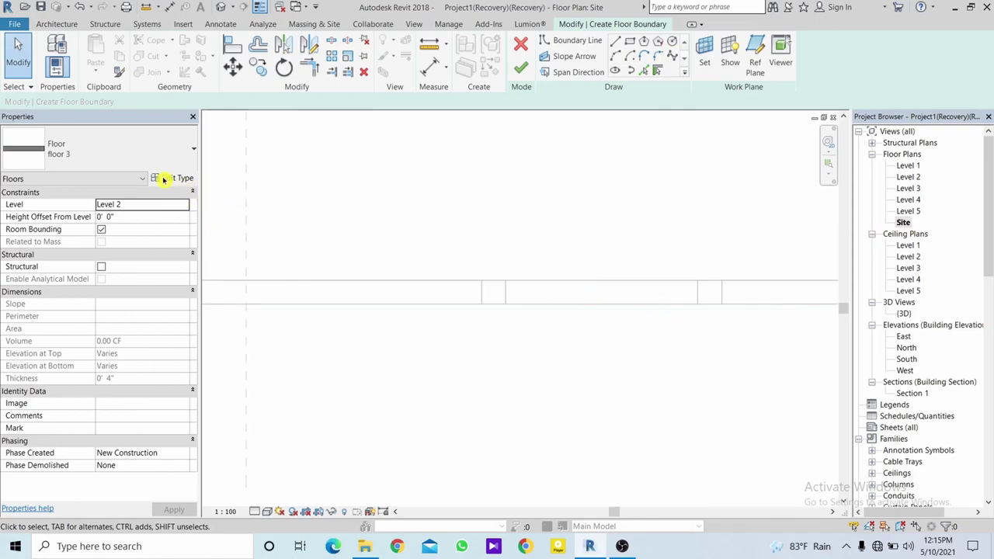
Sketch a 6'-0" wide rectangular boundary over the doorway wall and finish the floor 3 slab.
click(630, 41)
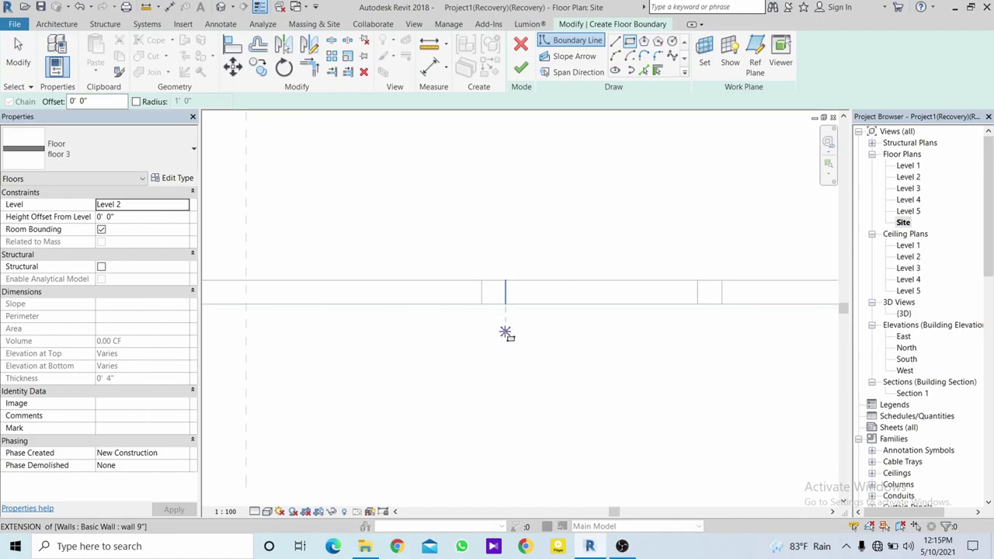
click(506, 331)
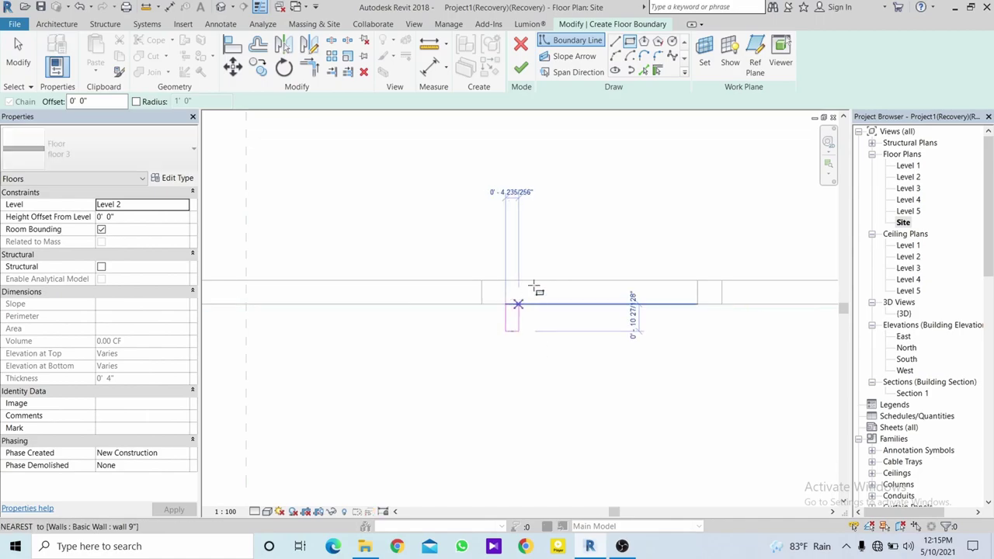
click(698, 226)
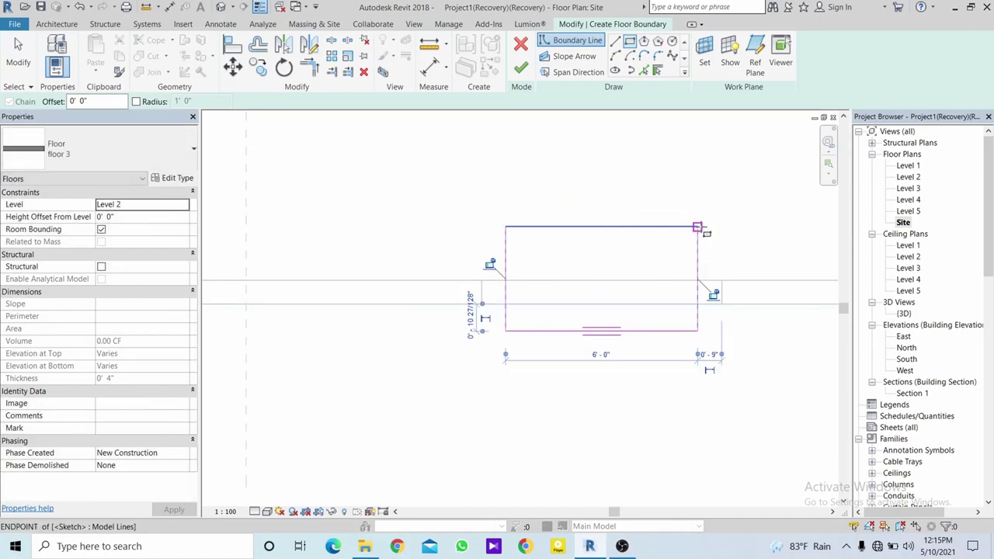
click(520, 68)
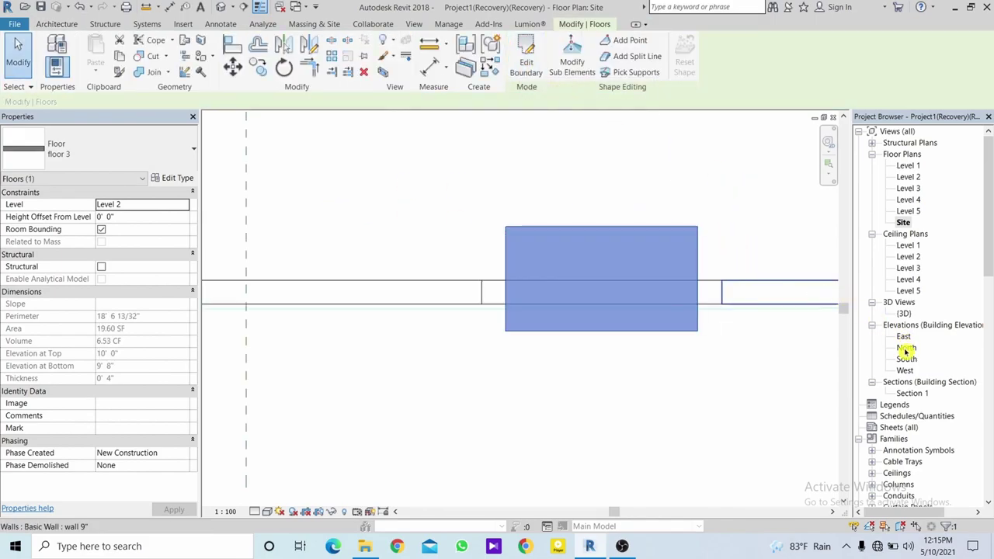
Check the West, East and North elevations, ending in the South elevation.
double_click(906, 370)
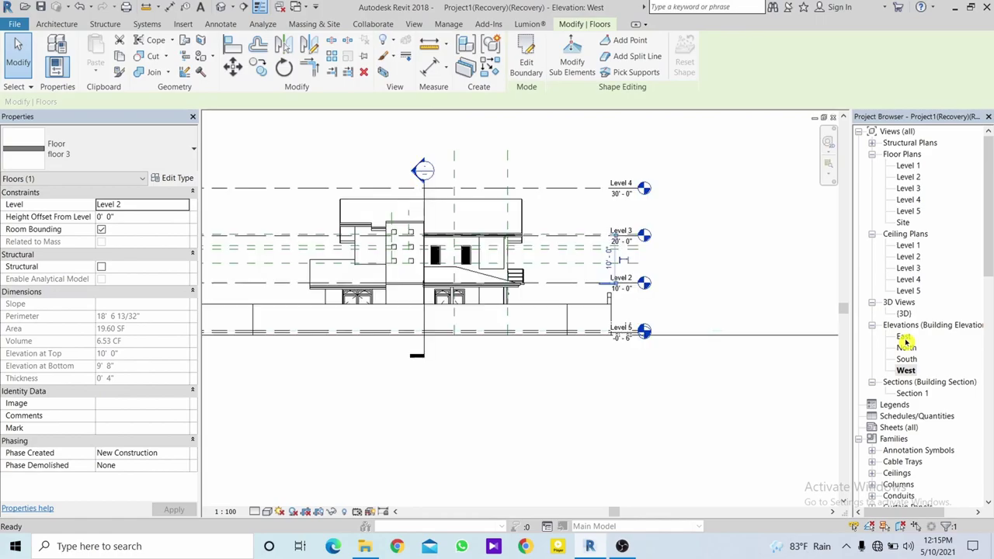
click(904, 338)
double_click(904, 340)
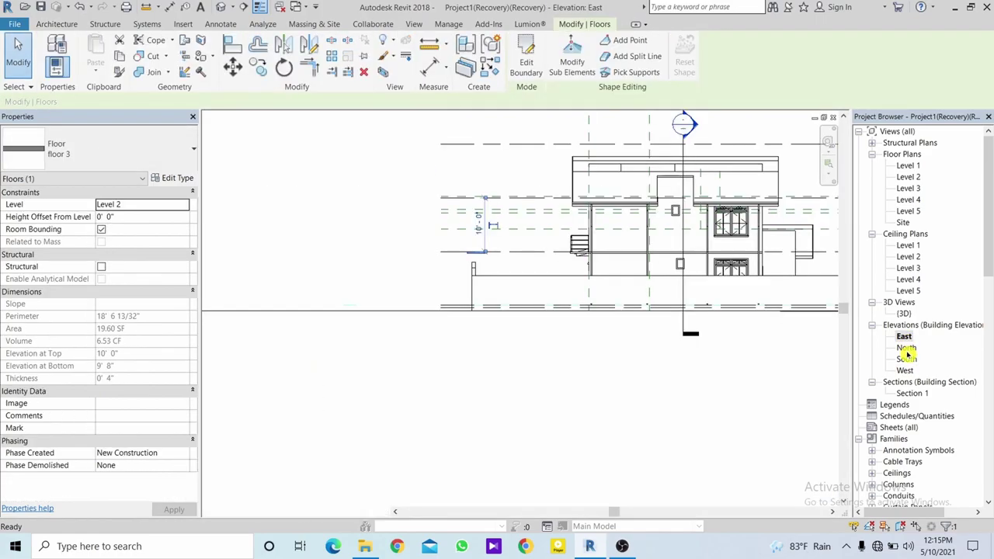
double_click(907, 351)
double_click(908, 360)
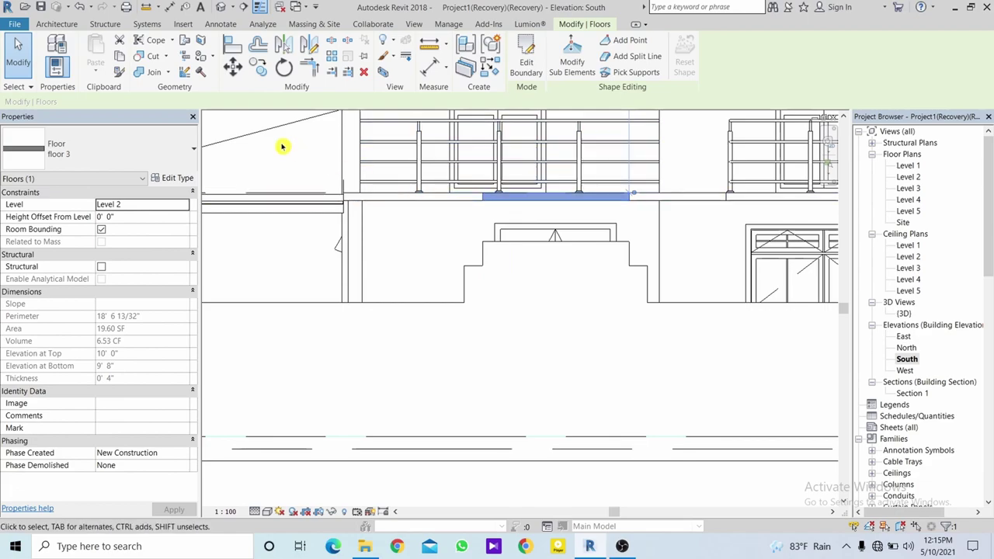
Move the floor 3 slab down onto the wall top, to a -1' 8 43/256" offset.
click(225, 71)
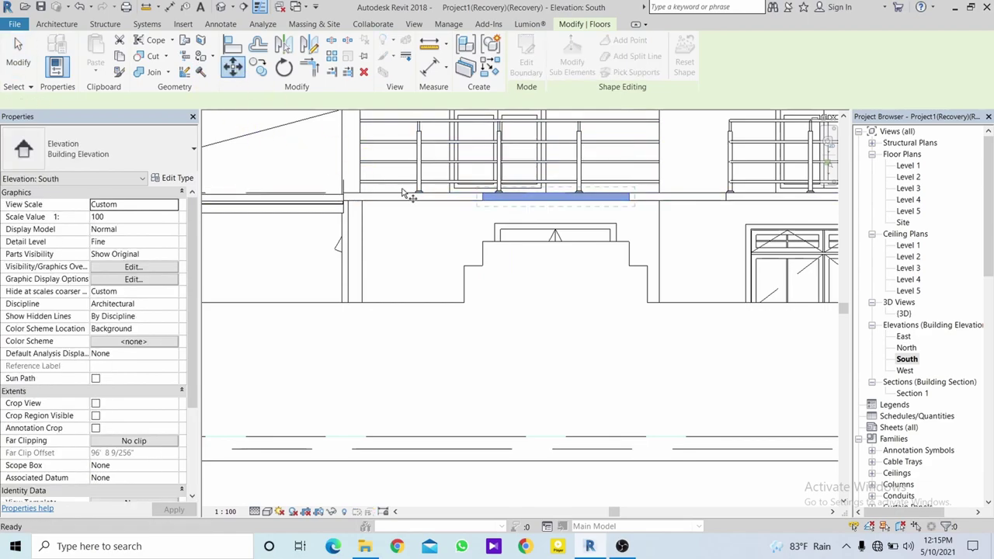
click(483, 198)
click(483, 235)
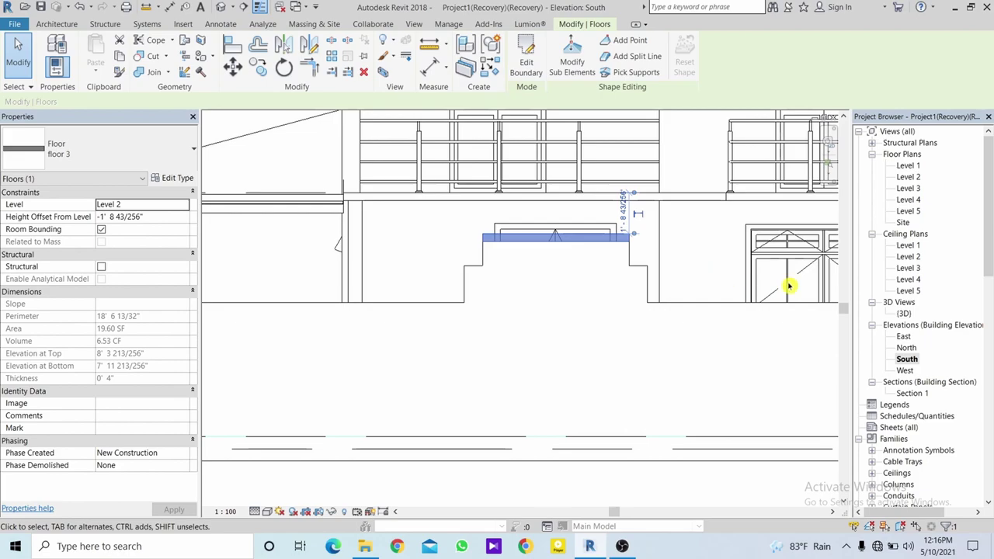
In Level 2, push the cap slab's left and right boundary lines outward to about 7'-6".
double_click(907, 177)
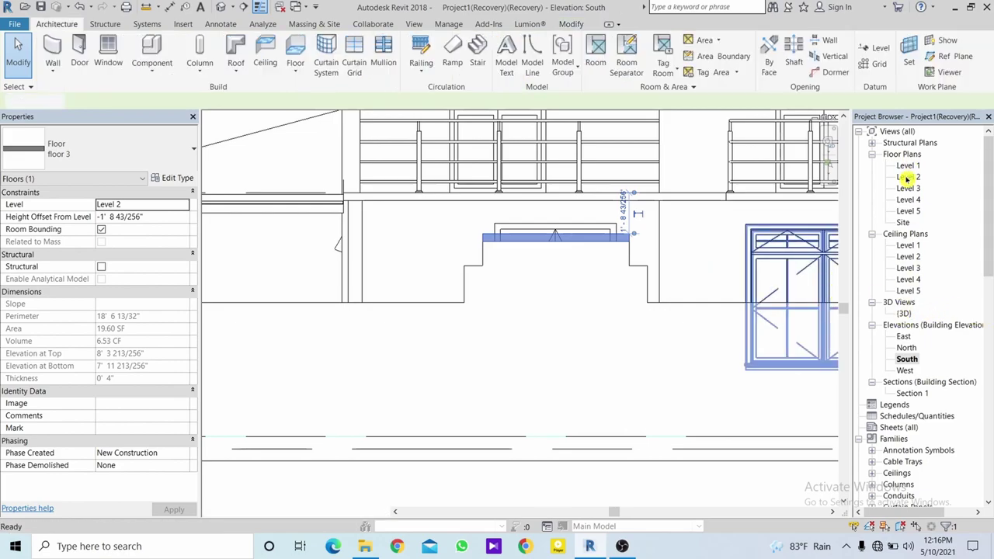
scroll(408, 396, up, 3)
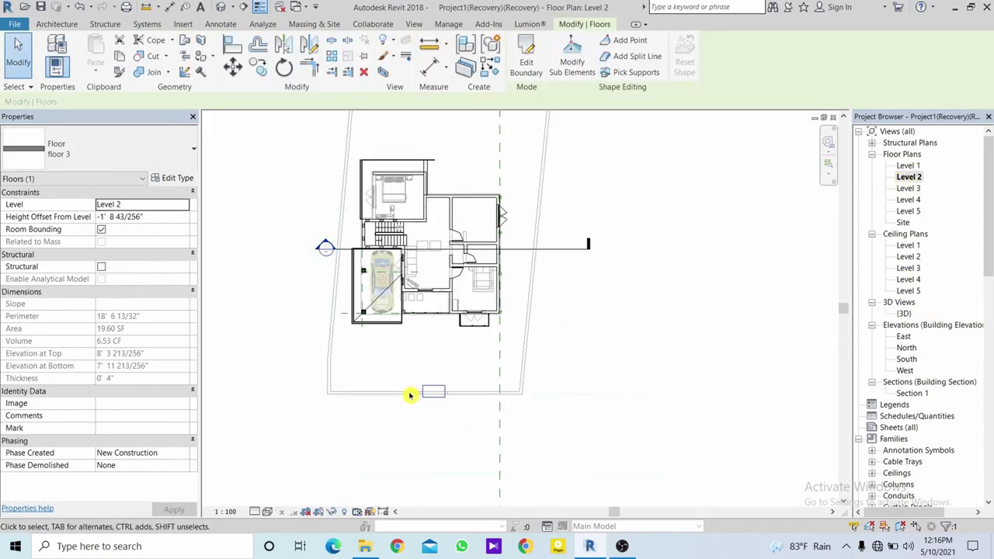
scroll(420, 397, up, 3)
scroll(501, 347, up, 3)
click(506, 344)
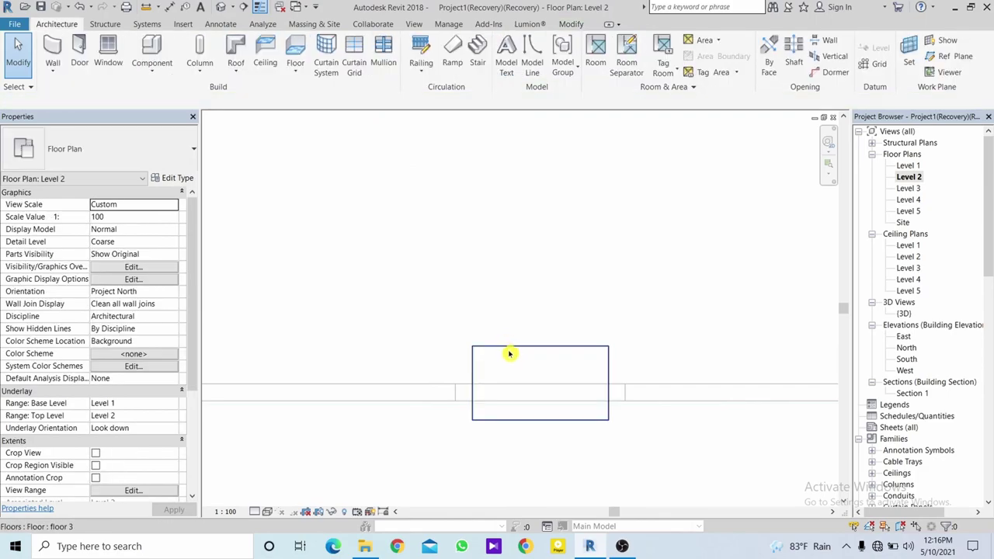
double_click(505, 346)
click(472, 371)
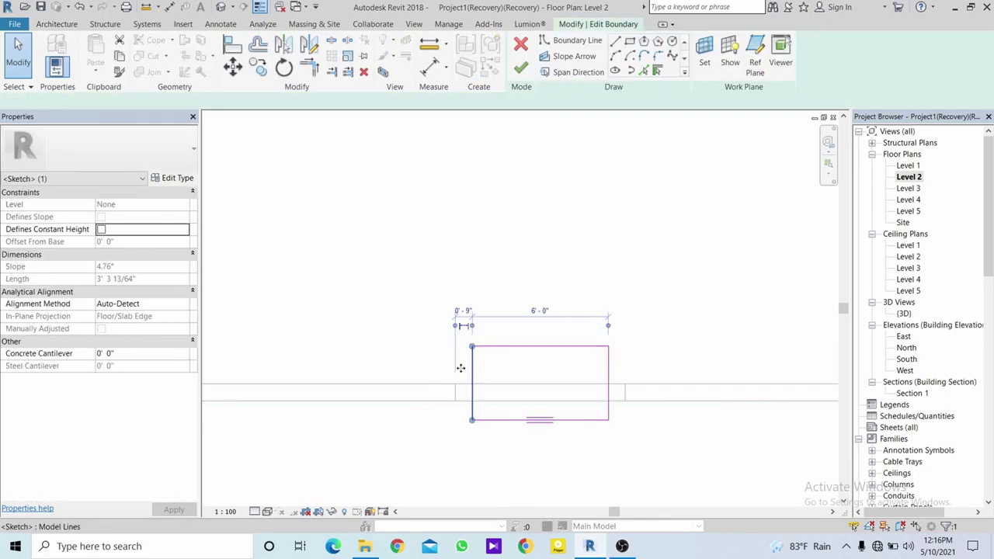
drag(462, 373, 445, 373)
click(619, 383)
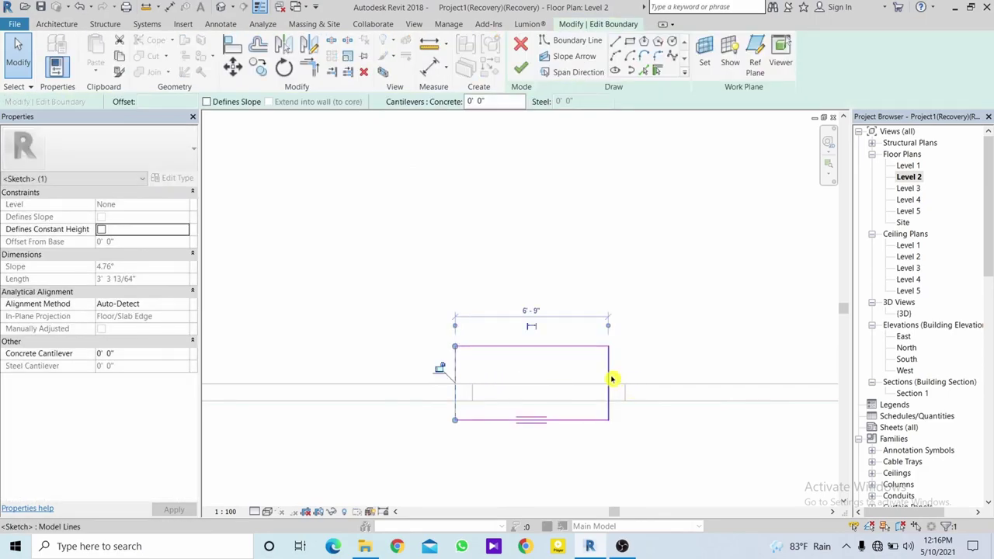
drag(613, 378, 631, 378)
click(676, 358)
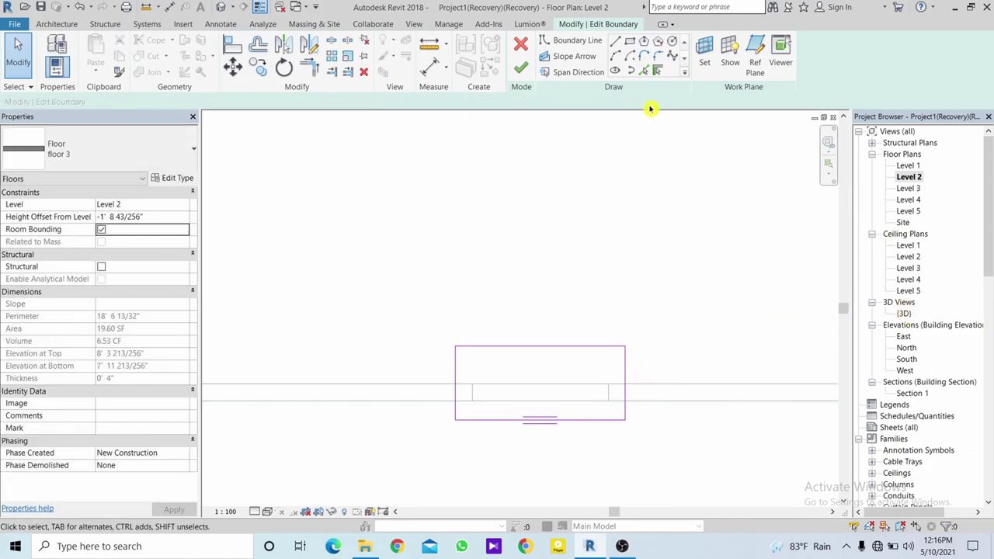
Finish the slab boundary edit, answer the wall-attachment prompt, and open the Site plan.
click(521, 68)
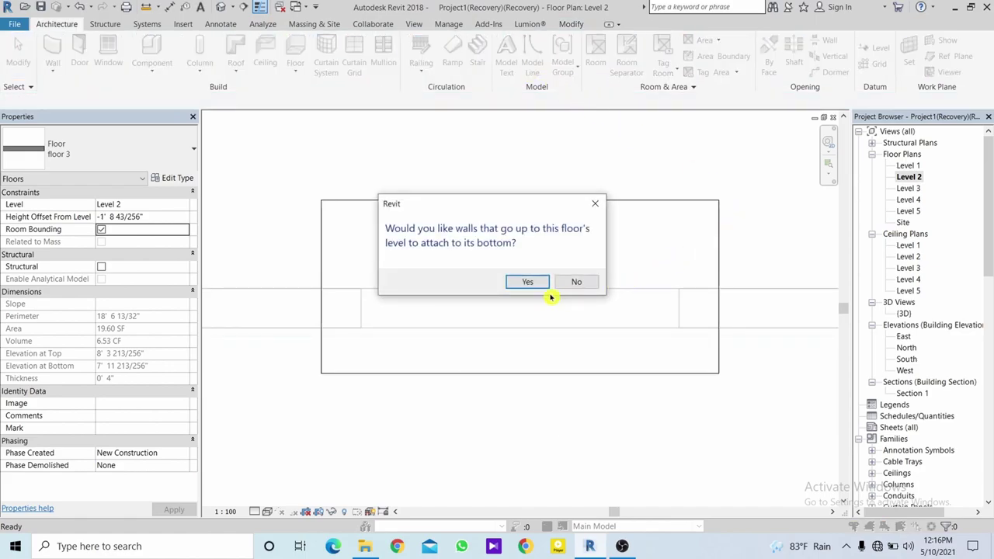
click(576, 282)
click(621, 434)
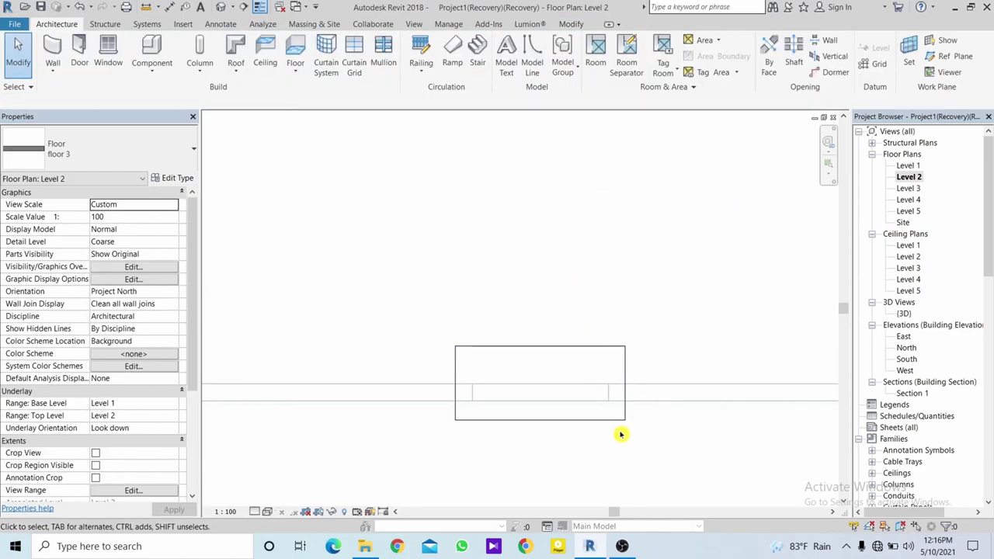
double_click(904, 223)
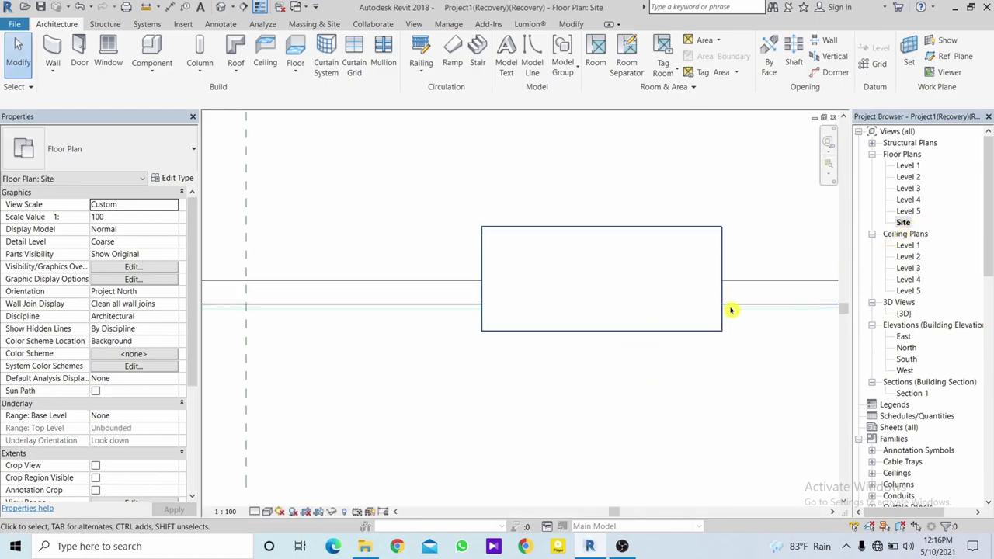
Hide the floor 3 cap slab in the Site plan with Hide in View > Elements.
click(724, 268)
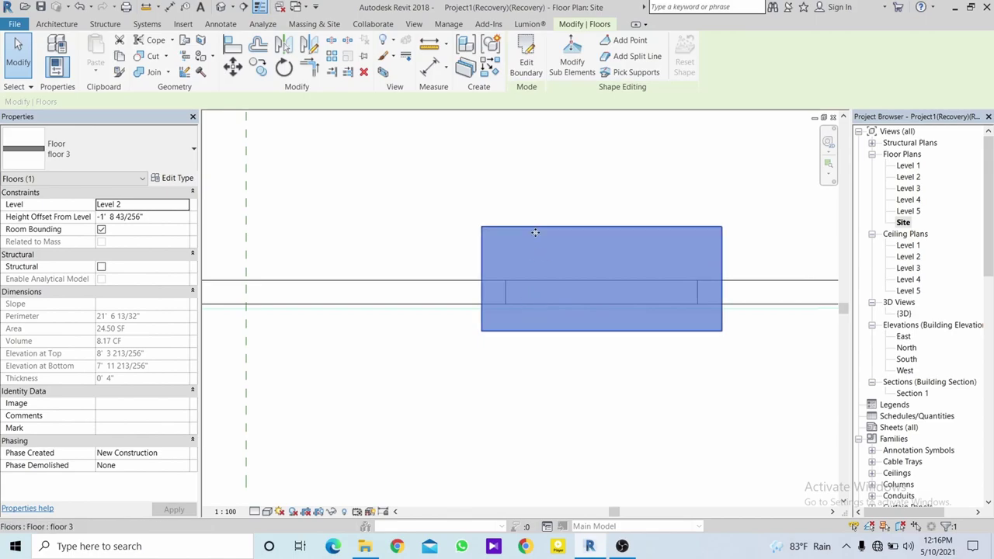
click(232, 70)
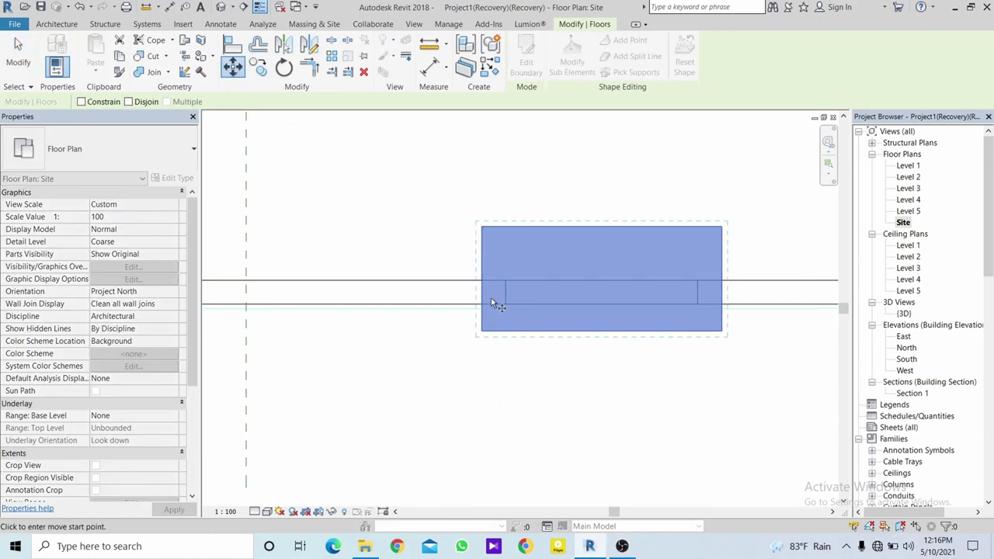
key(Escape)
right_click(483, 243)
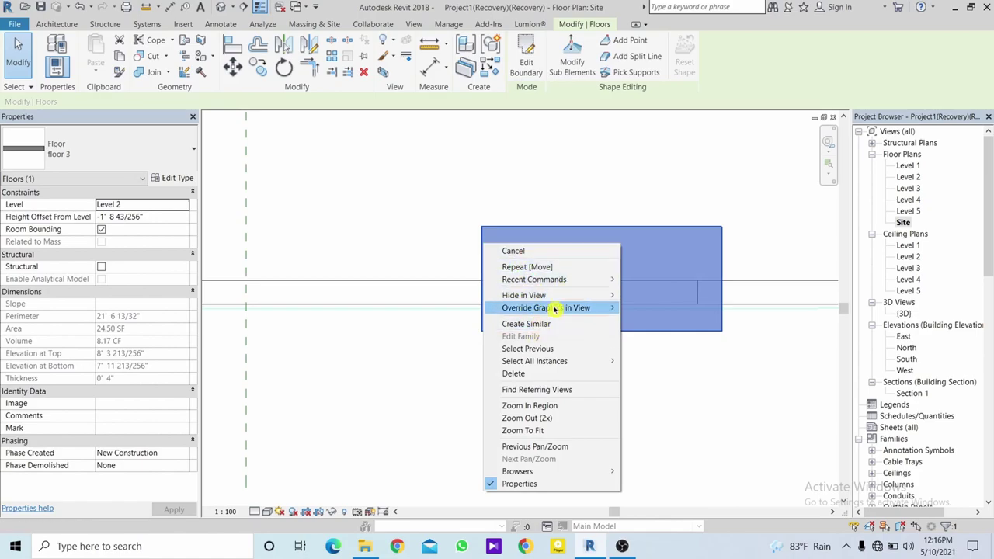
mouse_move(524, 295)
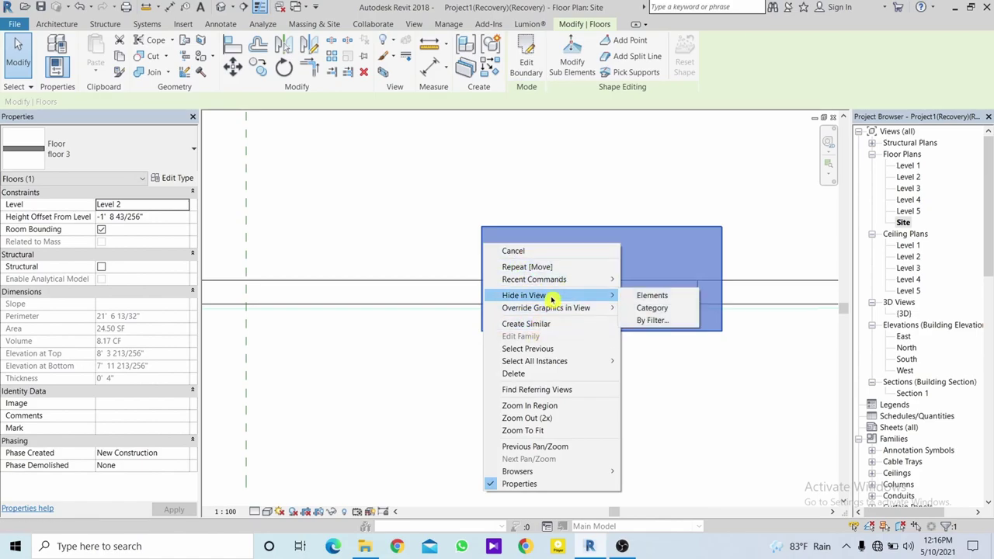
click(675, 299)
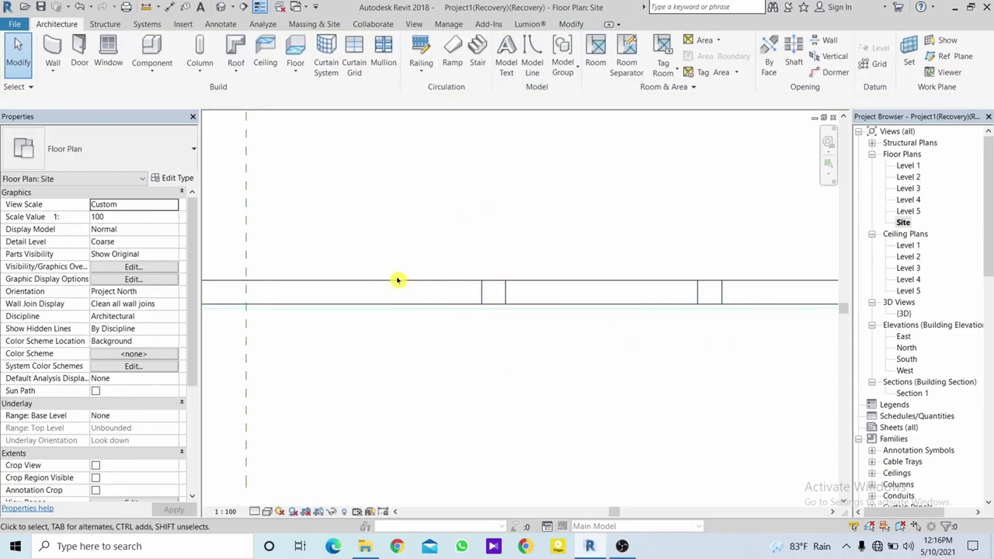
Resize the co 2 column type to 1' 0" depth and 1' 0" width for both door columns.
click(486, 294)
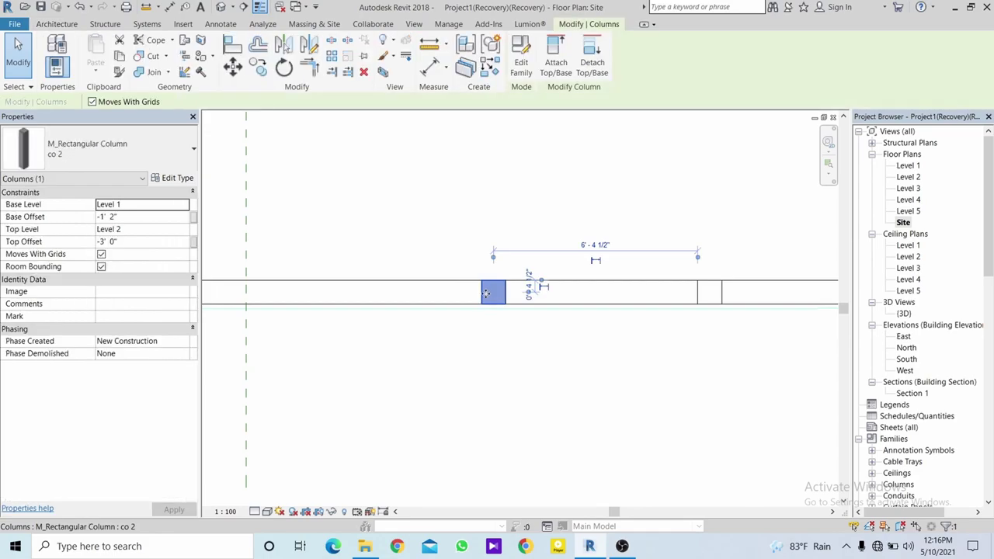
ctrl+click(718, 293)
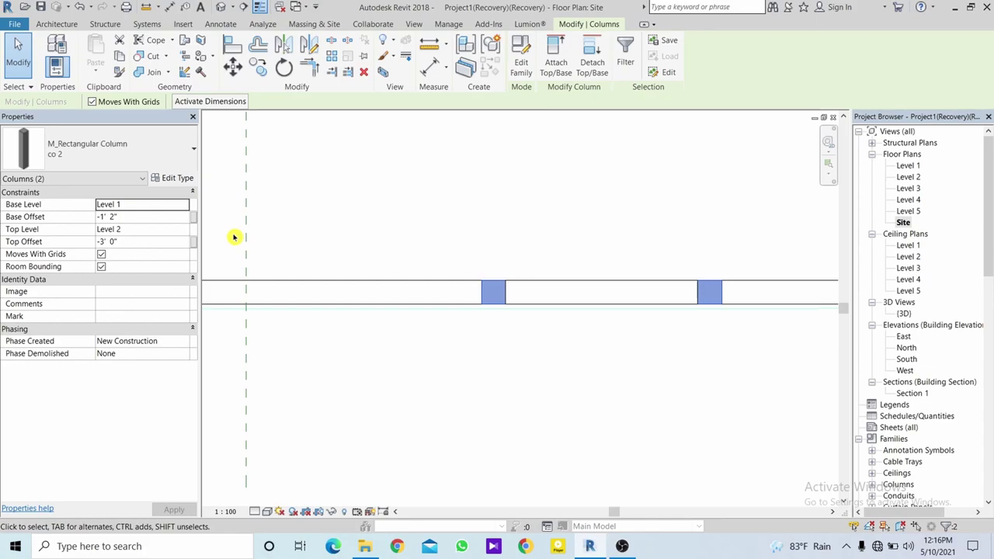
click(185, 182)
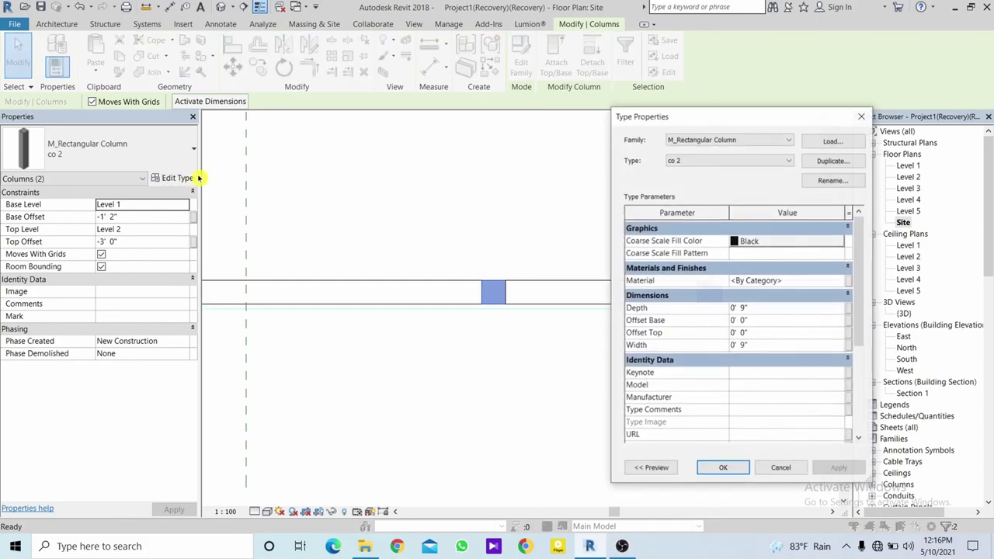
click(752, 308)
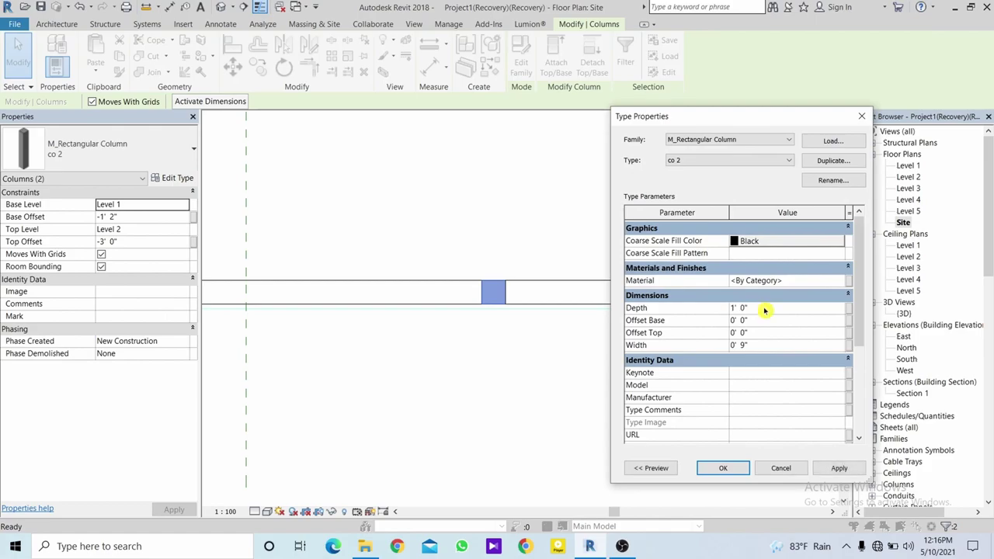
click(768, 346)
click(840, 473)
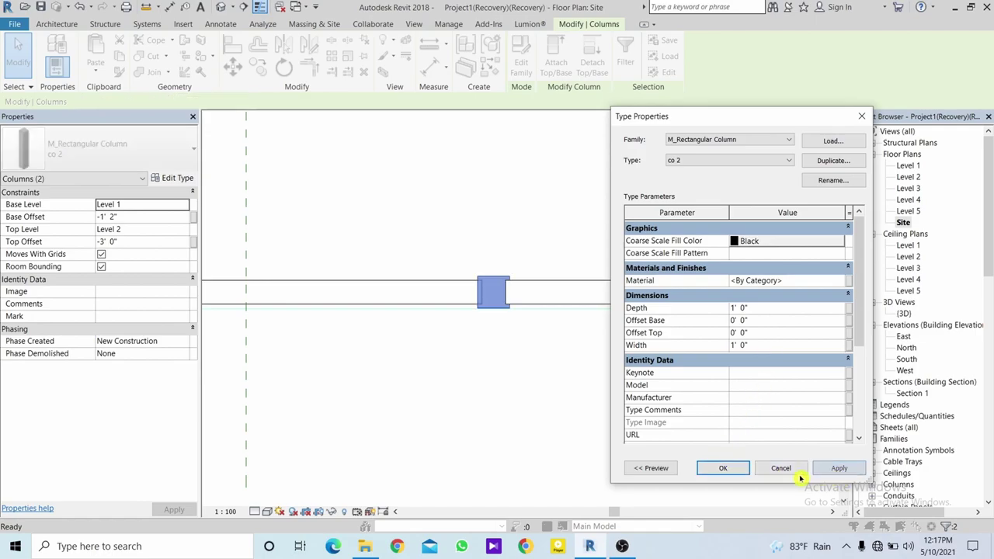
click(723, 470)
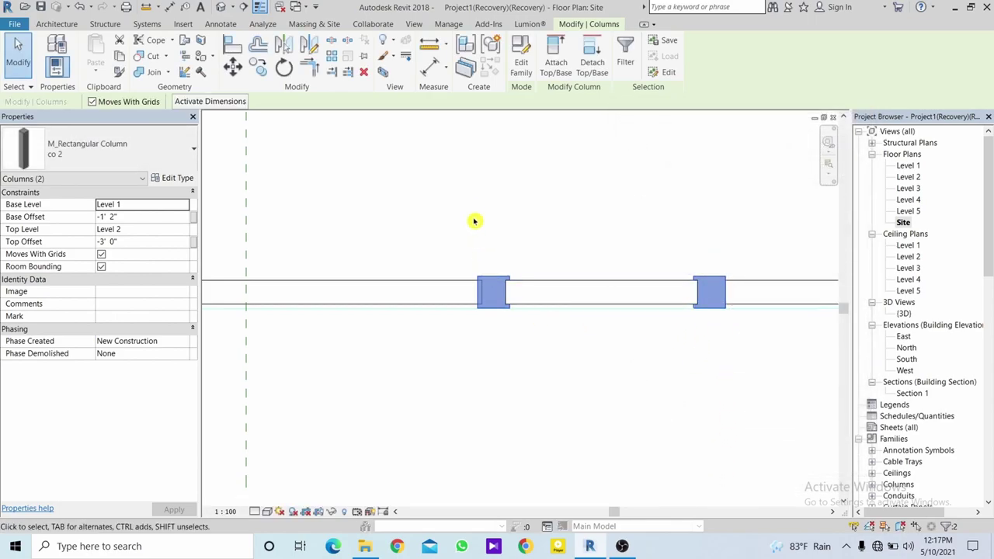
Move the enlarged columns so they sit flush with the wall line.
click(242, 73)
scroll(474, 280, up, 3)
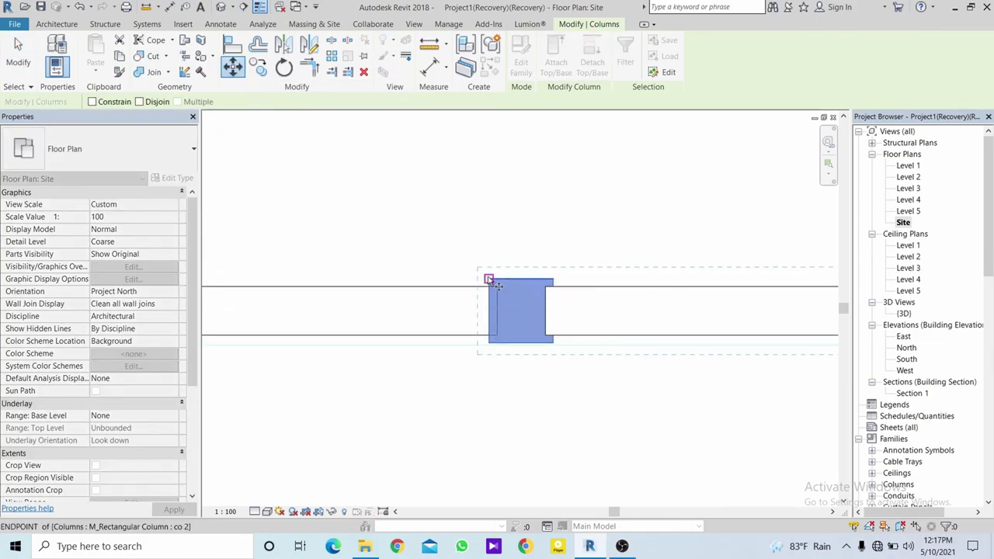
click(488, 280)
click(489, 286)
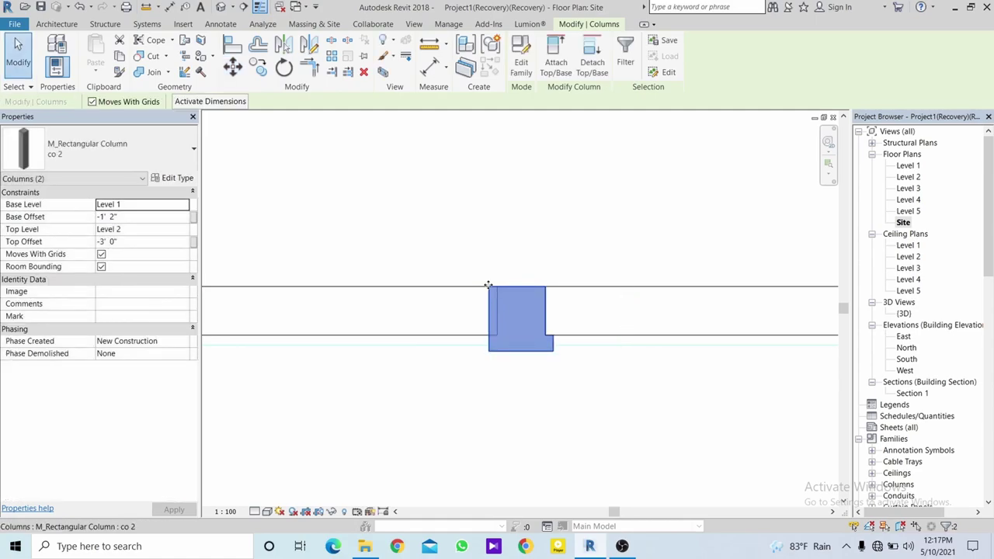
Drag the right wall segment's end back to meet the column face.
click(478, 292)
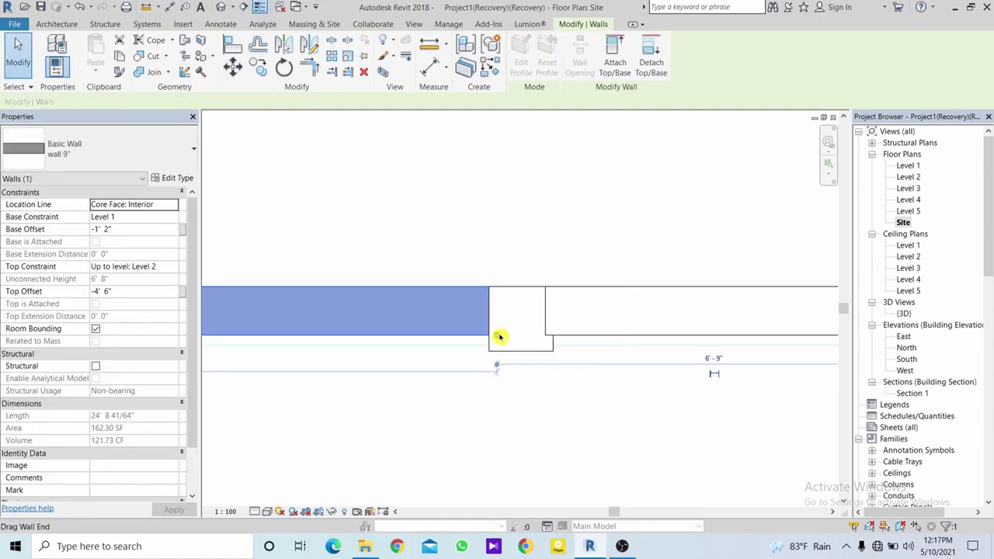
click(559, 307)
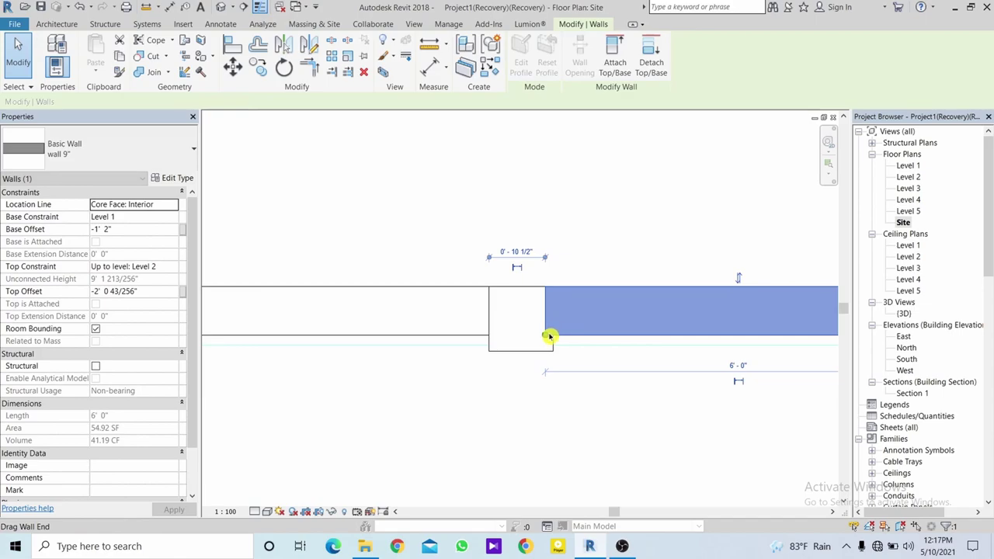
drag(549, 336, 552, 335)
scroll(559, 316, down, 1)
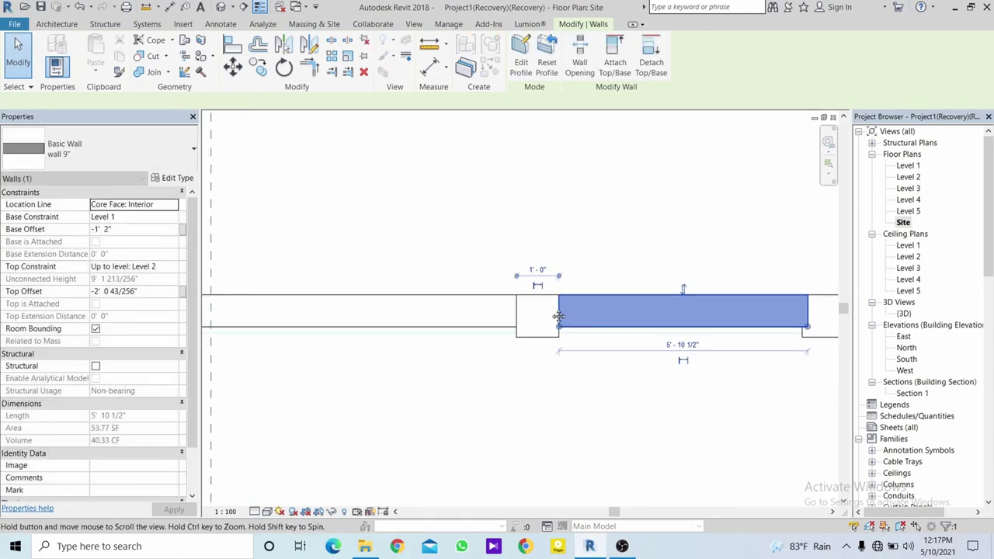
key(r)
key(s)
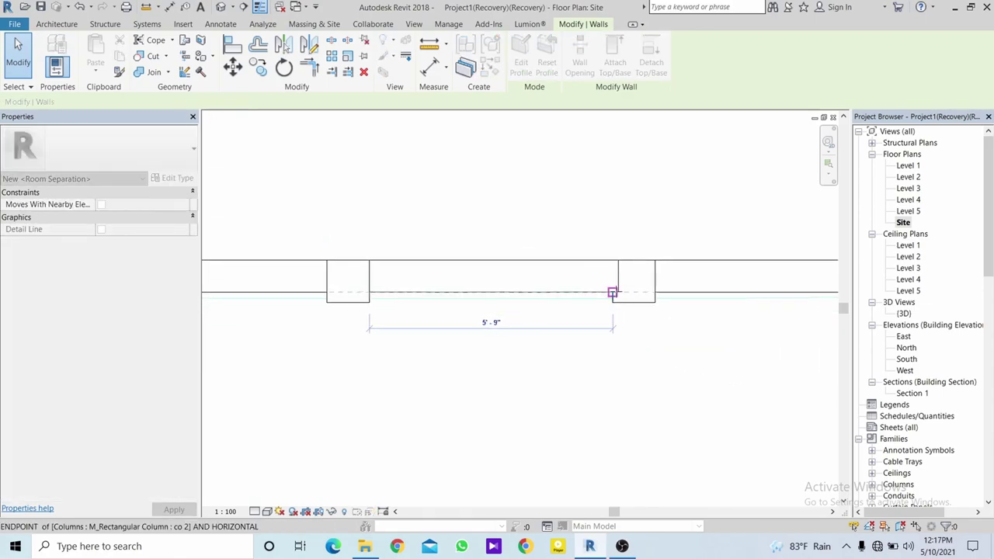
key(Escape)
click(653, 292)
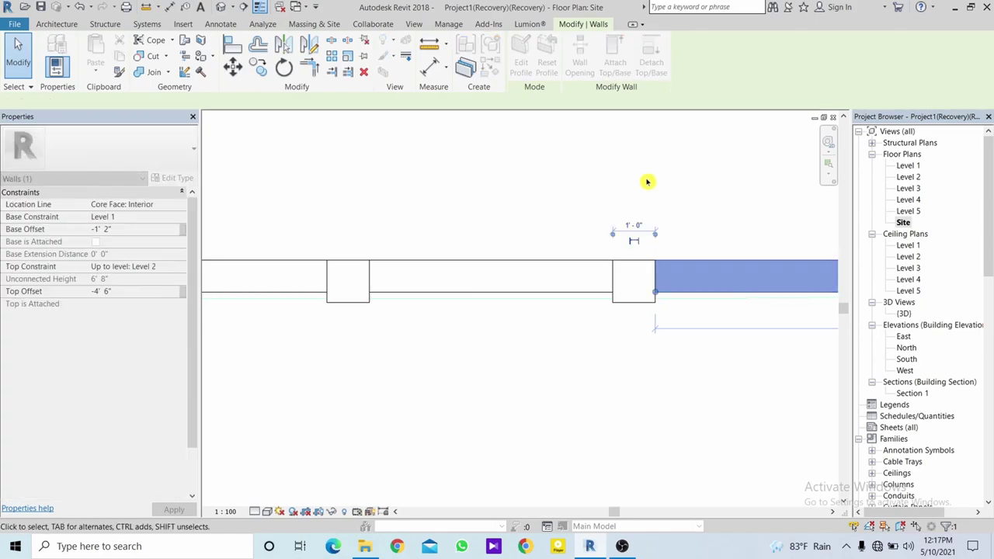
key(Escape)
scroll(663, 251, down, 1)
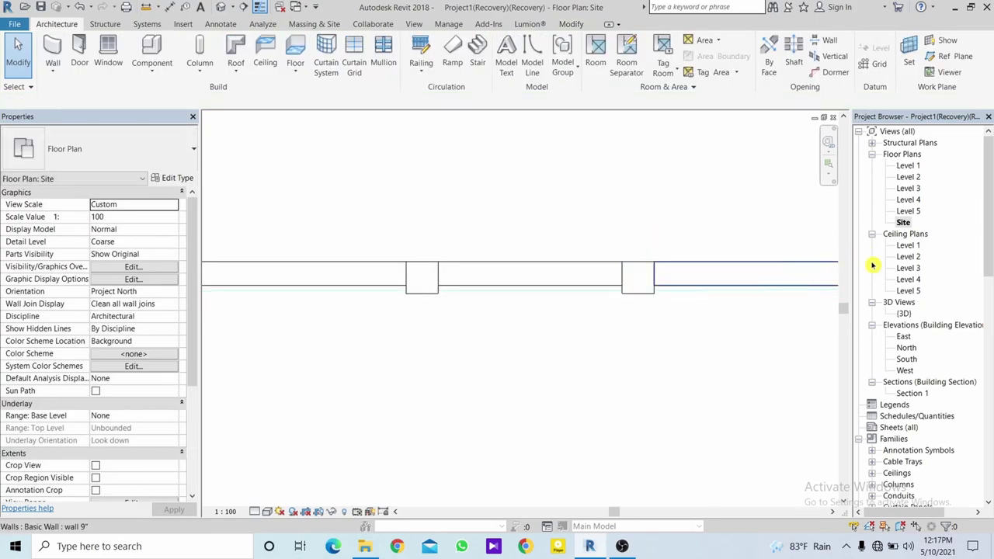
Orbit the {3D} house view to the front wall and select the column beside the capped section.
double_click(906, 313)
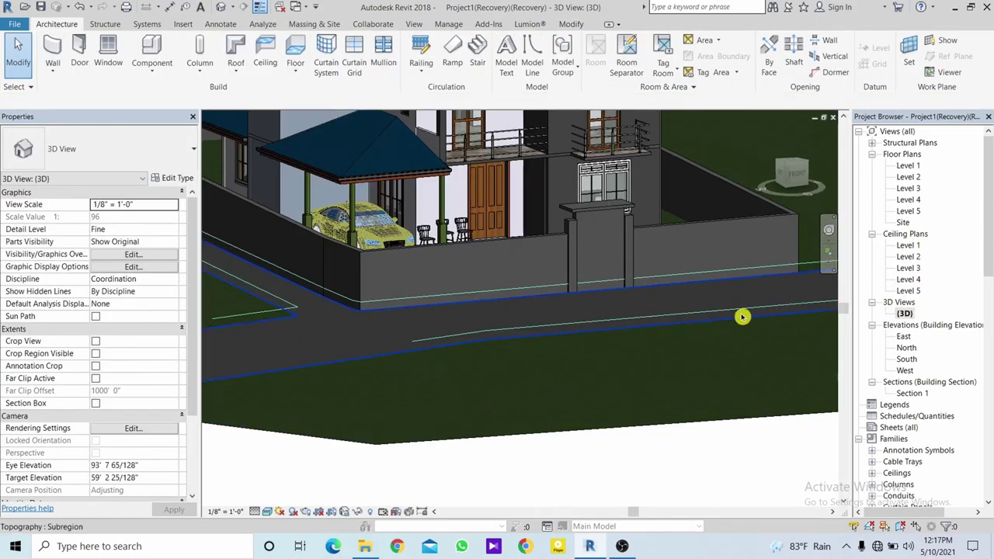
shift+middle_drag(743, 317, 686, 334)
scroll(686, 334, up, 4)
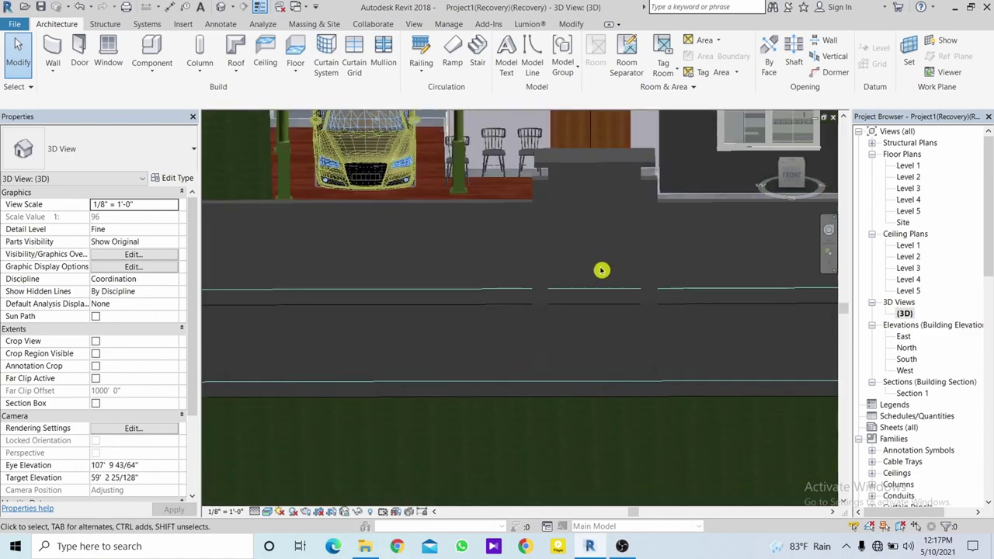
scroll(603, 270, up, 3)
mouse_move(633, 240)
shift+middle_down()
mouse_move(605, 207)
mouse_move(472, 207)
shift+middle_up()
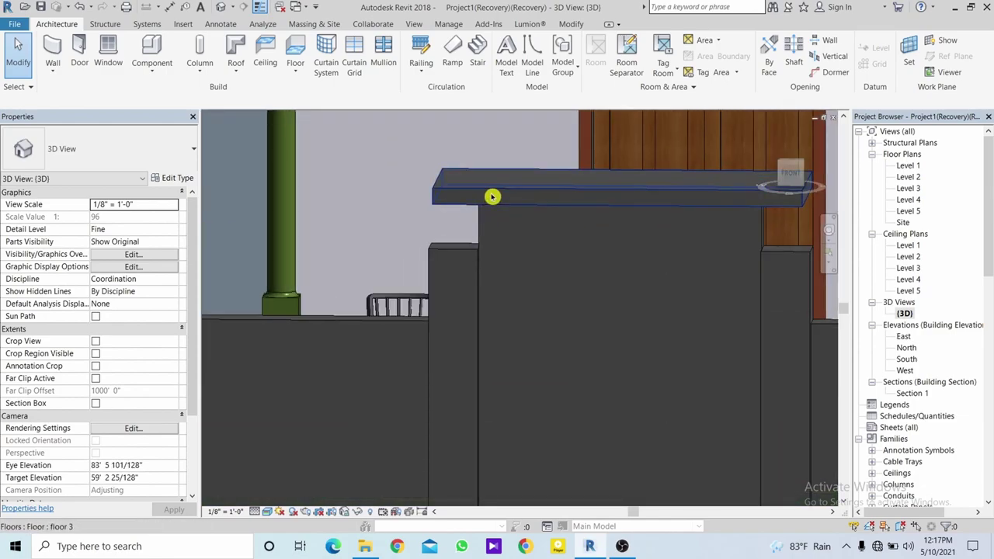
mouse_move(537, 179)
shift+middle_down()
mouse_move(506, 207)
mouse_move(679, 278)
shift+middle_up()
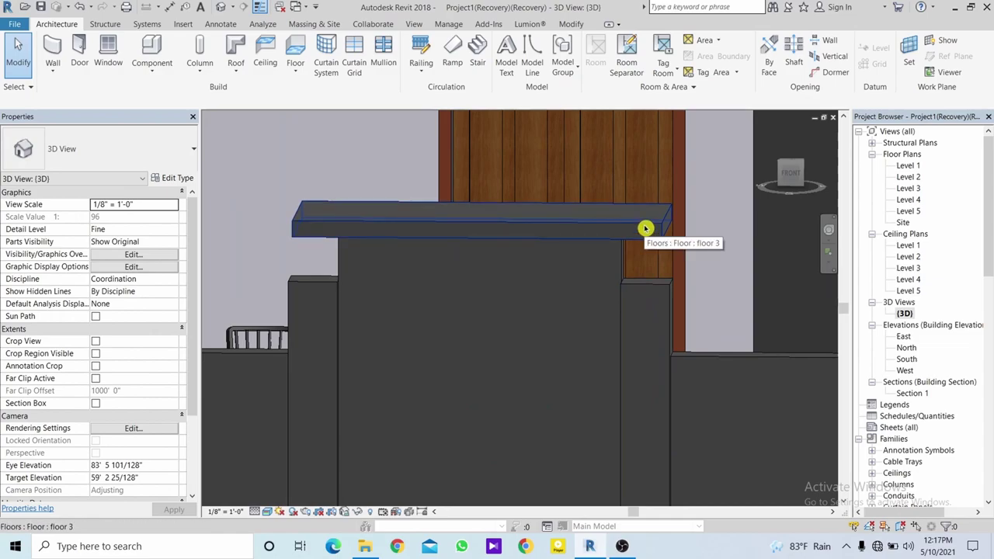
click(658, 292)
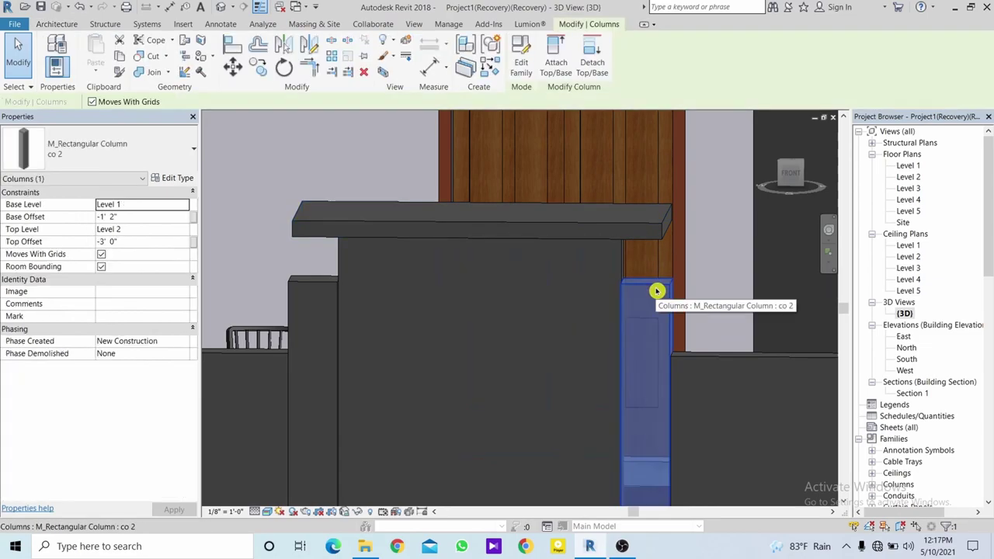
In the Level 1 plan, select the rectangular column in the wall notch.
double_click(907, 166)
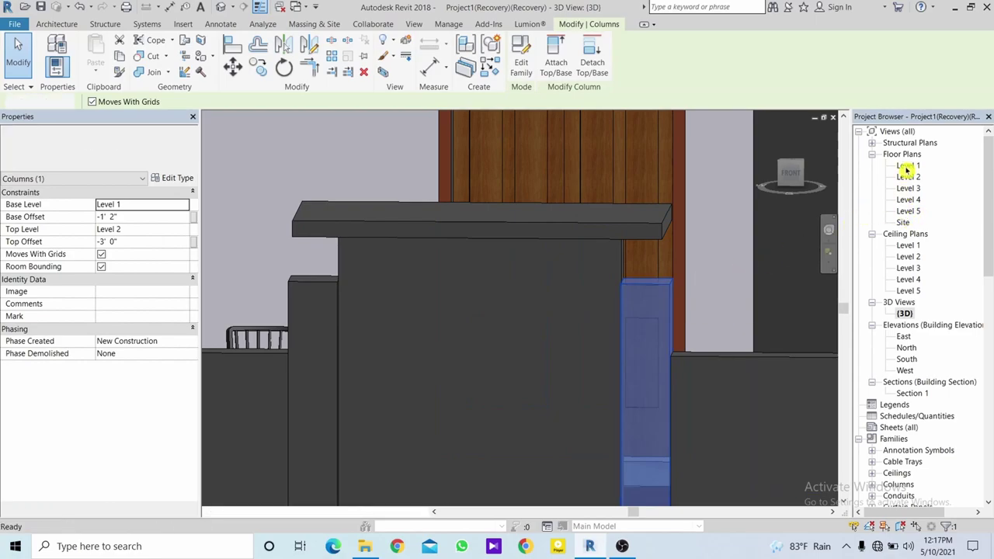
scroll(665, 243, up, 2)
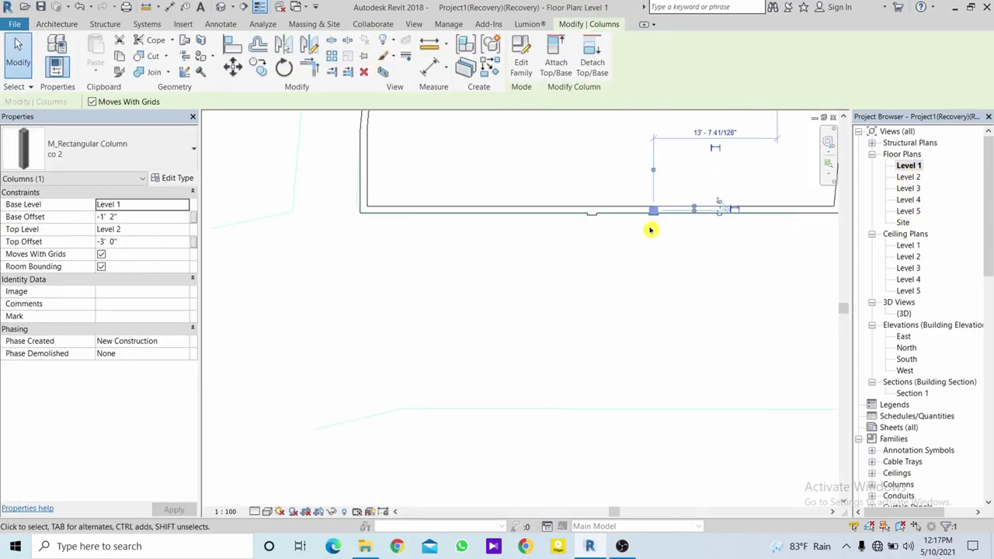
scroll(650, 233, up, 2)
key(Escape)
scroll(542, 214, up, 1)
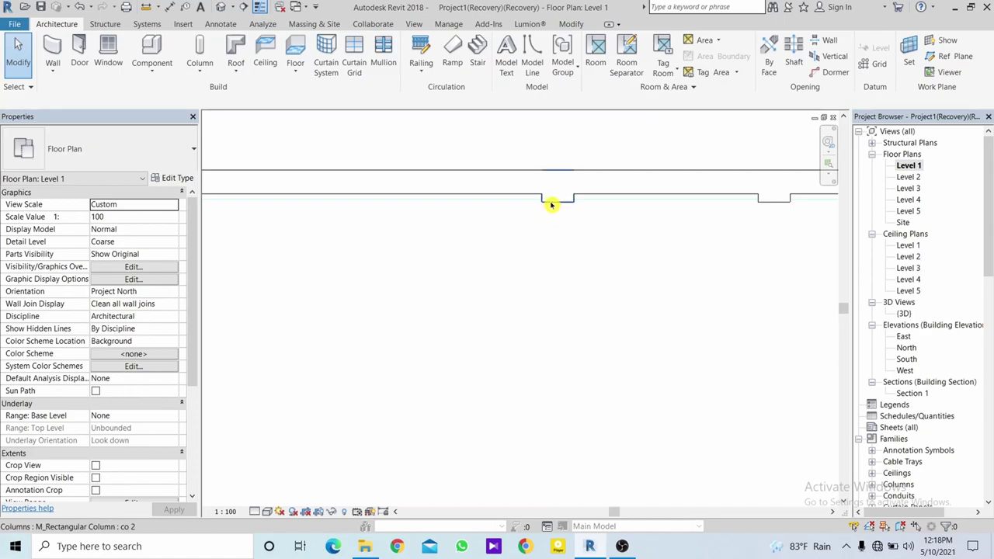
click(550, 204)
scroll(550, 201, up, 1)
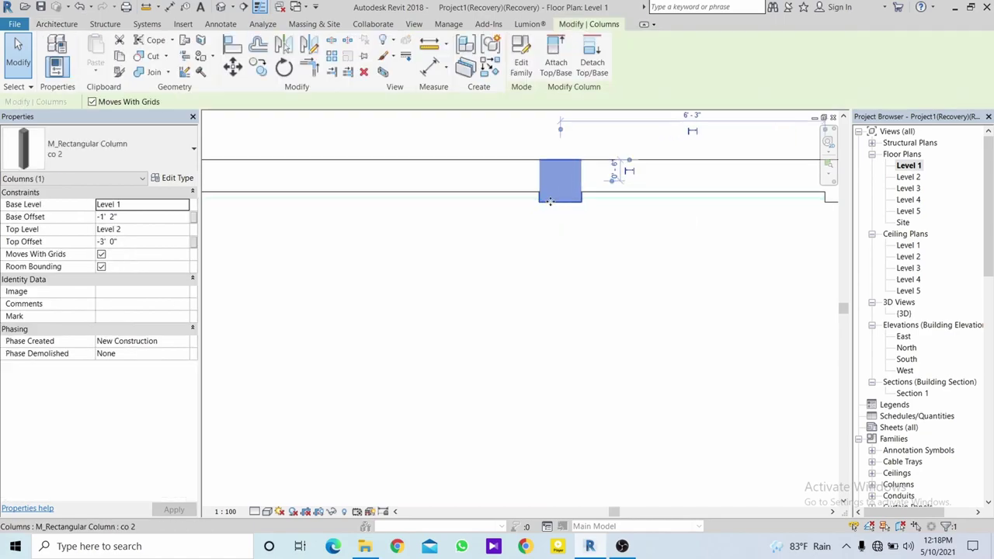
scroll(550, 201, up, 1)
Create a Model In-Place family in the Generic Models category named Generic Models 1.
click(72, 25)
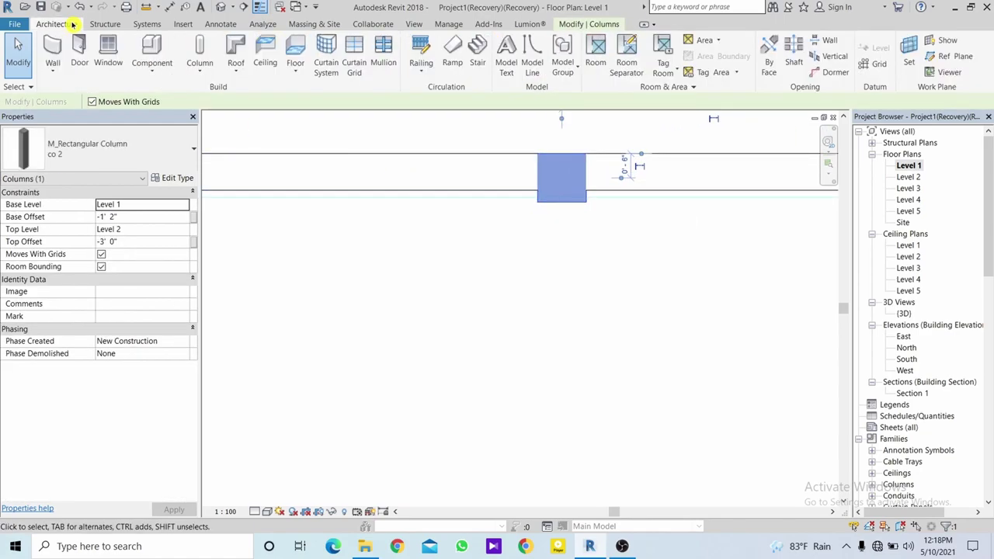
click(153, 72)
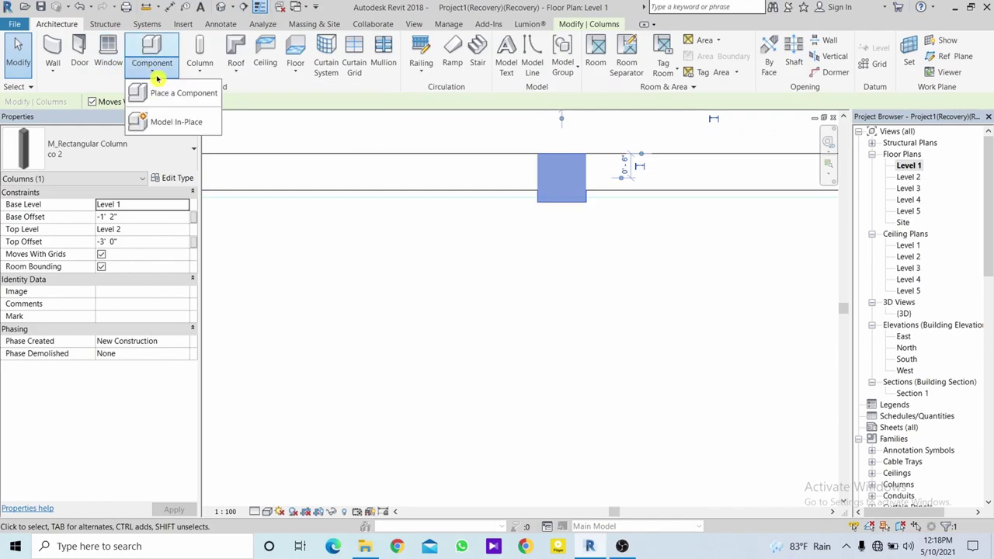
click(169, 124)
scroll(497, 211, down, 2)
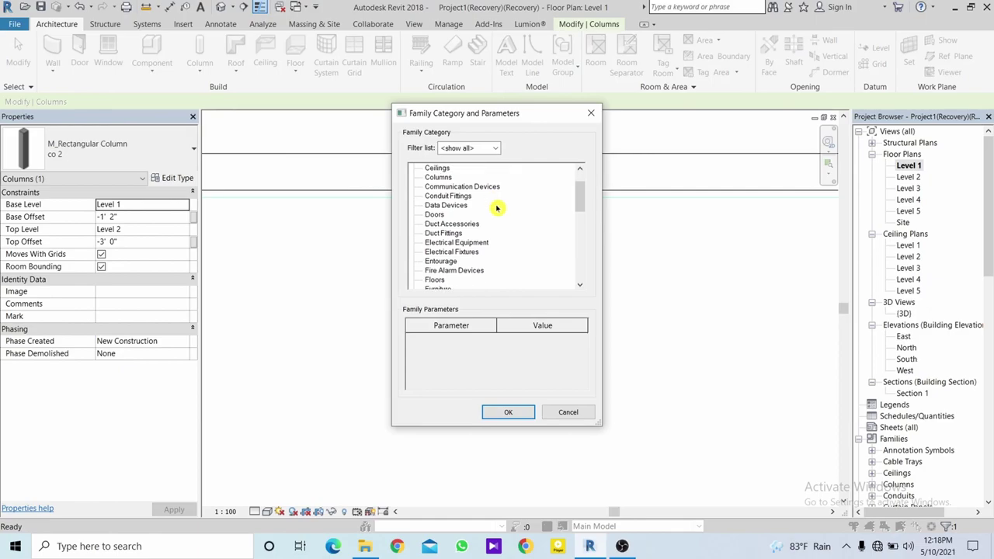
scroll(498, 218, down, 1)
scroll(500, 226, down, 1)
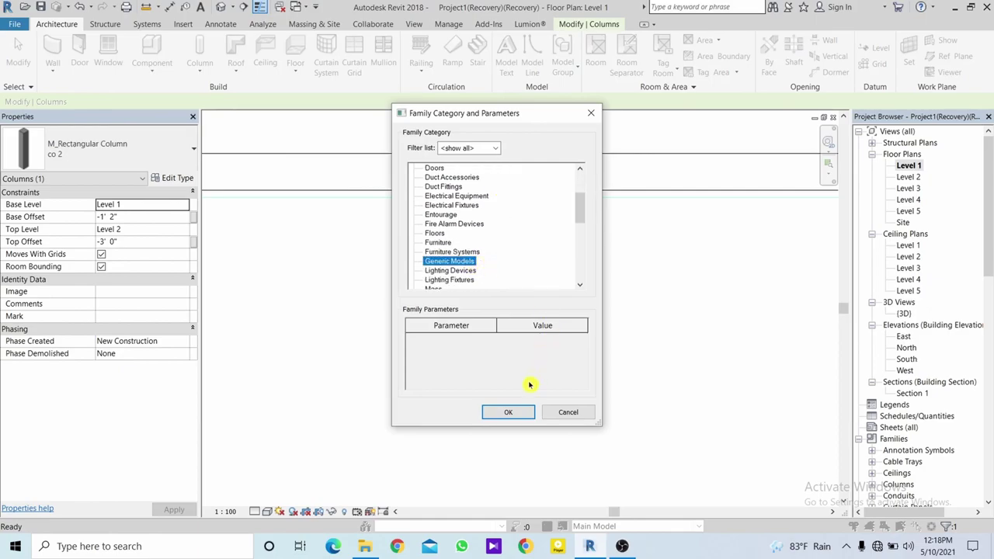
click(521, 416)
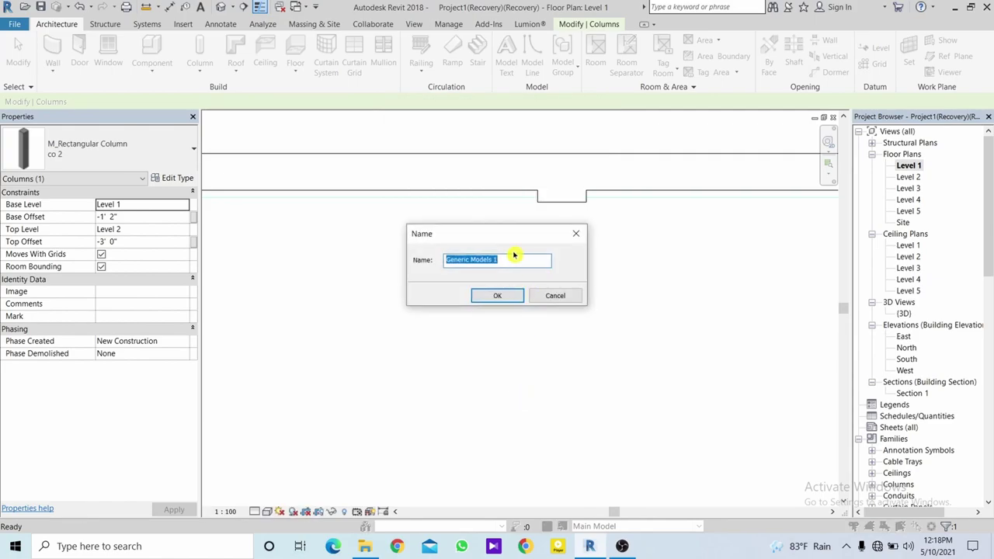
click(516, 302)
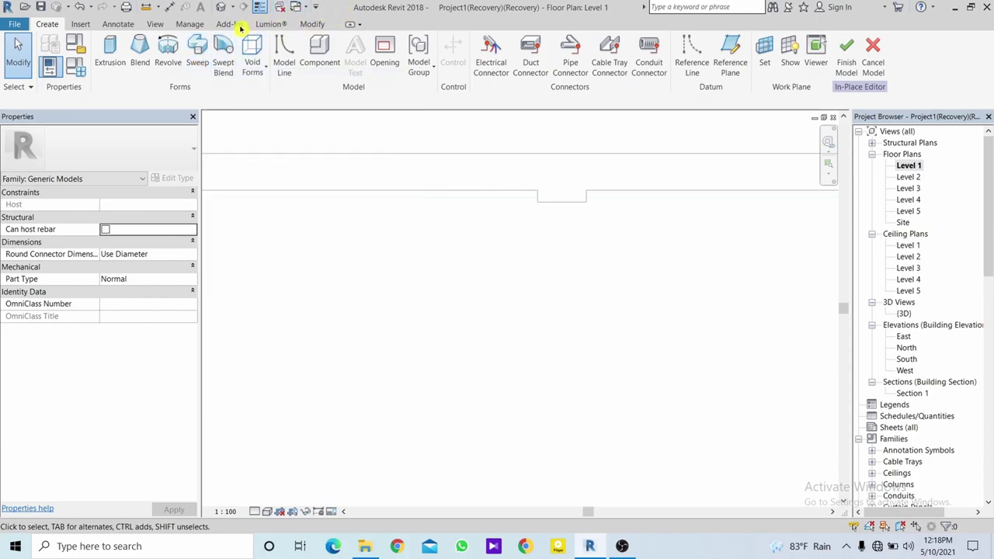
Create a sweep path by picking the column's edges, then start editing its profile.
click(200, 59)
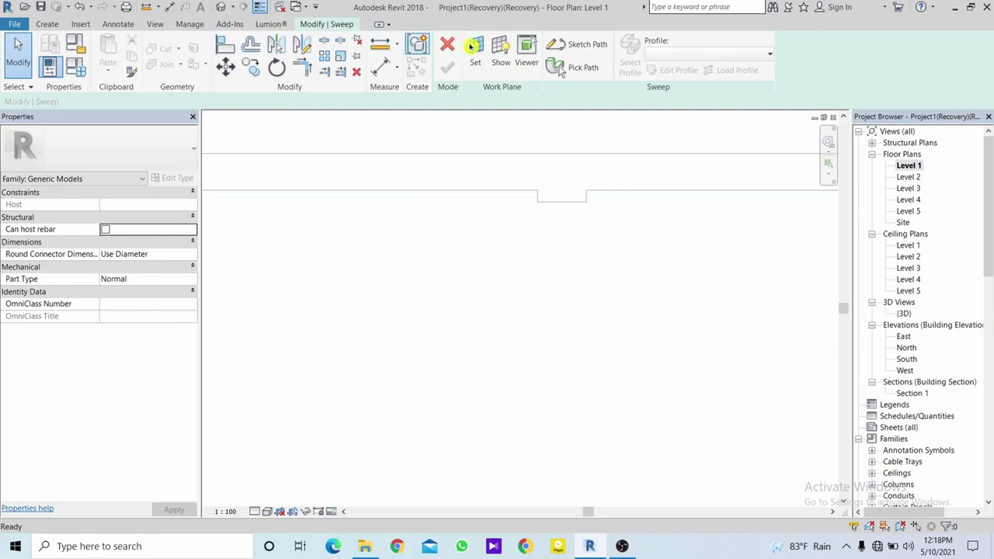
click(575, 45)
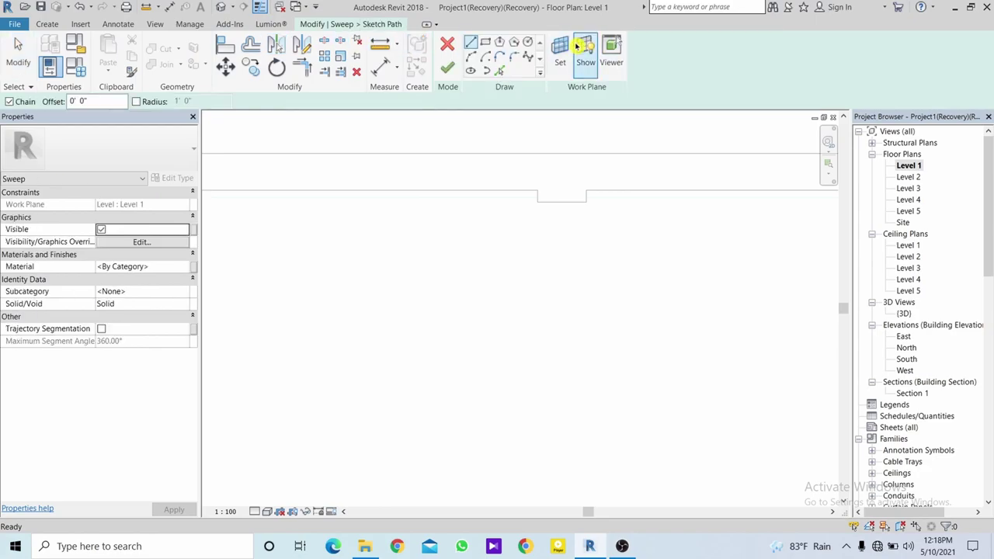
click(499, 70)
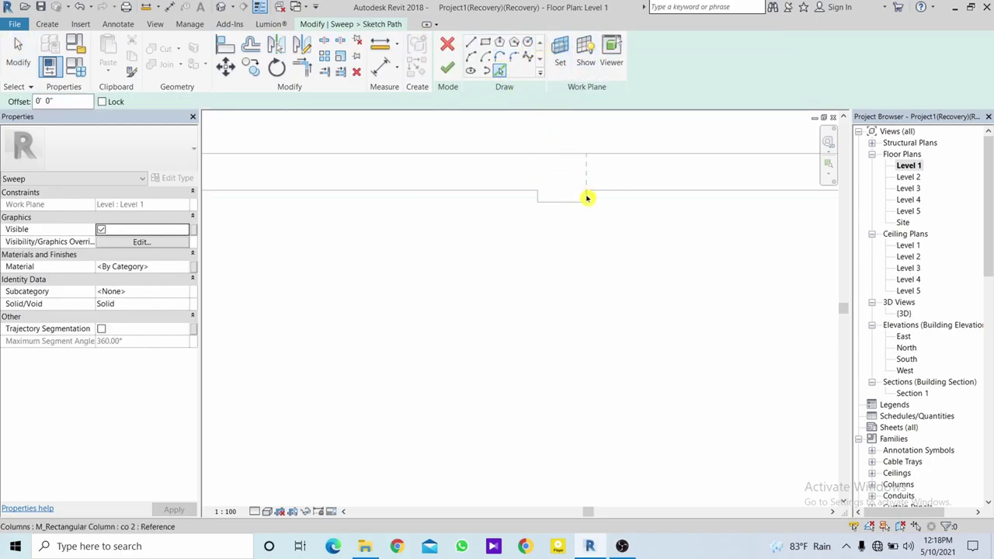
click(574, 205)
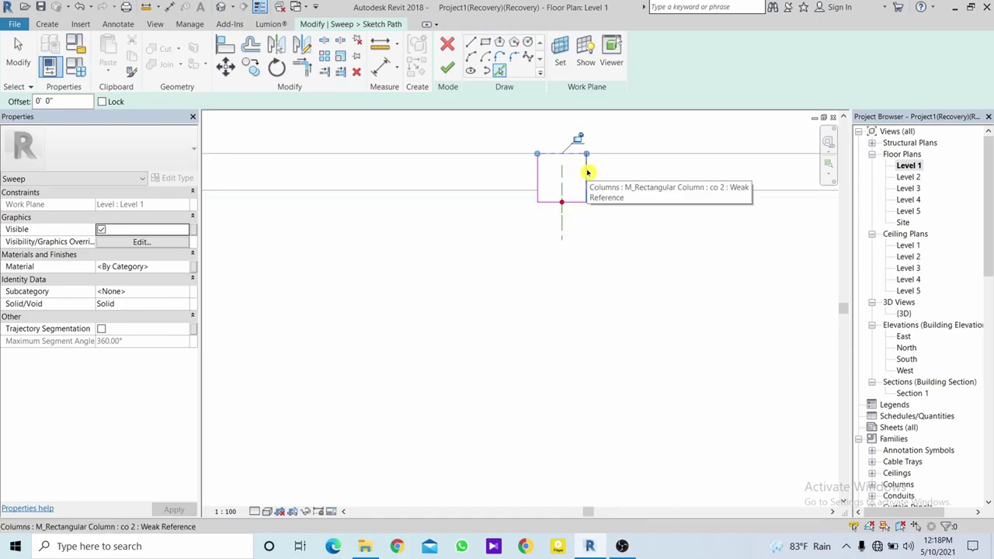
click(588, 172)
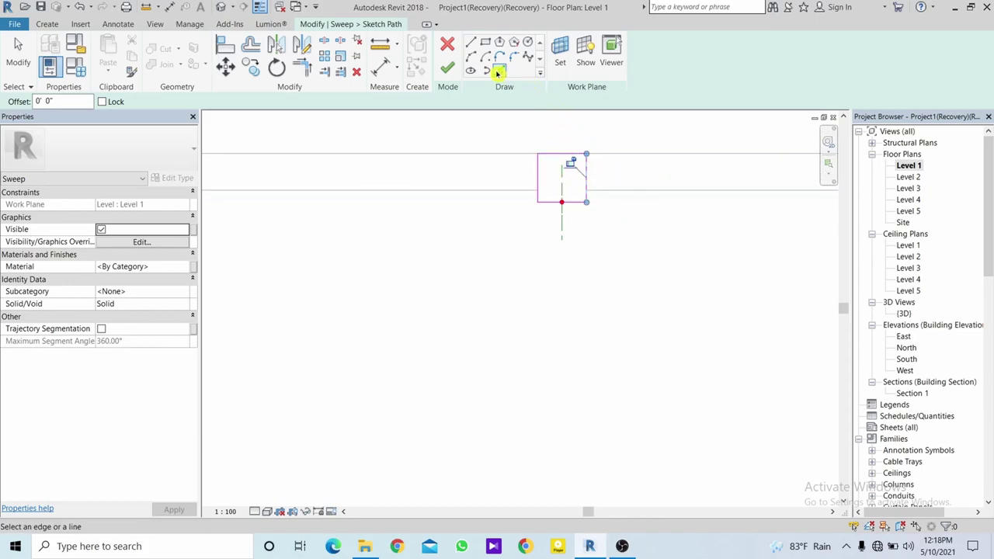
click(449, 70)
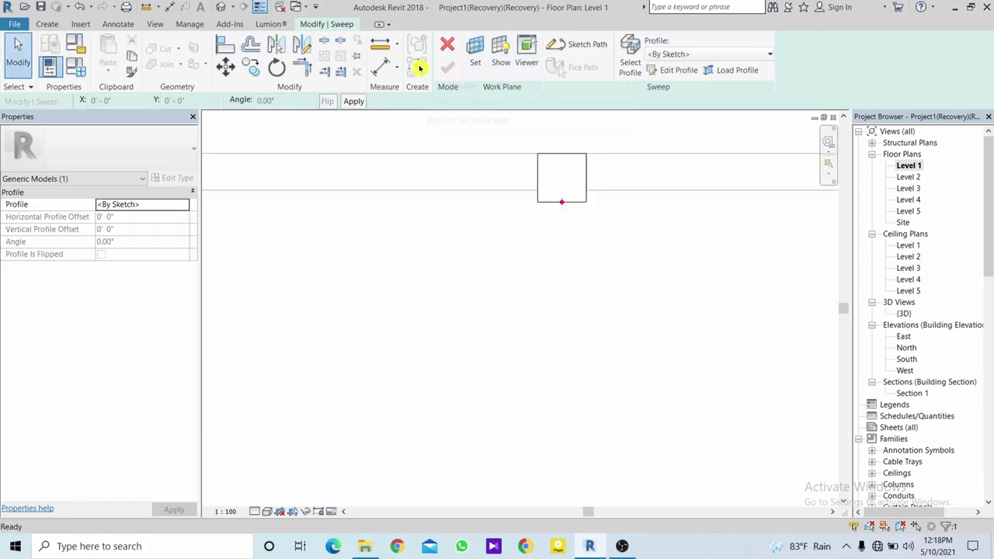
click(672, 72)
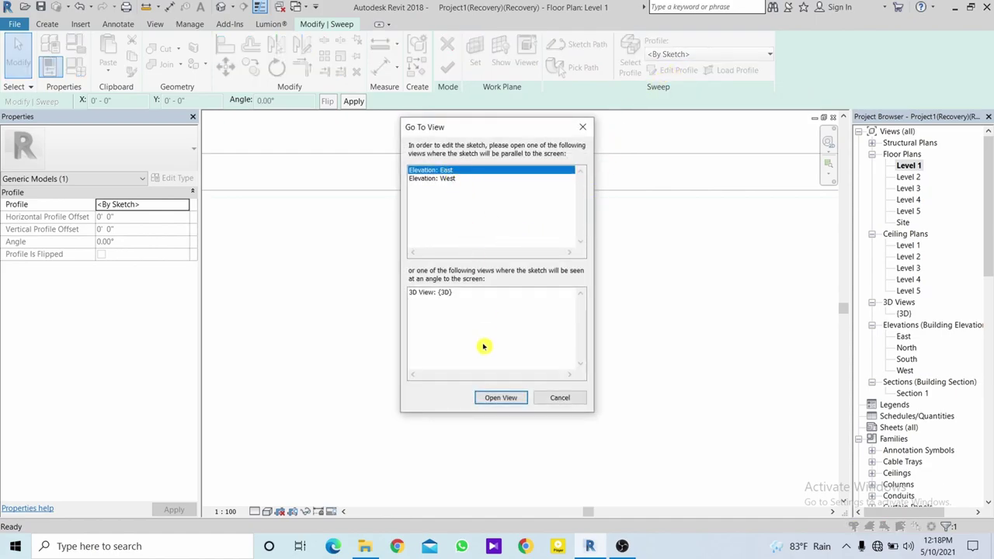
In the East elevation, start the profile with a horizontal line from the column's top corner.
click(494, 399)
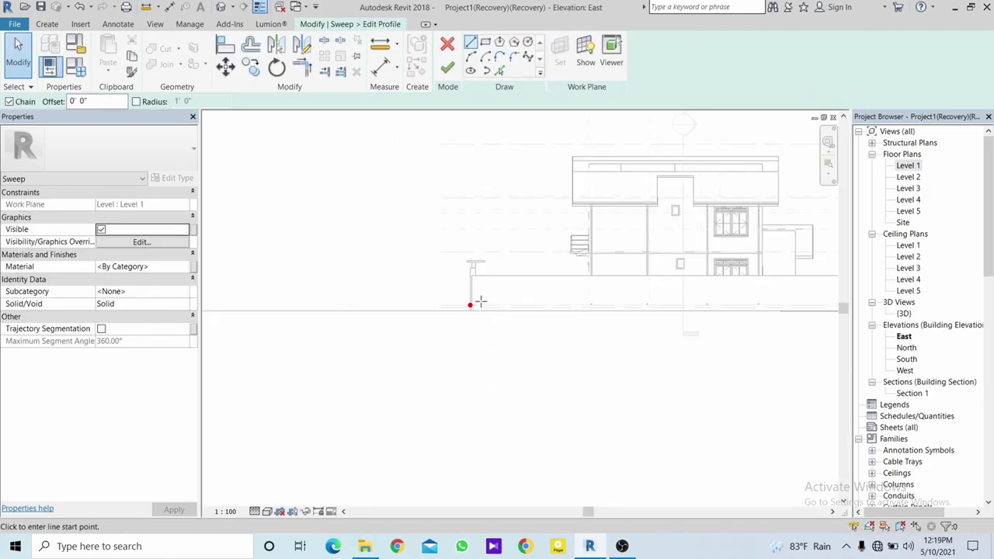
scroll(465, 287, up, 2)
scroll(470, 254, up, 2)
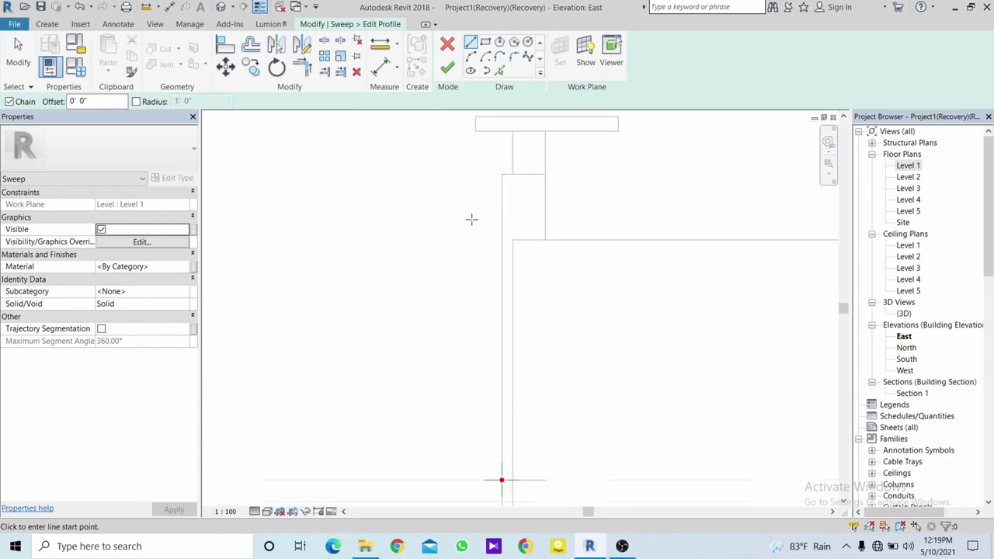
mouse_move(511, 184)
middle_down()
mouse_move(517, 306)
mouse_move(505, 240)
middle_up()
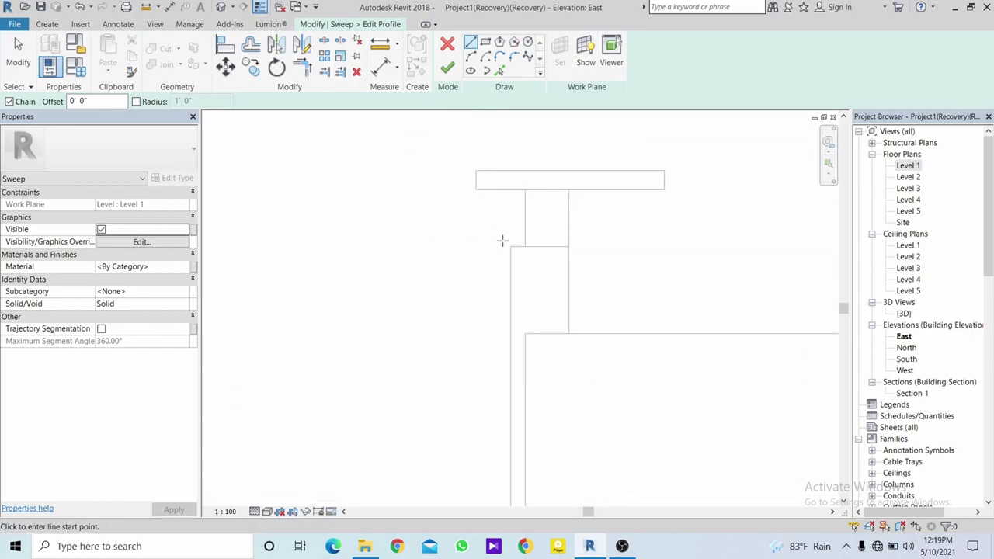
scroll(515, 250, up, 2)
click(514, 250)
scroll(513, 249, up, 2)
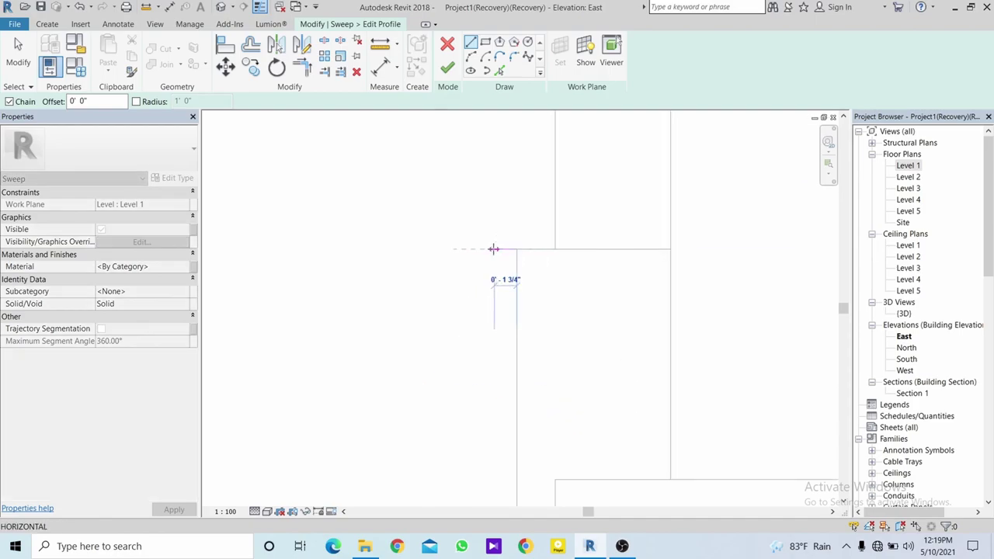
scroll(497, 249, up, 2)
click(528, 248)
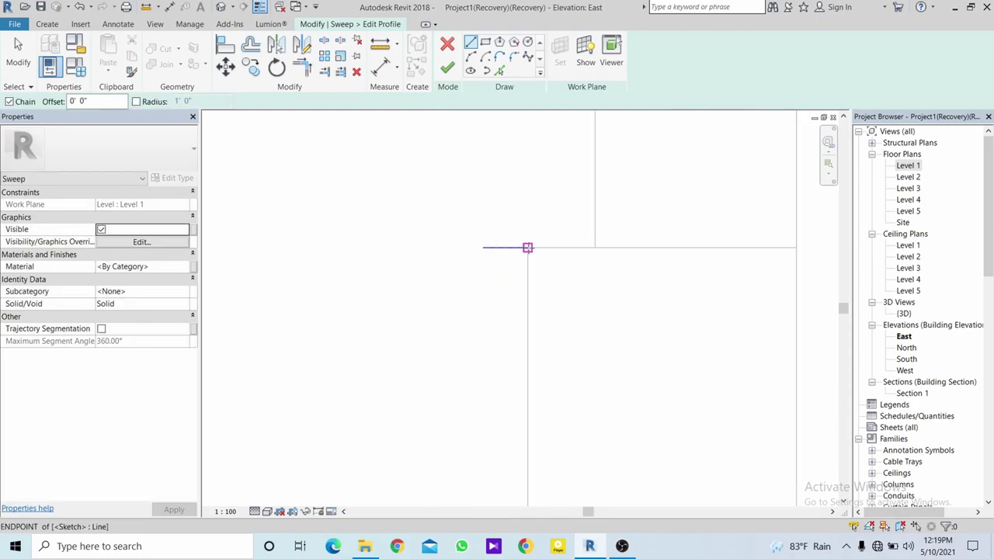
Draw the profile's vertical edge down and two stepped edges.
click(528, 293)
scroll(516, 294, up, 1)
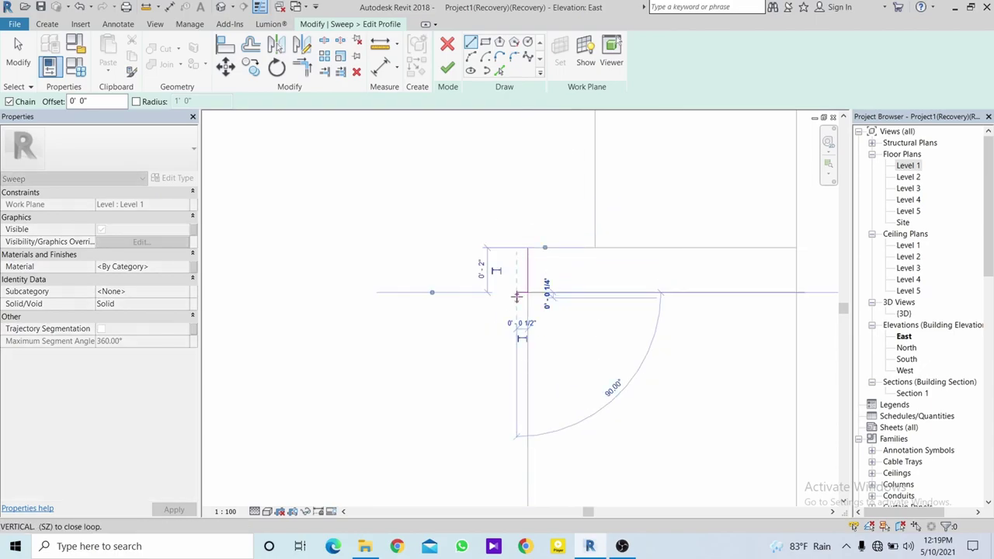
scroll(517, 288, up, 1)
click(517, 288)
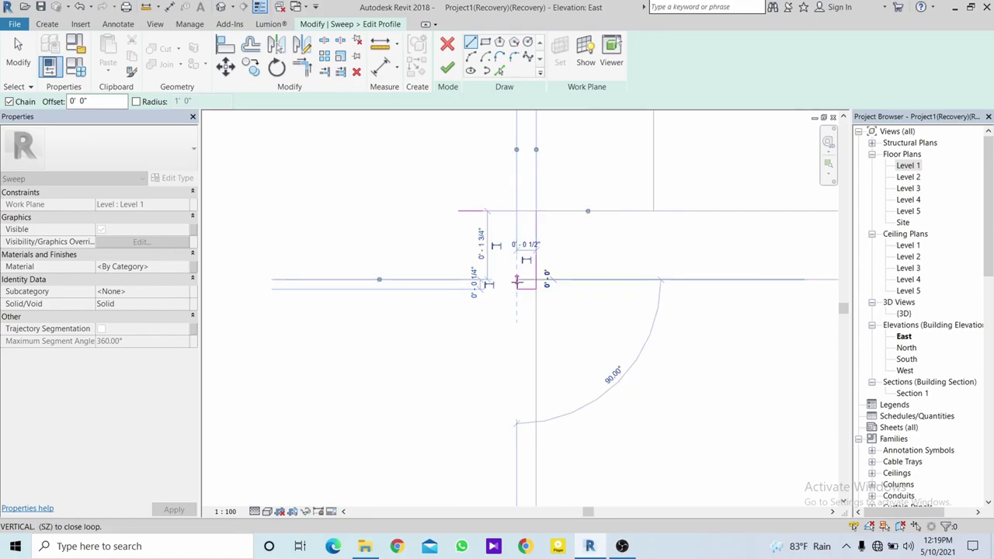
click(517, 281)
click(507, 279)
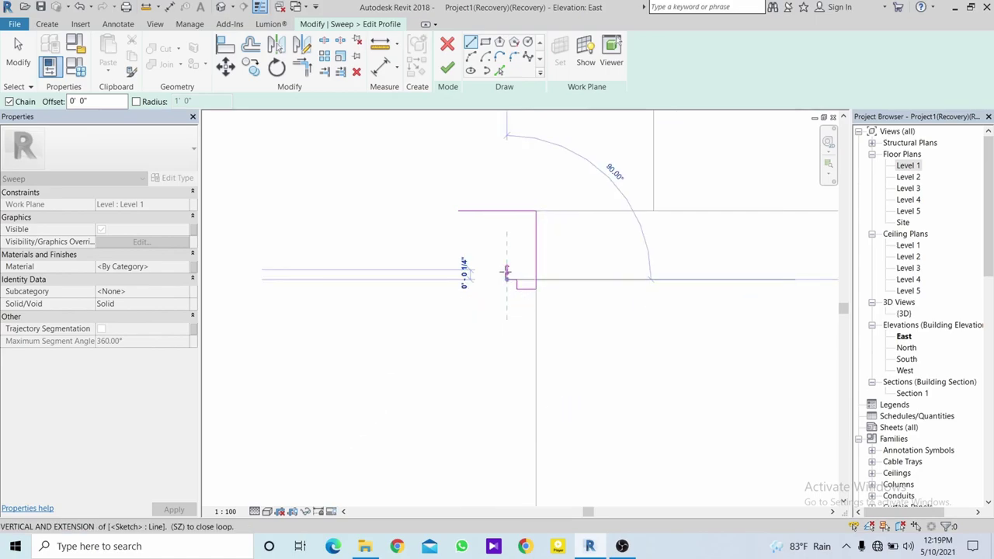
click(507, 271)
key(Escape)
Draw the left stepped edge of the profile and delete a stray sketch line.
click(458, 210)
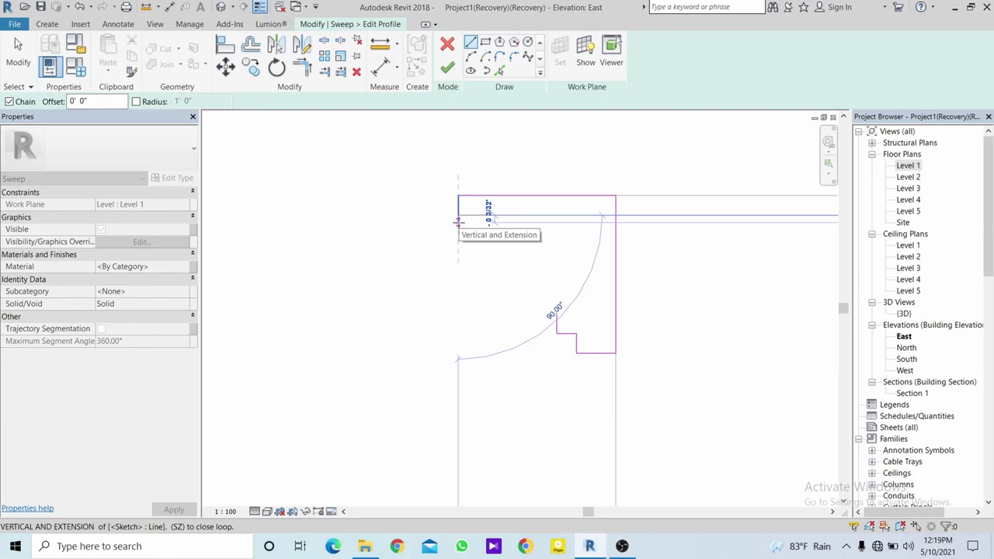
click(459, 222)
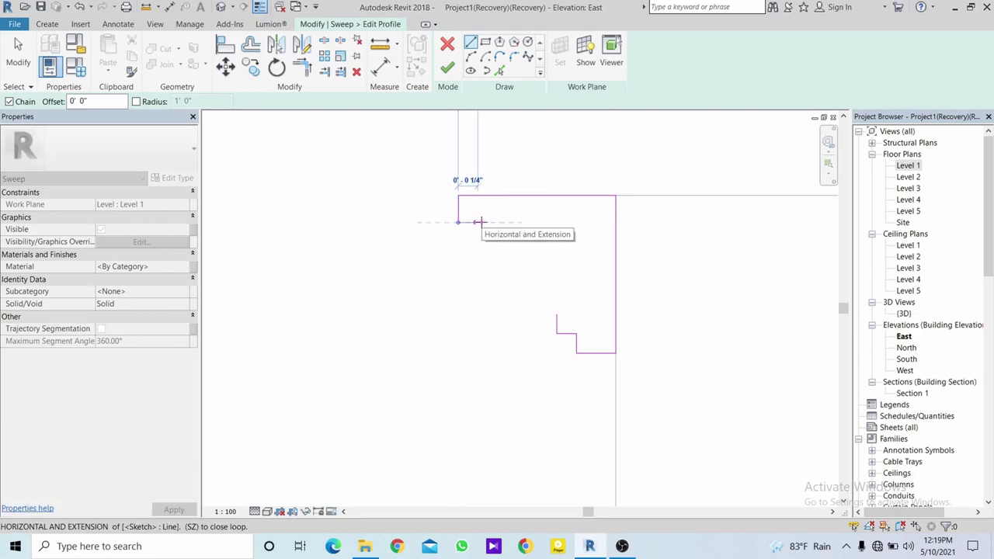
click(479, 222)
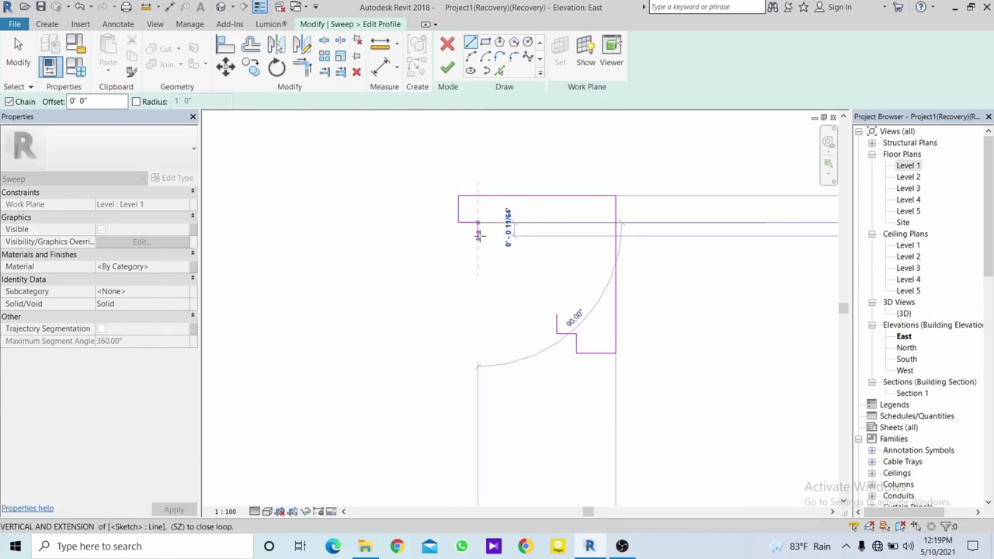
click(477, 242)
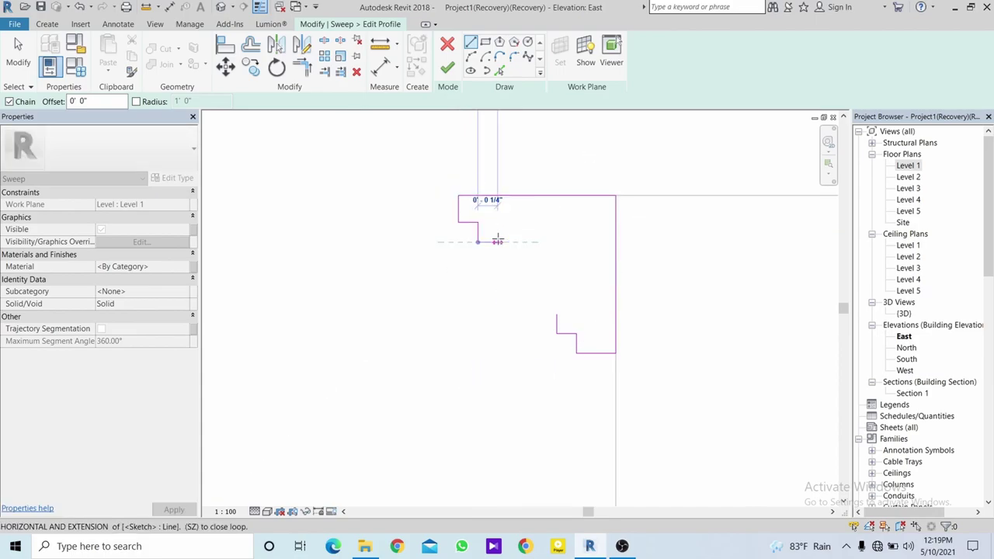
click(497, 242)
key(Escape)
key(Escape)
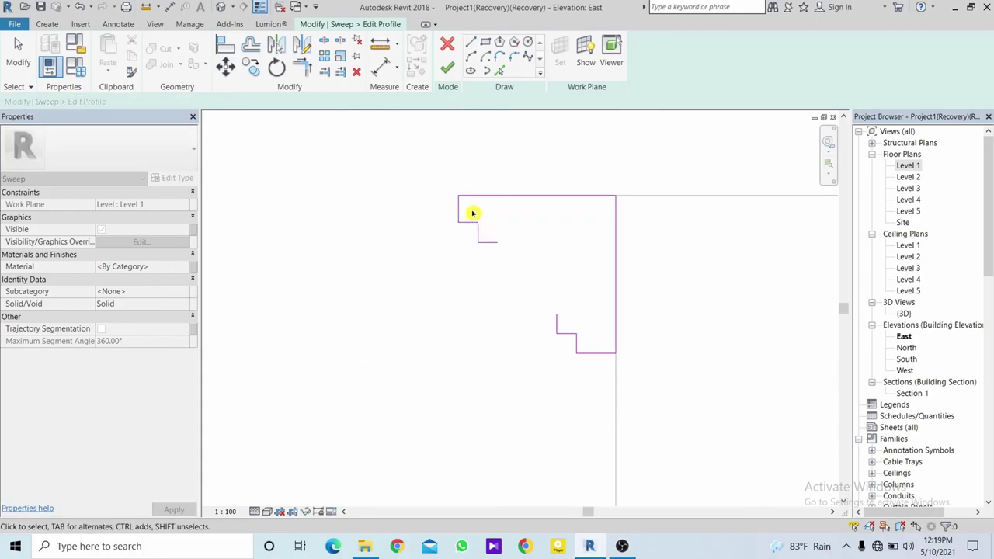
click(444, 213)
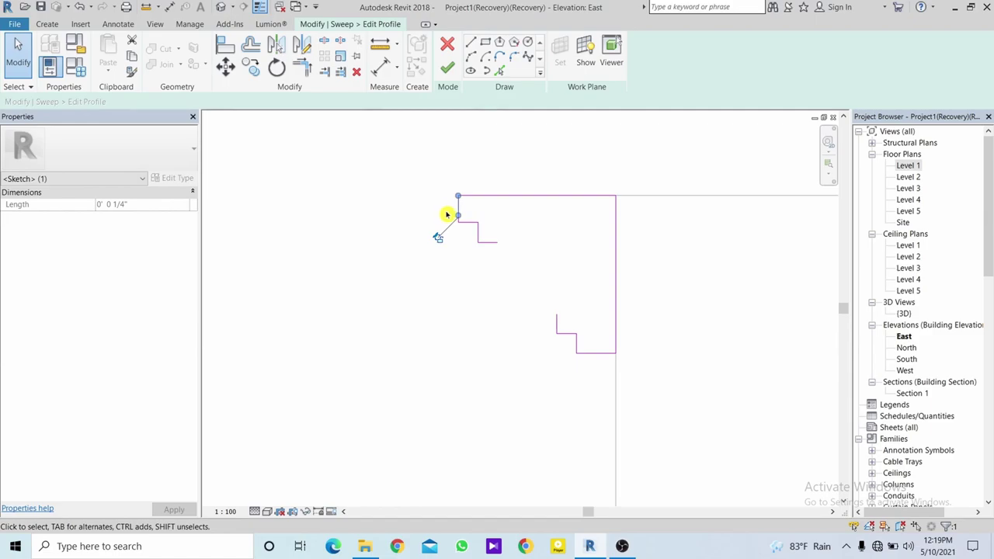
key(Delete)
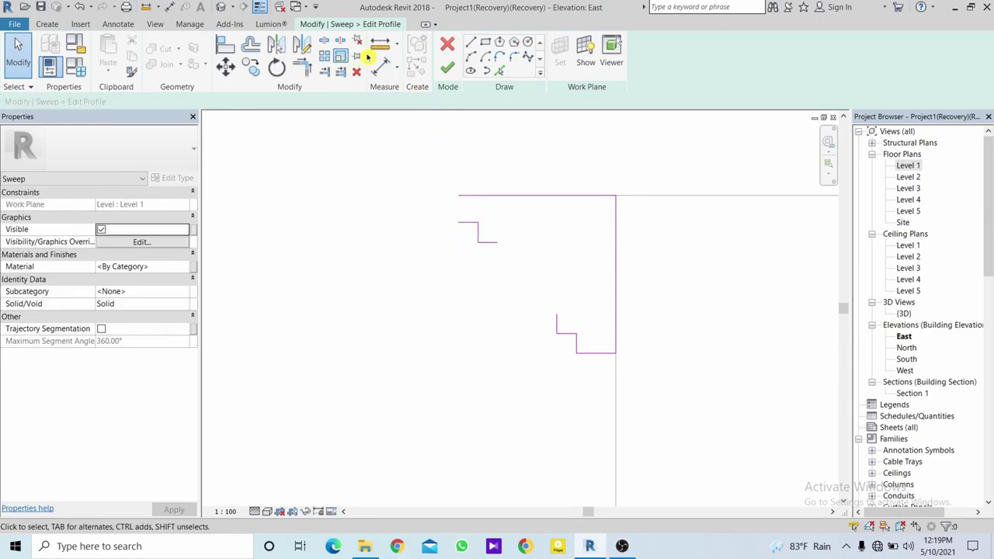
Draw the rounded front nose arc at the profile's top corner.
click(471, 58)
click(459, 198)
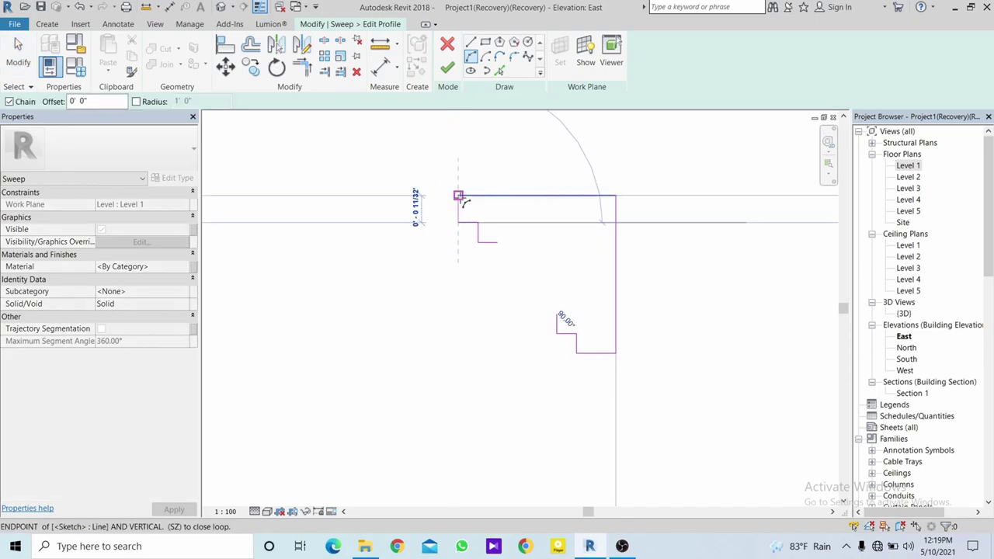
scroll(457, 206, up, 2)
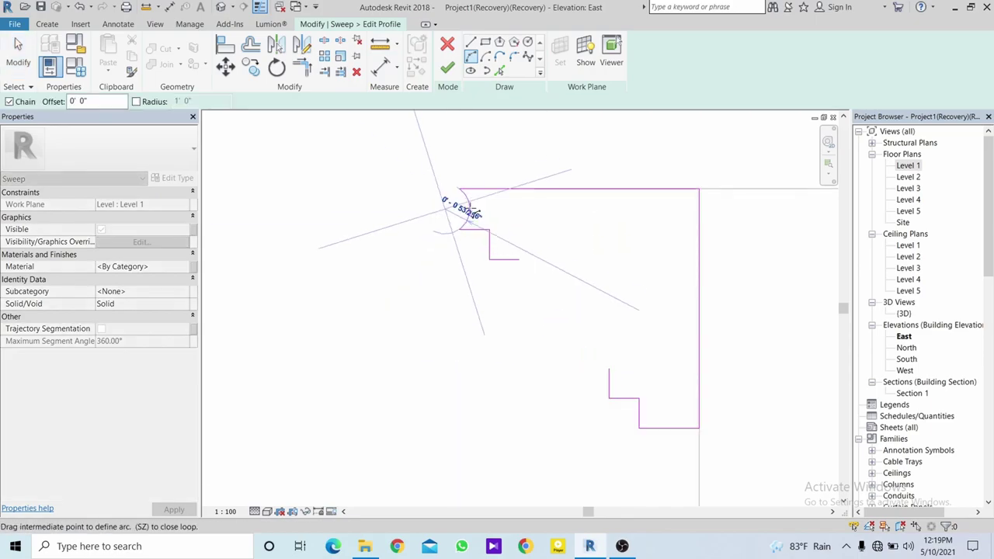
scroll(443, 212, up, 1)
scroll(440, 212, up, 1)
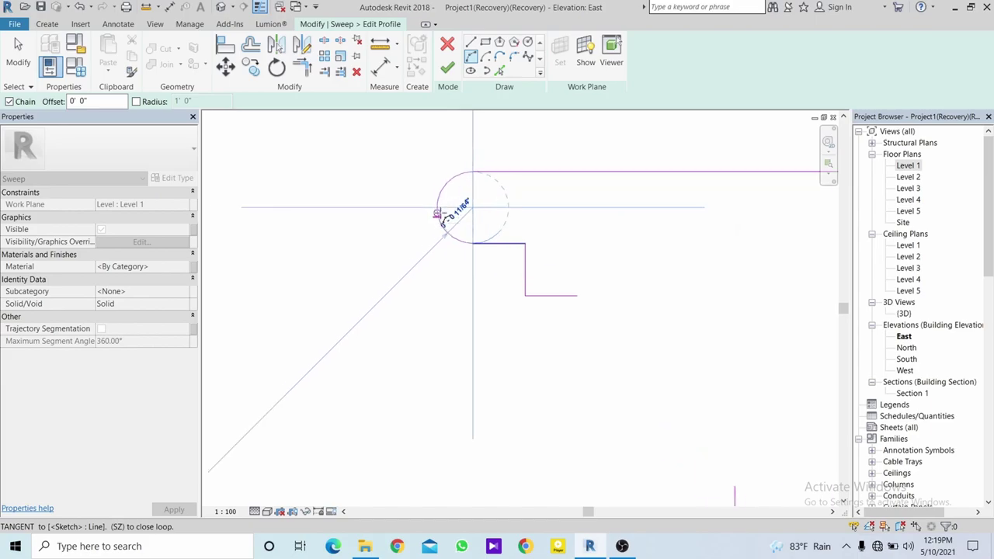
click(455, 212)
scroll(454, 215, up, 1)
click(456, 213)
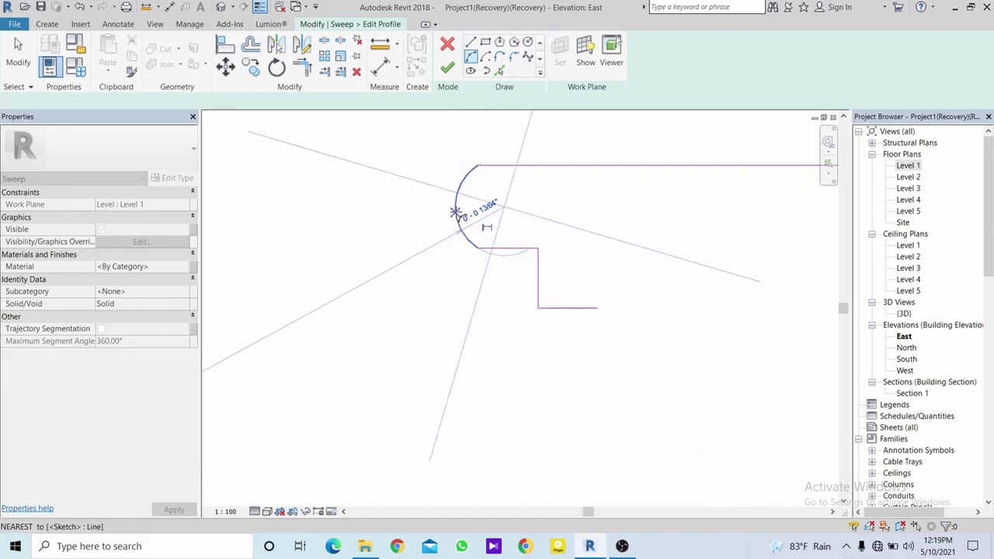
scroll(629, 244, down, 1)
scroll(598, 225, down, 1)
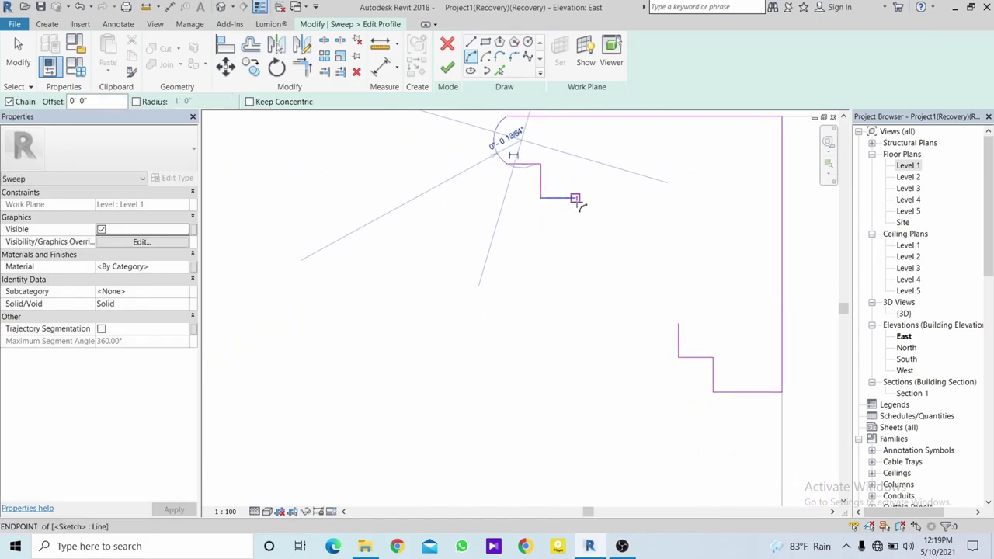
Add a tangent arc for the curved underside and close the profile at its start point.
click(576, 198)
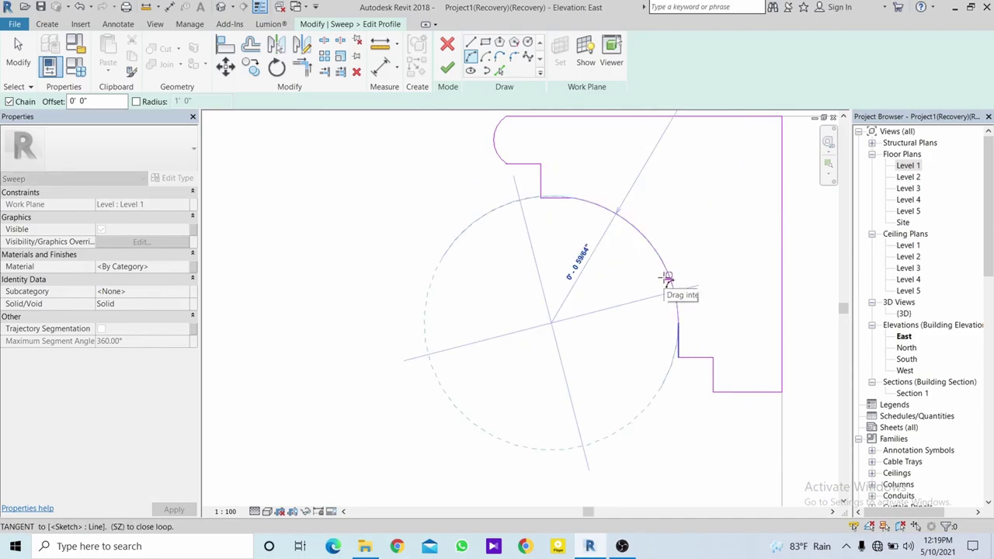
click(668, 279)
scroll(645, 326, down, 1)
middle_drag(635, 311, 552, 225)
scroll(576, 242, down, 1)
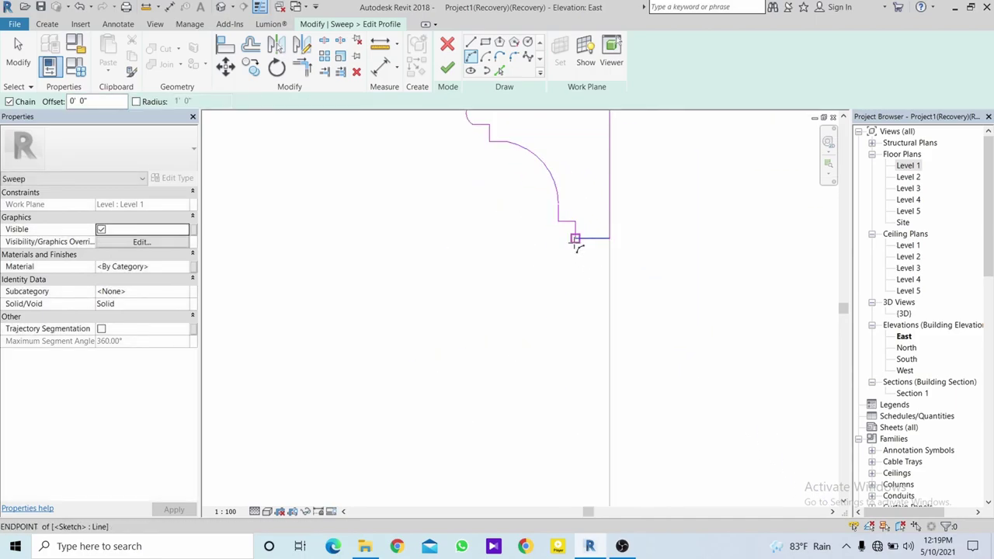
click(575, 239)
scroll(583, 249, down, 1)
key(Escape)
key(Escape)
middle_drag(577, 257, 570, 304)
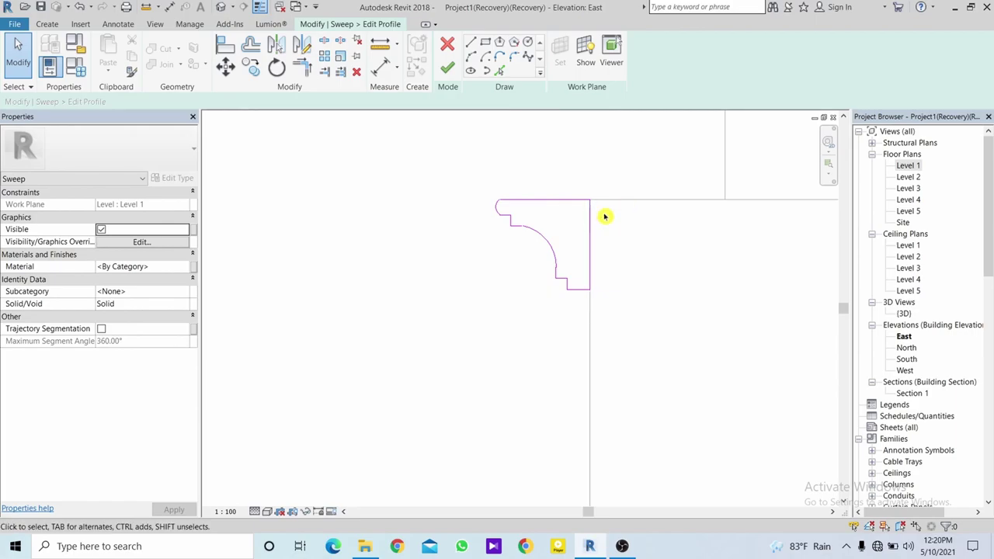
Finish the profile, sweep and in-place model, then select the cap in the 3D view.
click(449, 70)
click(450, 70)
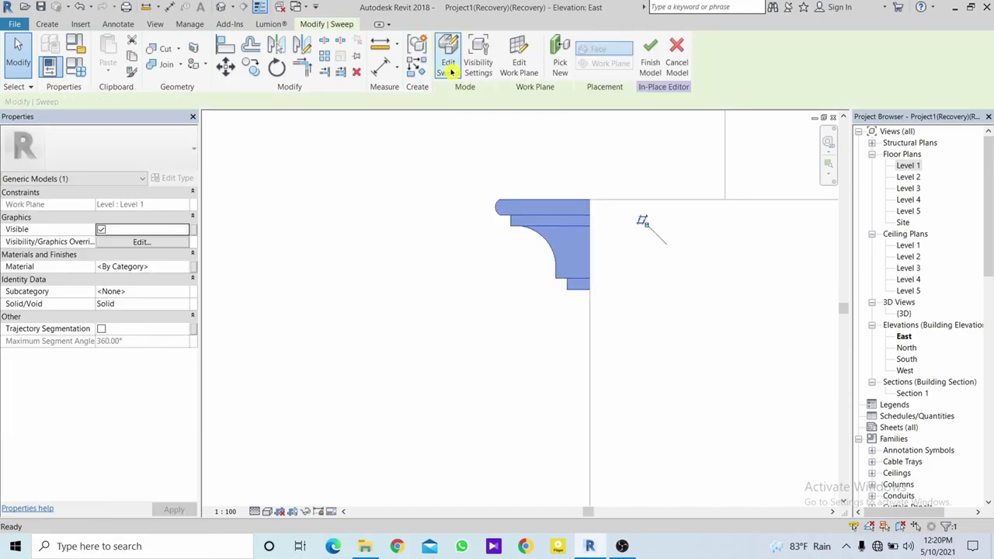
click(658, 62)
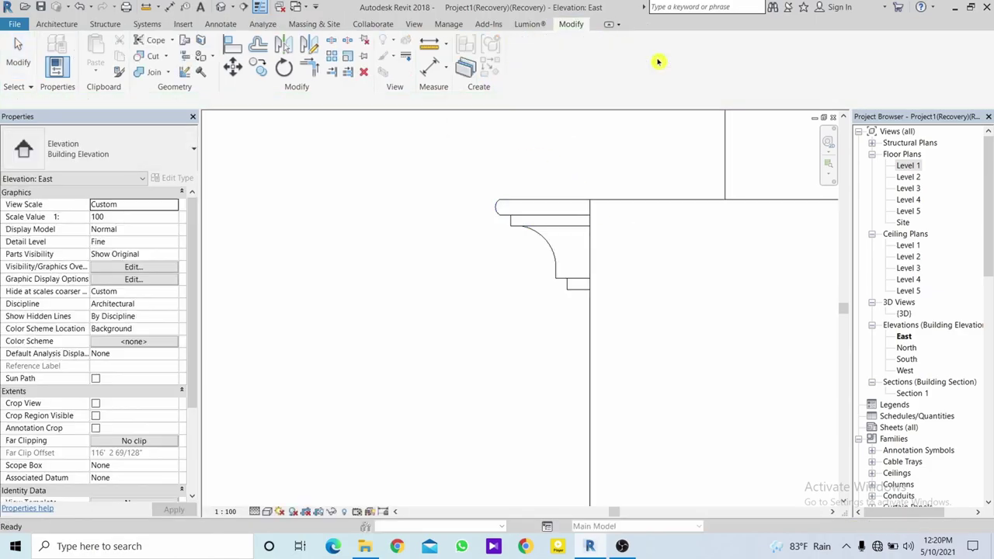
double_click(905, 314)
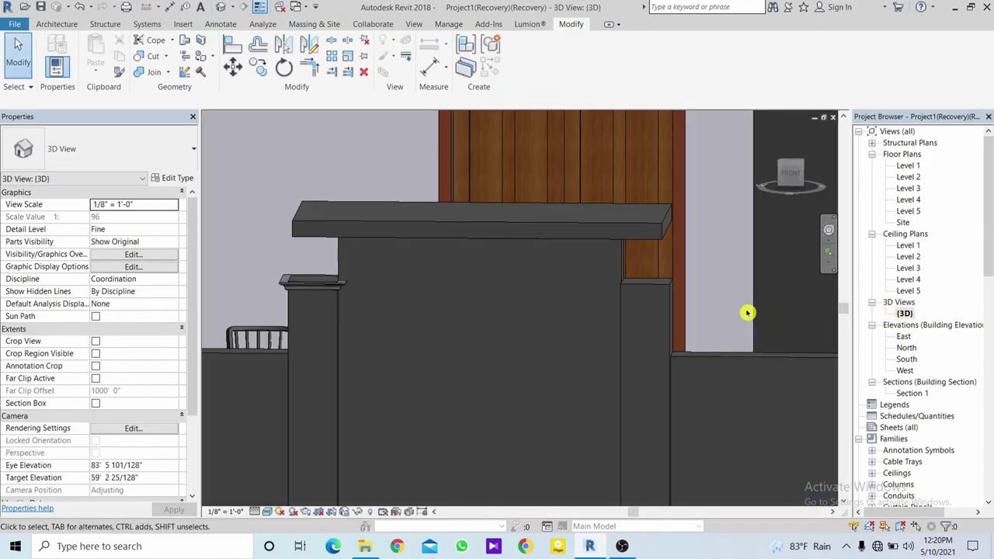
mouse_move(747, 314)
shift+middle_down()
mouse_move(497, 243)
mouse_move(515, 251)
mouse_move(487, 290)
mouse_move(448, 238)
mouse_move(490, 236)
mouse_move(533, 272)
mouse_move(718, 284)
mouse_move(566, 309)
shift+middle_up()
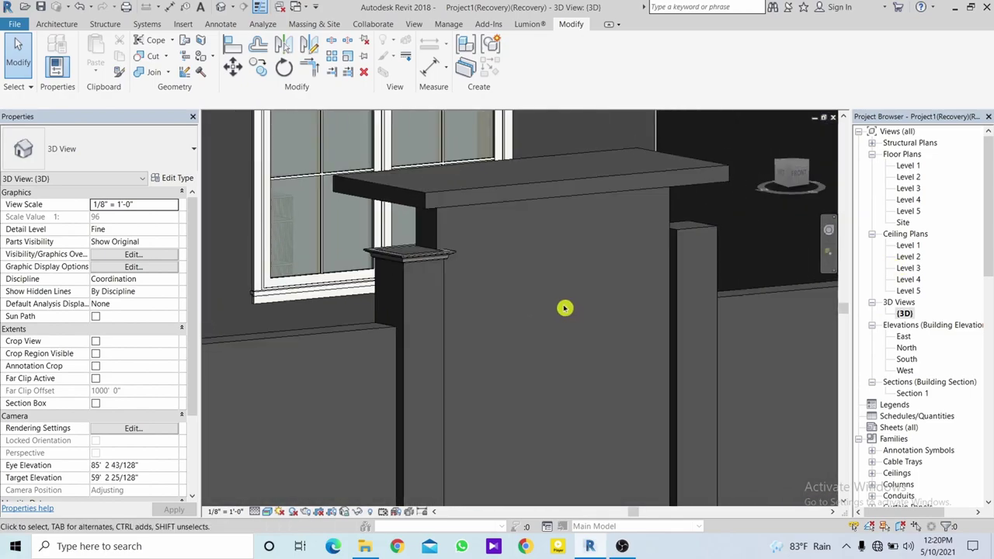
click(433, 260)
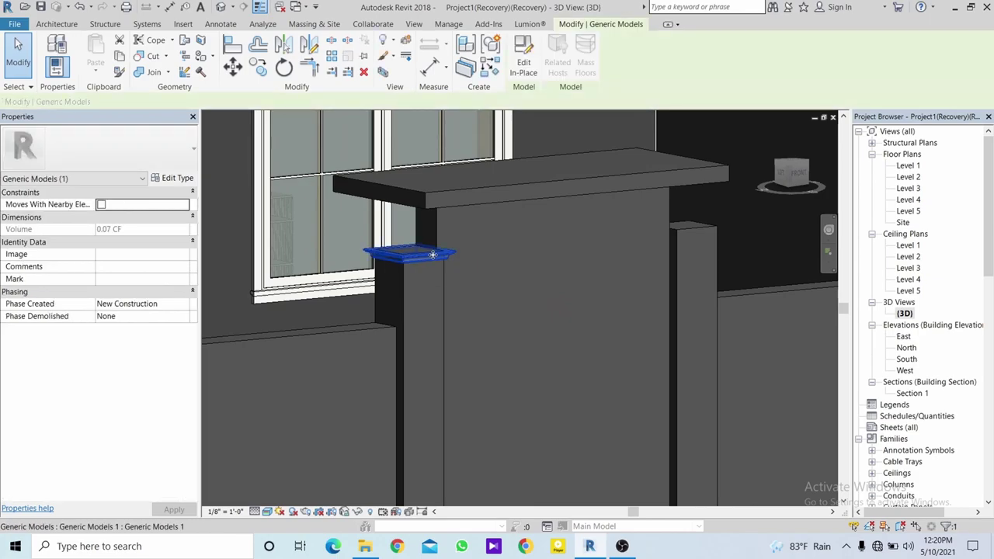
Reopen the cap model in-place, select the sweep and switch to the Site plan.
click(524, 60)
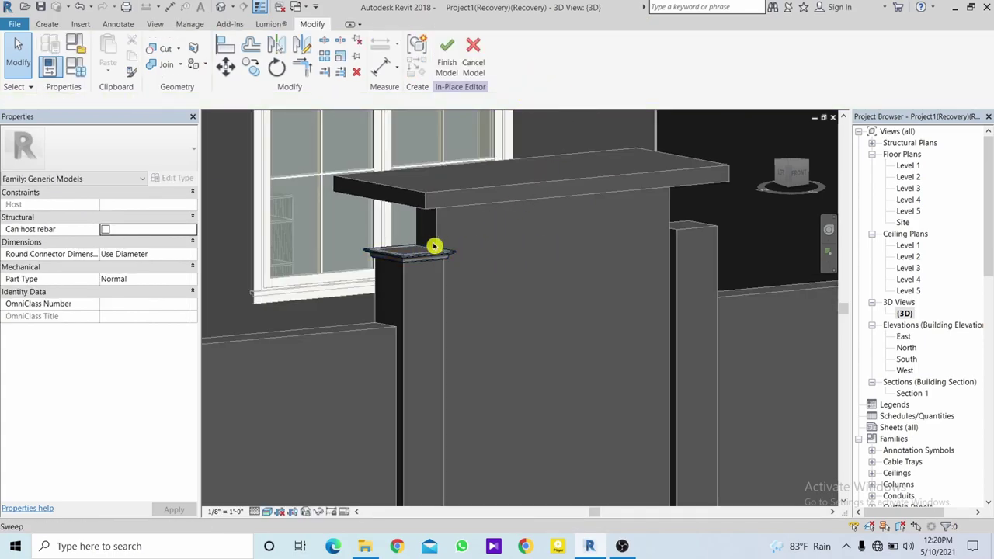
click(442, 254)
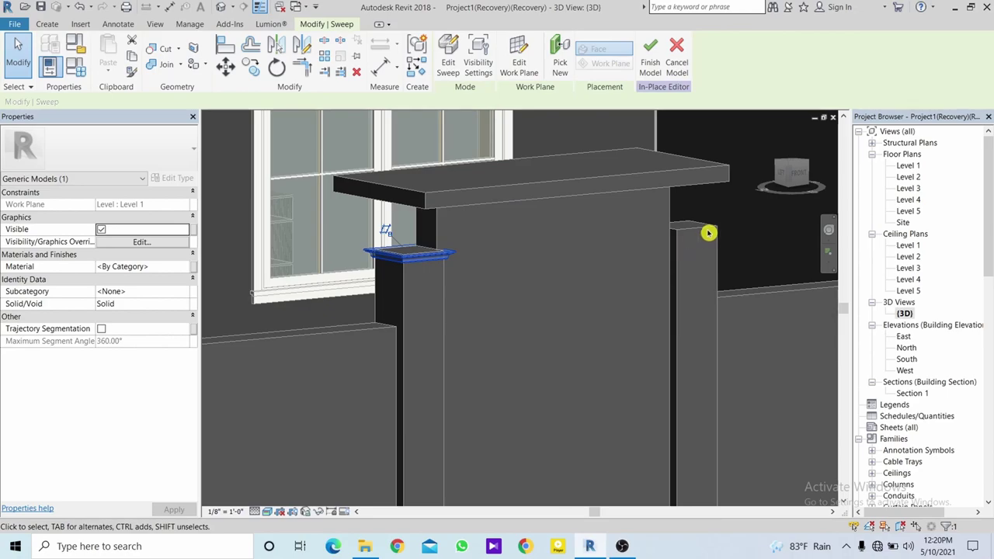
double_click(908, 165)
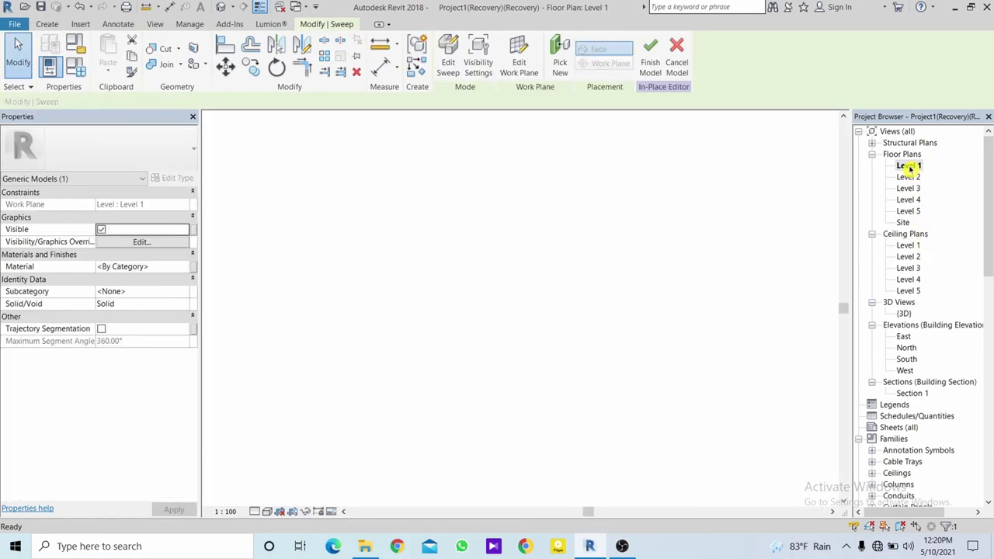
scroll(628, 241, down, 2)
scroll(687, 228, up, 2)
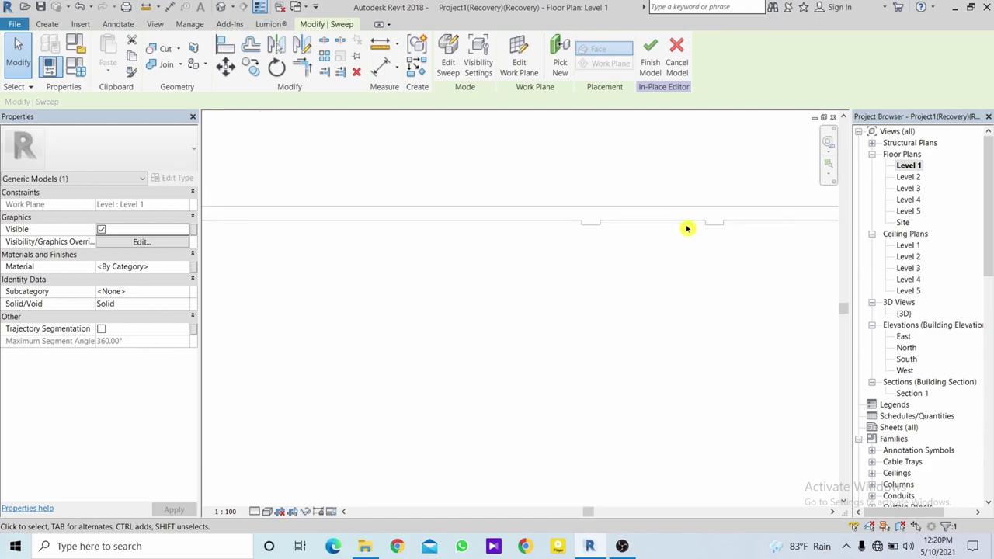
double_click(903, 223)
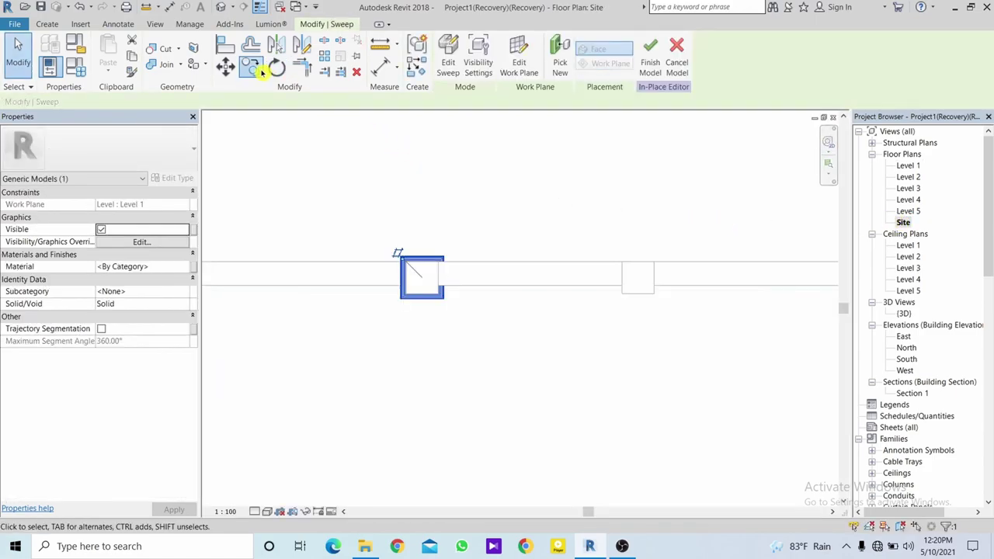
Copy the cap sweep from its corner onto the second pillar.
click(261, 69)
scroll(420, 281, up, 2)
scroll(400, 257, up, 1)
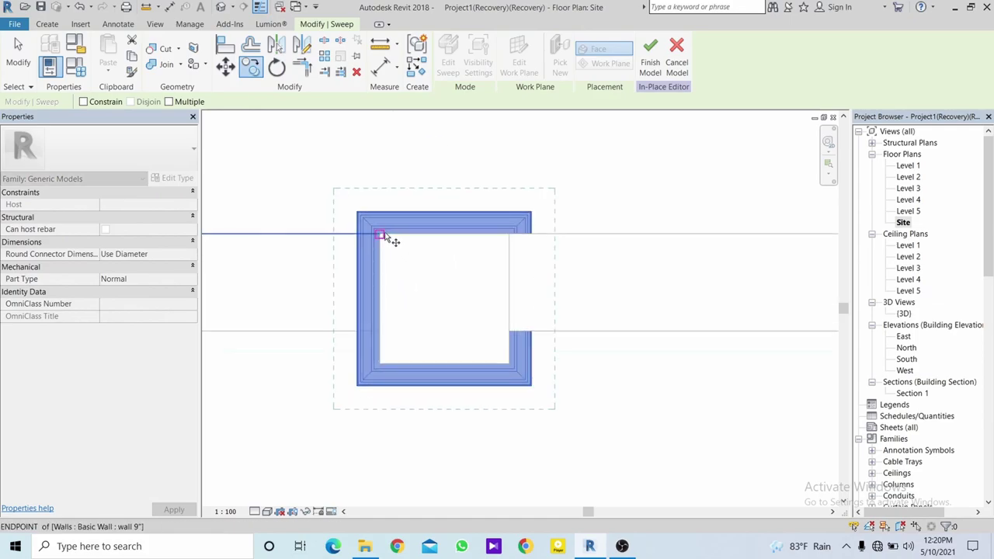
click(382, 235)
middle_drag(575, 233, 260, 229)
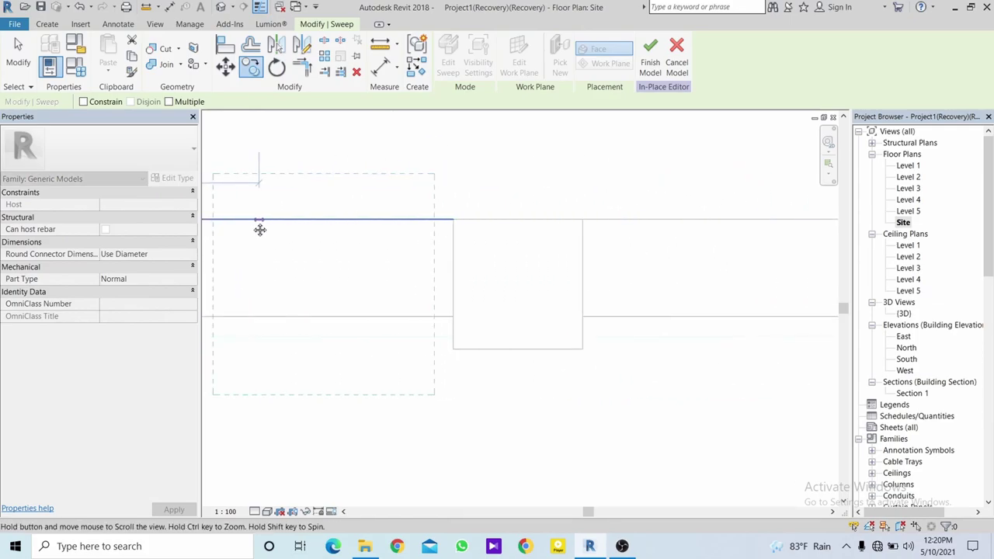
click(450, 220)
scroll(450, 248, down, 3)
scroll(458, 272, down, 2)
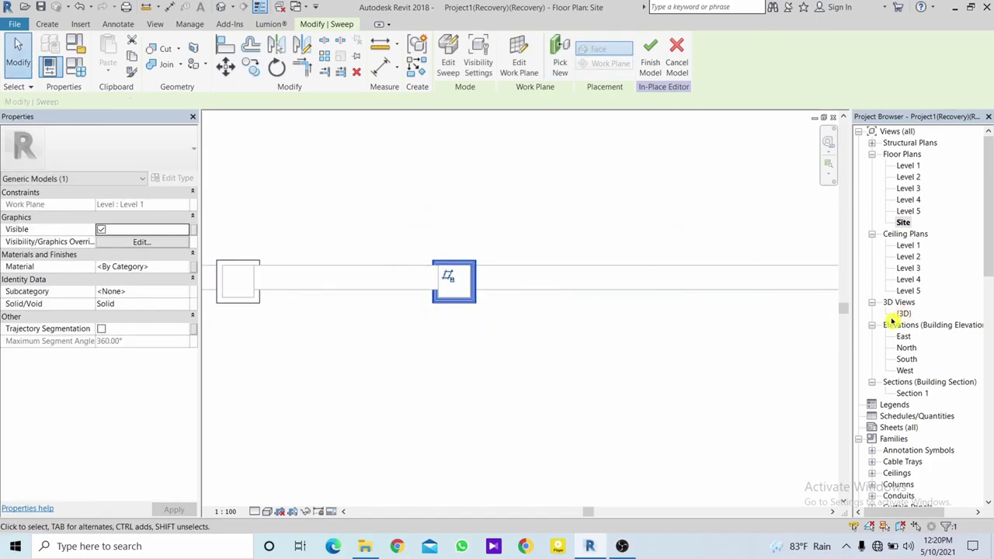
In the South elevation, copy the left pillar cap 1' 3 231/256" up to the slab corner.
double_click(906, 359)
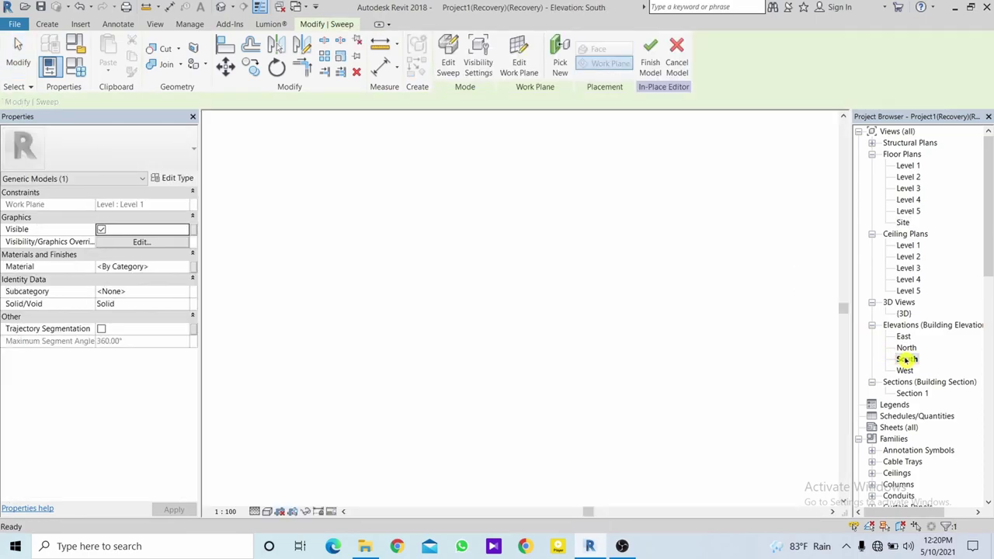
scroll(466, 287, up, 2)
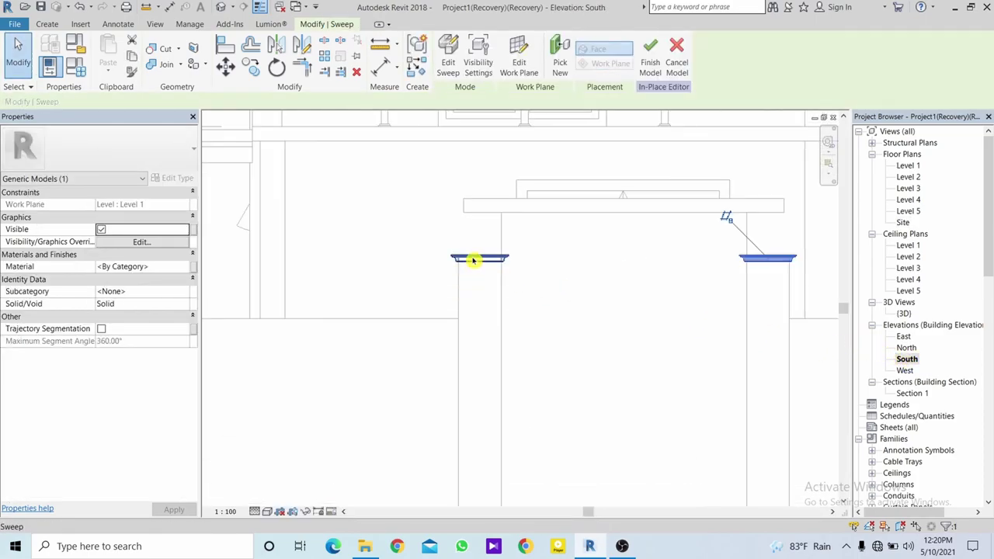
click(474, 258)
click(263, 71)
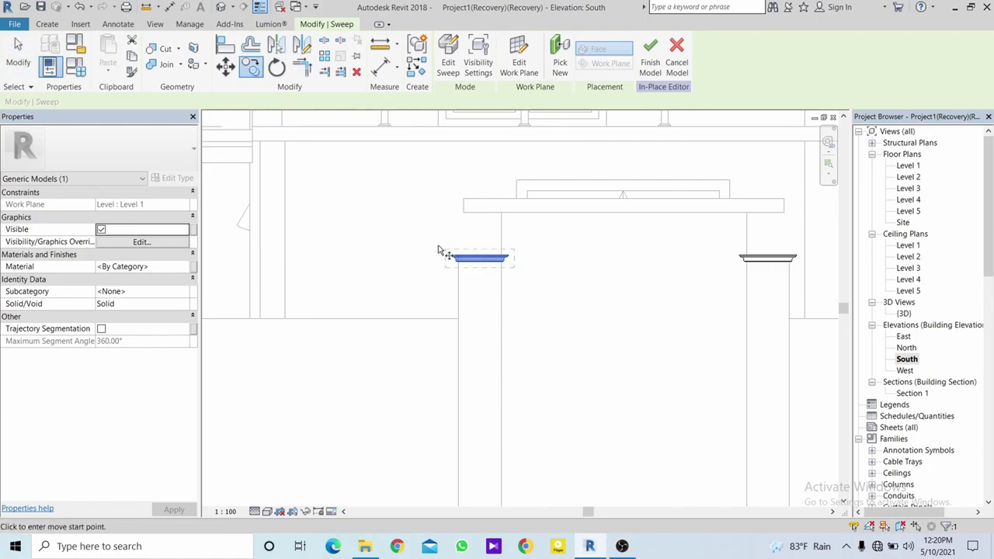
scroll(440, 251, up, 4)
click(449, 245)
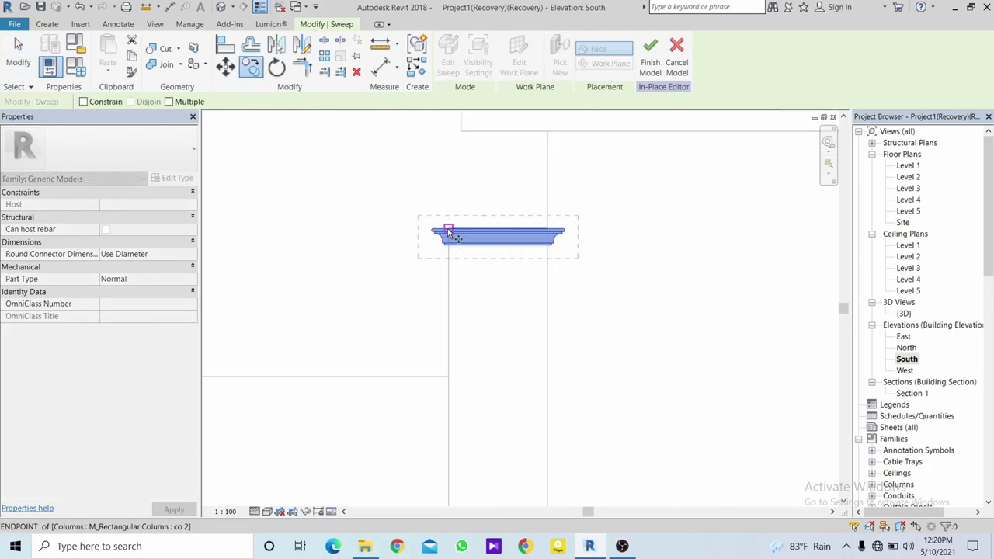
middle_drag(461, 116, 472, 191)
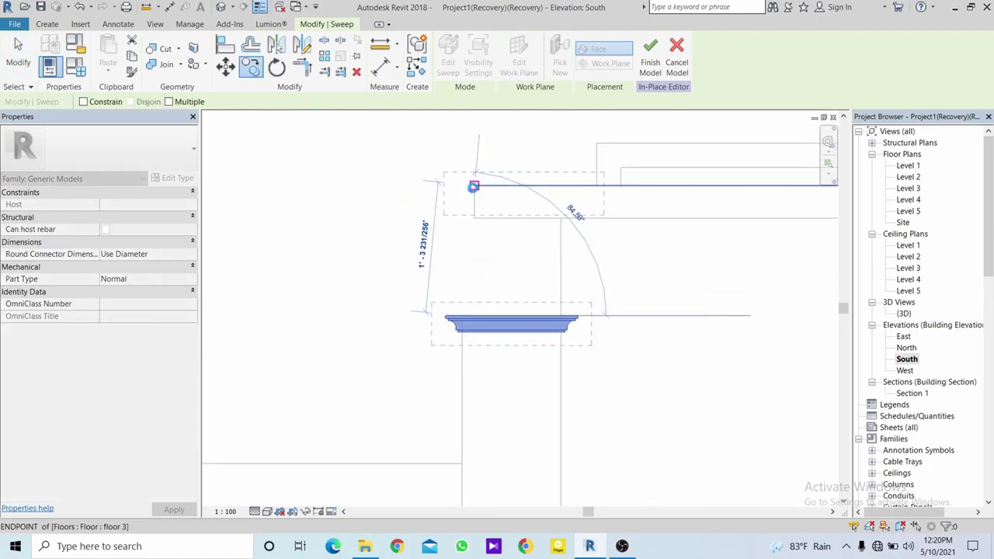
click(476, 186)
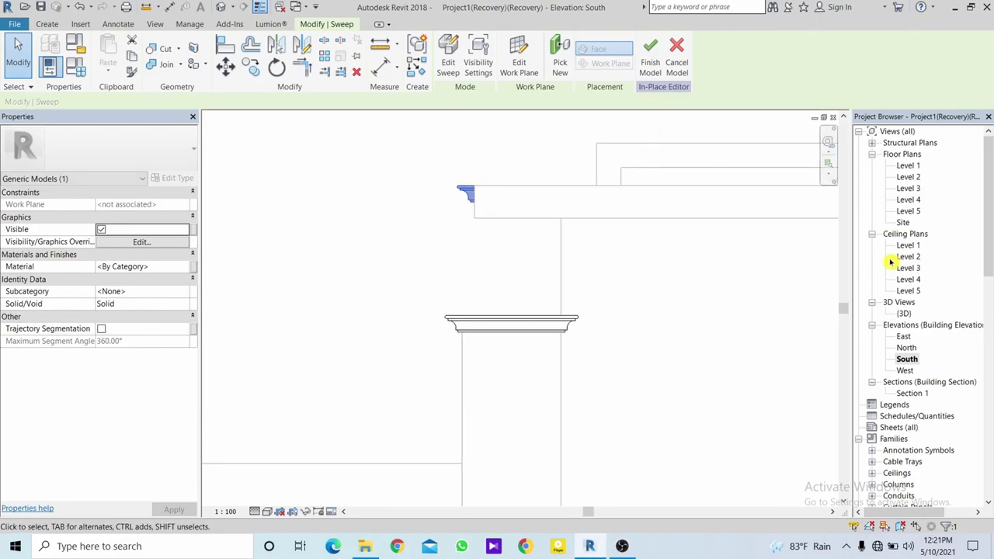
double_click(909, 166)
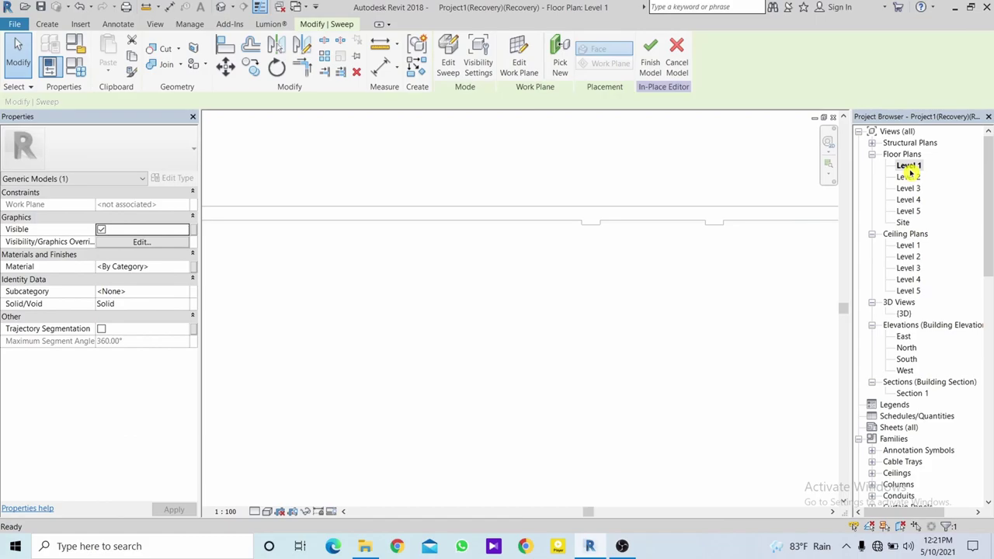
Locate and select the square cap sweep in 3D, then return to the Level 2 plan.
double_click(909, 177)
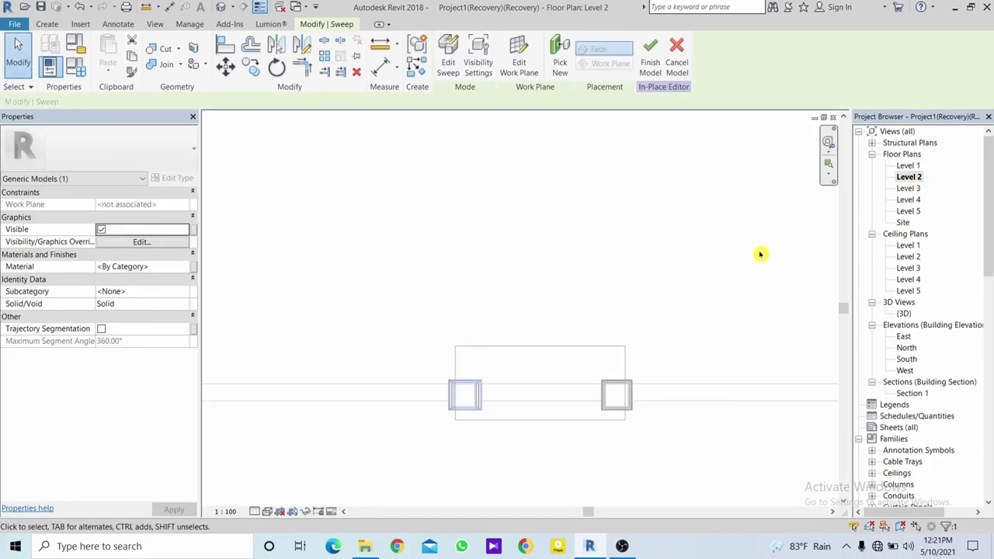
middle_drag(598, 369, 511, 280)
scroll(511, 280, up, 1)
click(583, 220)
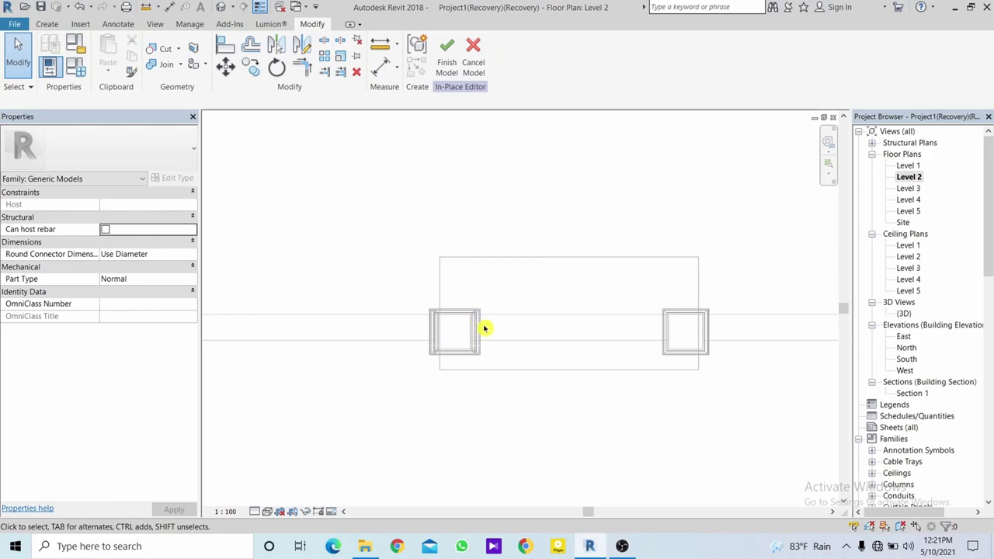
double_click(905, 313)
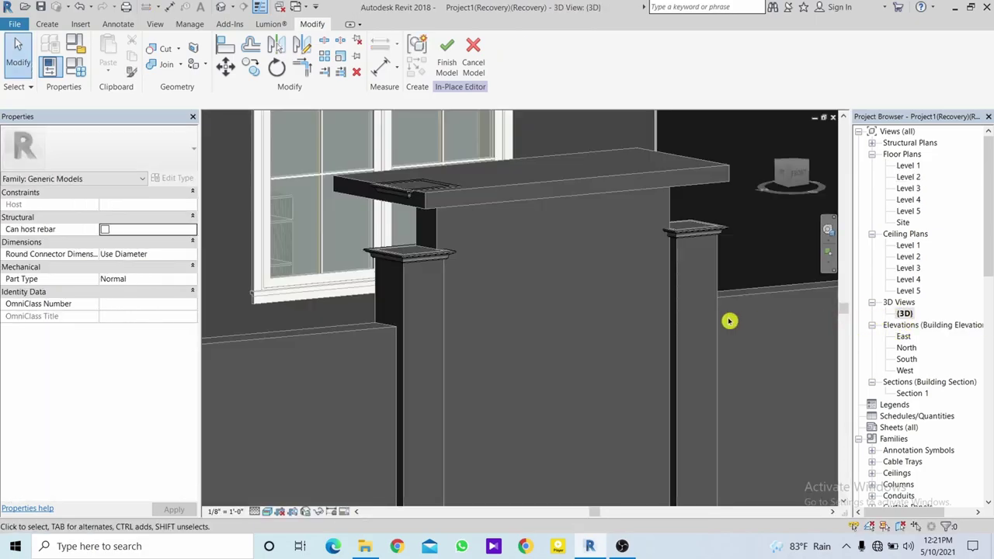
mouse_move(729, 321)
middle_down()
mouse_move(602, 345)
mouse_move(463, 395)
middle_up()
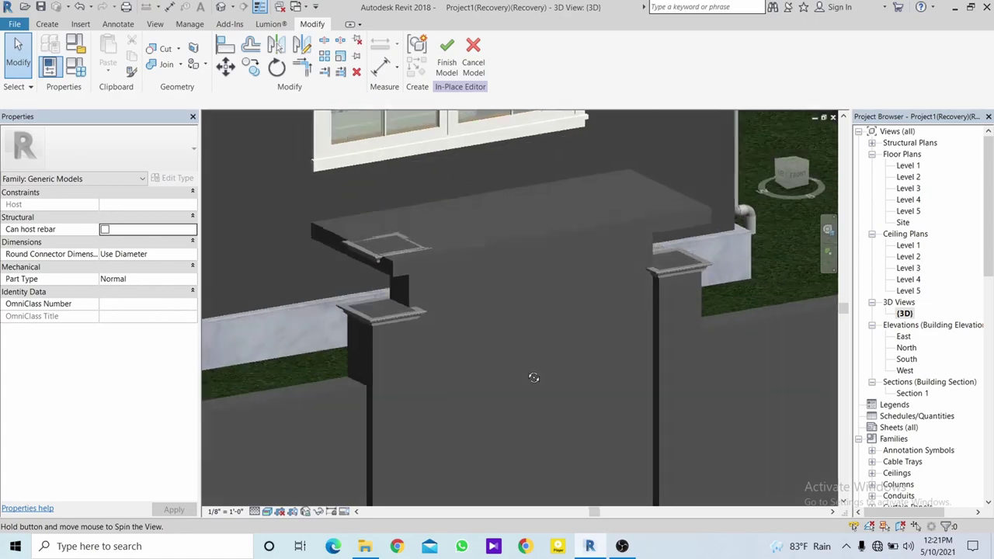
click(343, 296)
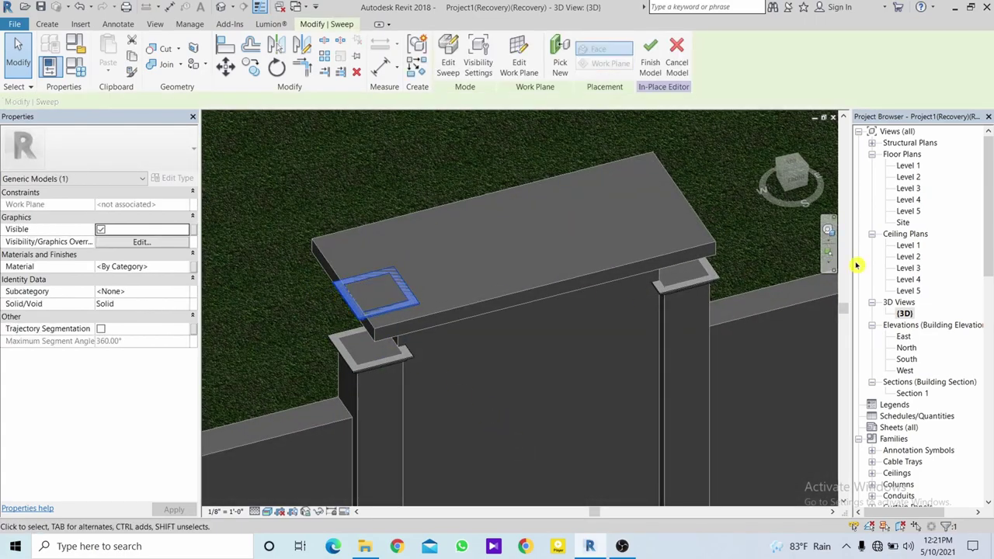
double_click(909, 177)
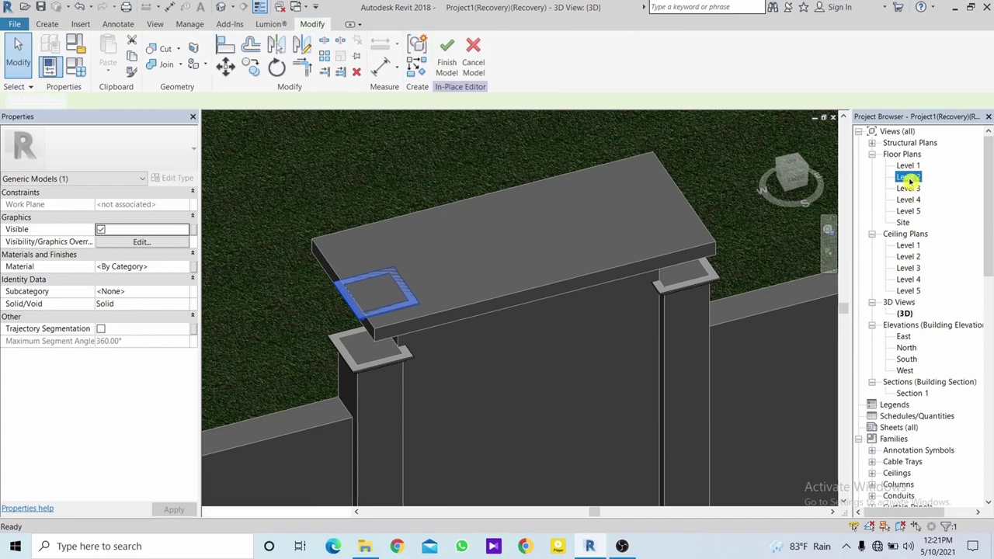
Move the square sweep 1'-8" straight up above the pillar.
click(230, 71)
click(415, 281)
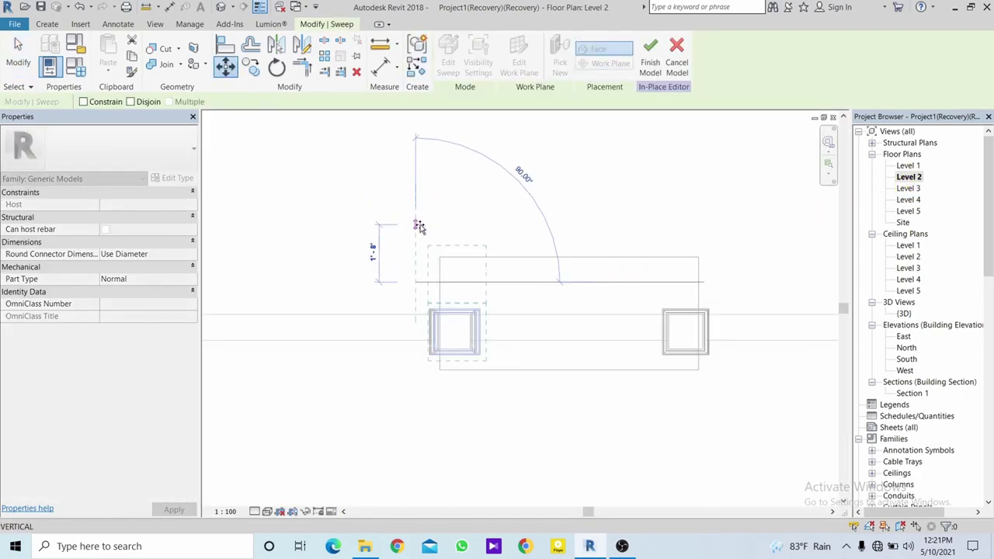
click(419, 228)
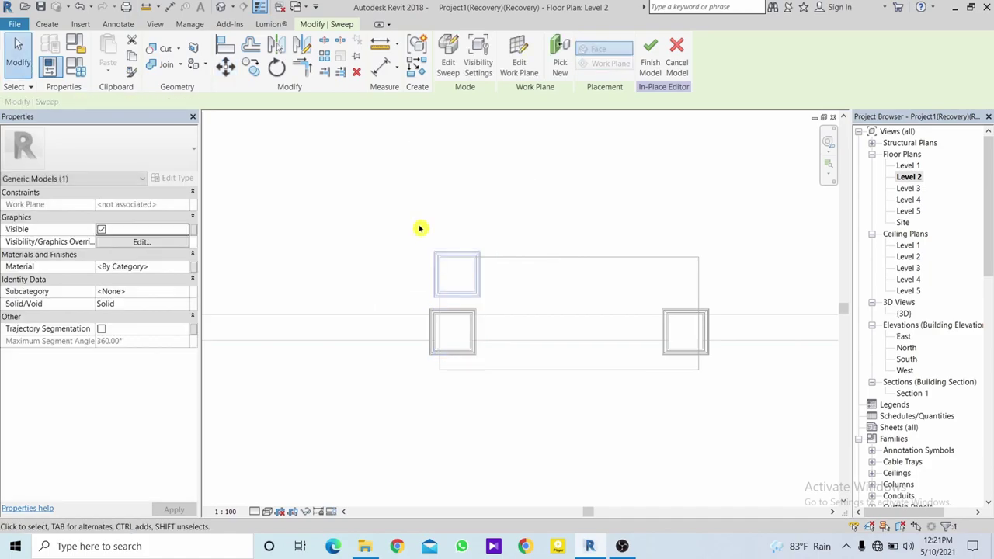
Snap the sweep onto the pillar's corner and open its path sketch for editing.
click(229, 72)
scroll(443, 261, up, 3)
scroll(482, 272, up, 3)
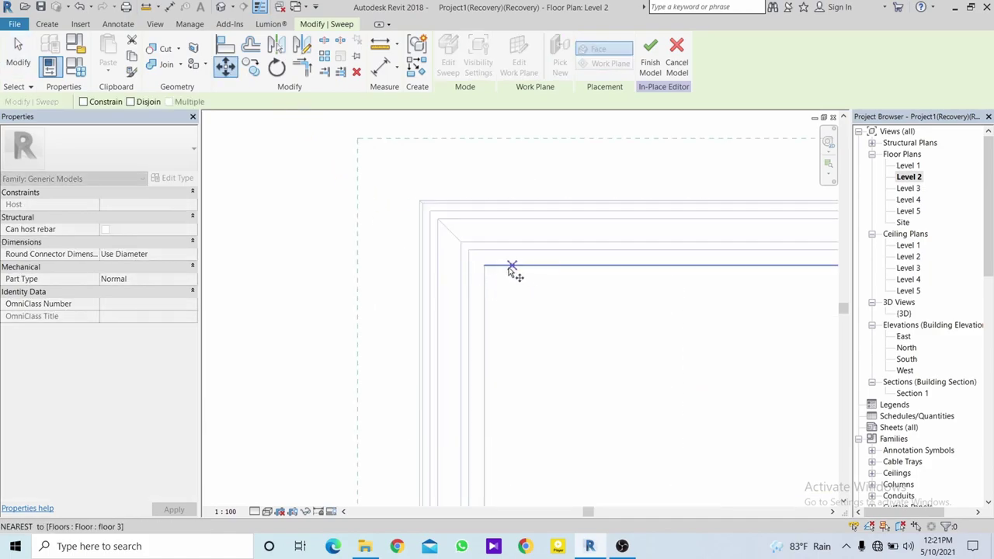
click(470, 251)
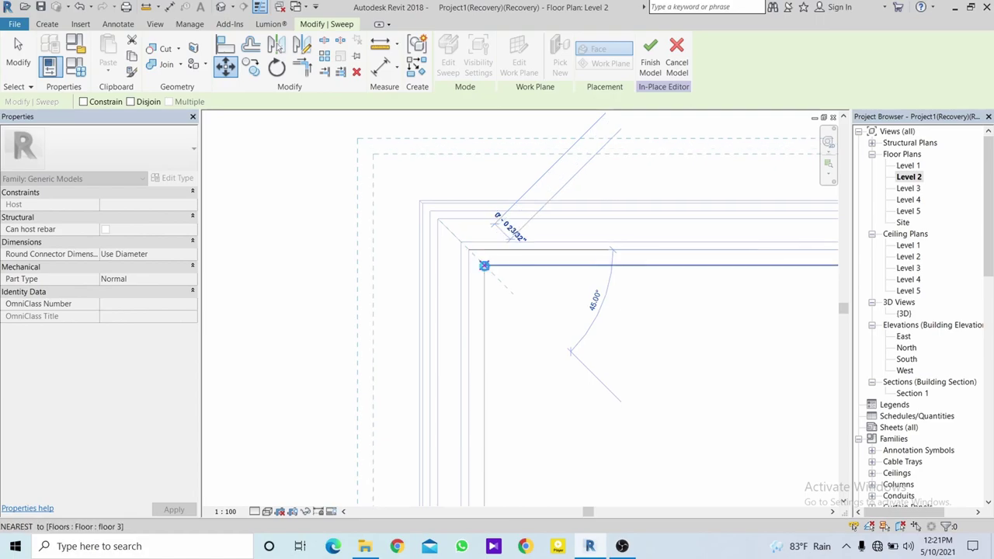
click(484, 264)
key(Escape)
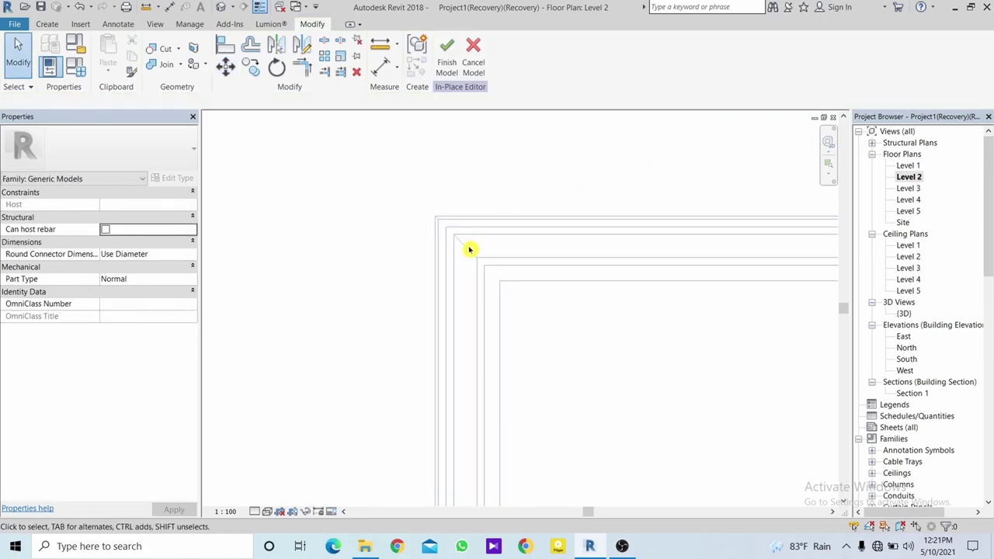
double_click(470, 250)
scroll(538, 305, up, 5)
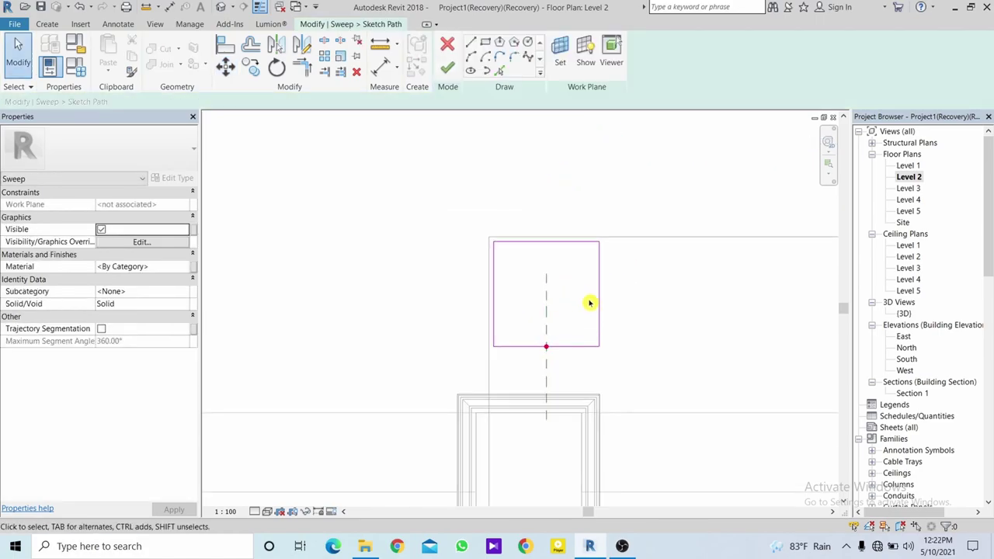
Stretch the sweep path's edges to span both pillars and align with the floor edge.
scroll(590, 303, down, 3)
drag(595, 269, 756, 295)
mouse_move(756, 295)
middle_down()
mouse_move(583, 274)
mouse_move(572, 263)
middle_up()
mouse_move(599, 268)
mouse_down()
mouse_move(770, 282)
mouse_move(751, 282)
mouse_up()
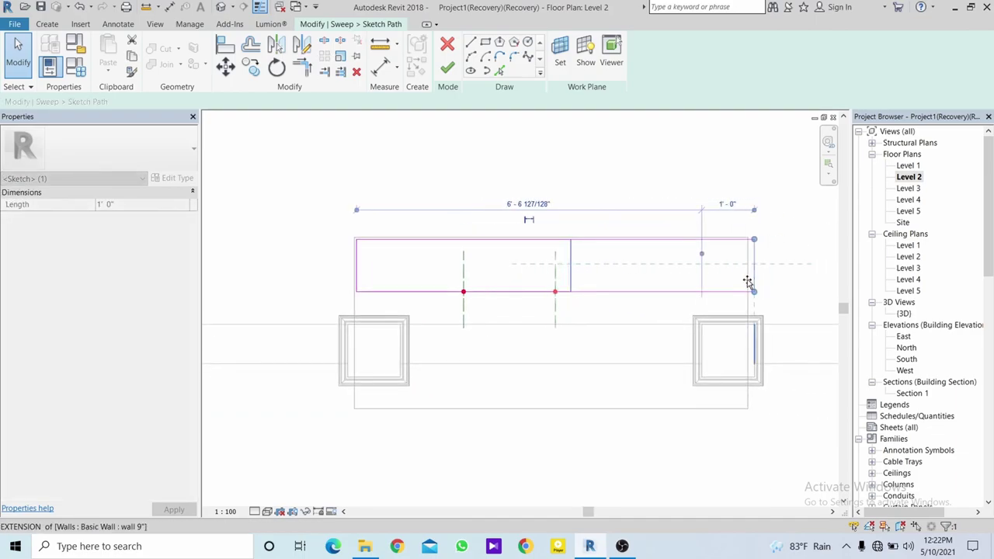
drag(644, 302, 628, 411)
scroll(571, 257, up, 3)
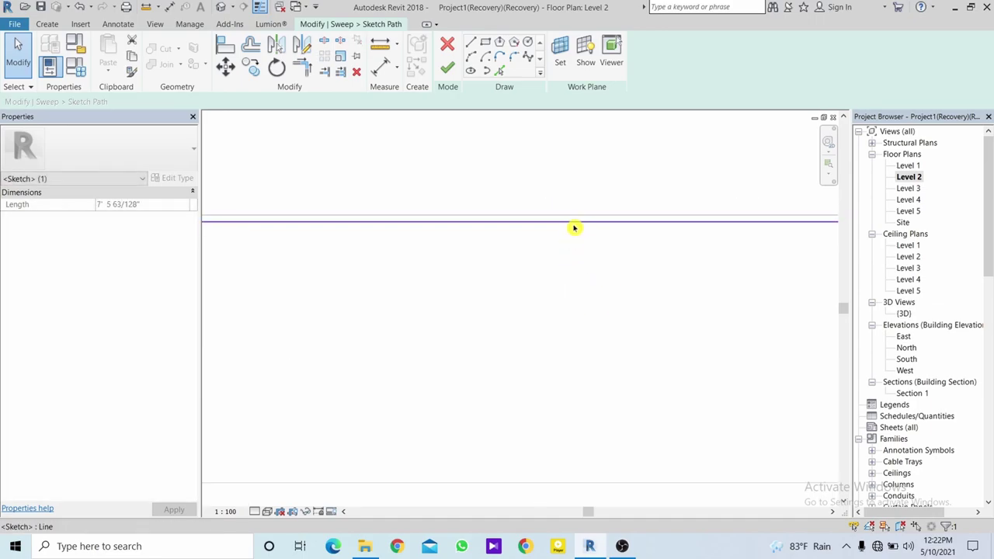
drag(577, 221, 578, 213)
scroll(570, 233, down, 3)
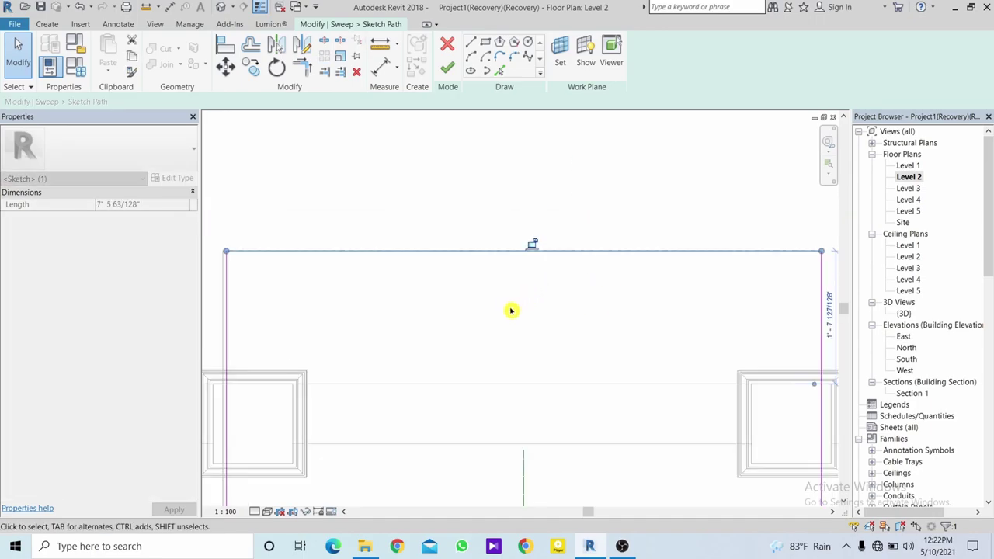
scroll(577, 262, up, 2)
scroll(499, 244, up, 2)
scroll(478, 241, up, 2)
drag(478, 241, 472, 240)
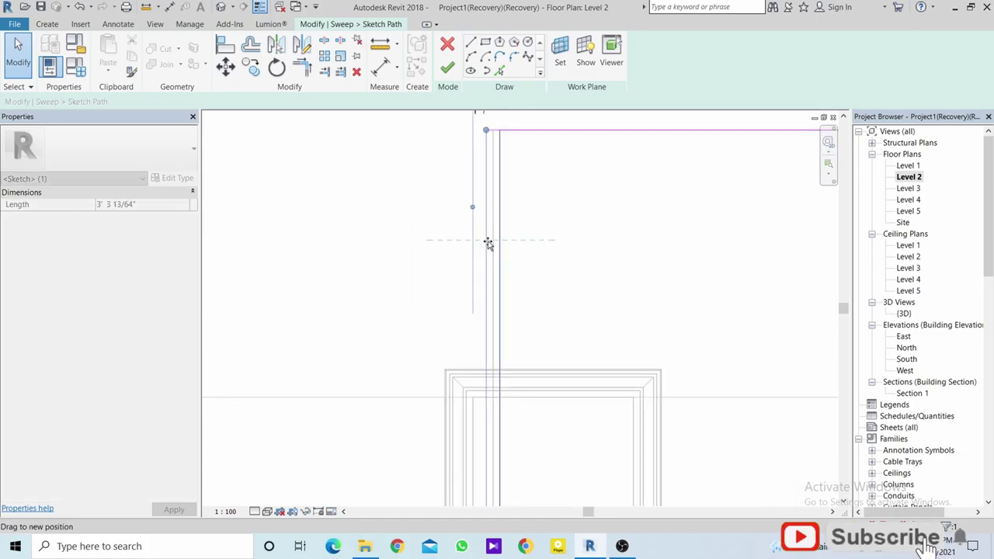
Finish the path sketch, the sweep and the in-place model.
click(454, 72)
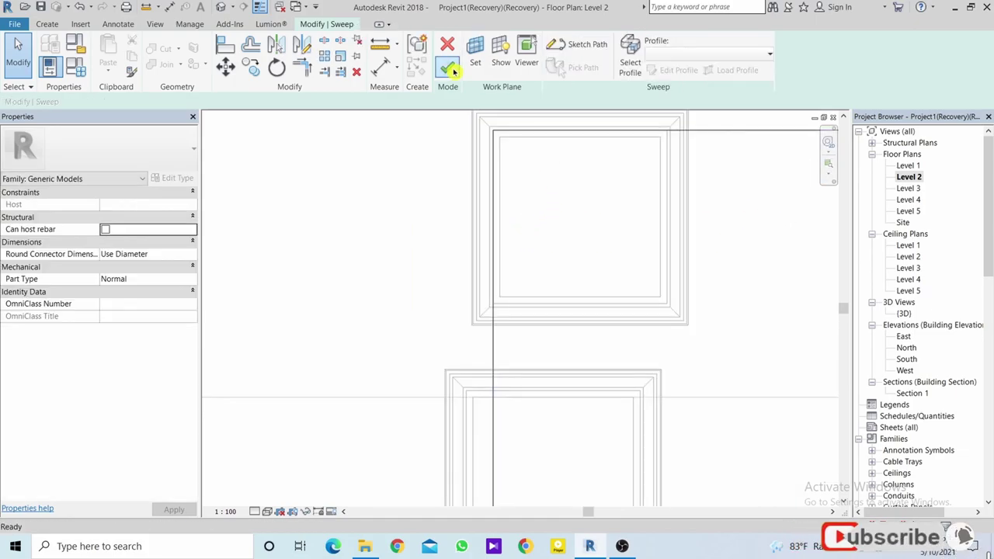
click(451, 68)
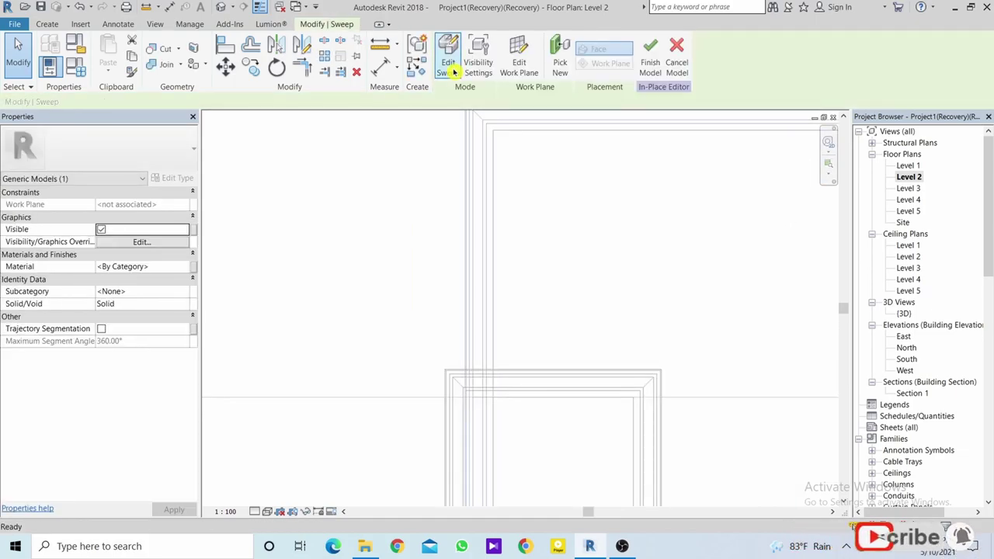
click(650, 63)
scroll(740, 233, down, 3)
Orbit and zoom out in 3D to inspect the capped wall section between the pillars.
double_click(900, 314)
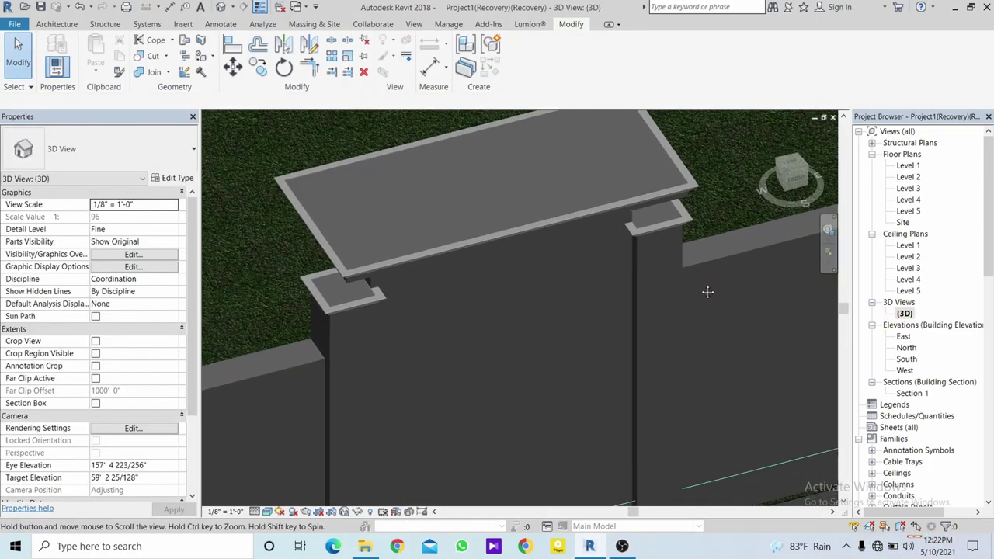
mouse_move(708, 292)
middle_down()
mouse_move(689, 345)
mouse_move(643, 215)
mouse_move(675, 282)
mouse_move(492, 333)
mouse_move(663, 344)
mouse_move(650, 339)
middle_up()
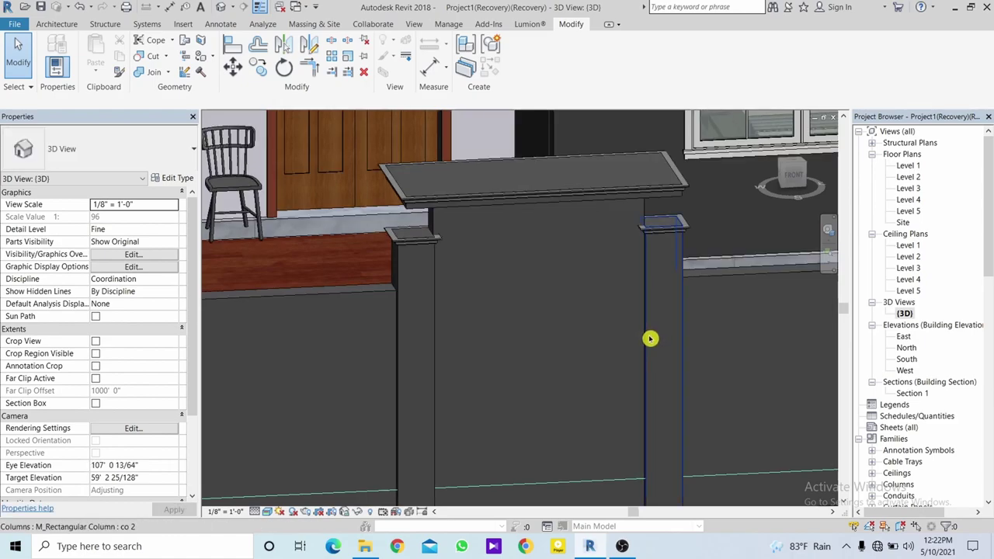
scroll(650, 339, up, 3)
scroll(544, 267, down, 3)
scroll(545, 267, down, 2)
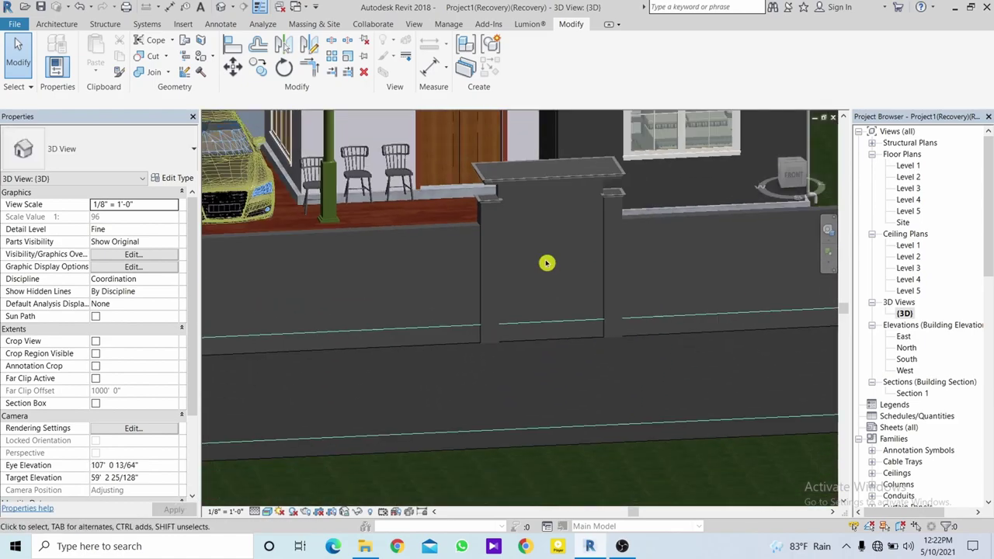
scroll(542, 328, down, 1)
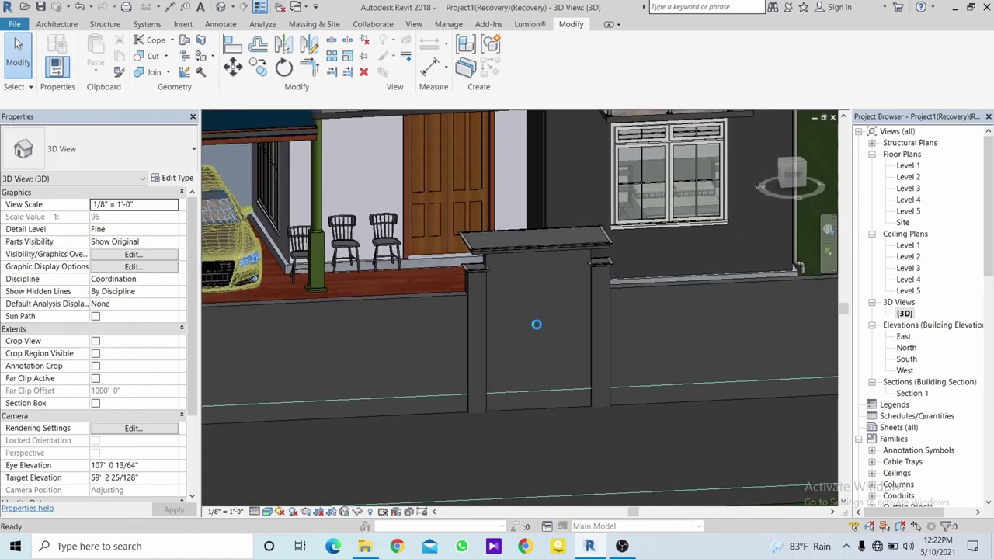
scroll(528, 233, down, 2)
scroll(492, 218, down, 1)
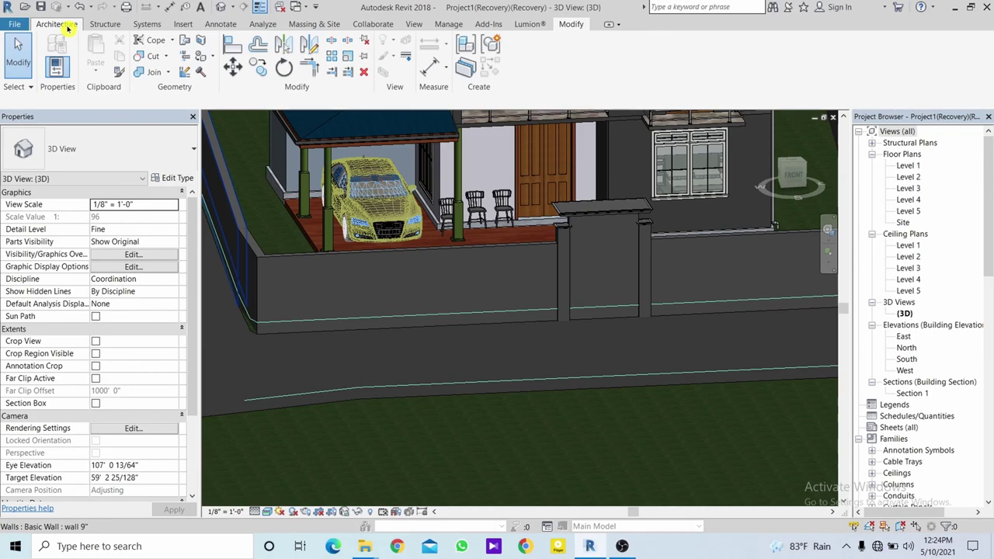
Load the GTTT.rfa family from the Desktop into the project.
click(188, 27)
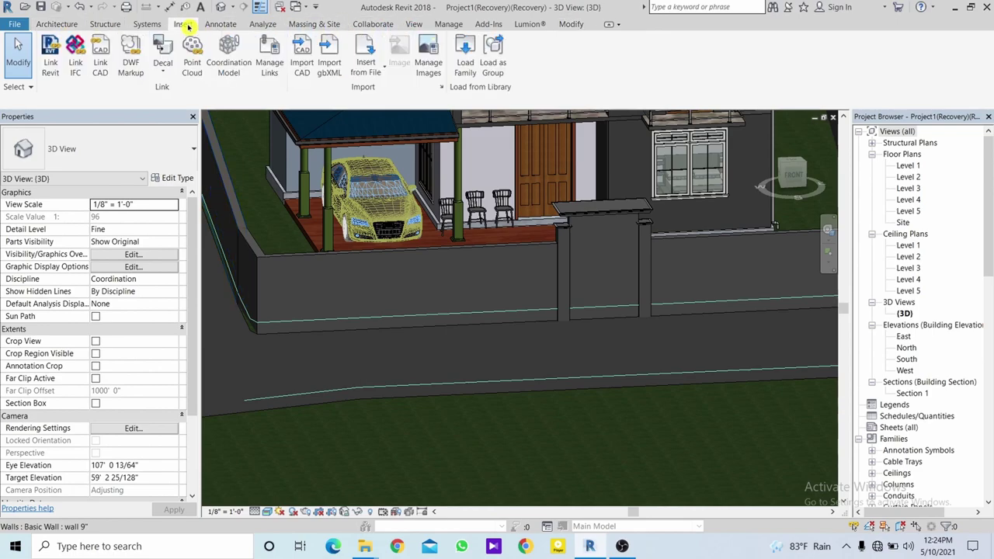
click(466, 69)
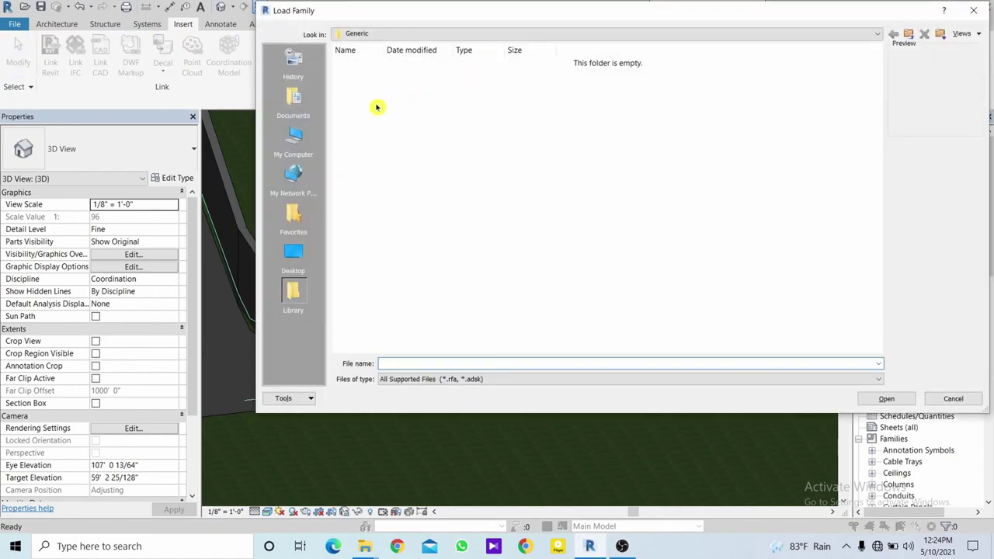
click(303, 253)
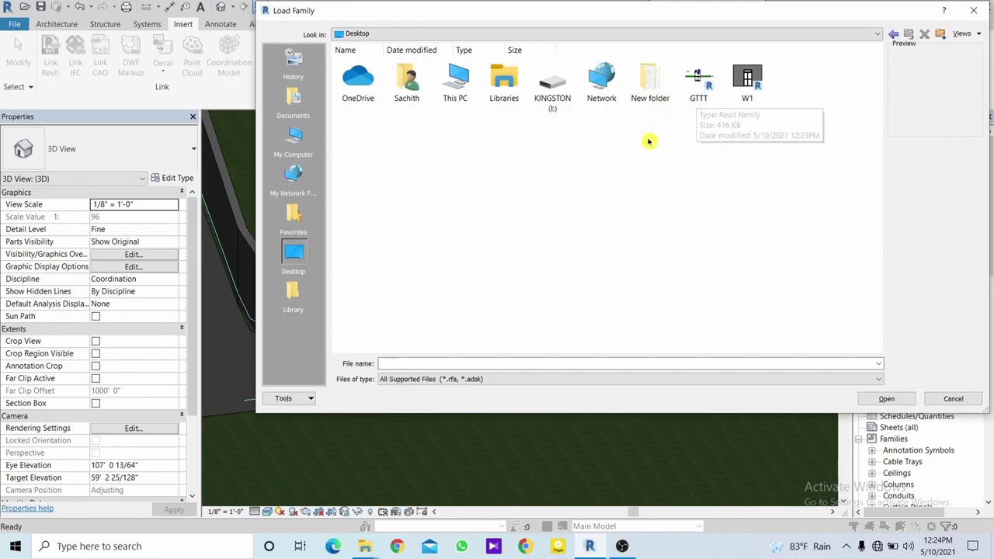
click(687, 80)
double_click(689, 80)
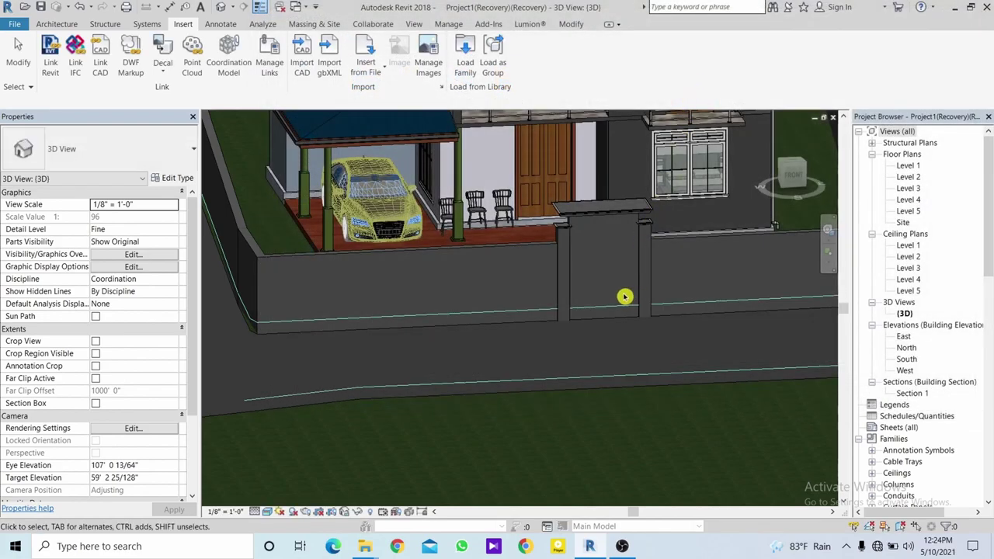
Place a GTTT rolling shutter door in the gate opening of the boundary wall.
click(64, 23)
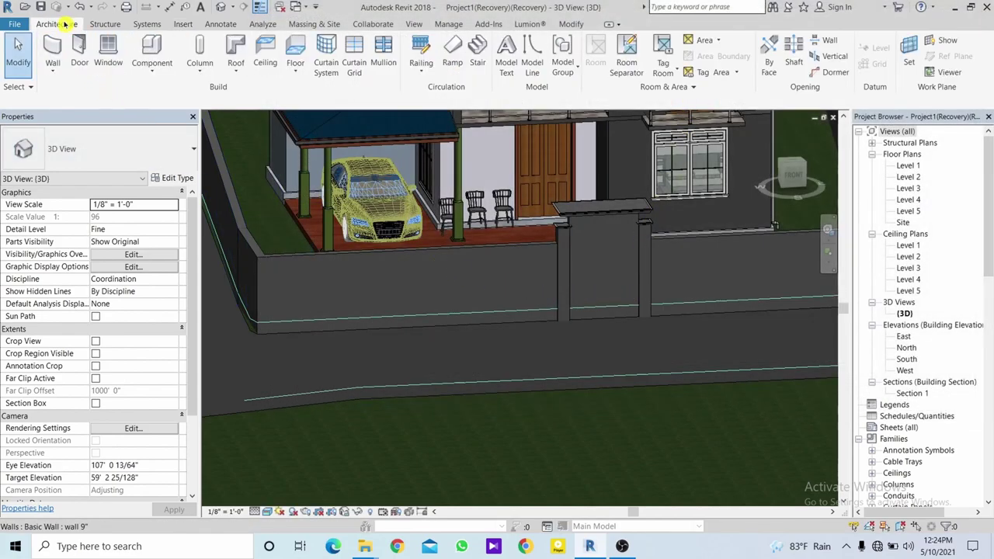
click(85, 53)
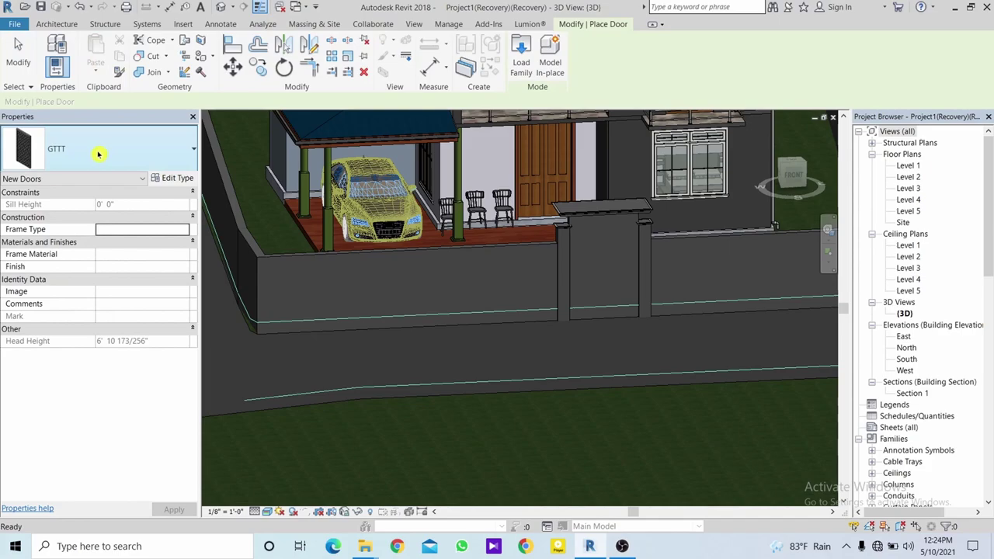
click(602, 274)
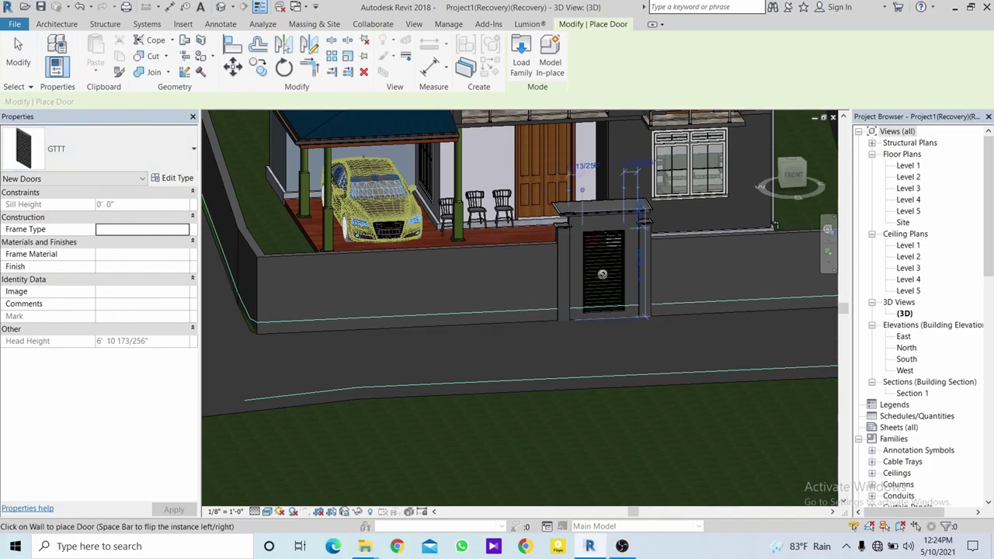
scroll(605, 303, up, 2)
scroll(582, 284, up, 2)
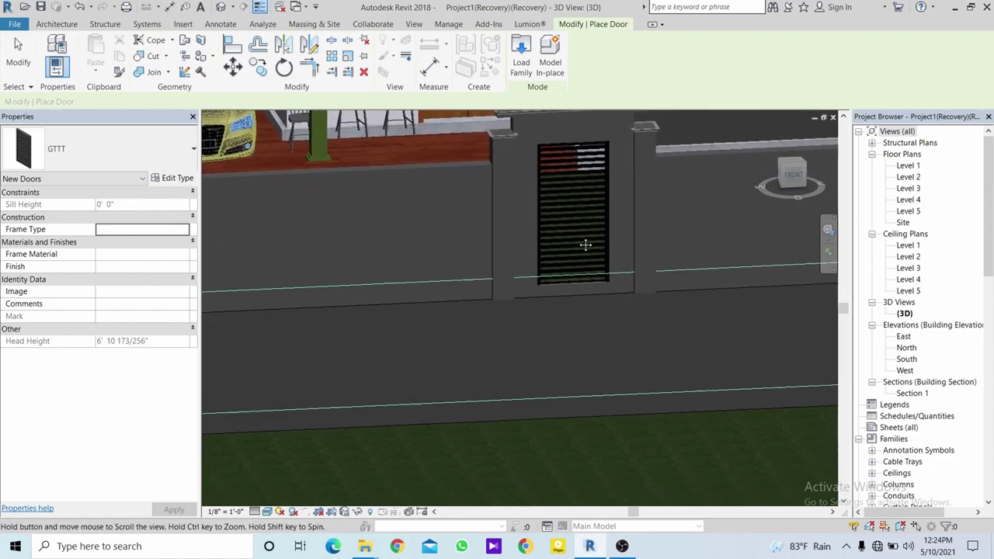
mouse_move(576, 230)
middle_down()
mouse_move(560, 215)
mouse_move(558, 270)
middle_up()
key(Escape)
Set the gate door's Sill Height to -0' 6" and orbit back to an angled gate view.
click(561, 269)
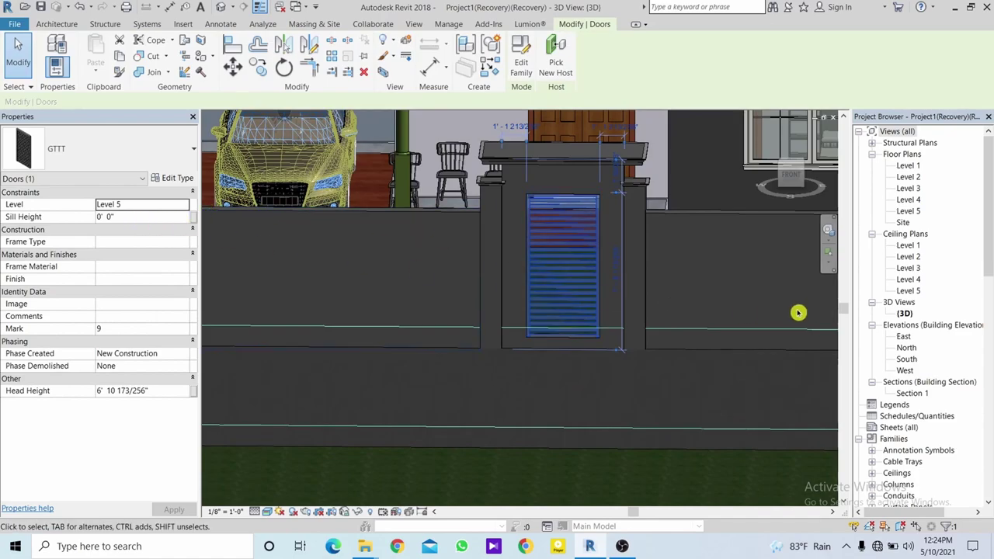
click(132, 218)
text(-1)
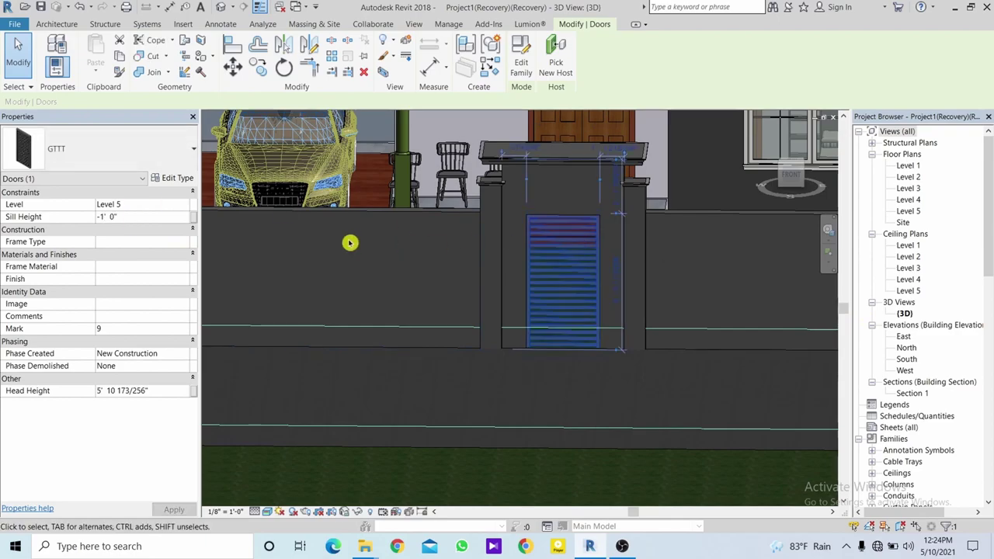
click(134, 219)
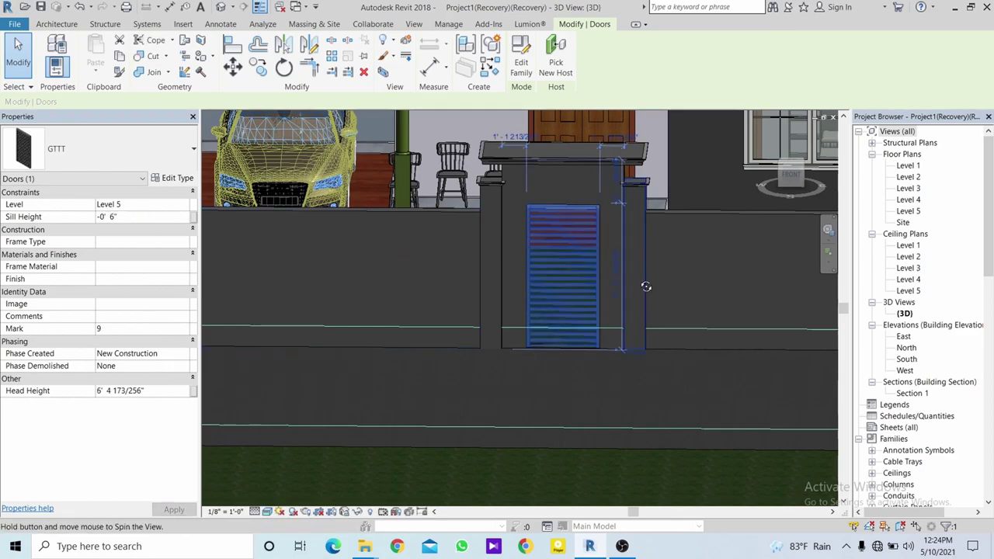
mouse_move(646, 286)
middle_down()
mouse_move(611, 393)
mouse_move(601, 268)
middle_up()
scroll(612, 393, down, 3)
click(671, 417)
mouse_move(671, 417)
shift+middle_down()
mouse_move(618, 375)
mouse_move(715, 388)
mouse_move(634, 388)
mouse_move(540, 304)
mouse_move(534, 273)
shift+middle_up()
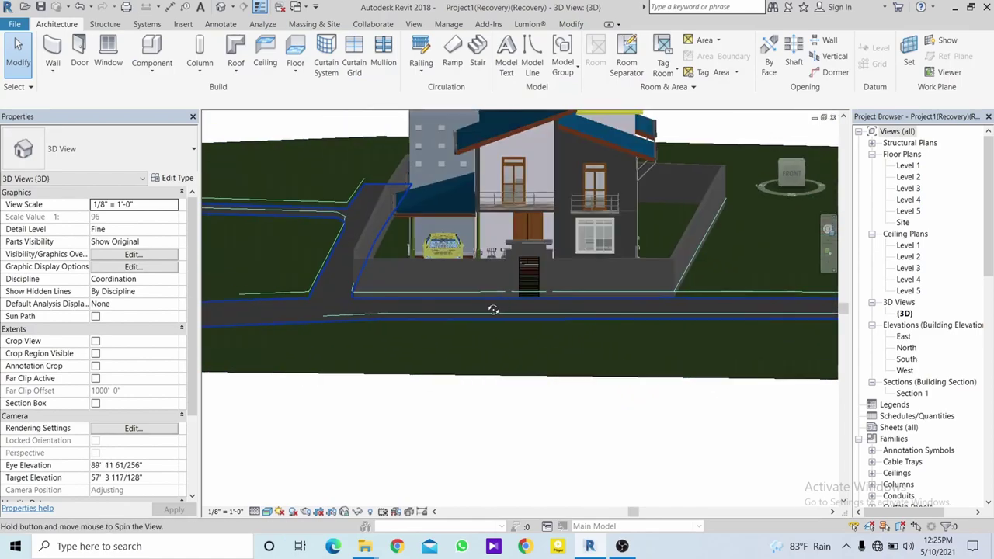
scroll(533, 271, up, 3)
scroll(539, 262, up, 2)
scroll(540, 262, up, 2)
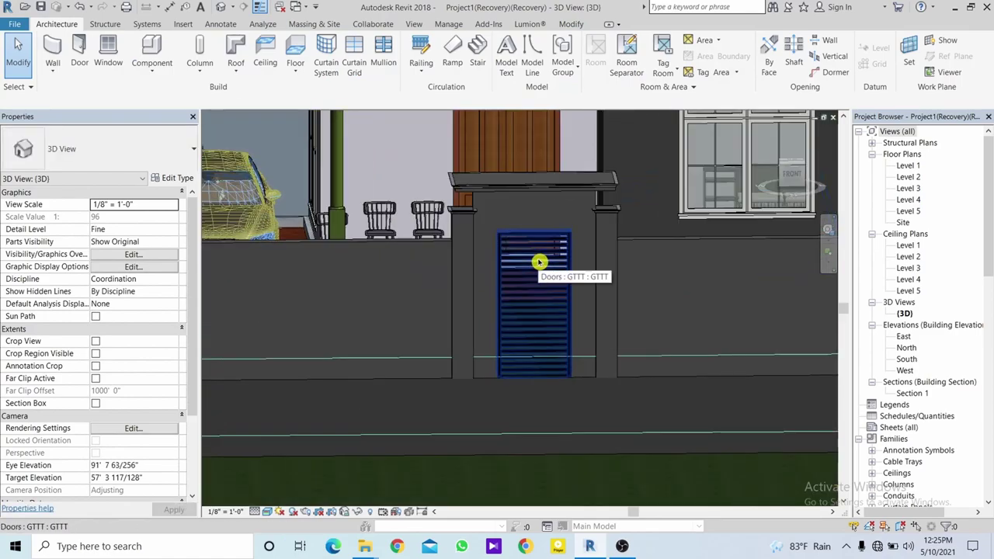
Create a new door family from the Metric Door.rft template.
click(14, 25)
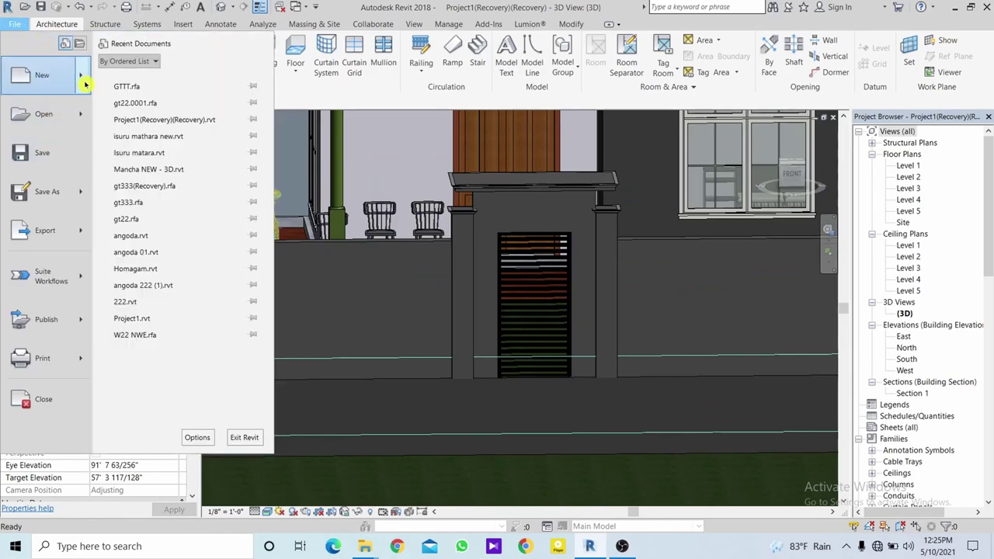
mouse_move(43, 74)
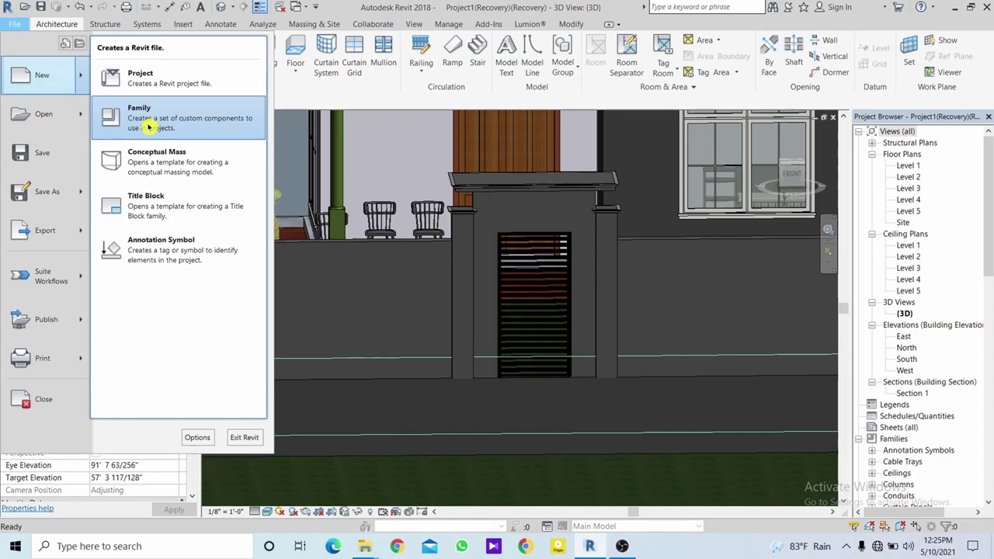
click(149, 127)
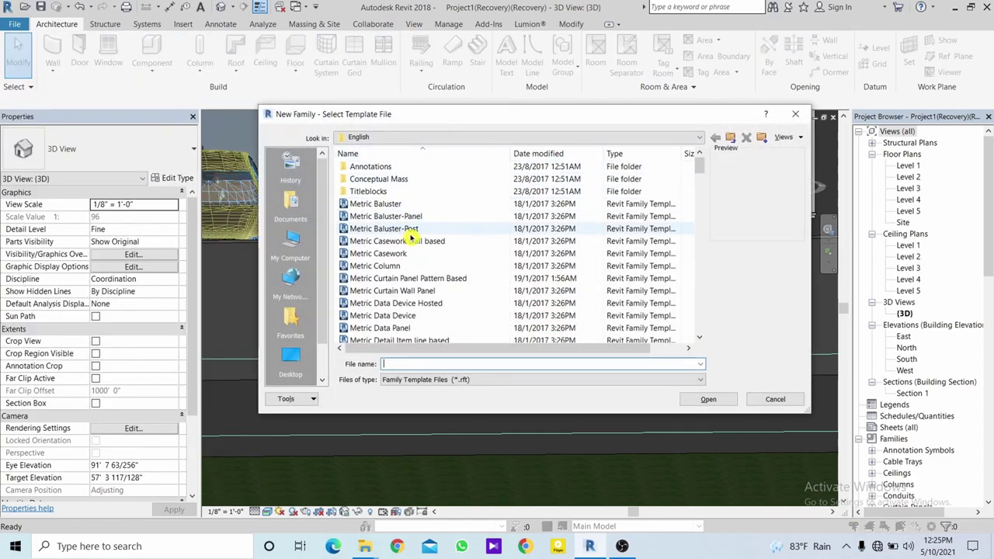
scroll(434, 225, down, 1)
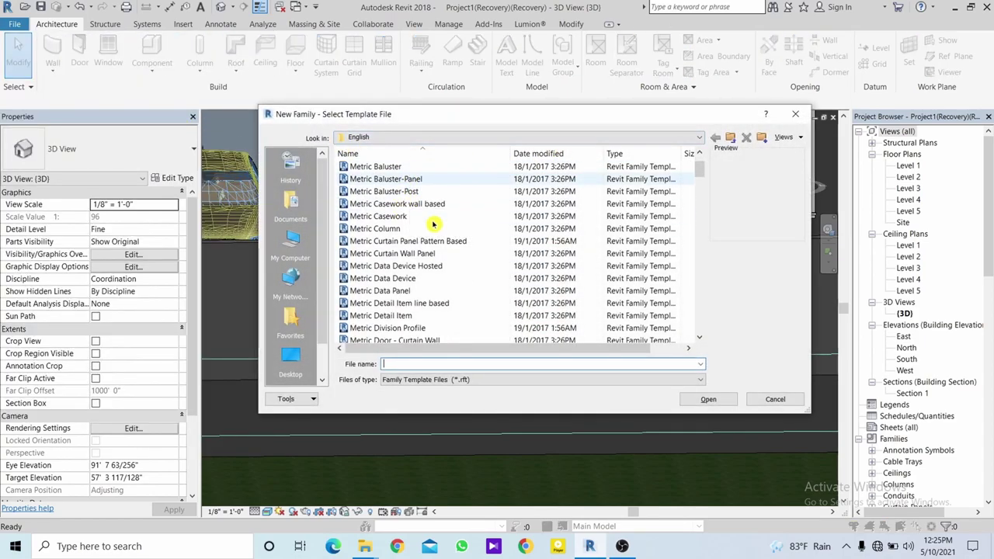
scroll(412, 257, down, 2)
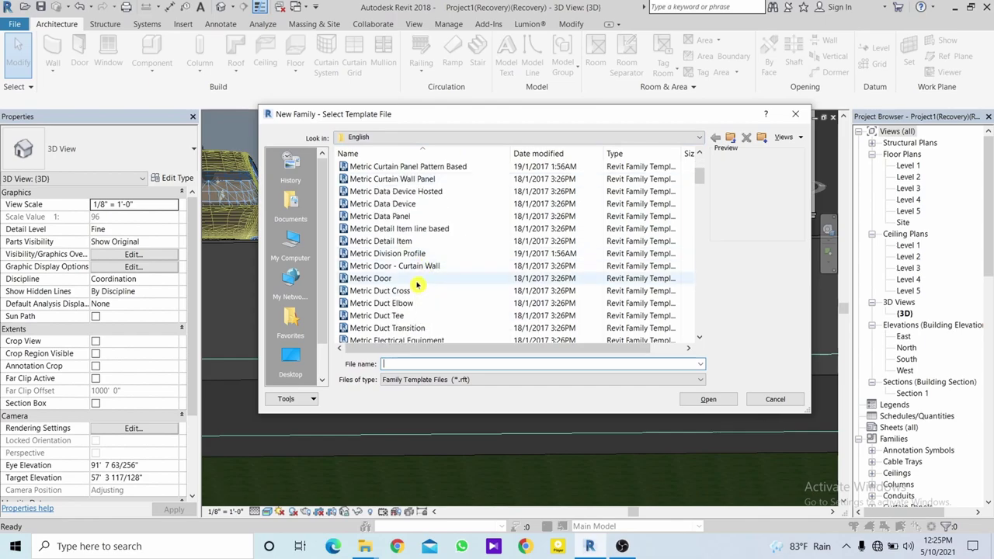
click(416, 281)
click(709, 400)
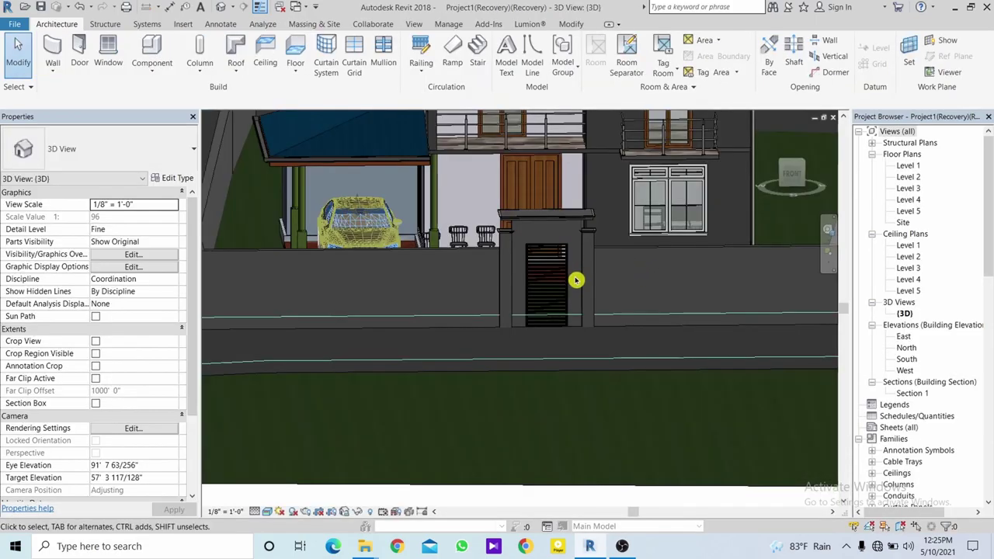
Paint the boundary wall's top face near the corner with the wall 2 material.
mouse_move(576, 279)
shift+middle_down()
mouse_move(595, 313)
mouse_move(460, 373)
shift+middle_up()
click(394, 355)
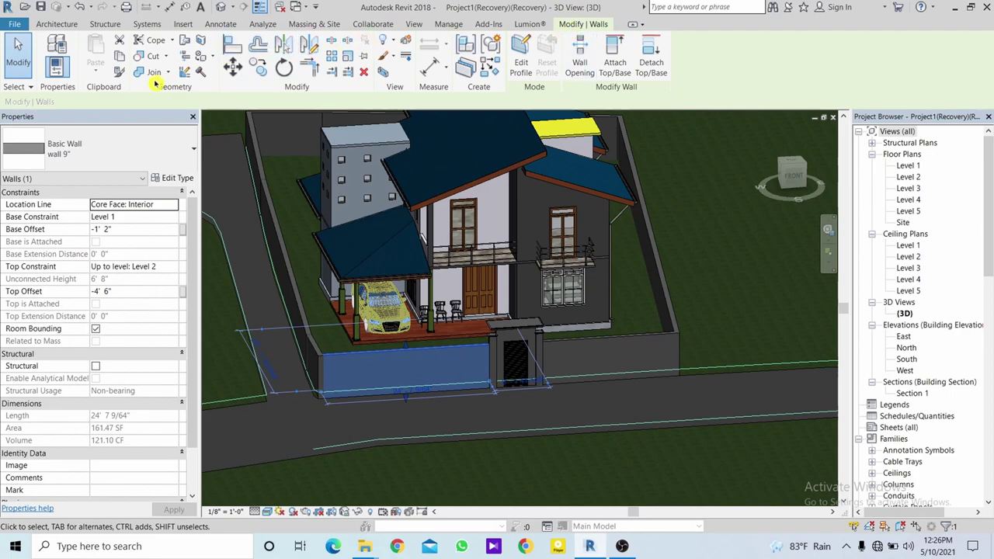
click(204, 60)
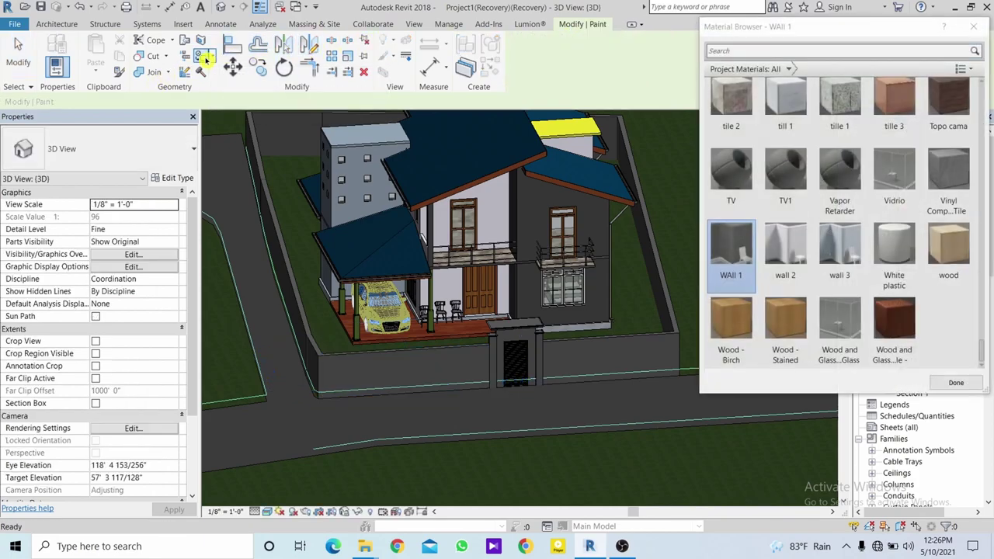
click(786, 245)
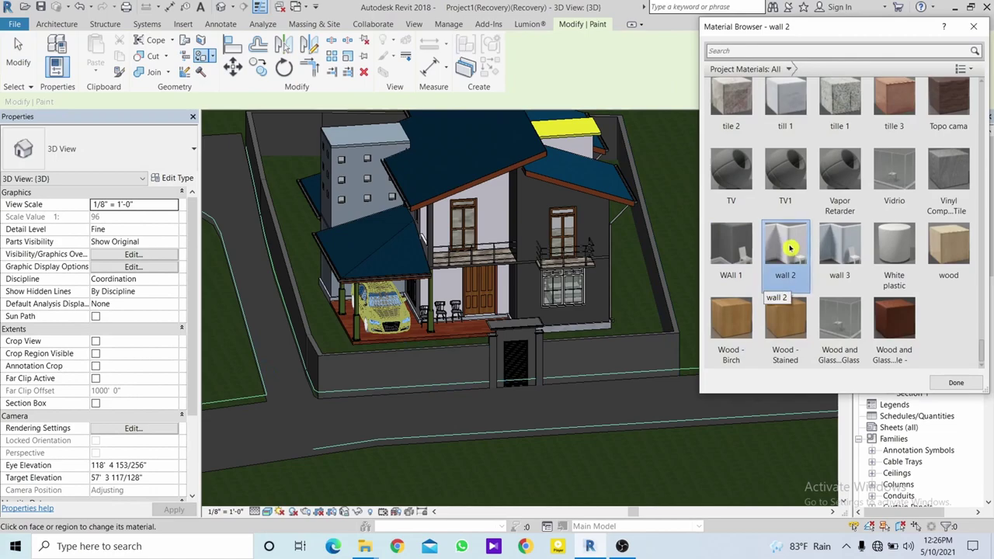
scroll(313, 360, up, 5)
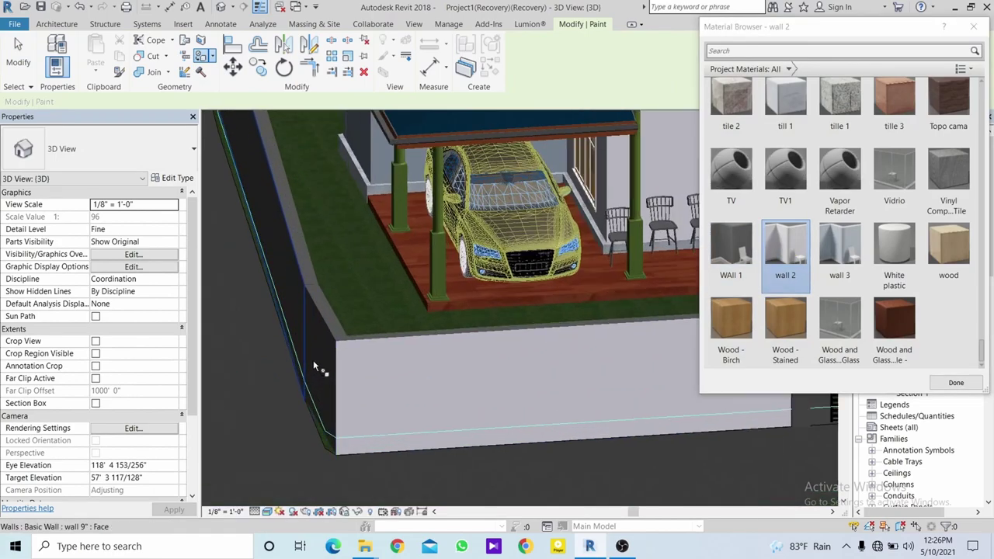
scroll(309, 296, up, 3)
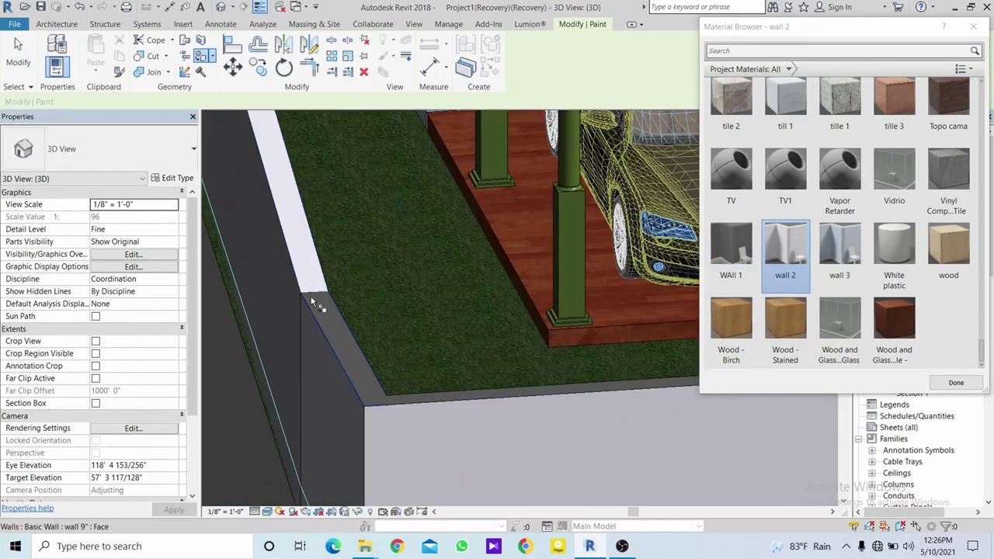
click(328, 297)
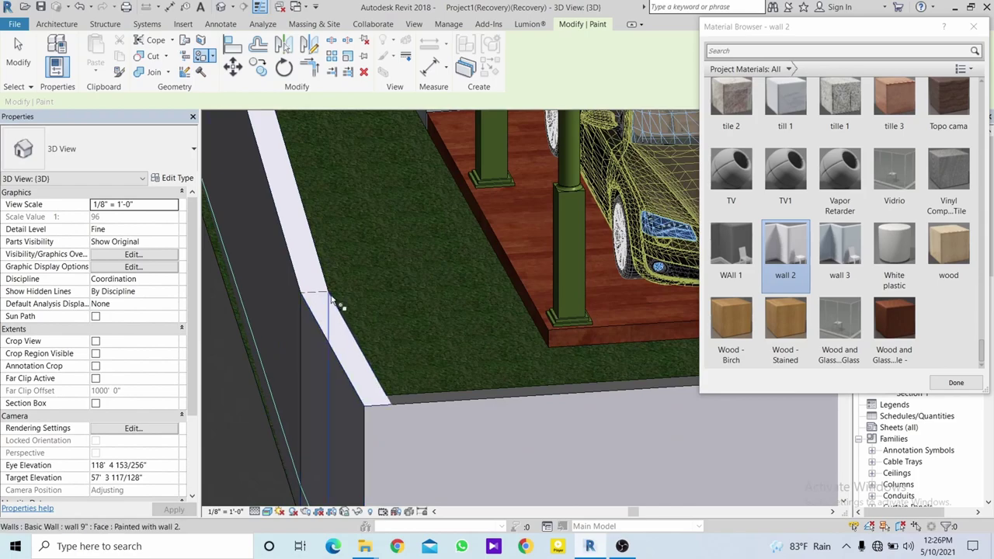
Paint the gate's cap slab and the wall right of the gate with wall 2.
scroll(413, 403, up, 2)
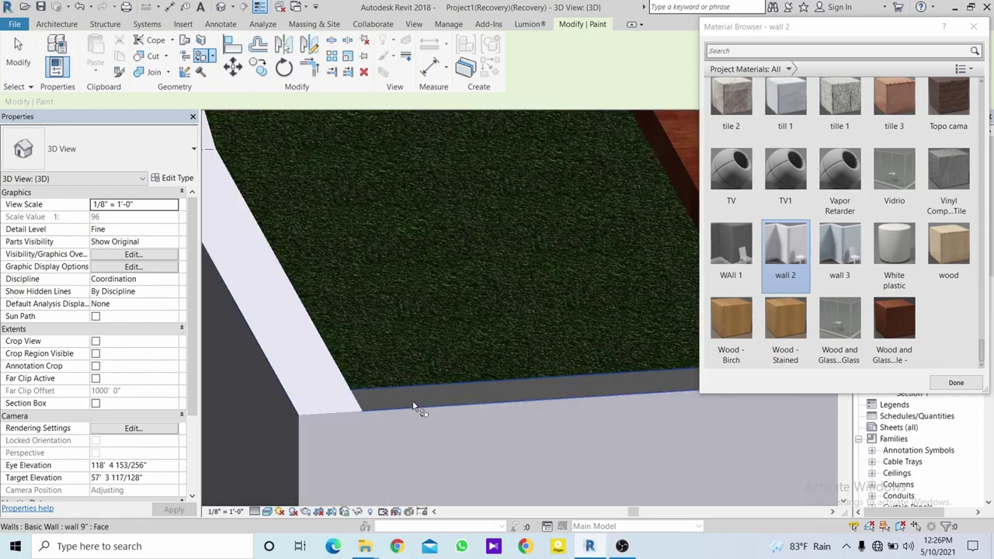
scroll(412, 403, down, 1)
scroll(412, 403, down, 2)
middle_drag(503, 444, 497, 235)
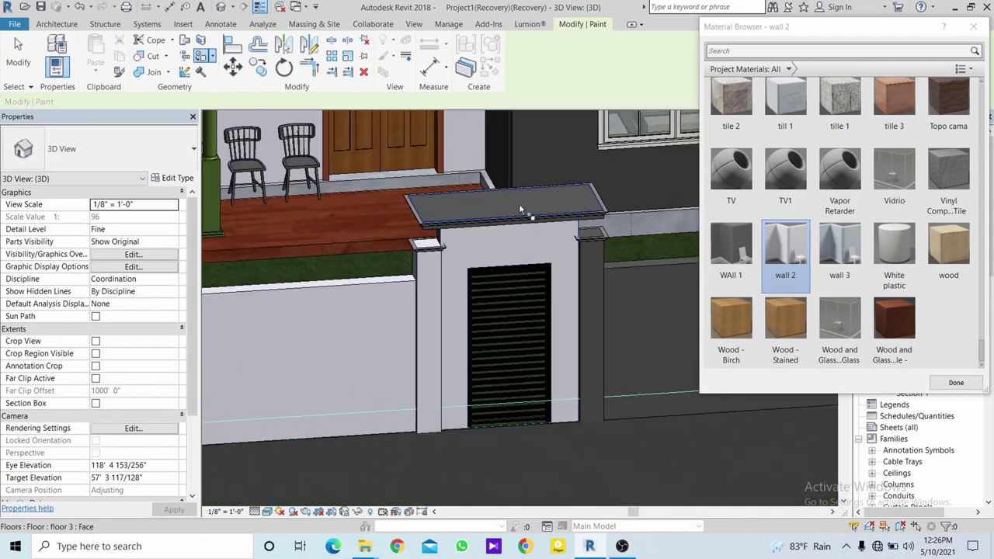
click(519, 204)
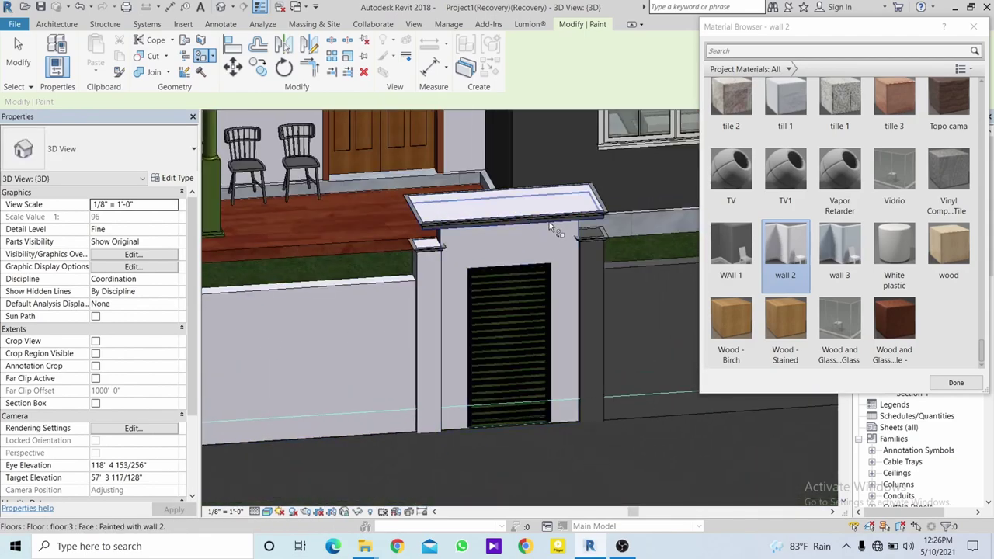
click(628, 306)
Paint the gate column's neck, thin face, pier face and small cap top.
middle_drag(628, 306, 494, 304)
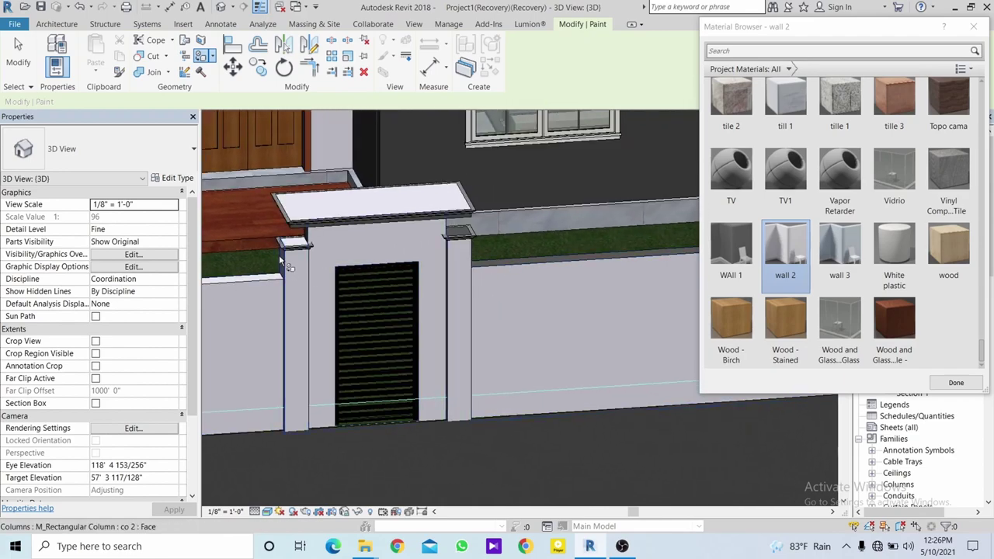
scroll(305, 245, up, 2)
scroll(326, 236, up, 2)
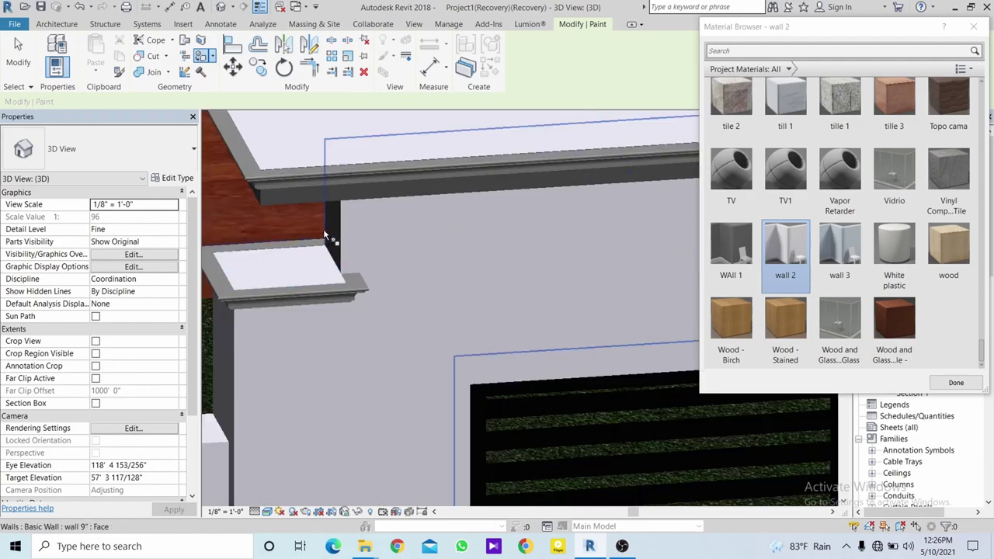
scroll(331, 233, down, 2)
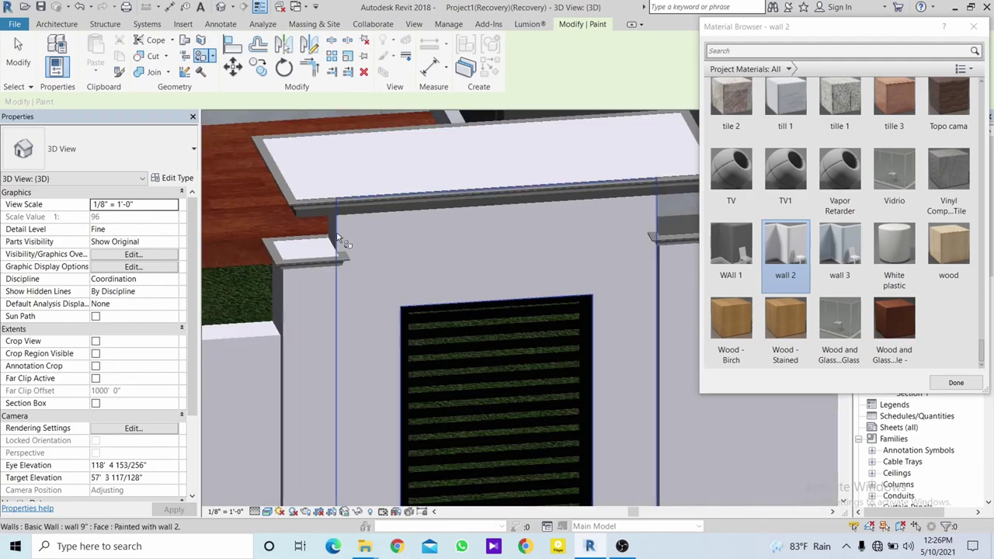
middle_drag(331, 233, 188, 262)
shift+middle_drag(382, 269, 491, 333)
click(457, 301)
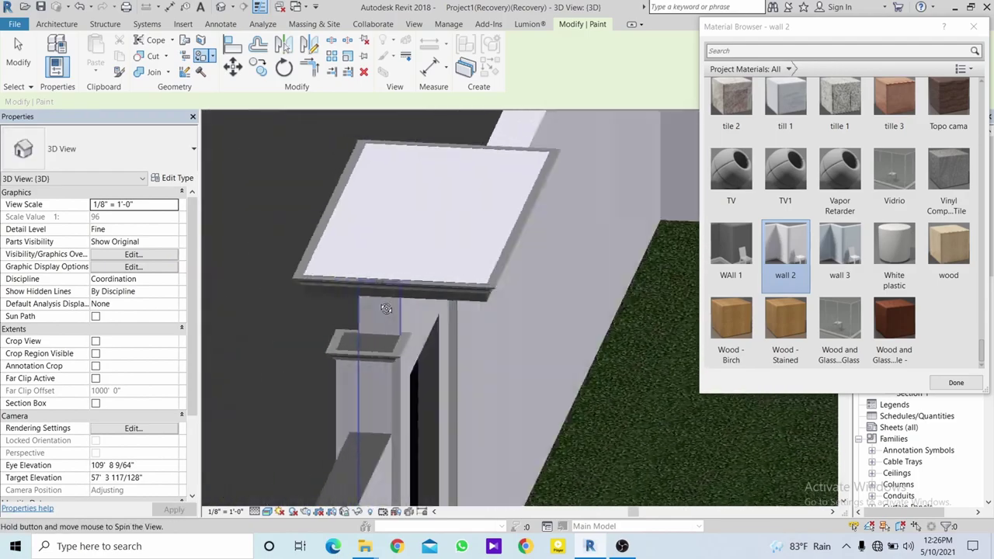
click(490, 331)
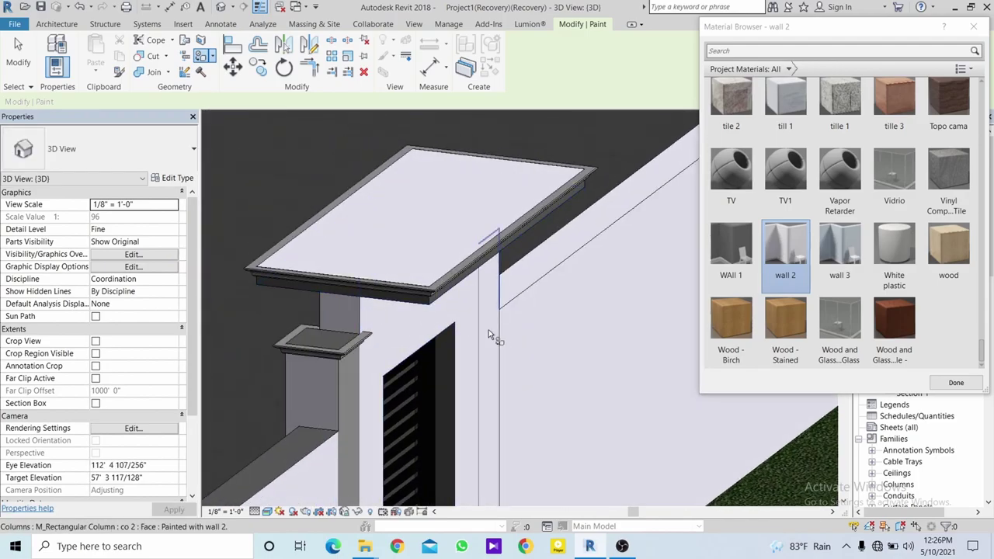
click(345, 387)
click(342, 356)
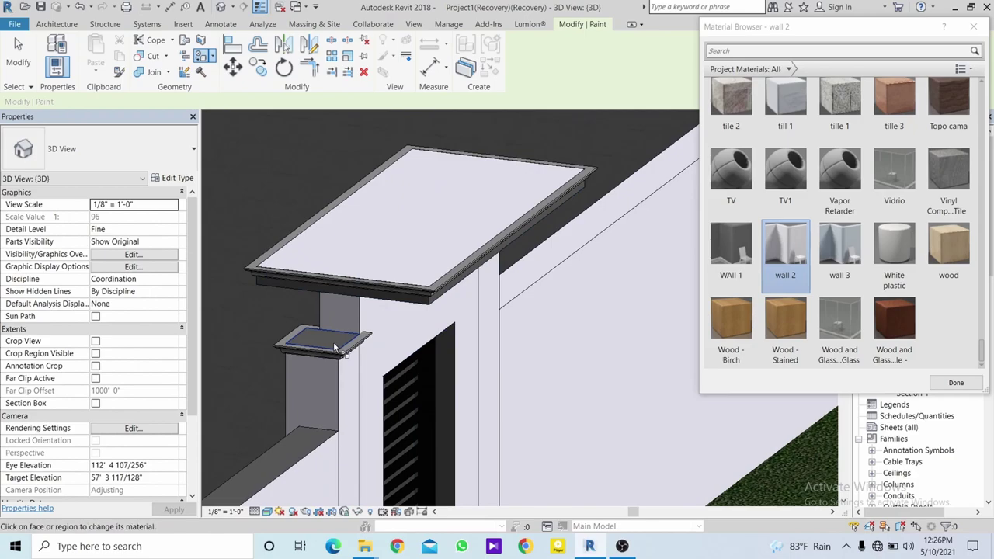
Paint the boundary wall's top faces along the road and at the corner with wall 2.
mouse_move(342, 357)
shift+middle_down()
mouse_move(222, 330)
mouse_move(404, 328)
mouse_move(292, 368)
mouse_move(338, 358)
shift+middle_up()
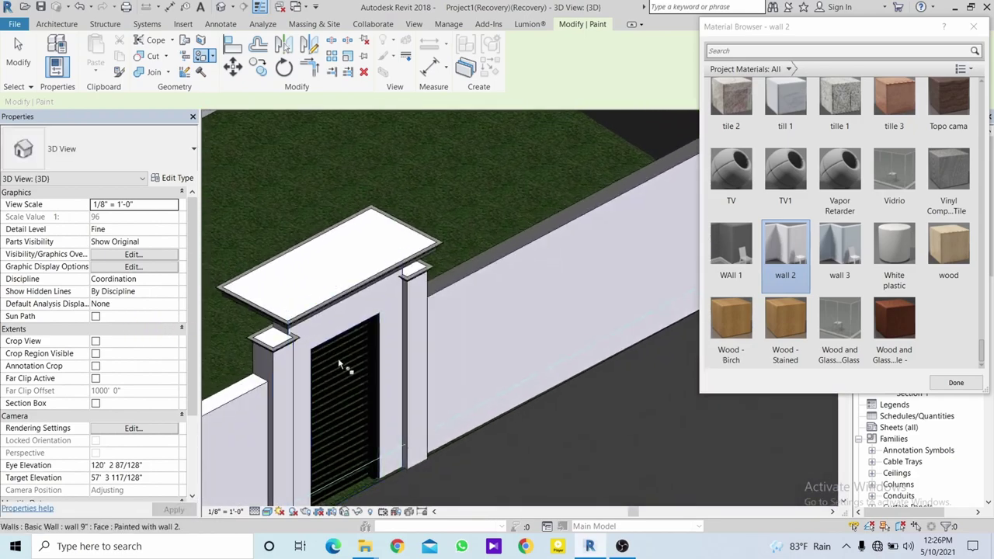
scroll(462, 282, up, 2)
scroll(459, 260, up, 3)
scroll(463, 265, down, 5)
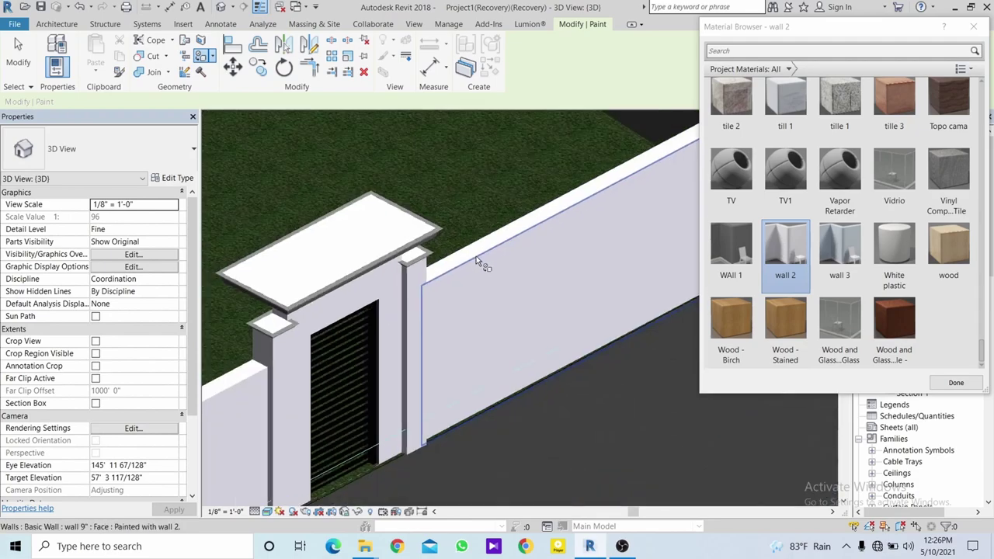
mouse_move(464, 265)
shift+middle_down()
mouse_move(357, 311)
mouse_move(294, 72)
shift+middle_up()
scroll(357, 311, up, 4)
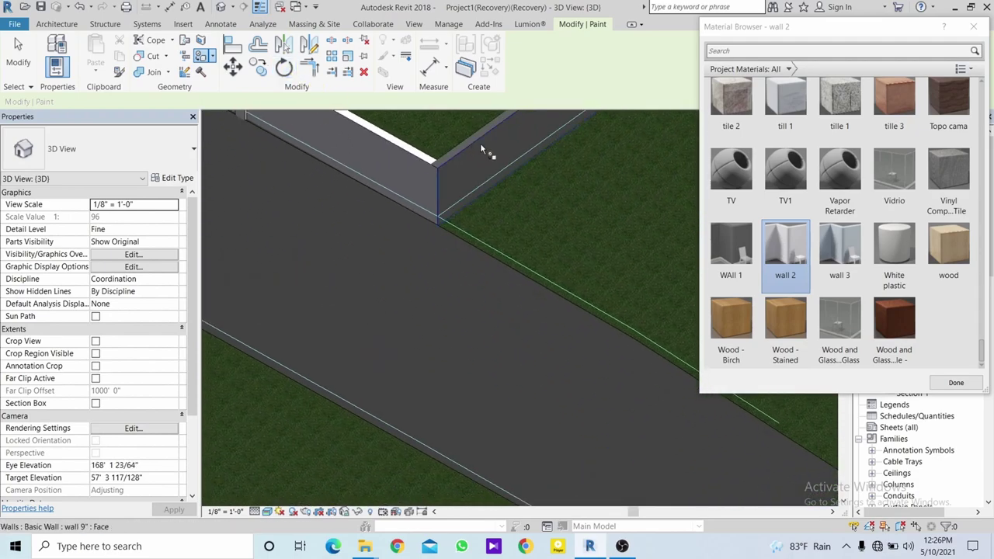
scroll(475, 147, up, 1)
scroll(458, 167, up, 2)
scroll(452, 173, up, 2)
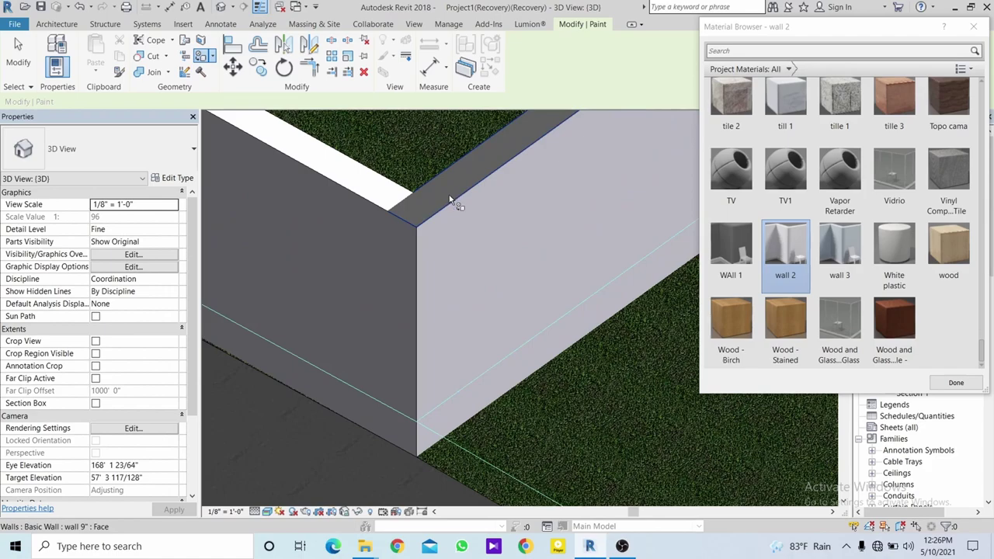
click(450, 194)
scroll(459, 202, down, 2)
scroll(439, 361, down, 3)
scroll(440, 361, down, 3)
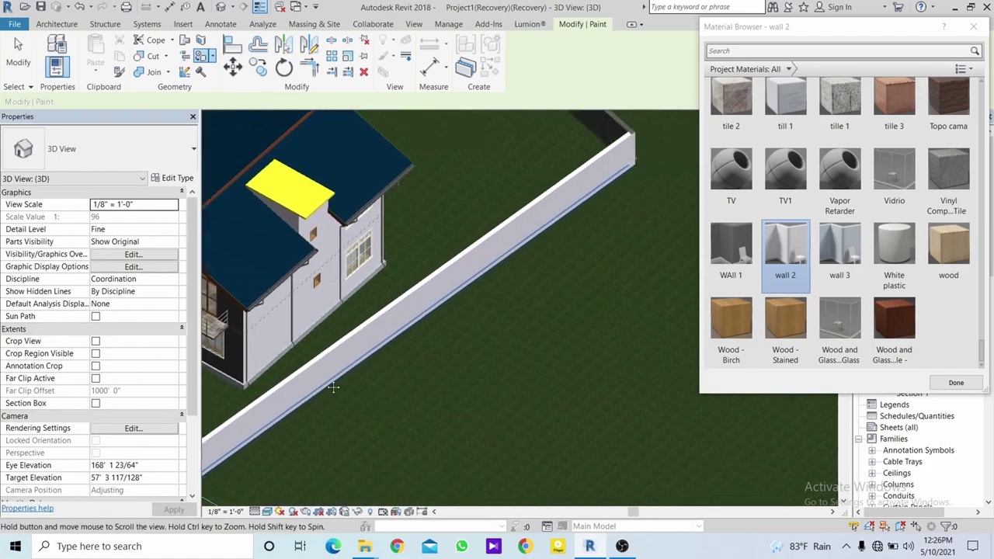
scroll(440, 361, down, 1)
scroll(470, 269, up, 3)
scroll(465, 255, up, 2)
click(465, 255)
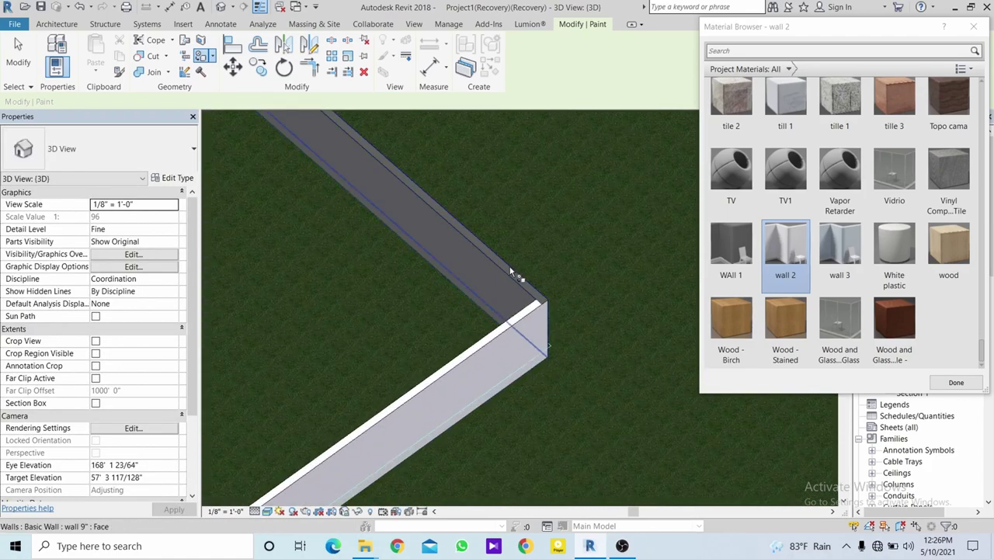
Paint the remaining wall top and side faces, then close the Material Browser.
scroll(497, 268, up, 1)
scroll(517, 286, down, 2)
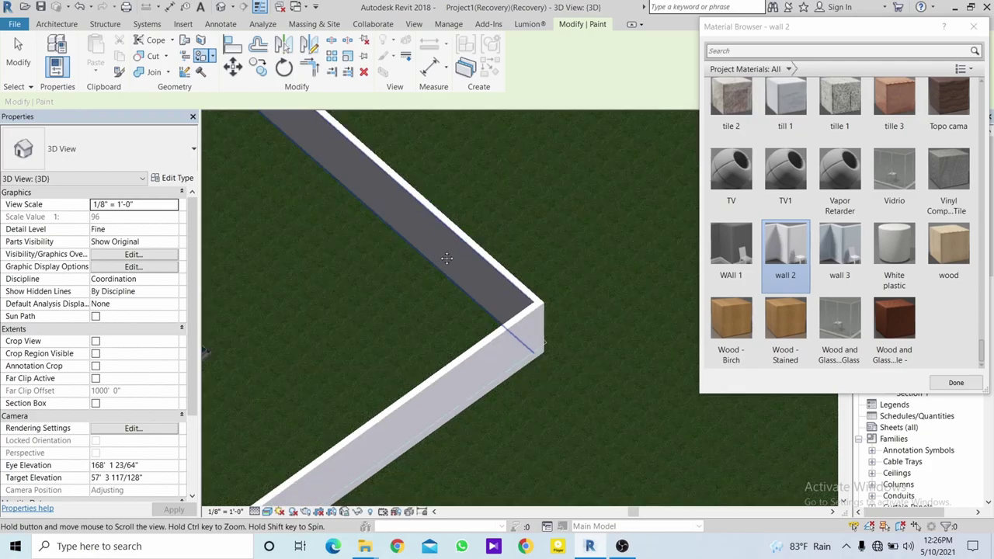
scroll(329, 230, up, 2)
scroll(334, 223, up, 1)
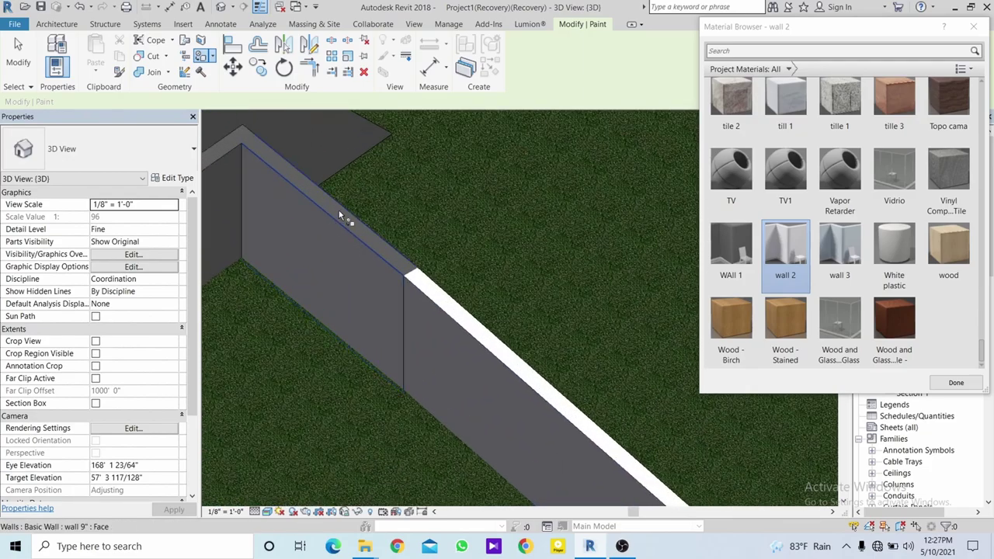
click(343, 218)
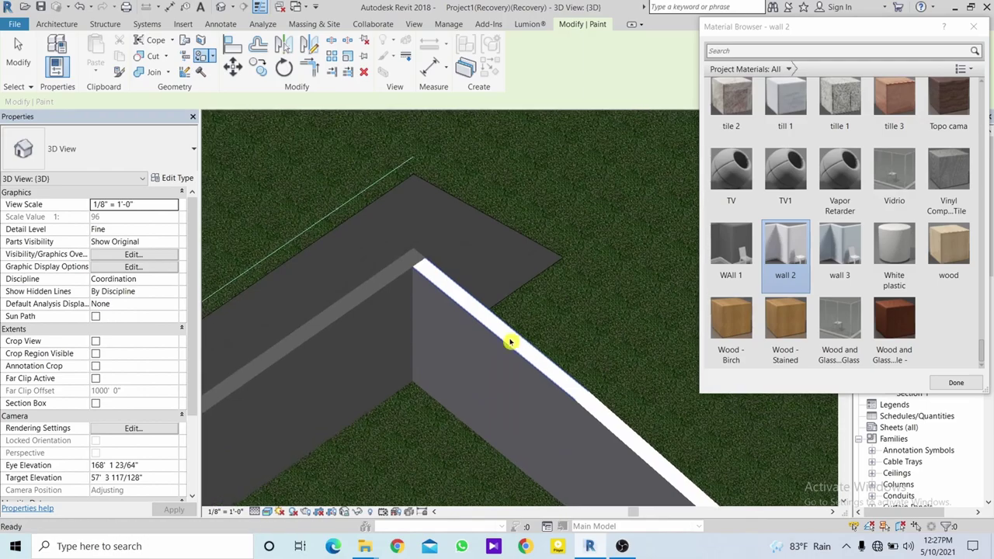
middle_drag(344, 222, 511, 339)
click(359, 303)
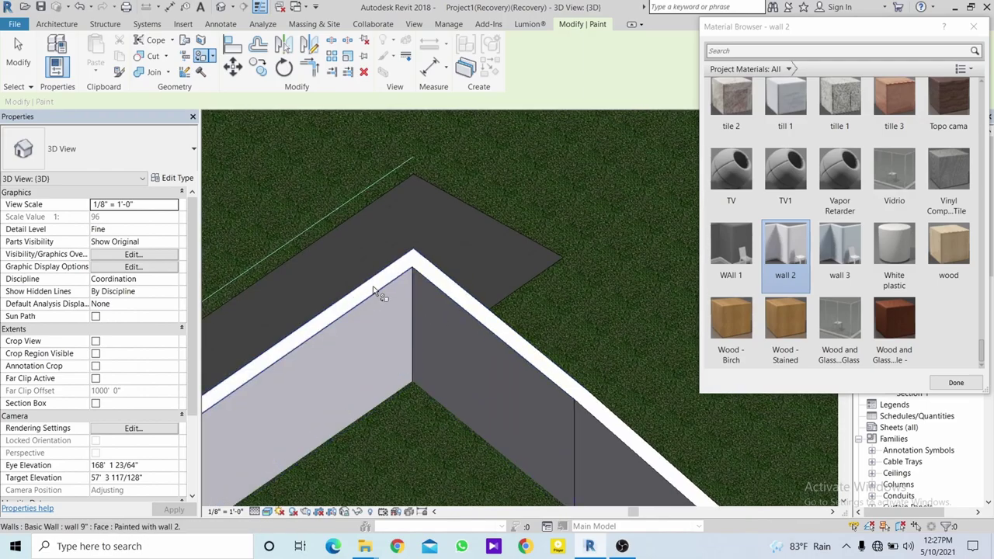
mouse_move(378, 283)
middle_down()
mouse_move(440, 277)
mouse_move(377, 336)
mouse_move(447, 252)
mouse_move(482, 246)
mouse_move(522, 260)
mouse_move(414, 400)
mouse_move(418, 412)
mouse_move(412, 391)
mouse_move(520, 356)
middle_up()
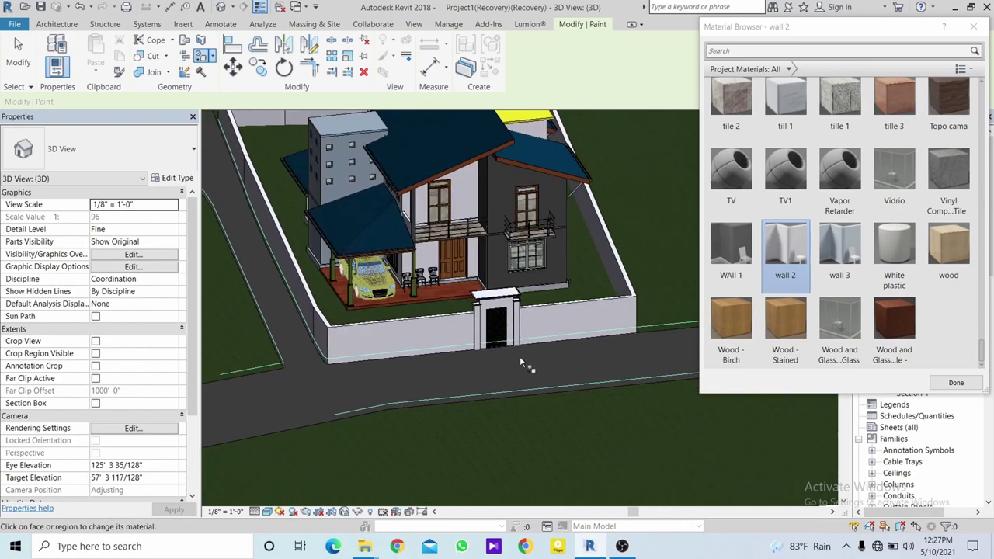
click(974, 26)
Edit the gate cap model in place and browse materials for the left pillar cap sweep.
scroll(491, 305, up, 5)
scroll(491, 305, up, 2)
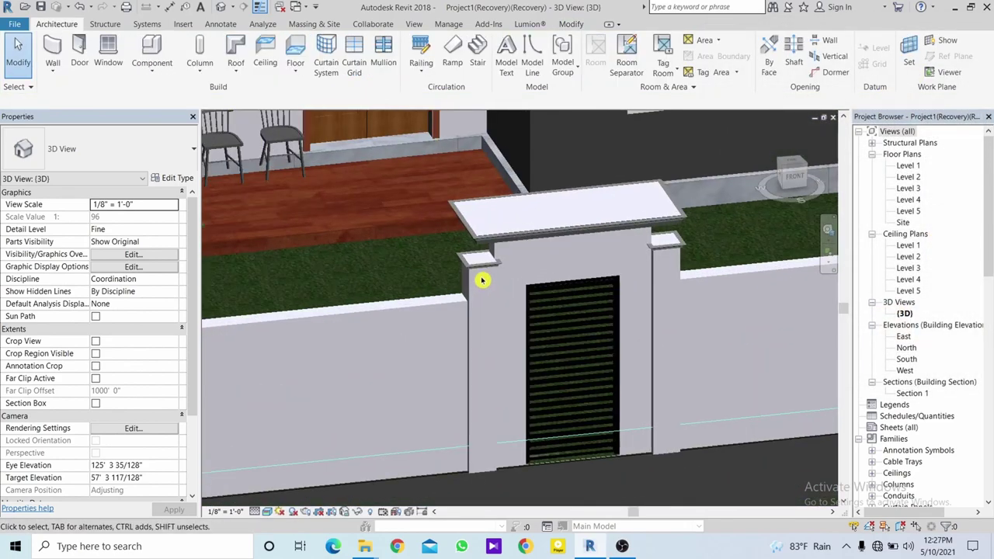
click(488, 270)
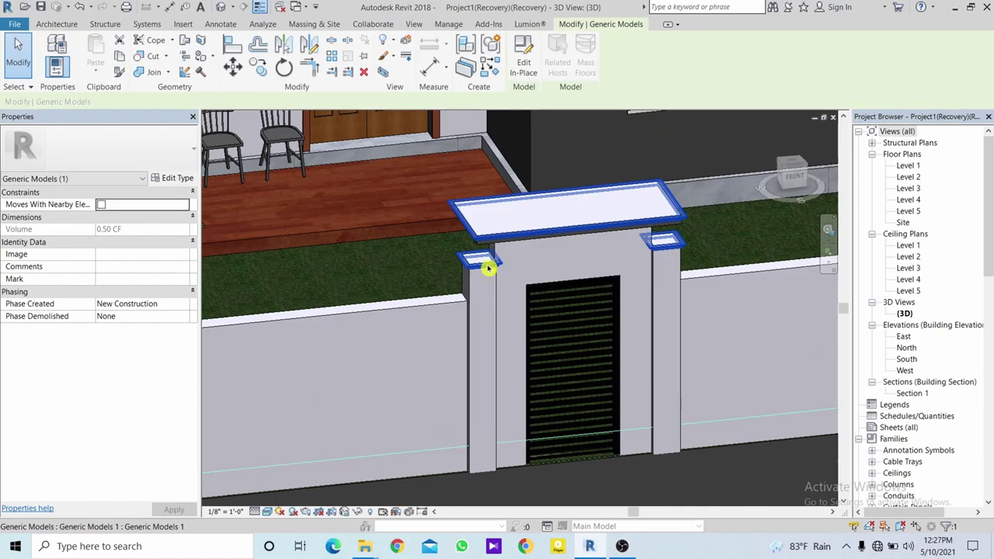
double_click(487, 267)
click(487, 268)
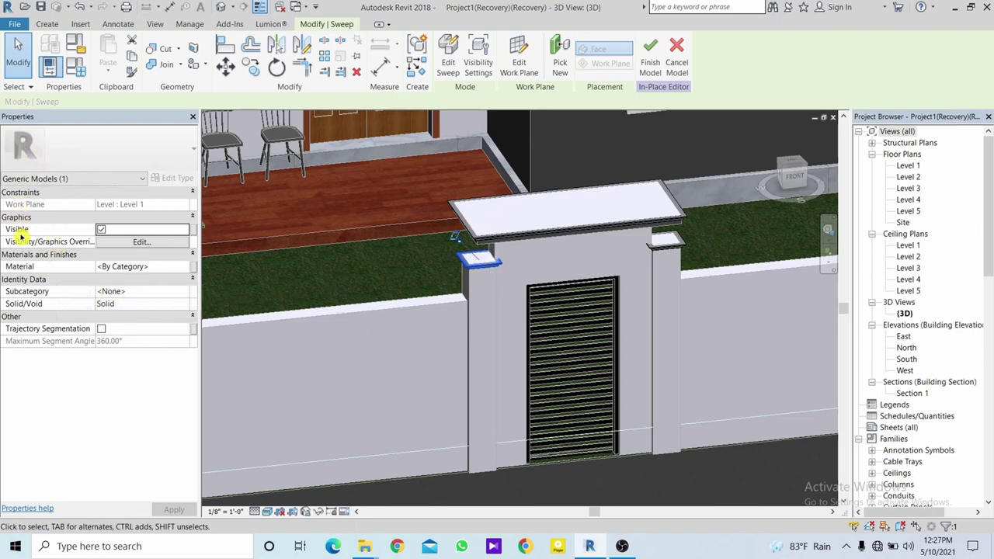
click(187, 272)
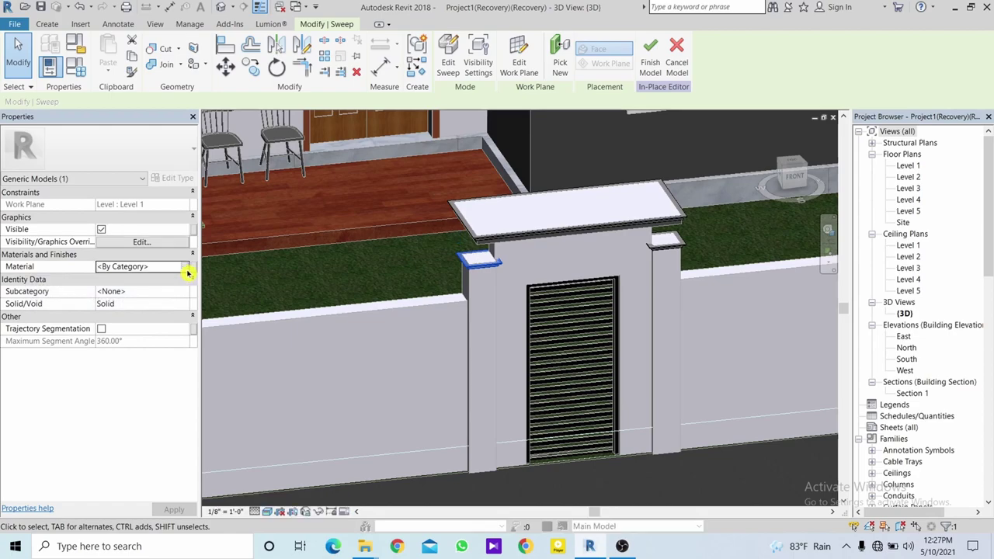
click(185, 269)
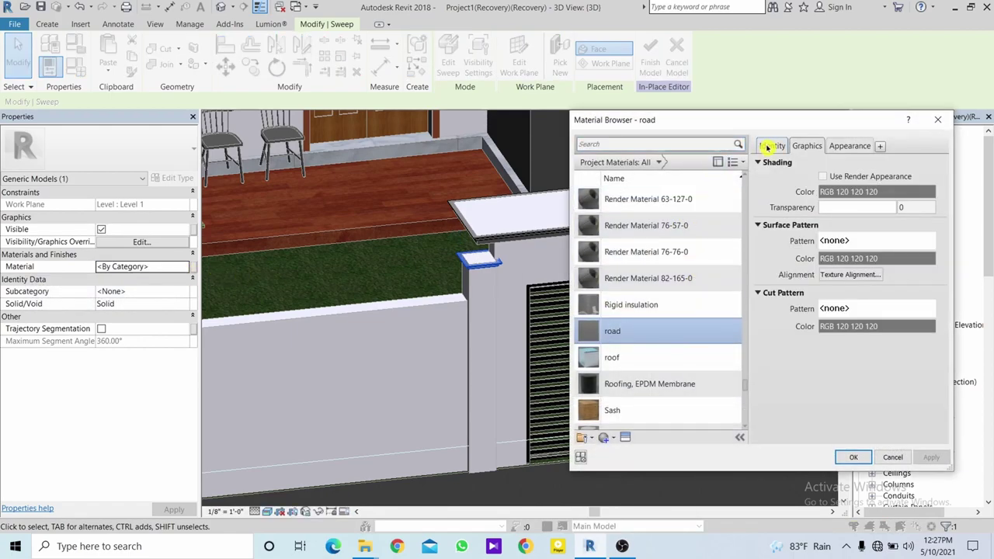
Create a new material named WALL 56.
click(772, 145)
scroll(613, 404, down, 1)
click(606, 437)
click(628, 452)
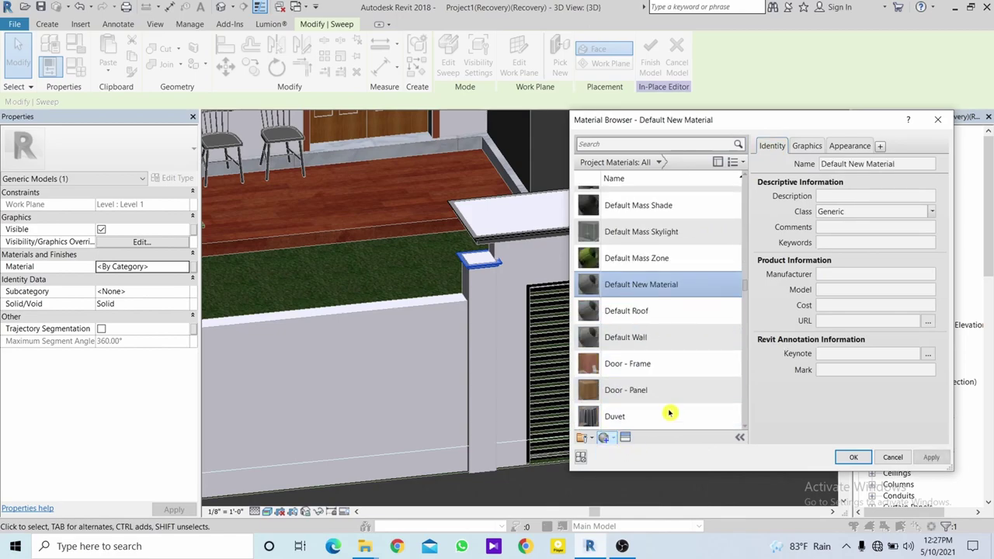
click(901, 163)
text(WALL 56)
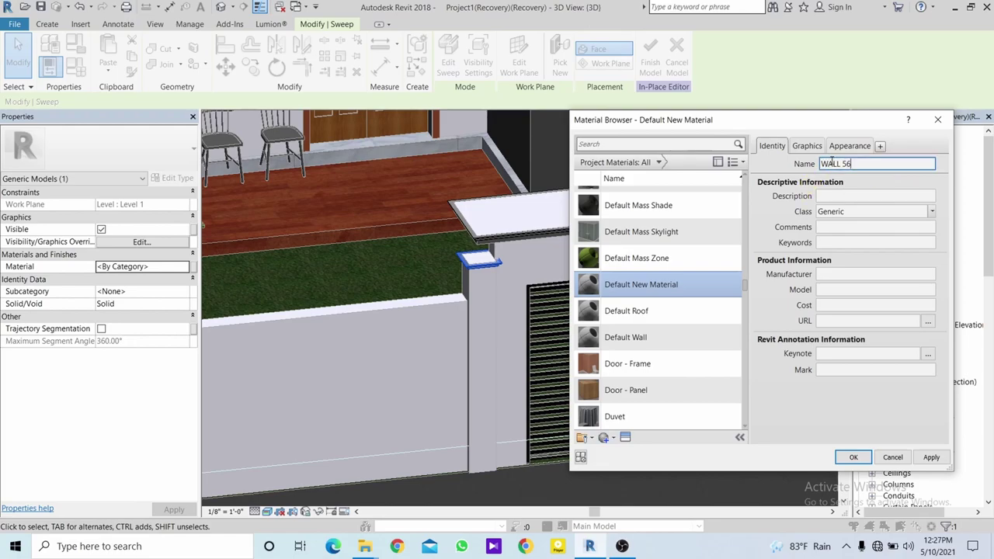
Give WALL 56 the Wall Paint Chocolate appearance and assign it to the left cap sweep.
click(853, 146)
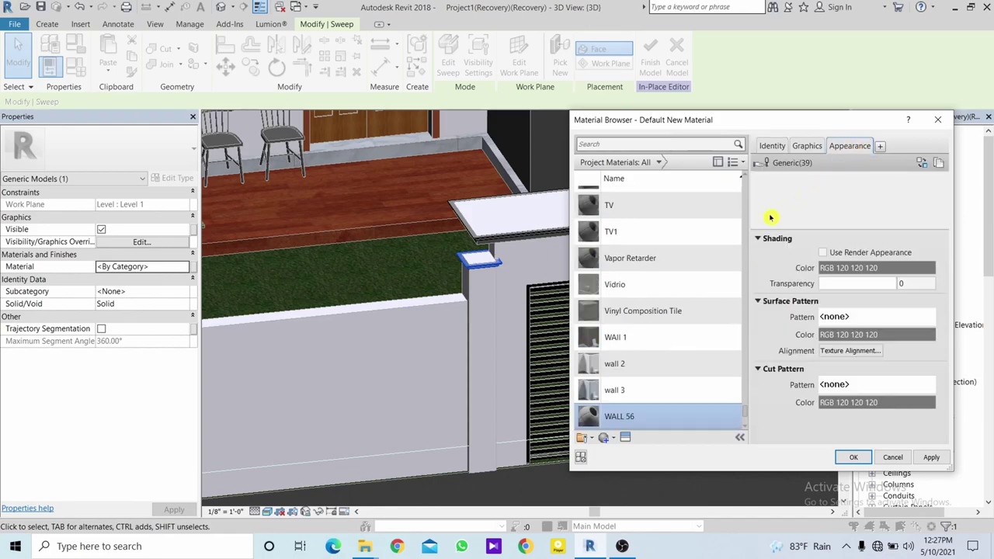
click(609, 438)
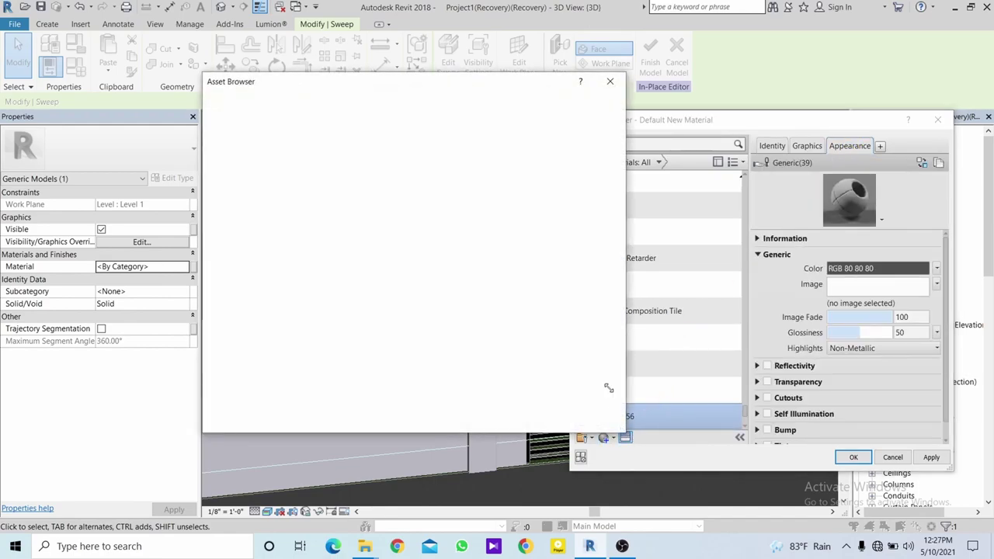
click(209, 172)
scroll(233, 260, down, 1)
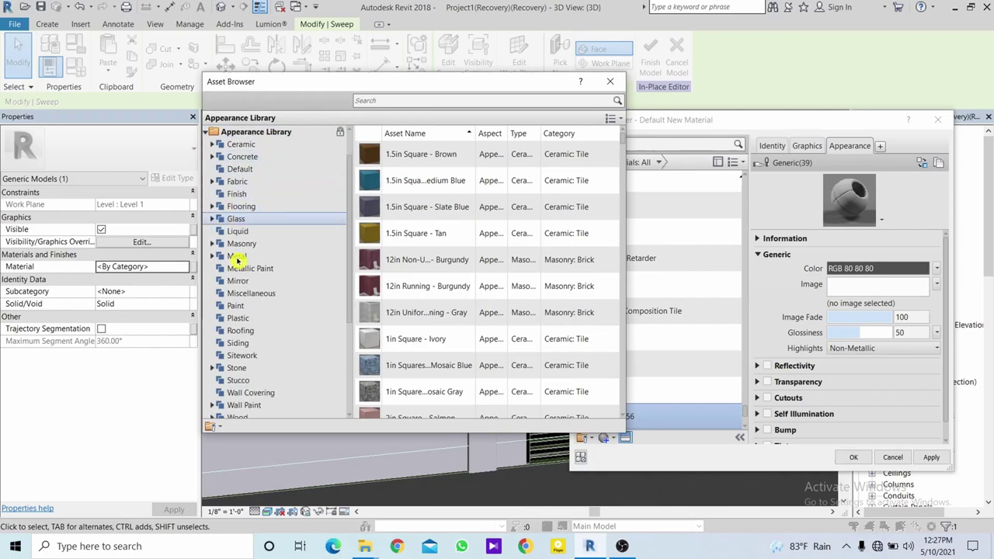
scroll(233, 260, down, 3)
click(247, 258)
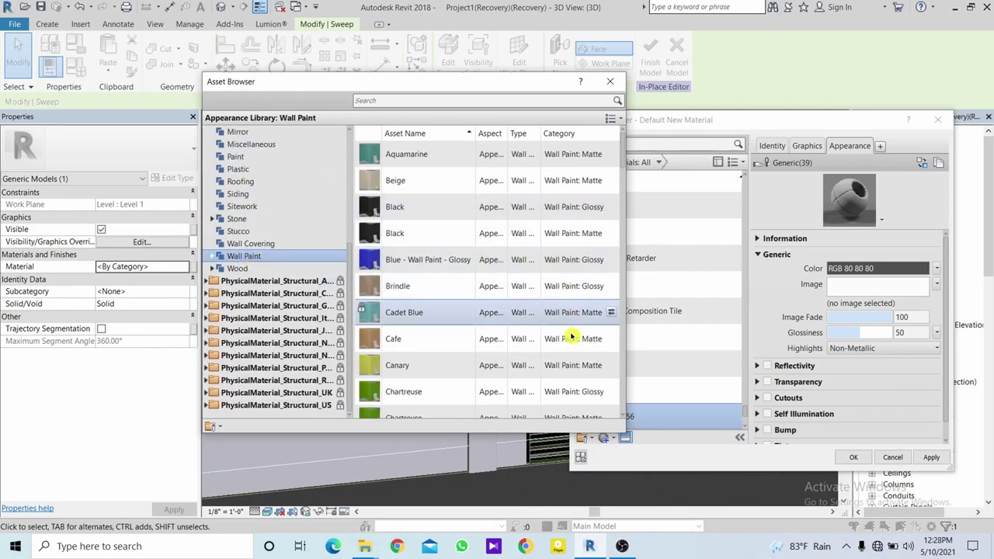
scroll(573, 373, down, 2)
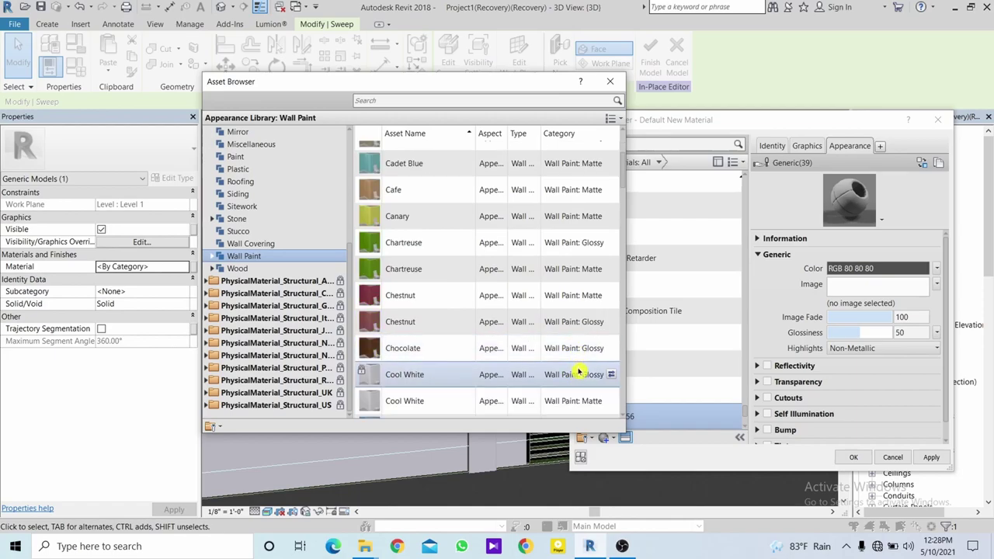
click(609, 349)
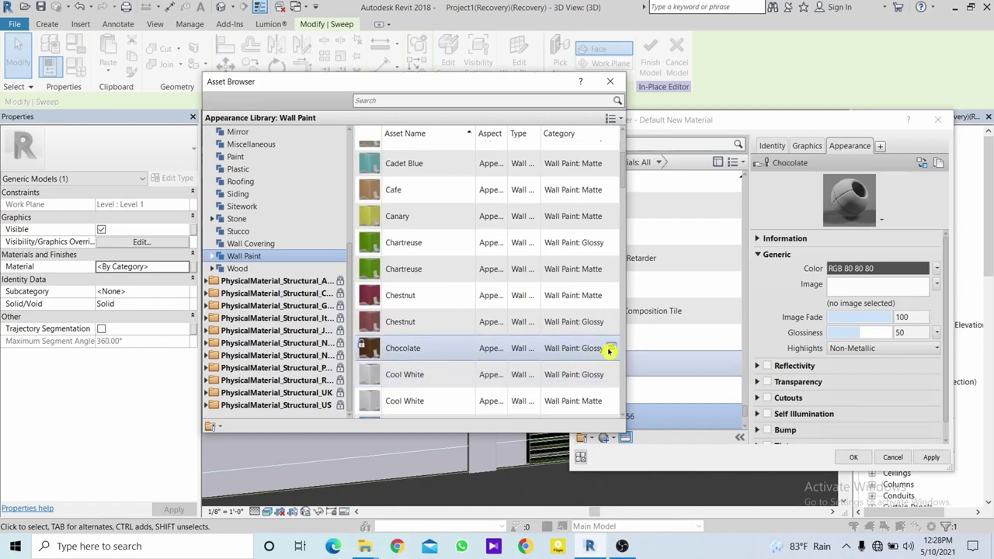
click(609, 81)
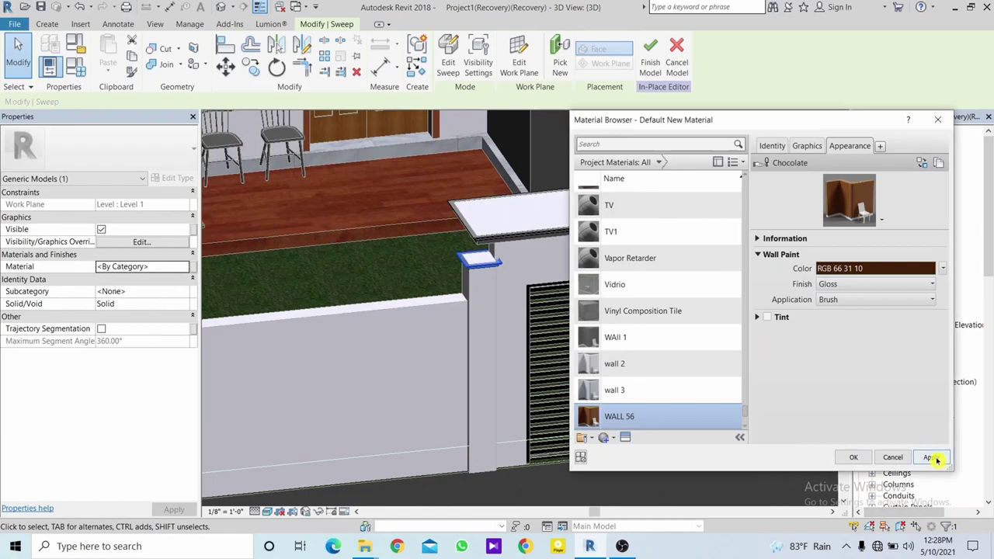
click(853, 457)
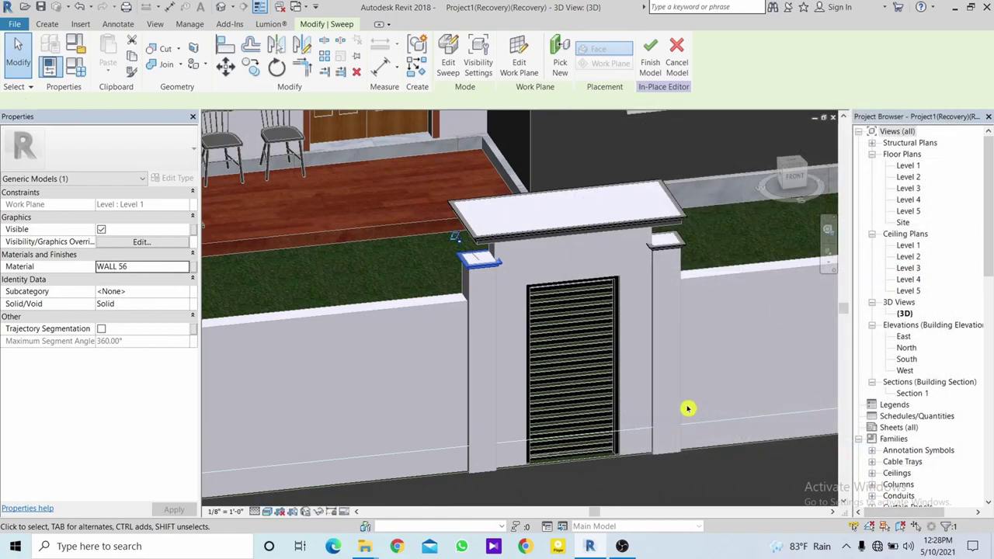
Apply WALL 56 to all three cap sweeps and finish the in-place model.
click(430, 284)
click(473, 266)
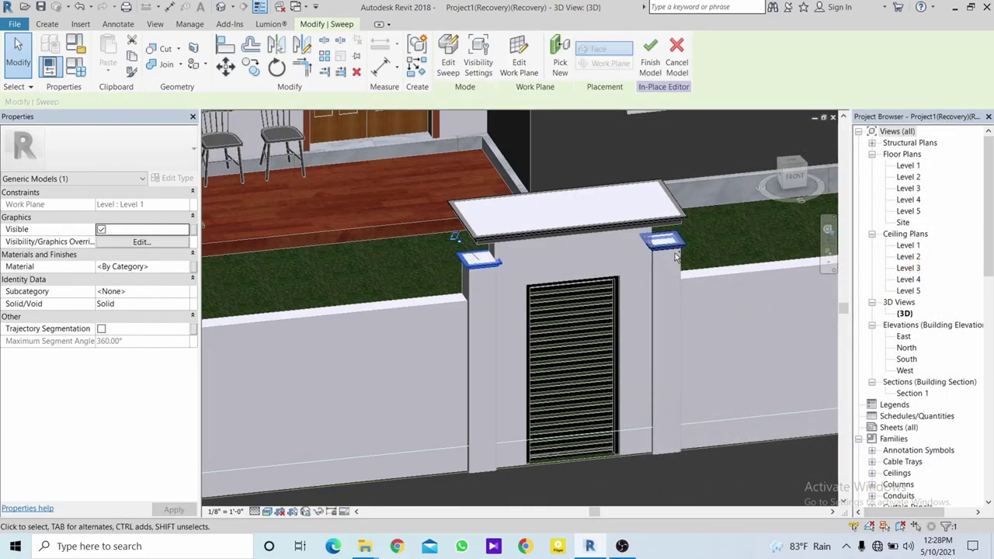
ctrl+click(677, 225)
ctrl+click(218, 266)
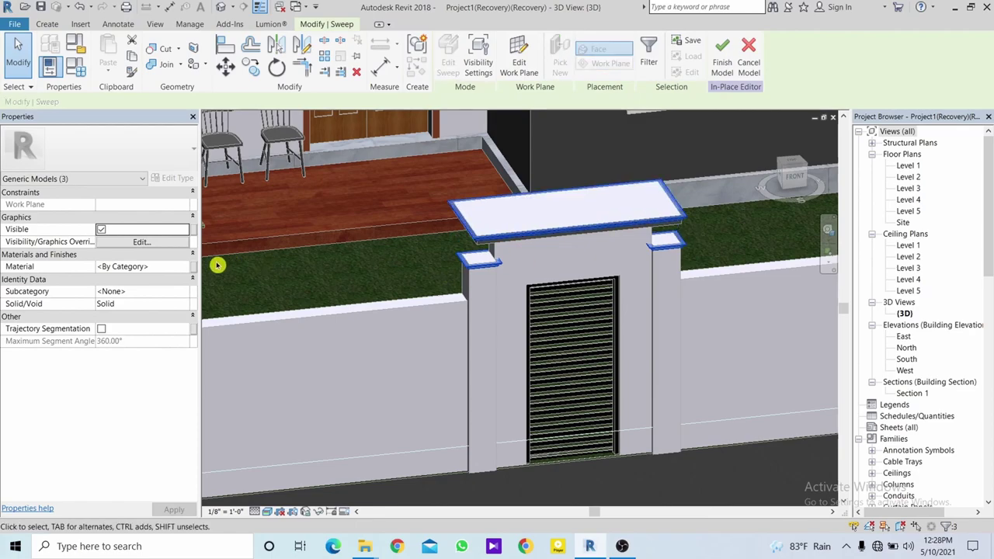
click(182, 268)
click(187, 267)
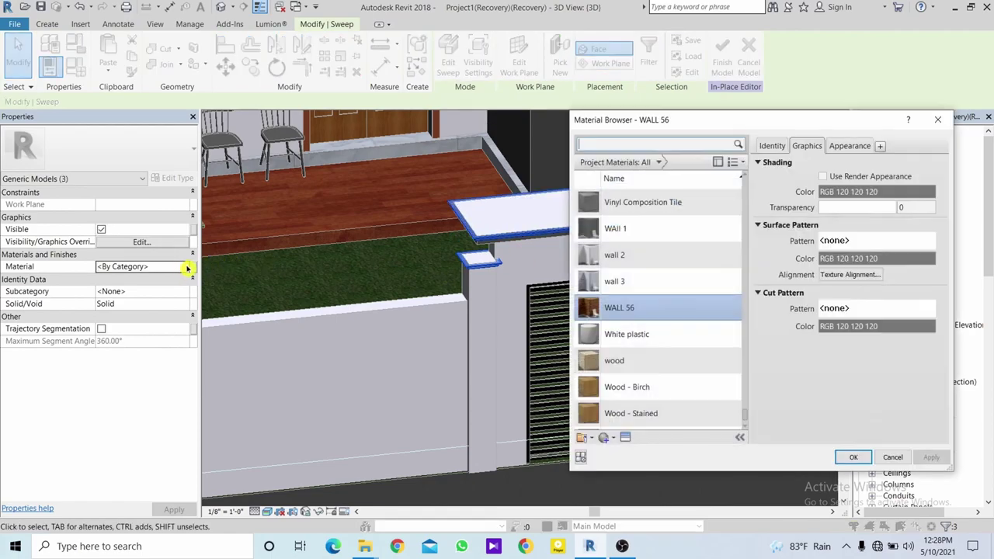
double_click(657, 309)
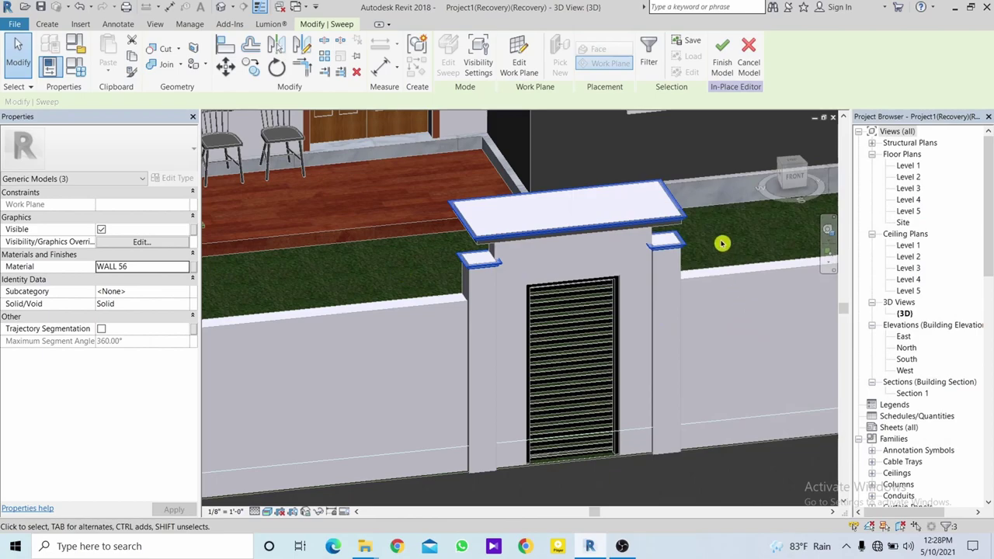
click(733, 217)
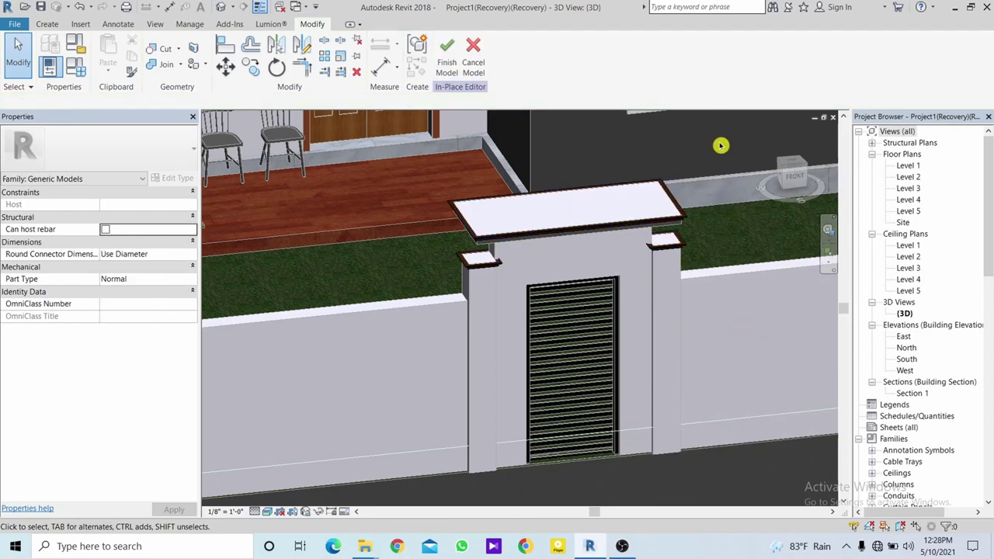
click(445, 59)
Orbit and zoom in on the finished chocolate-brown gate caps.
mouse_move(555, 298)
shift+middle_down()
mouse_move(550, 228)
mouse_move(506, 215)
shift+middle_up()
scroll(505, 215, up, 1)
scroll(487, 225, up, 3)
scroll(494, 242, up, 2)
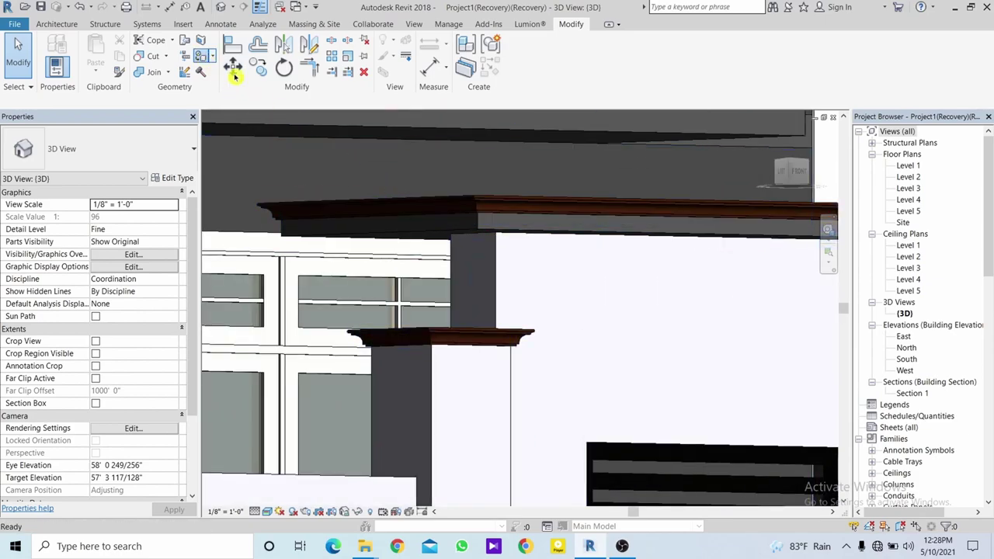
Reframe the gate wall and pillar in a higher front view and exit Paint mode.
key(p)
key(t)
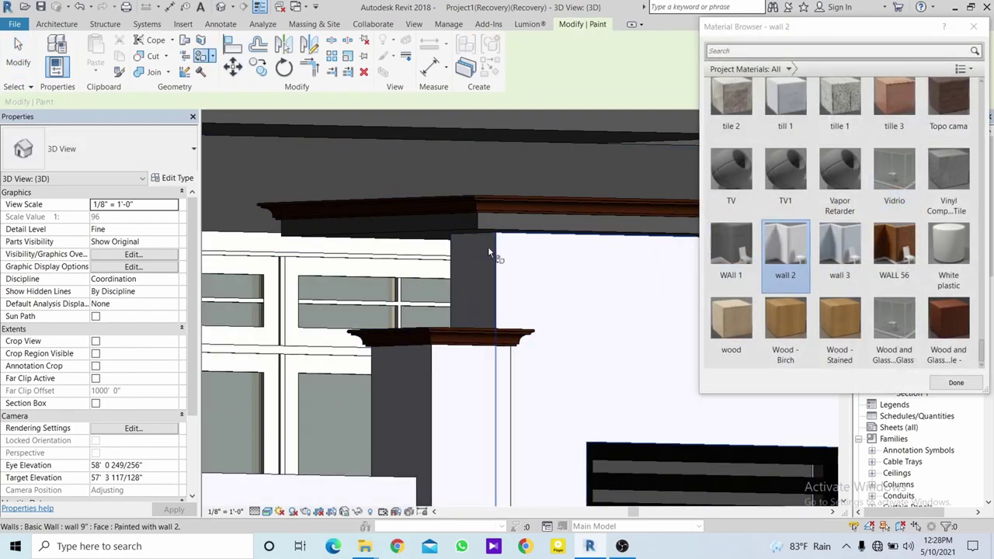
scroll(489, 251, up, 3)
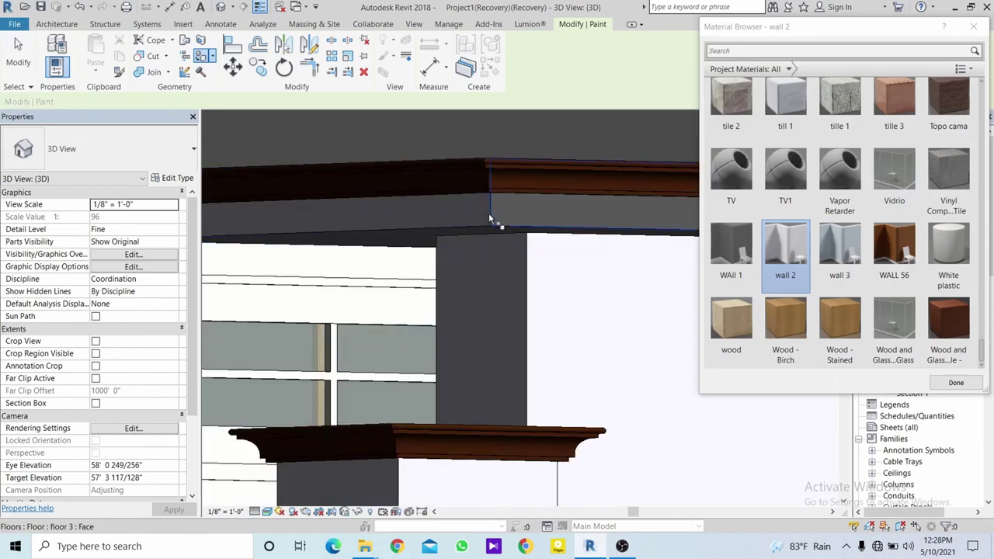
mouse_move(490, 218)
shift+middle_down()
mouse_move(413, 271)
mouse_move(472, 332)
mouse_move(453, 337)
mouse_move(457, 279)
mouse_move(467, 278)
shift+middle_up()
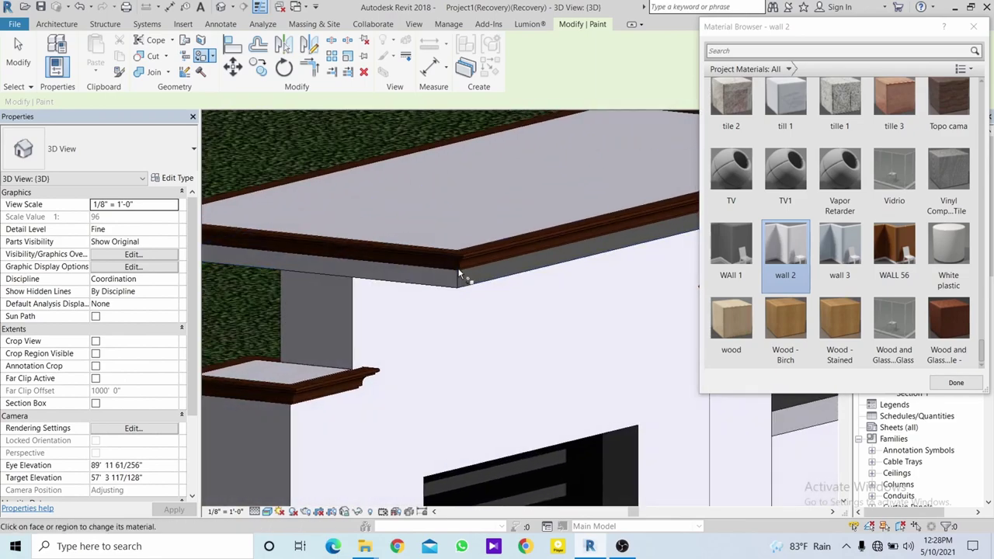
scroll(508, 296, down, 5)
scroll(435, 310, up, 5)
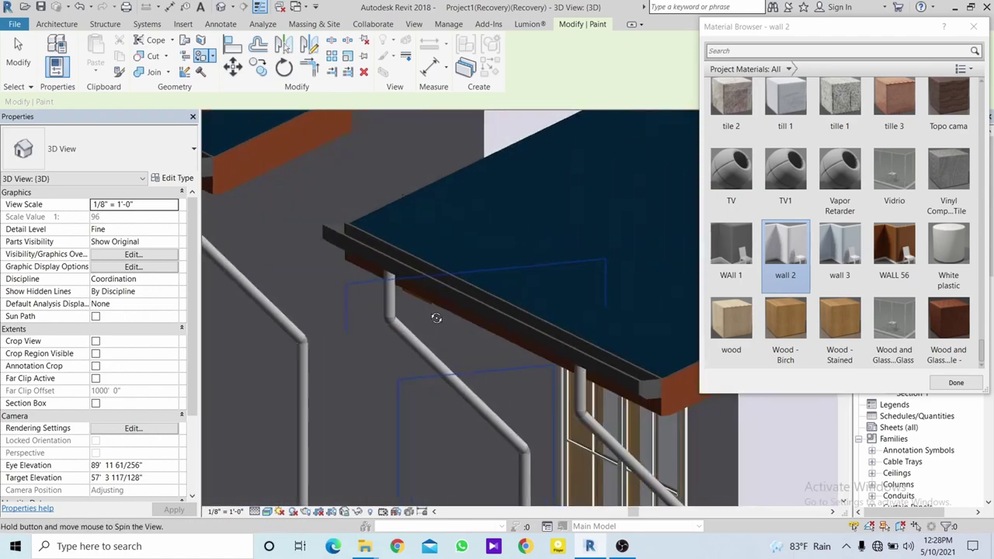
scroll(430, 319, down, 3)
scroll(572, 317, down, 2)
scroll(579, 358, down, 2)
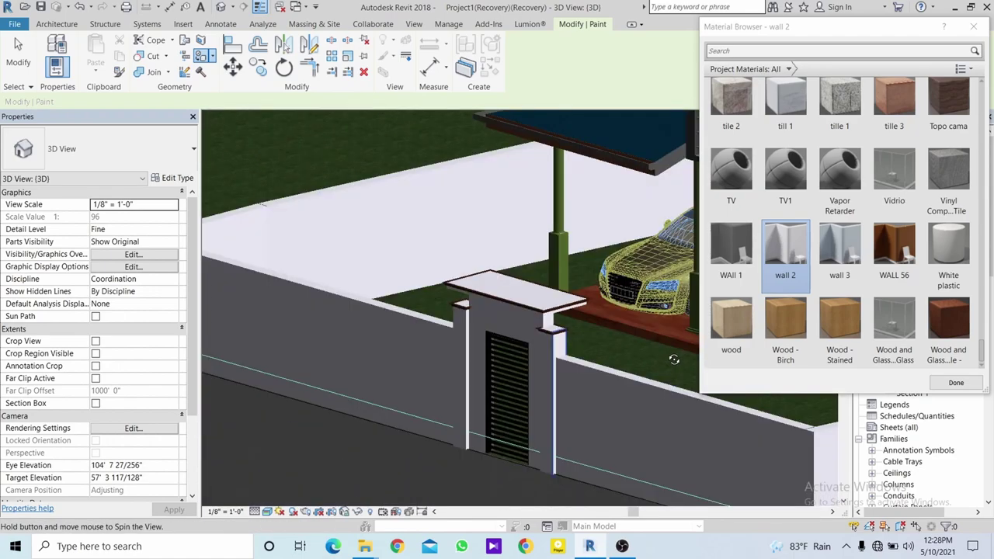
scroll(582, 393, down, 2)
mouse_move(527, 316)
shift+middle_down()
mouse_move(551, 367)
mouse_move(440, 295)
shift+middle_up()
key(Escape)
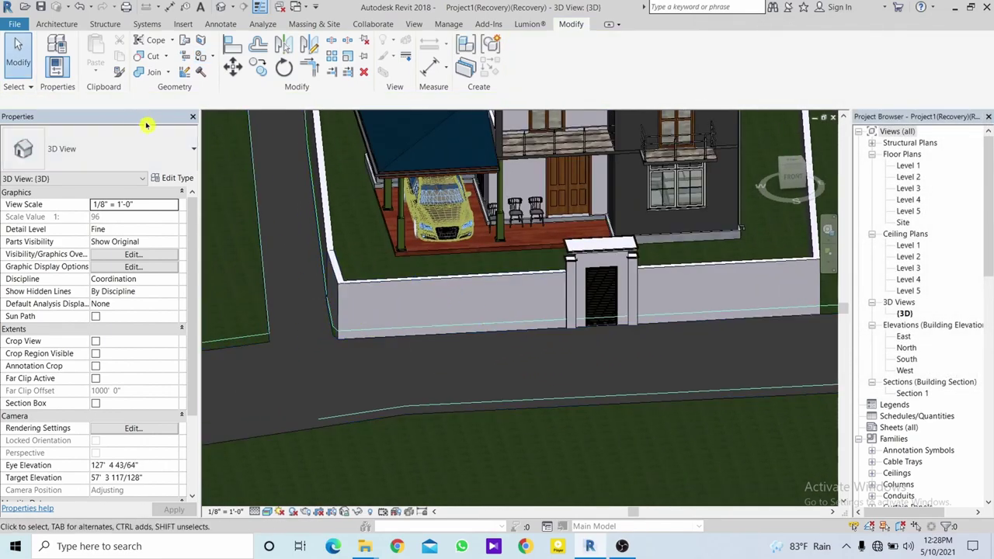
Select the wall left of the gate pillar and switch to the South elevation.
click(452, 283)
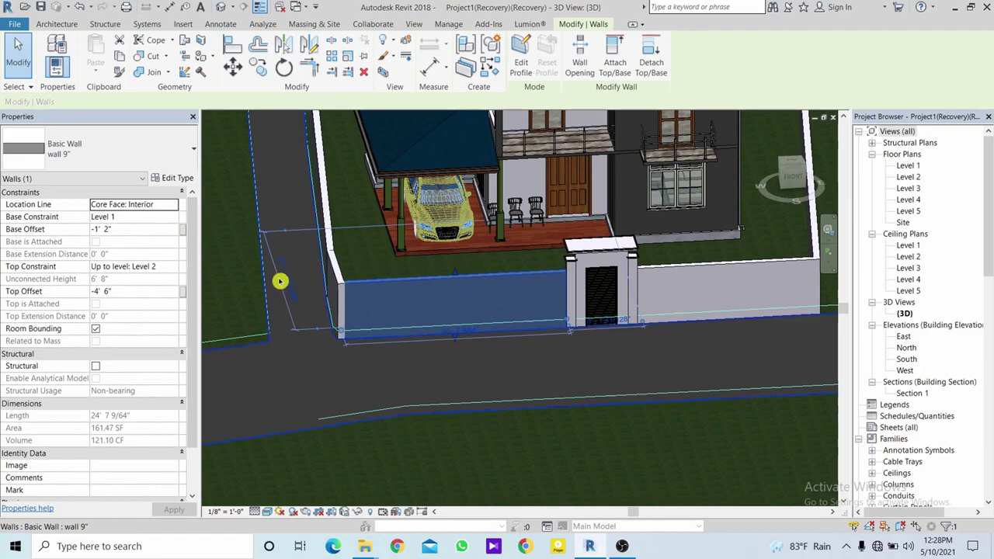
click(144, 291)
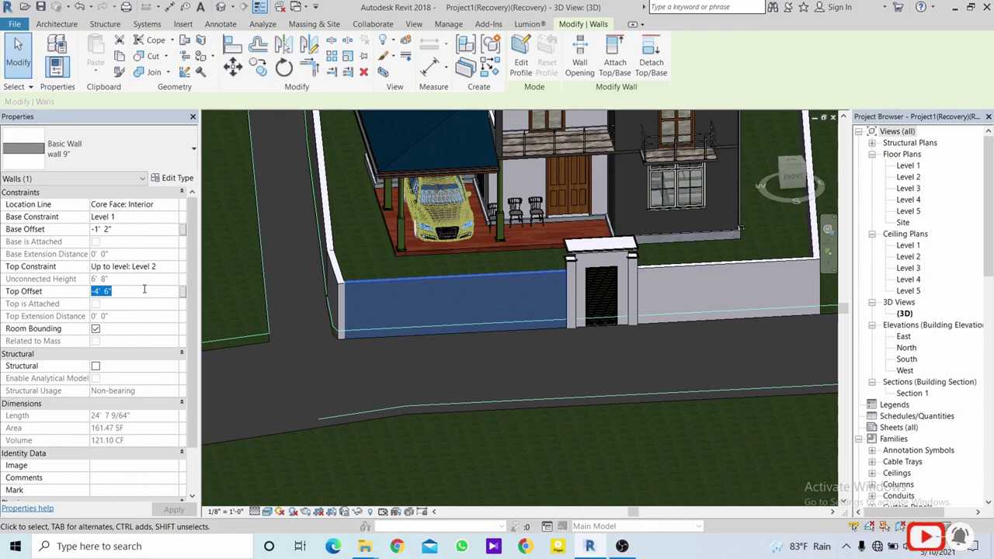
double_click(906, 360)
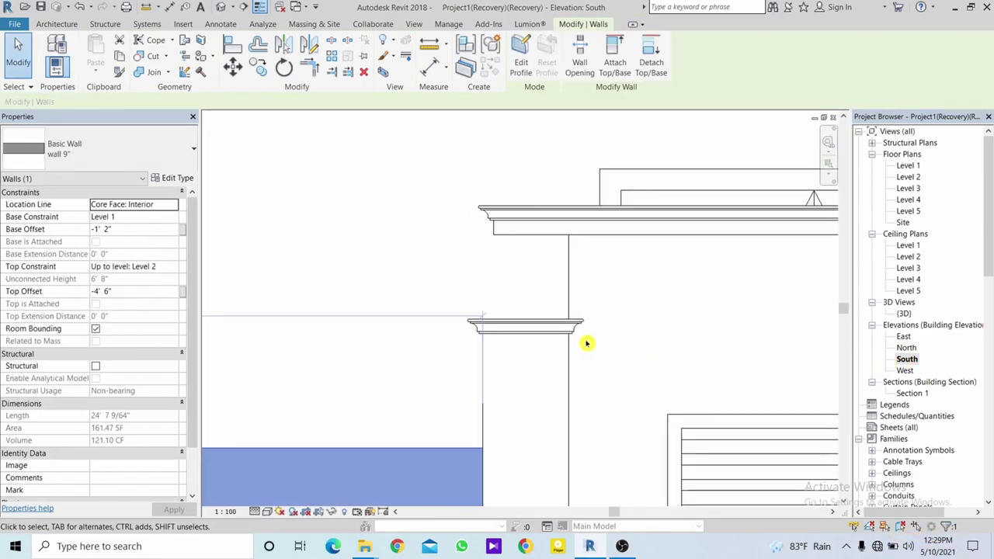
scroll(586, 341, down, 3)
scroll(579, 318, down, 2)
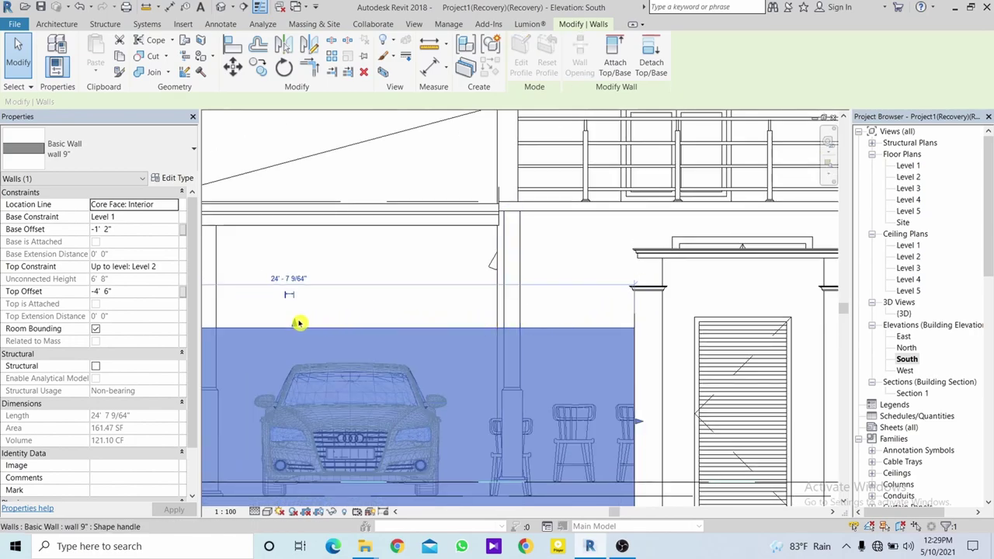
Drag the wall top up to the pillar's upper cap, reaching a -1' 8 1/2" Top Offset.
drag(295, 323, 287, 239)
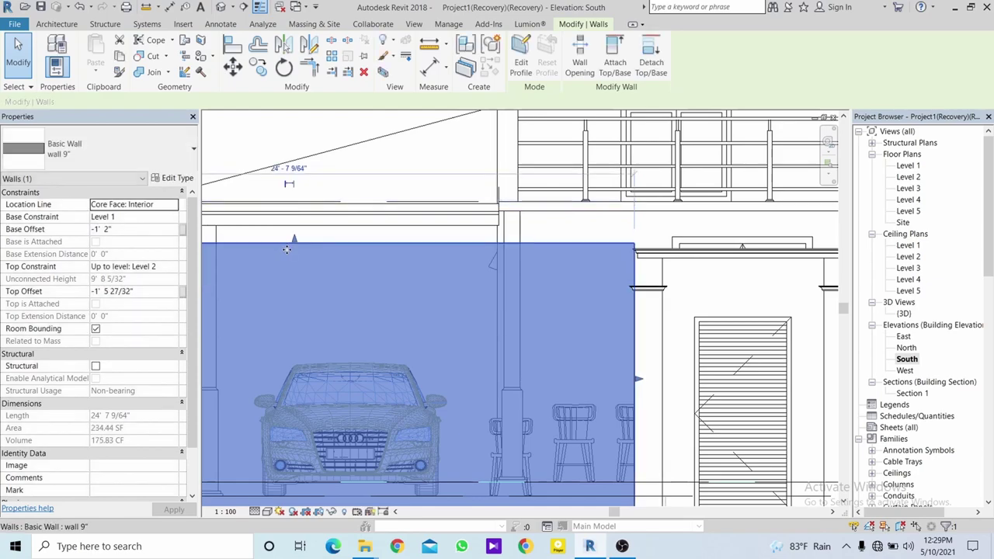
key(Escape)
click(399, 254)
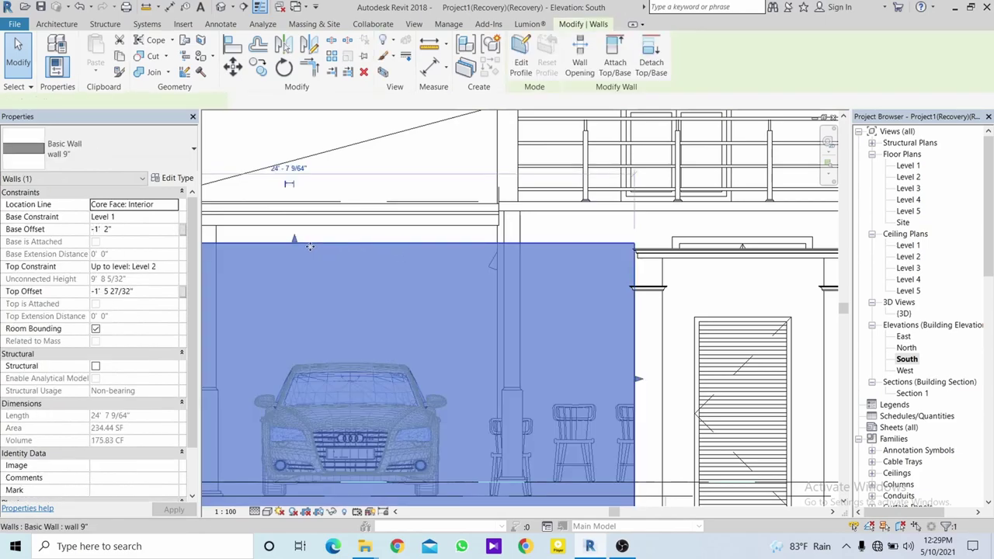
drag(295, 238, 295, 249)
scroll(646, 255, up, 2)
scroll(644, 264, up, 2)
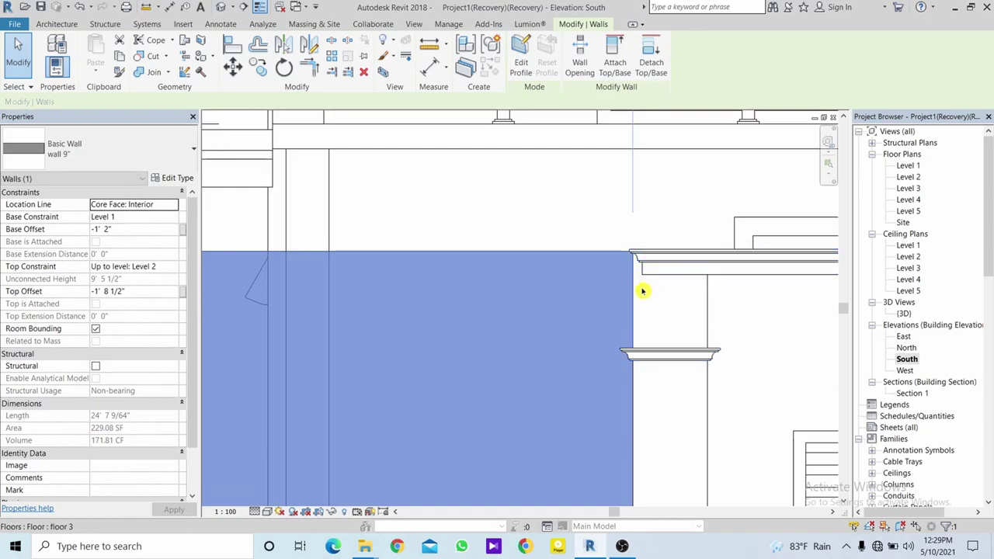
key(Escape)
click(644, 262)
middle_drag(675, 265, 662, 275)
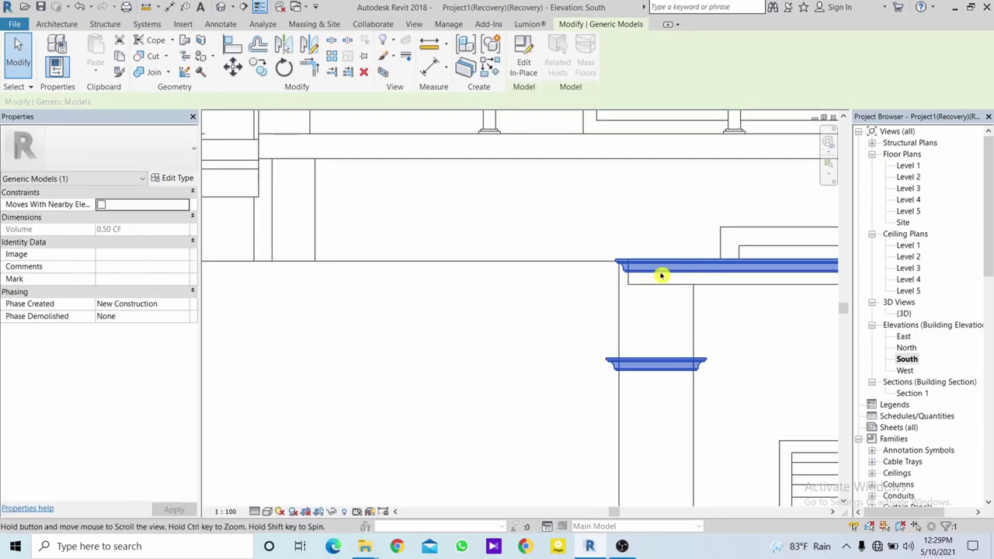
From the 3D view, start the Door tool and begin loading a new door family from its type properties.
double_click(904, 314)
scroll(905, 315, down, 1)
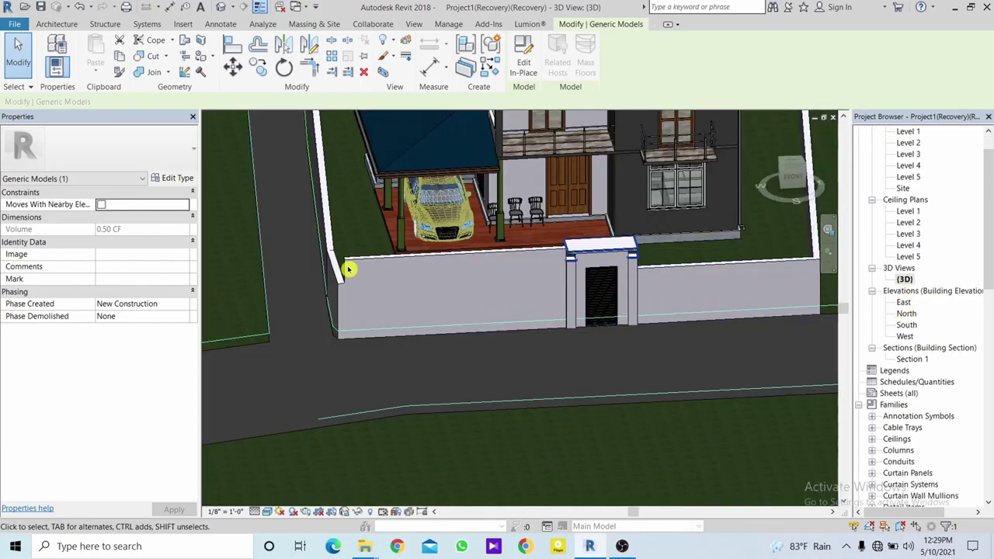
click(57, 24)
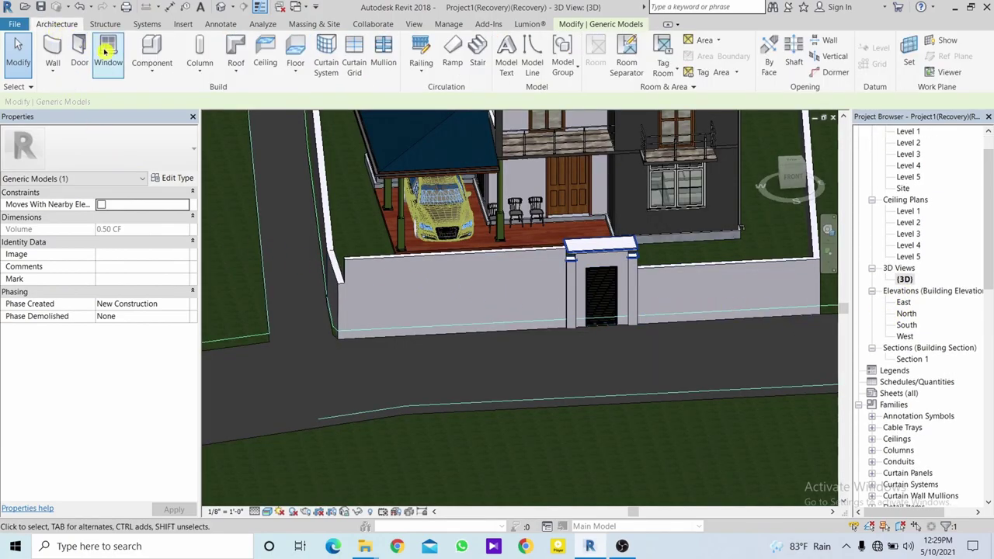
click(81, 53)
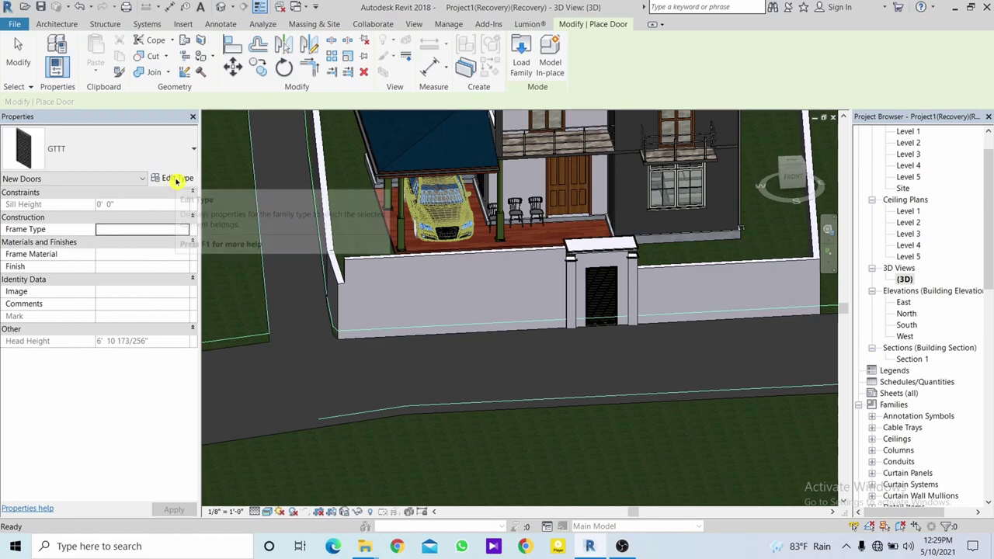
click(177, 180)
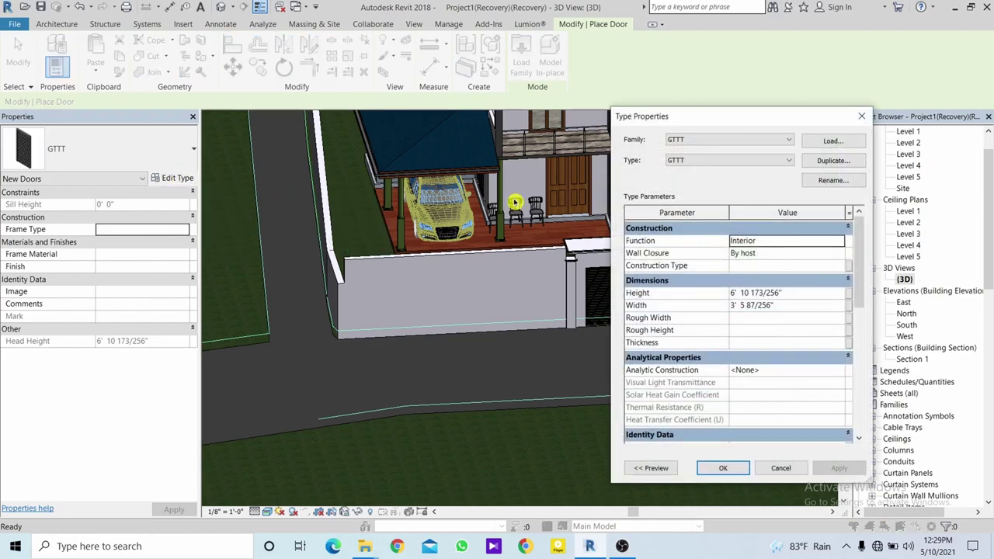
click(831, 142)
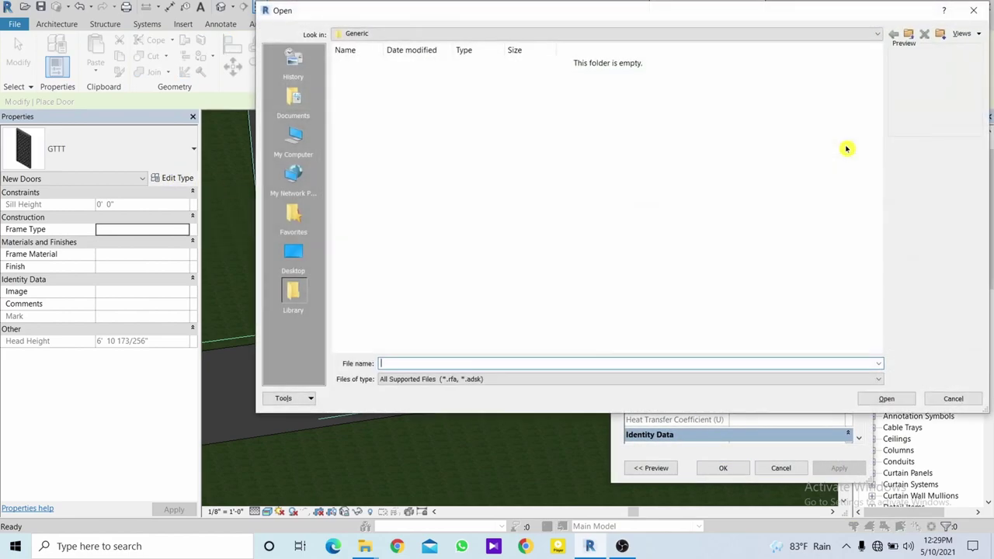
Load the M_Overhead-Rolling door family from the US Metric Doors library.
click(911, 35)
double_click(454, 78)
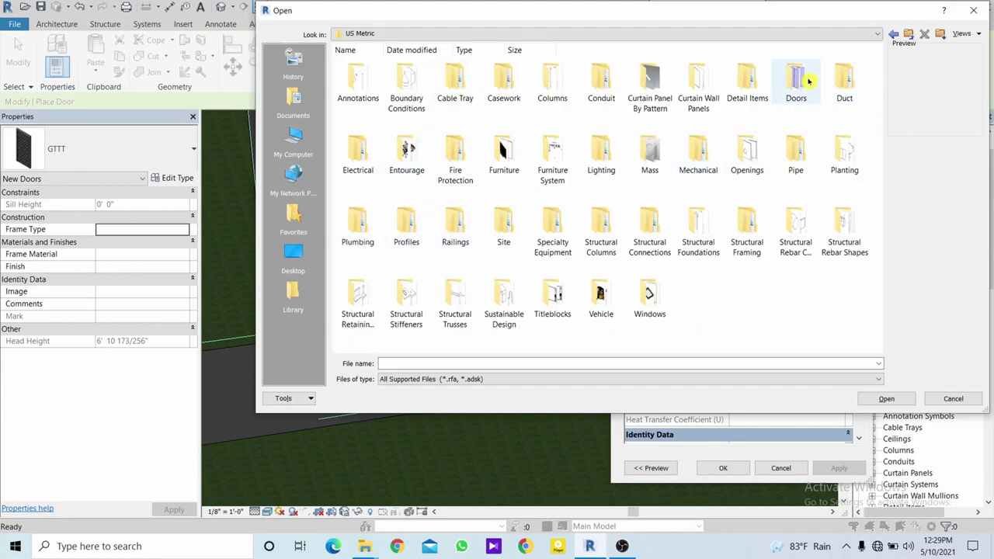
double_click(800, 82)
click(638, 164)
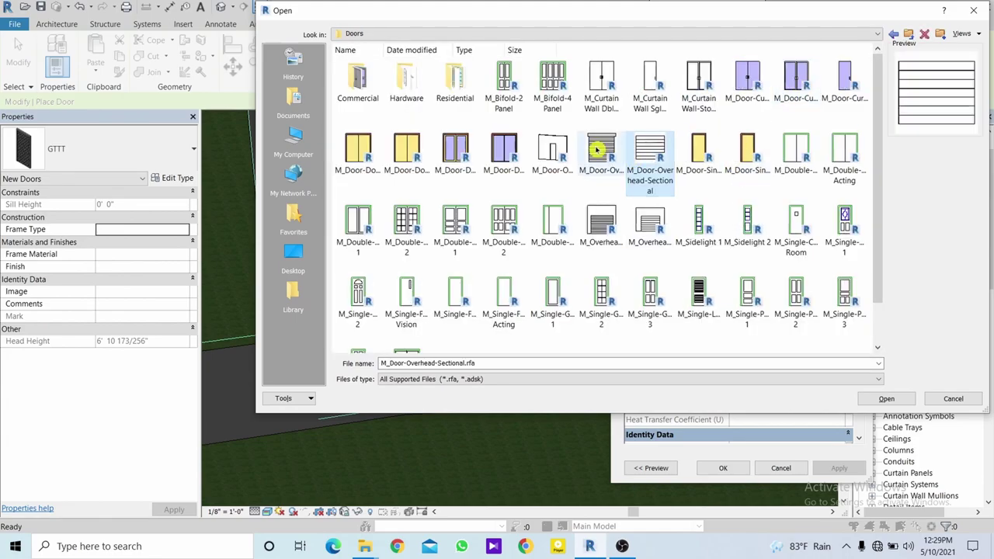
click(599, 149)
click(602, 221)
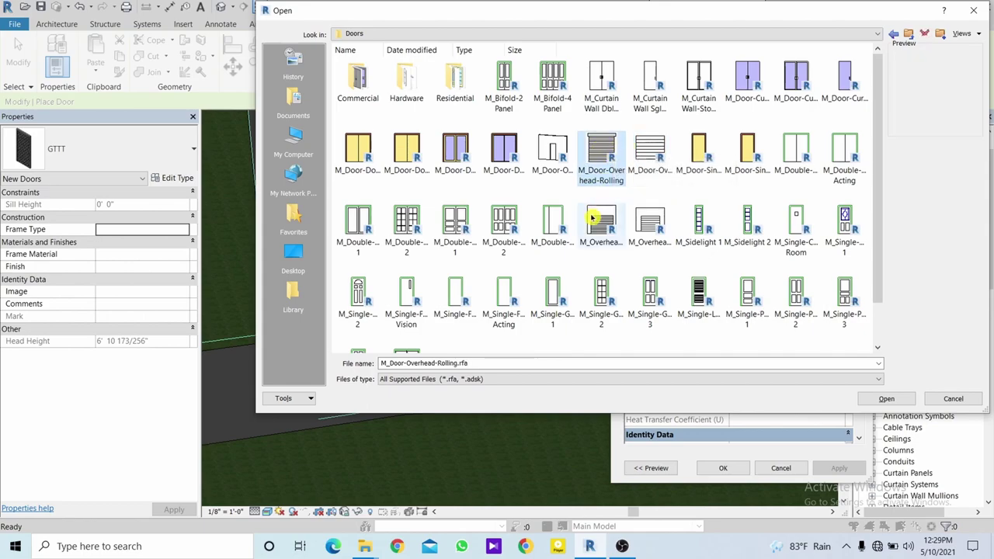
click(645, 221)
click(609, 222)
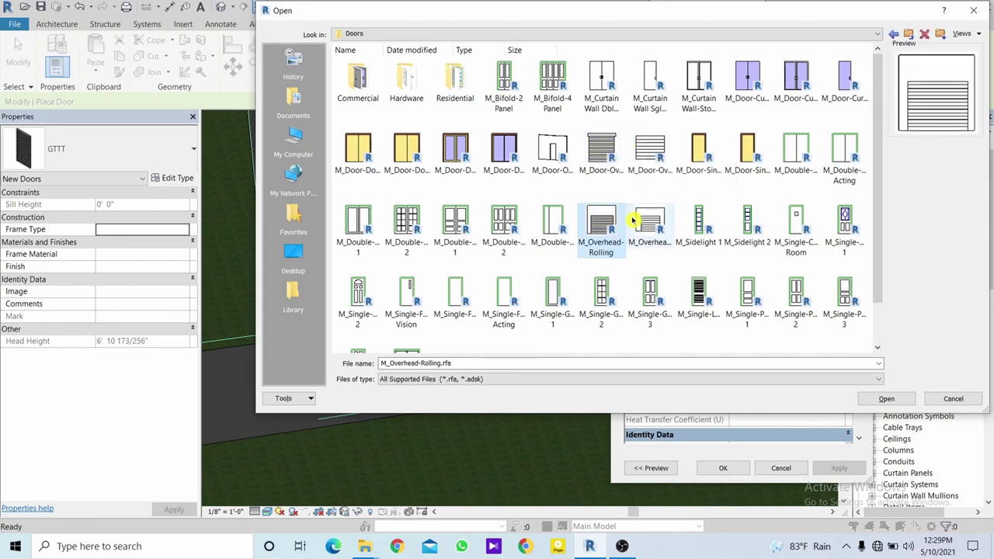
click(645, 220)
click(610, 223)
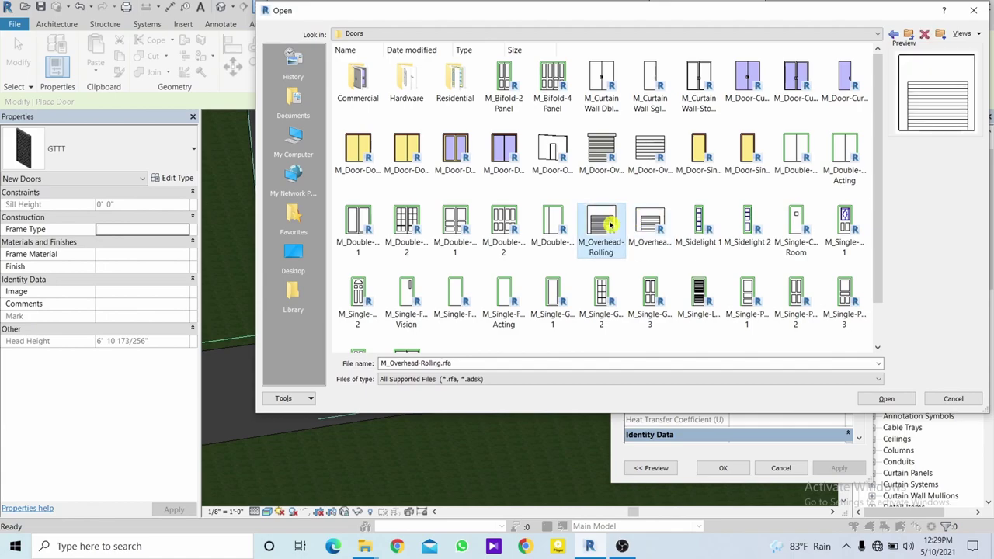
double_click(609, 224)
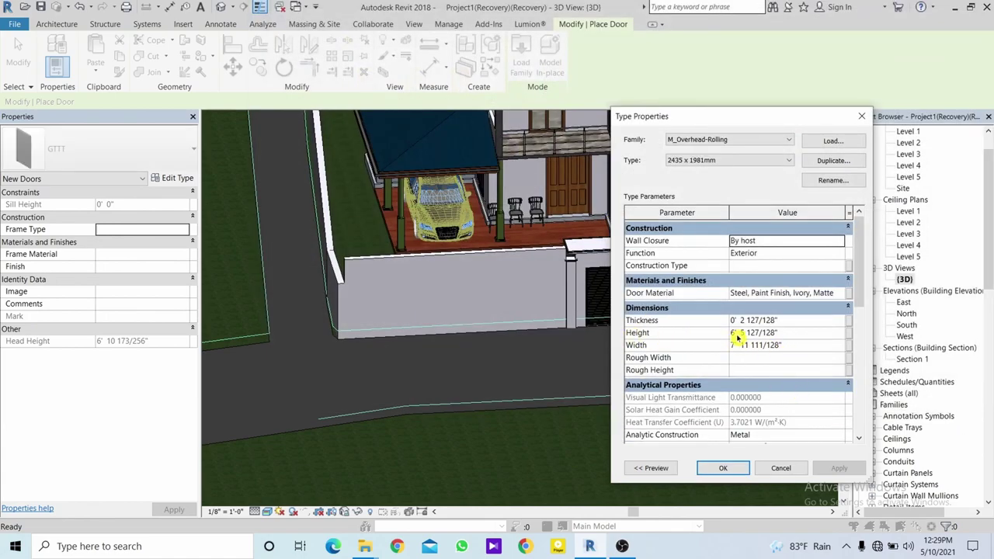
Duplicate the door type as RD 1 with a height of 8' 0".
click(843, 163)
text(RD 1)
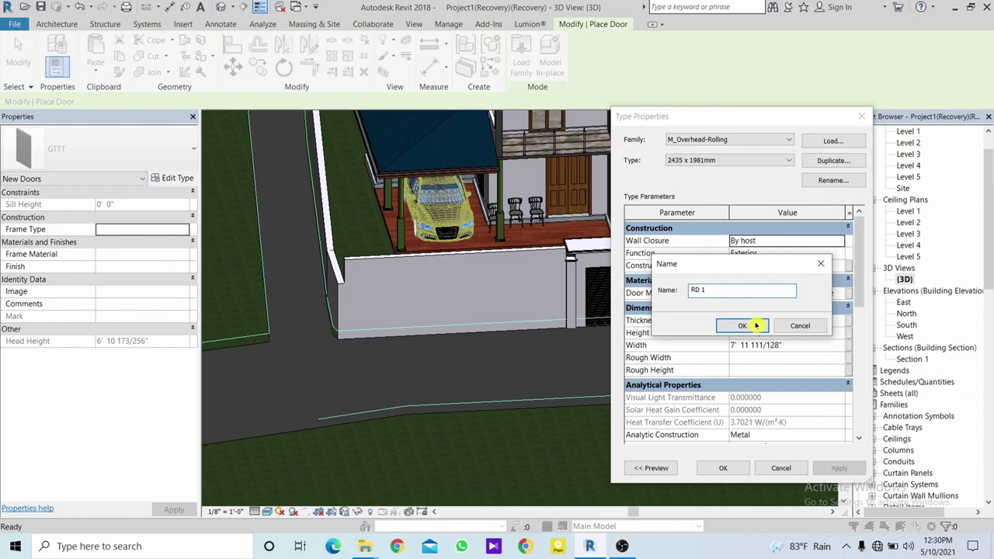
click(755, 325)
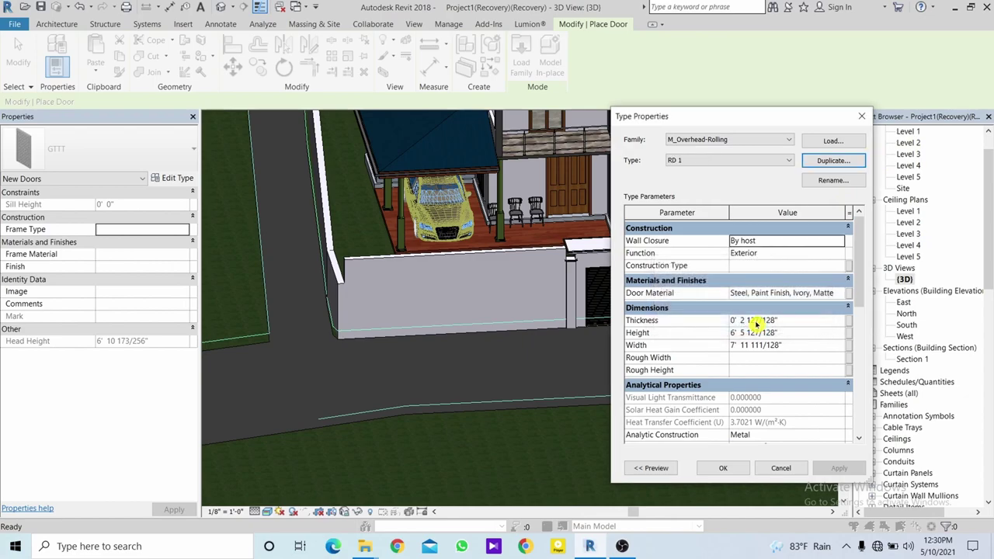
click(791, 333)
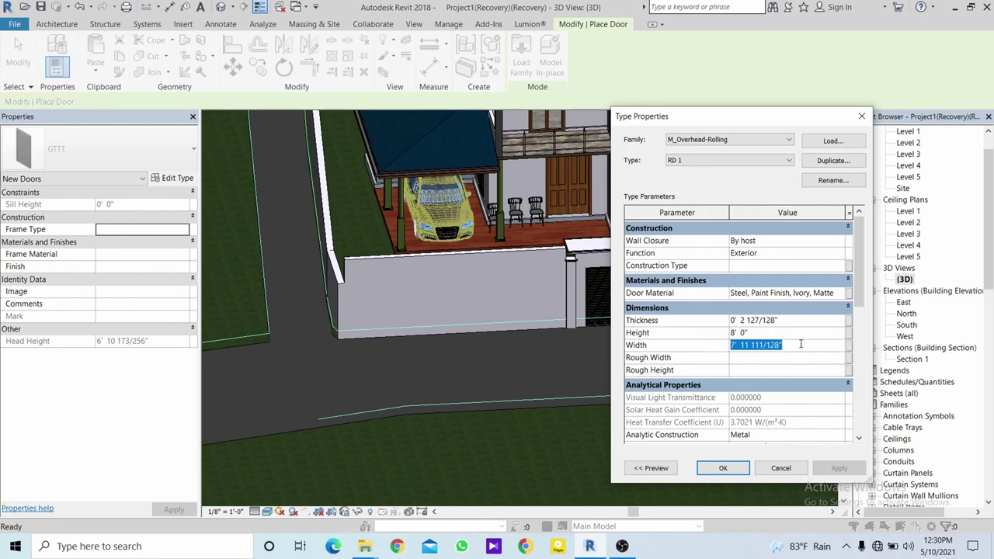
text(10'  0)
click(744, 467)
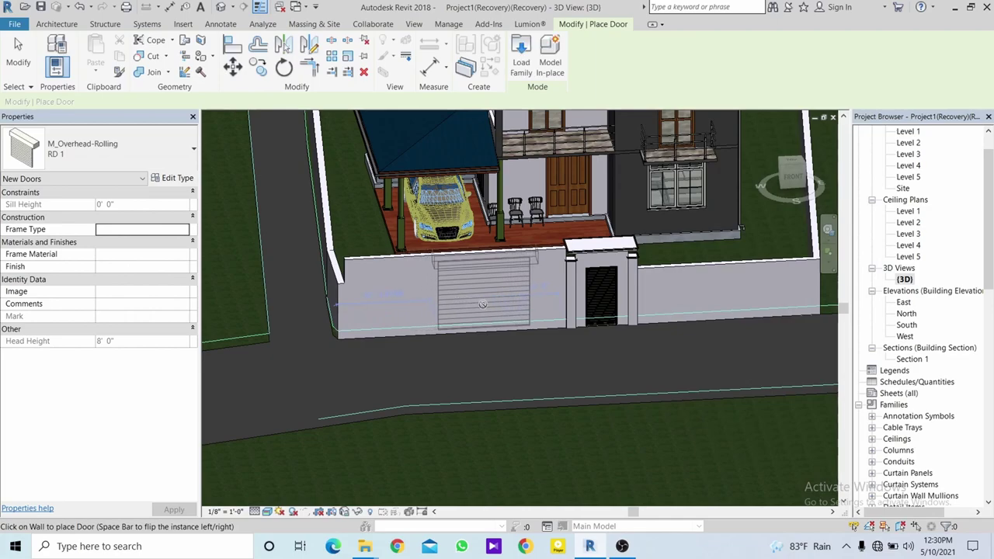
Place the RD 1 rolling door in the boundary wall and return to the 3D view.
click(482, 305)
key(Escape)
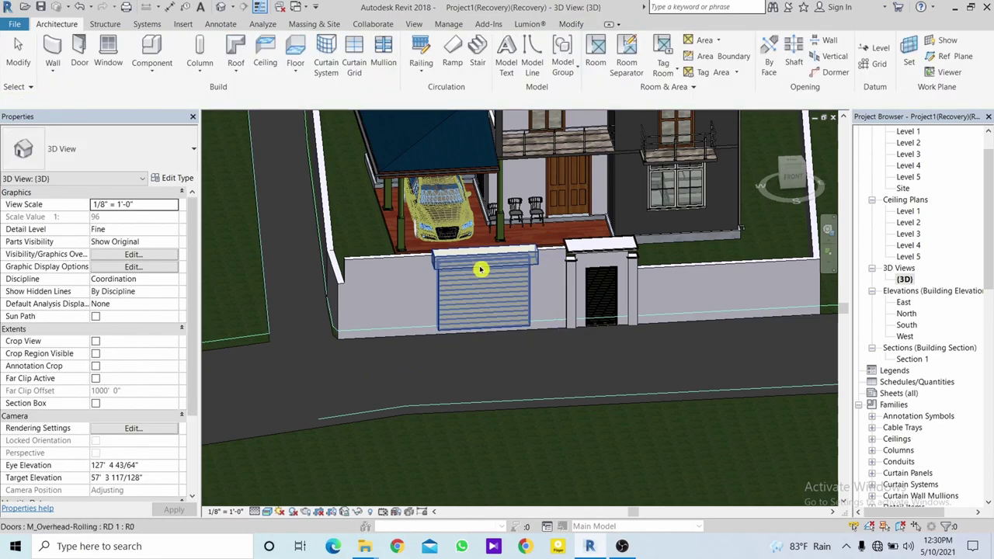
click(479, 272)
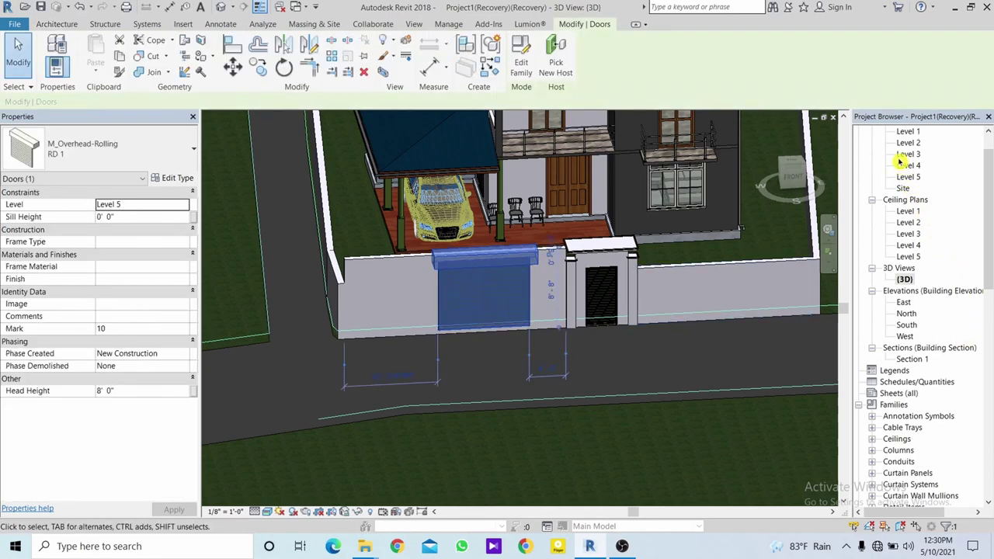
scroll(900, 161, up, 1)
double_click(904, 222)
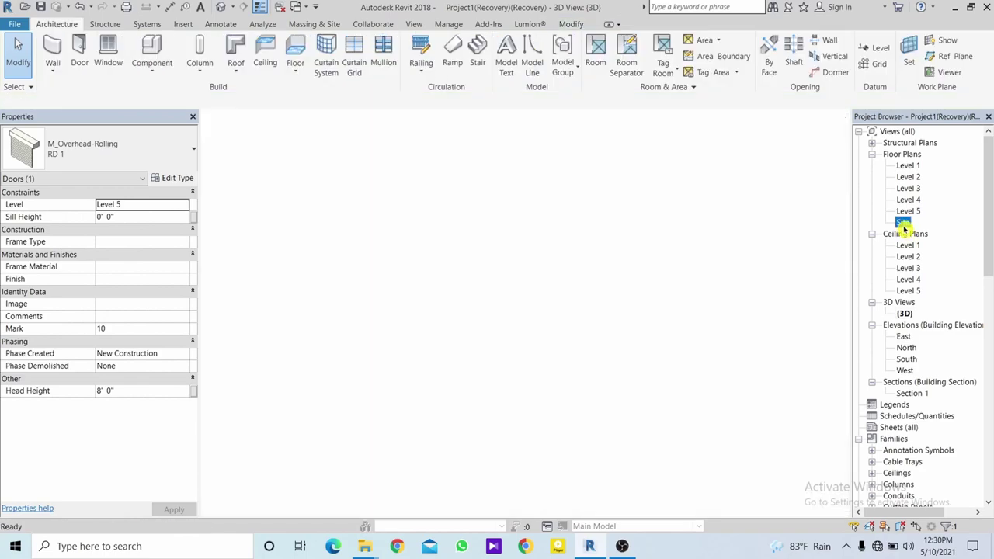
scroll(466, 363, down, 3)
middle_drag(462, 362, 666, 304)
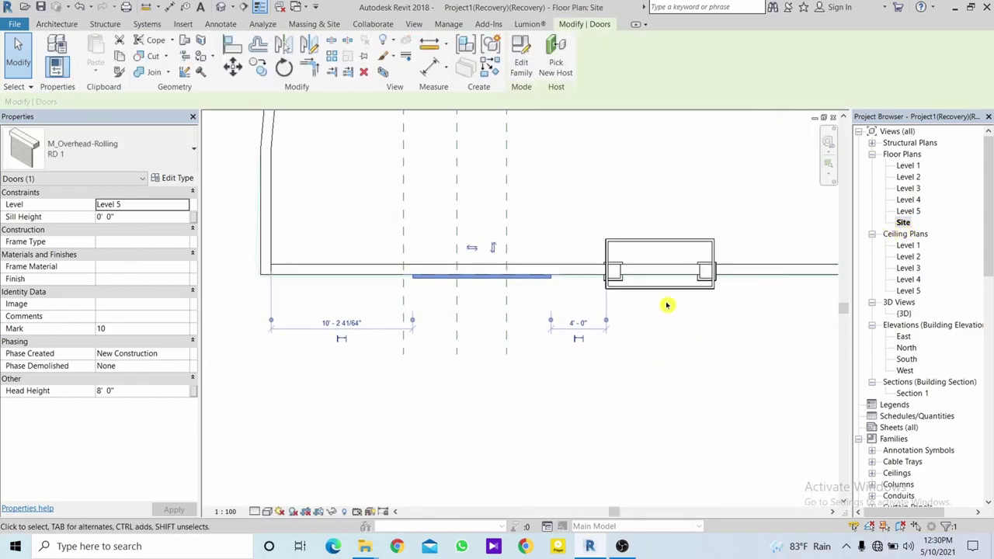
click(901, 314)
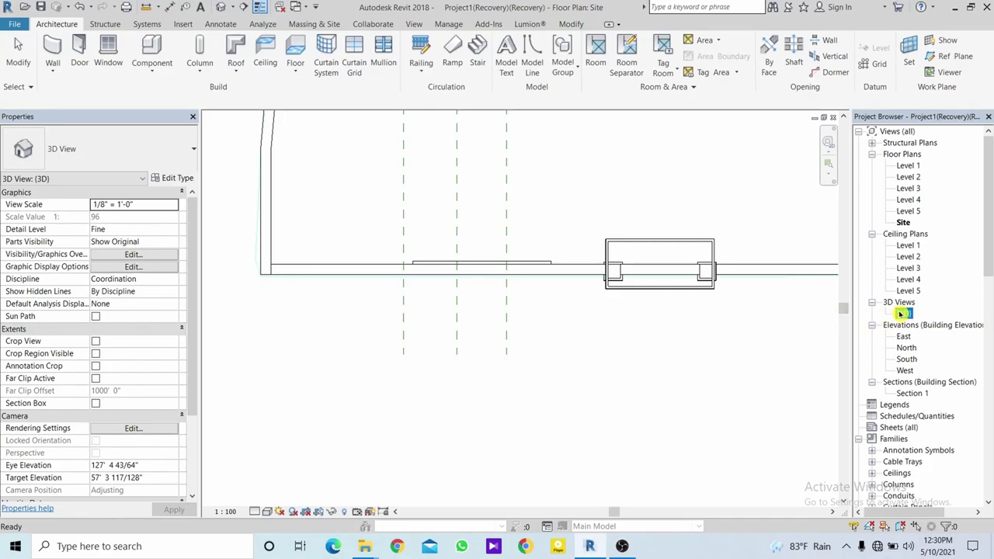
double_click(901, 314)
Set the rolling door's sill height to -0' 6", then select the boundary wall.
key(Escape)
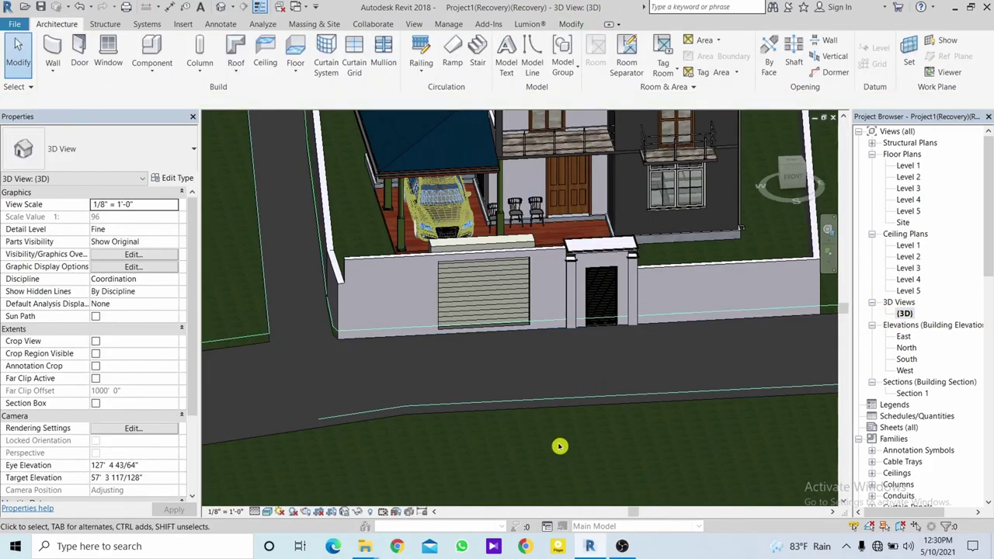
scroll(493, 373, up, 3)
scroll(485, 326, up, 2)
click(487, 324)
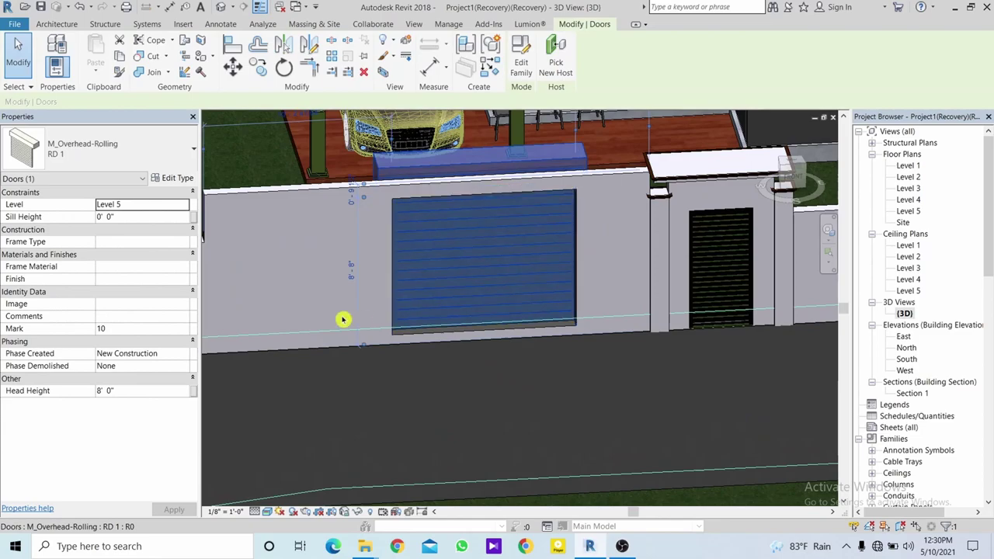
click(152, 222)
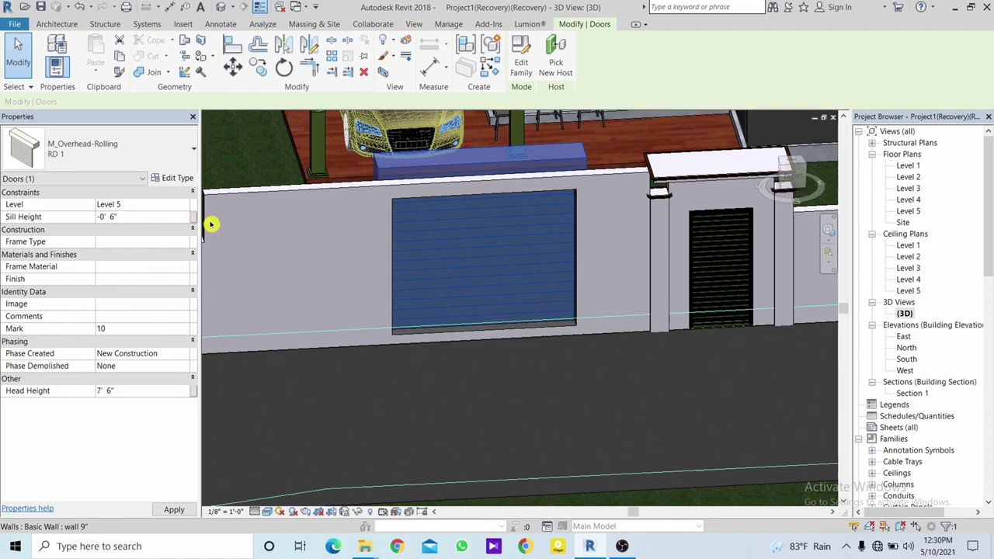
mouse_move(640, 370)
shift+middle_down()
mouse_move(595, 335)
mouse_move(606, 331)
shift+middle_up()
mouse_move(611, 221)
shift+middle_down()
mouse_move(604, 253)
mouse_move(425, 200)
shift+middle_up()
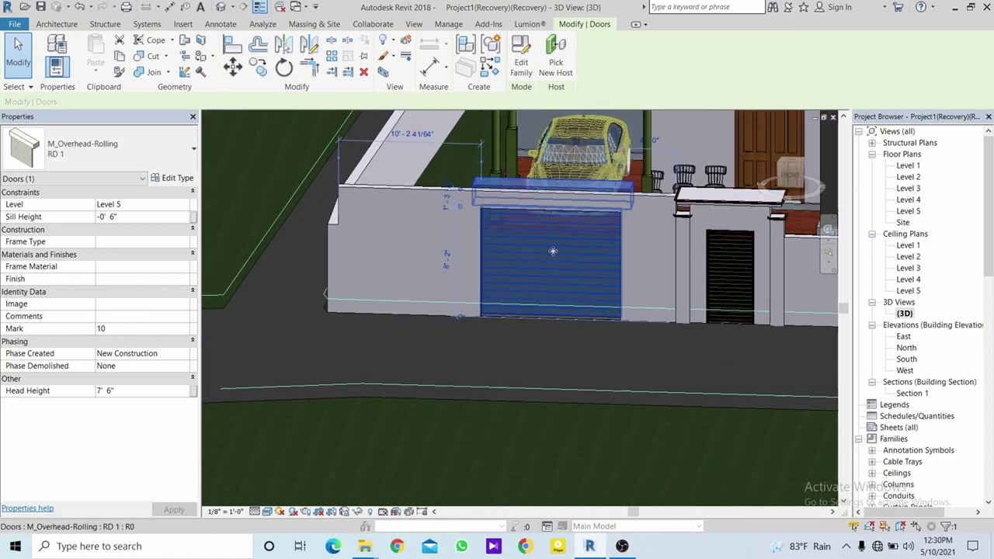
click(391, 195)
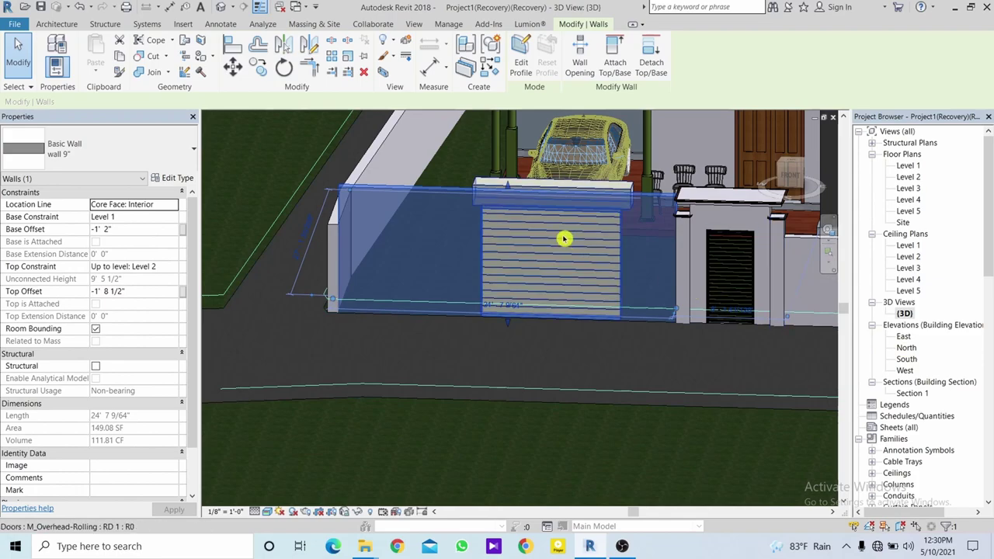
In the South elevation, edit the wall profile and add a horizontal reference plane across it.
double_click(907, 358)
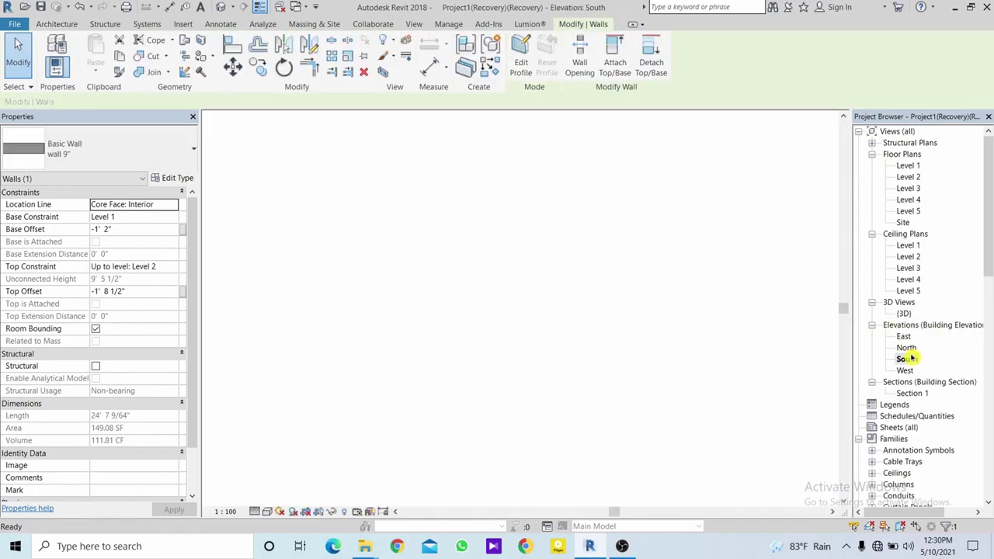
scroll(595, 333, down, 2)
scroll(670, 262, down, 1)
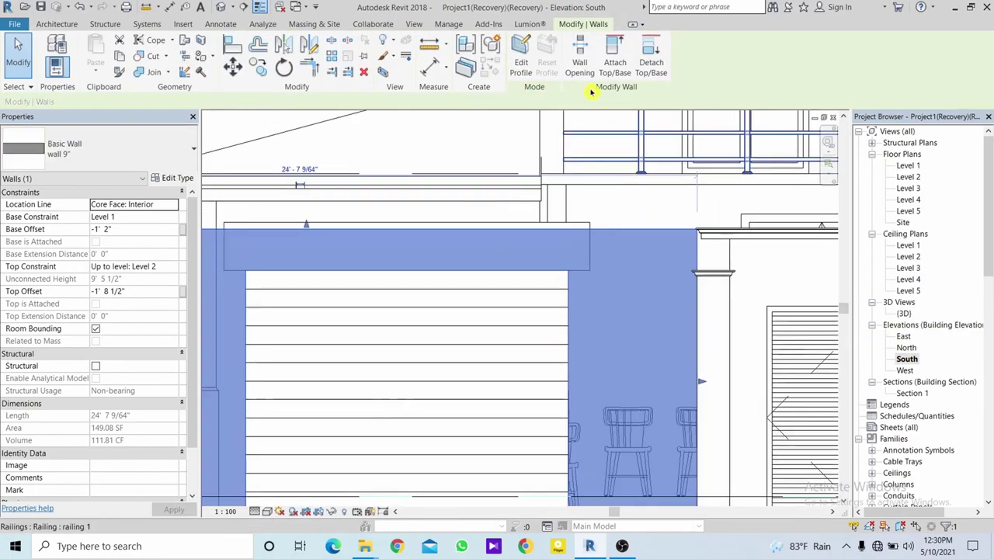
click(526, 49)
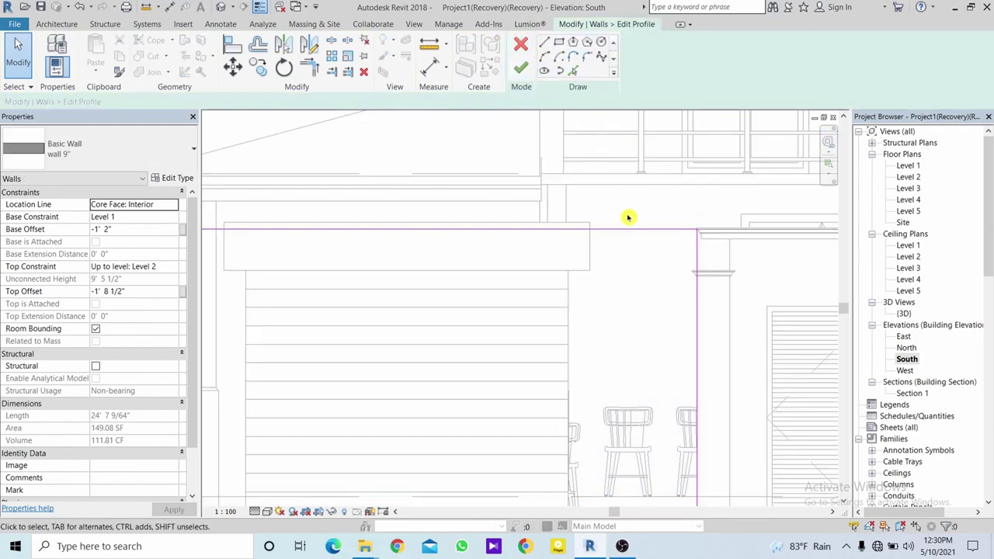
scroll(449, 129, down, 2)
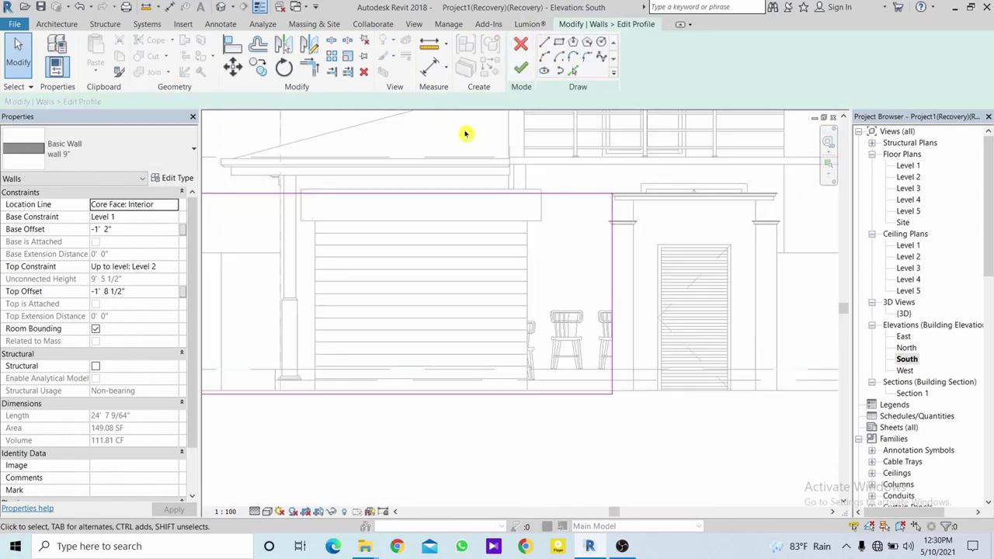
click(67, 24)
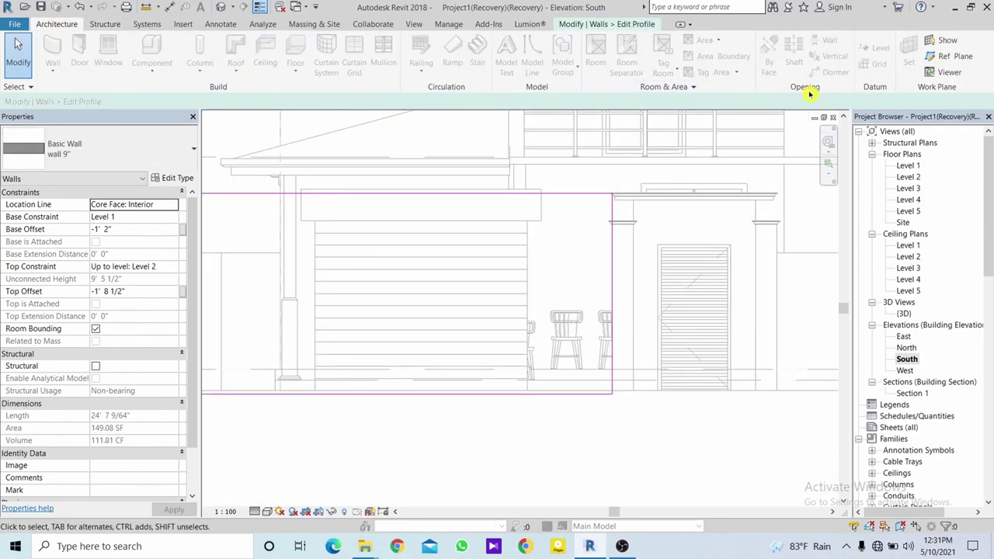
click(944, 56)
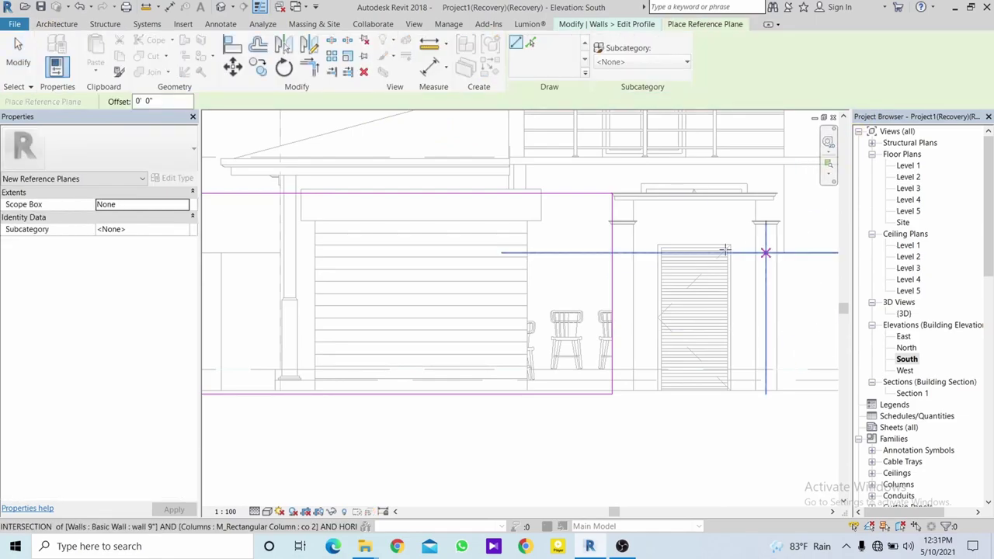
mouse_move(498, 253)
middle_down()
mouse_move(552, 254)
mouse_move(472, 224)
middle_up()
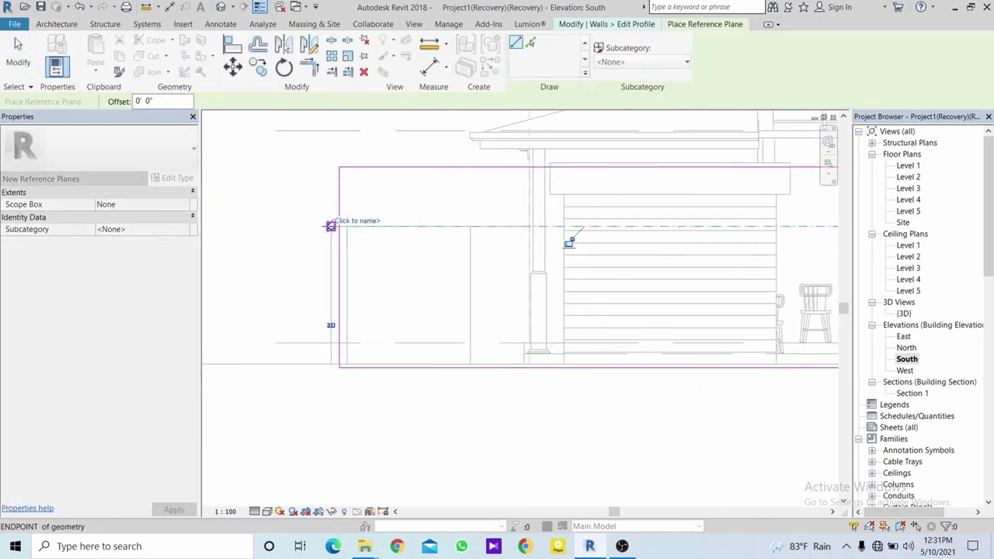
key(Escape)
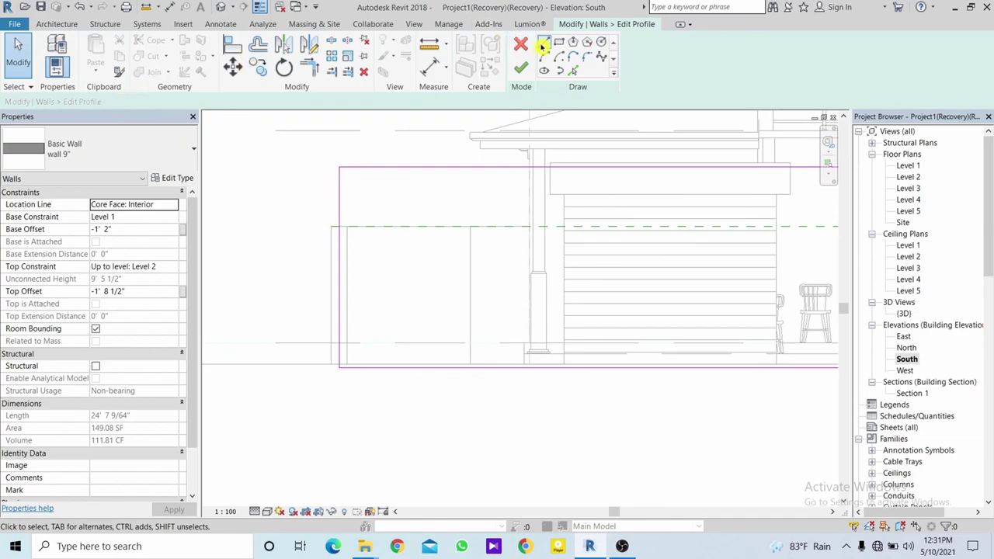
Sketch stepped profile lines on both sides of the garage door along the reference plane.
click(543, 45)
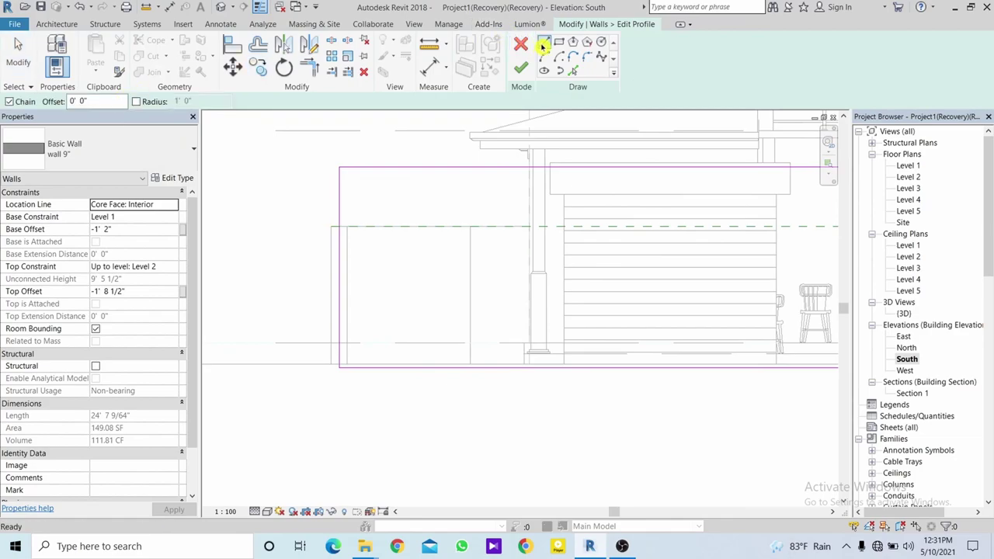
click(338, 226)
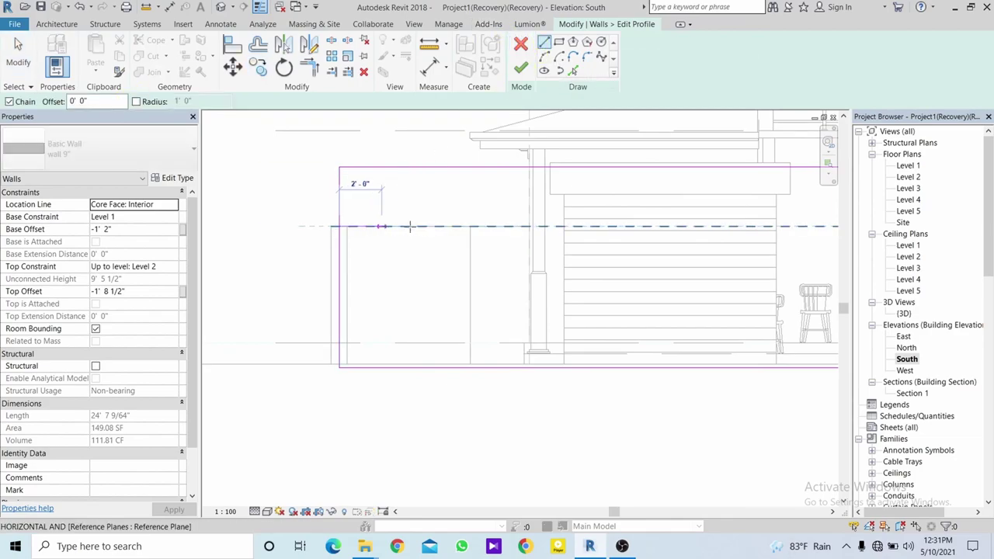
click(525, 226)
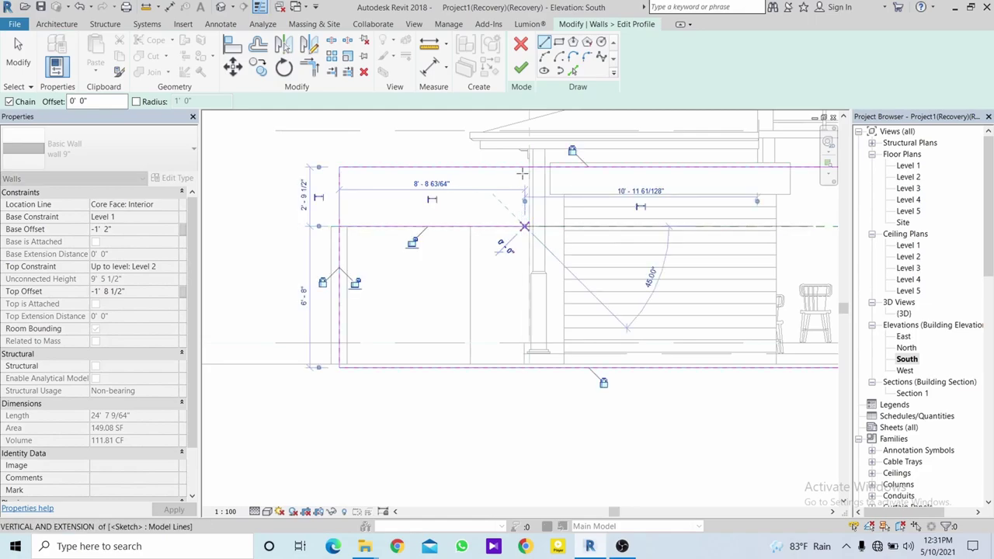
click(524, 167)
key(Escape)
middle_drag(477, 176, 261, 177)
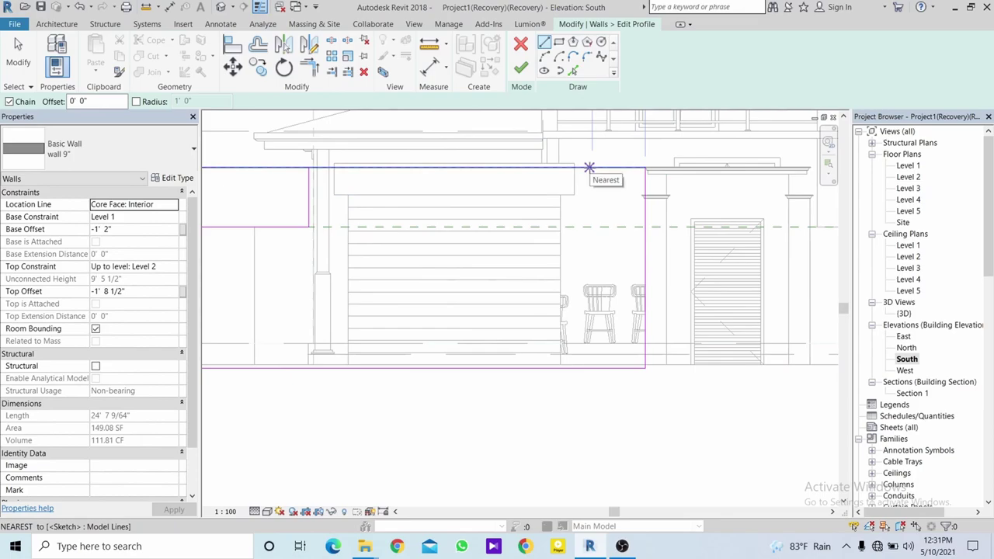
click(592, 167)
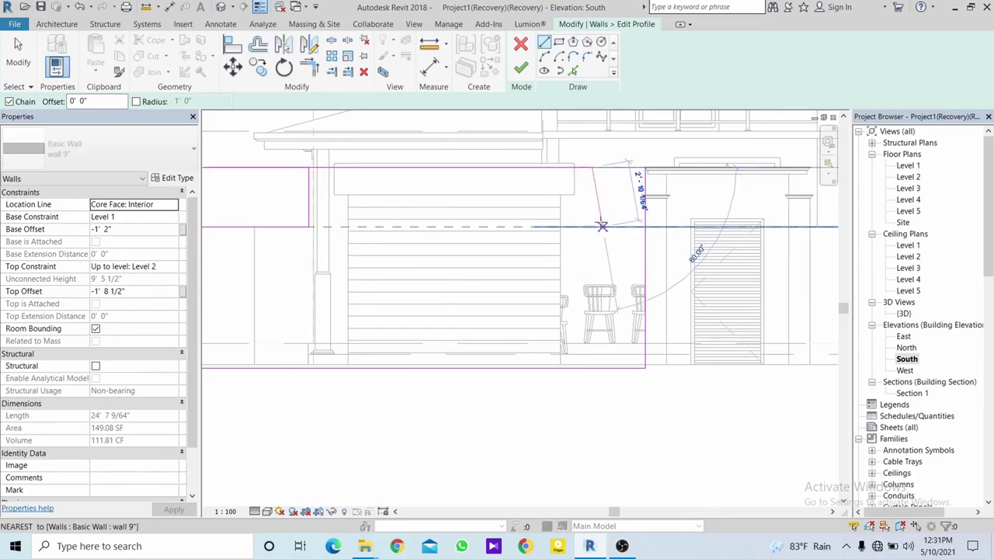
click(593, 226)
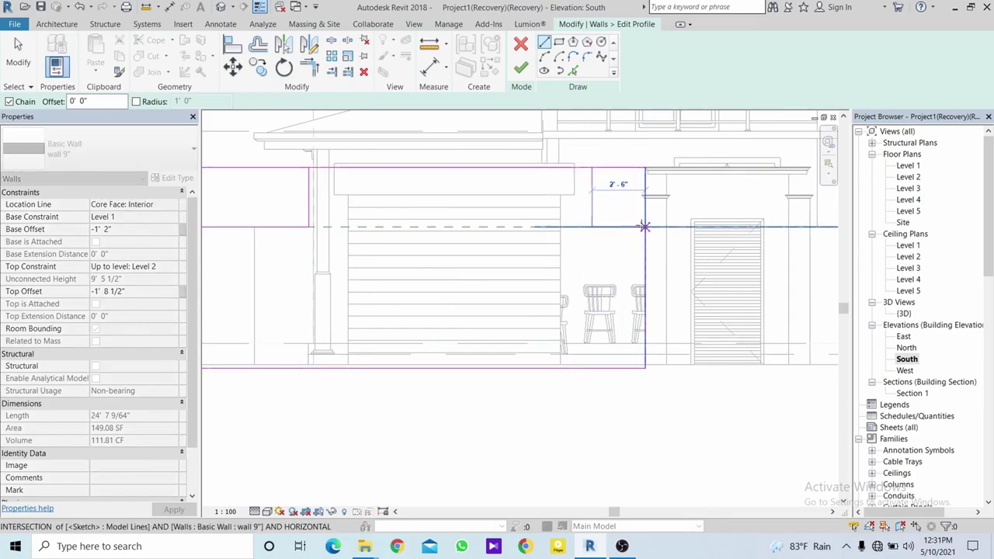
click(644, 226)
key(Escape)
key(Escape)
Trim the step corner, add a 1'-6" radius circle opening, and finish the profile.
click(309, 68)
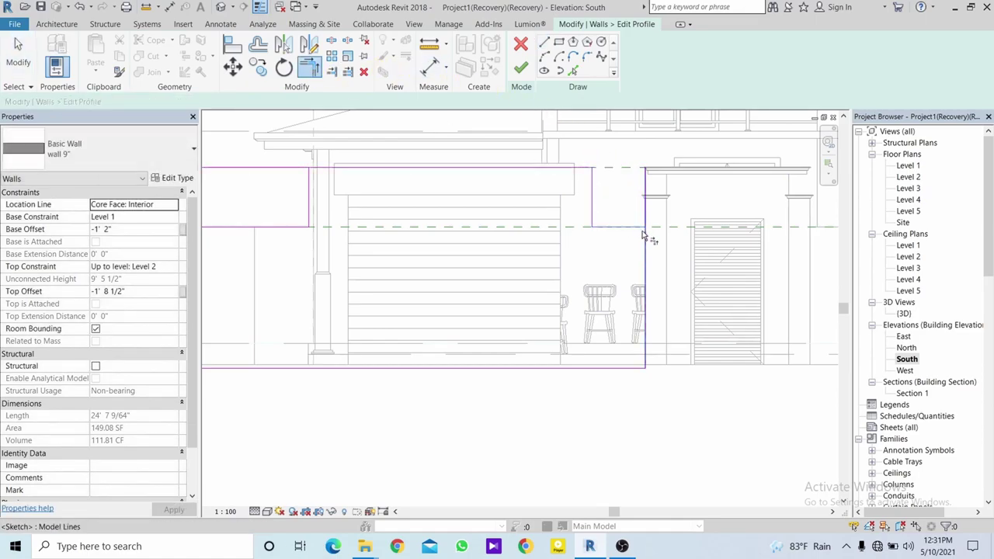
middle_drag(627, 239, 754, 256)
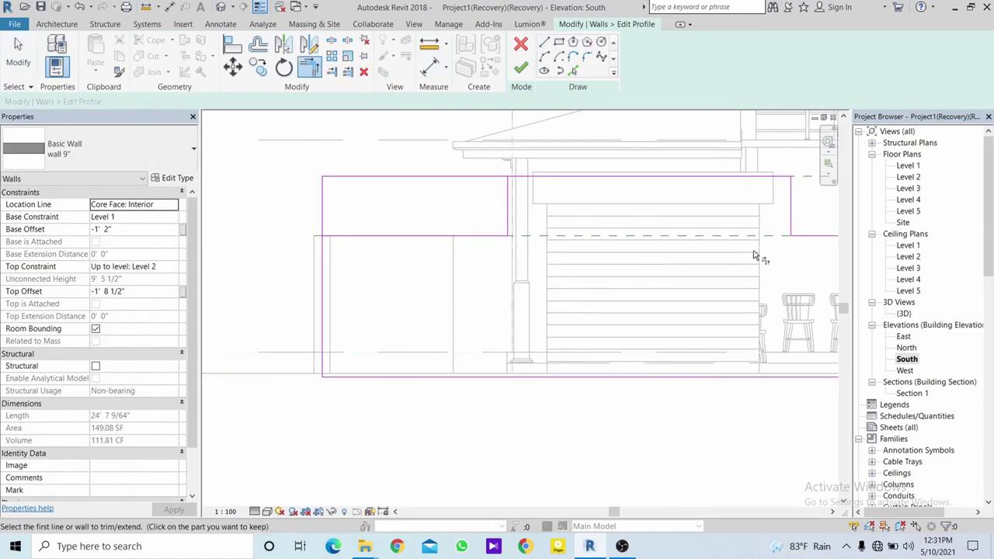
click(505, 199)
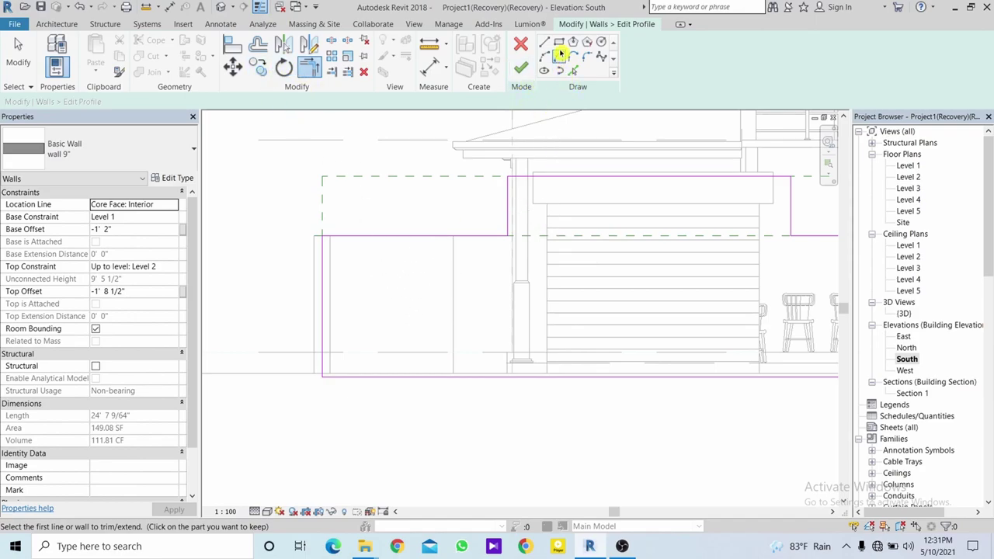
click(601, 41)
click(412, 308)
click(433, 287)
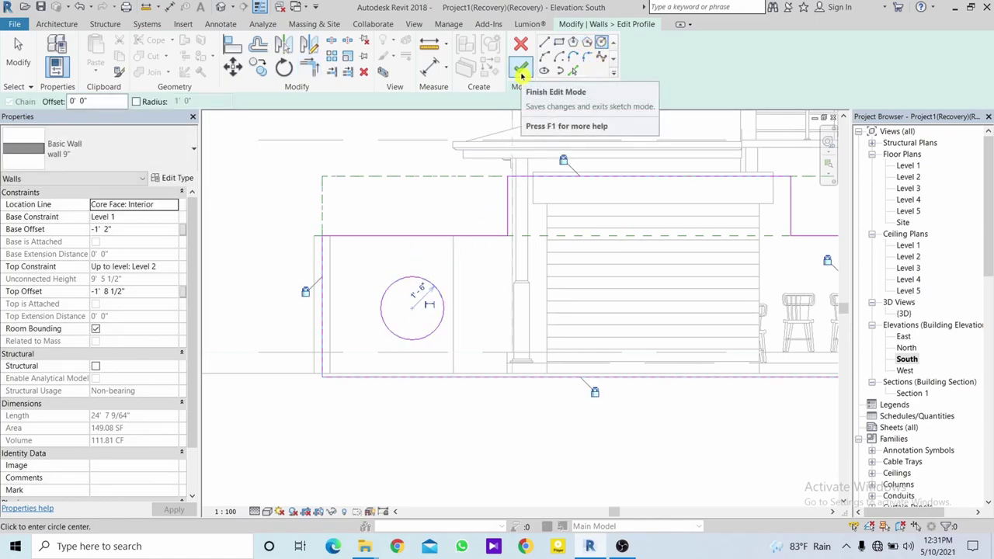
click(522, 71)
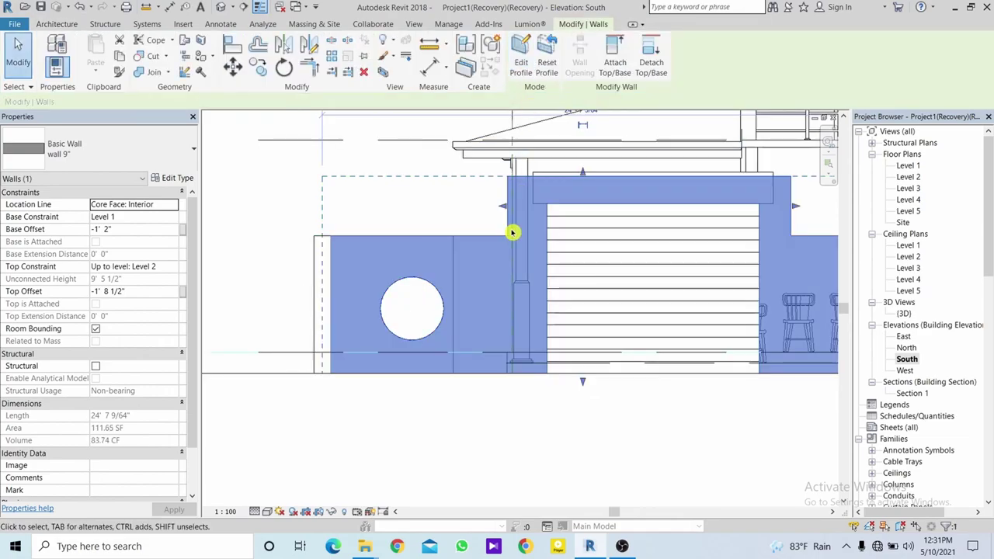
Orbit the 3D house view to inspect the stepped wall, then select the front boundary wall.
double_click(904, 314)
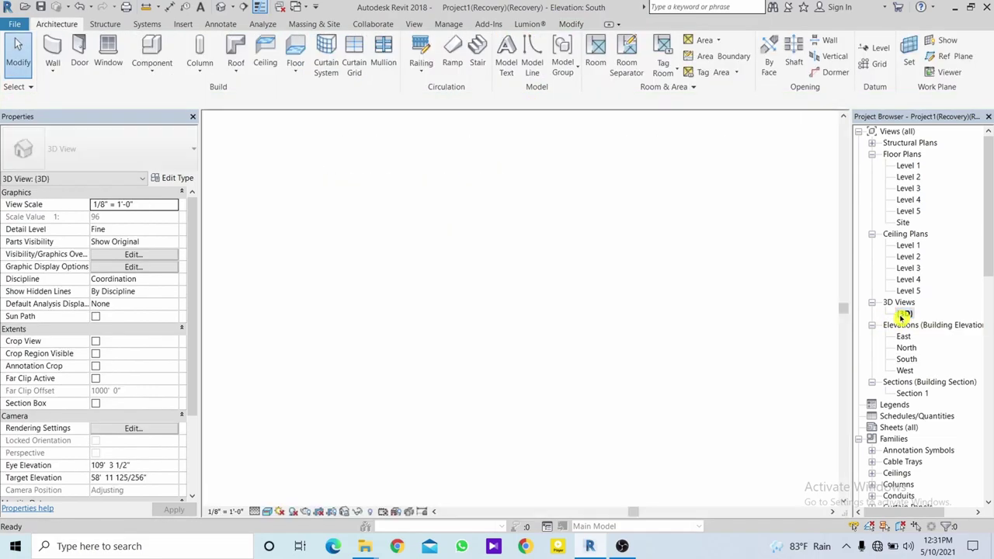
mouse_move(668, 335)
shift+middle_down()
mouse_move(564, 342)
mouse_move(626, 393)
shift+middle_up()
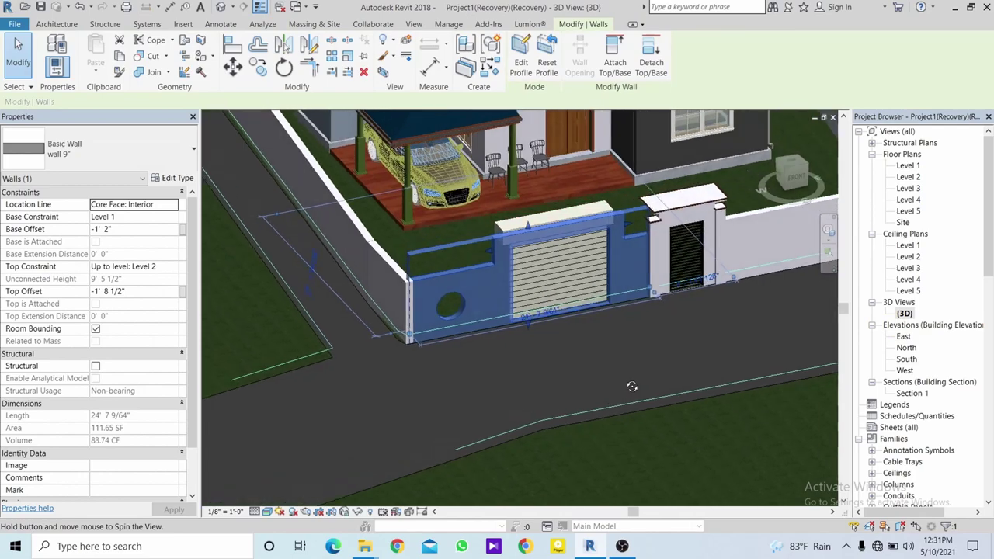
click(650, 493)
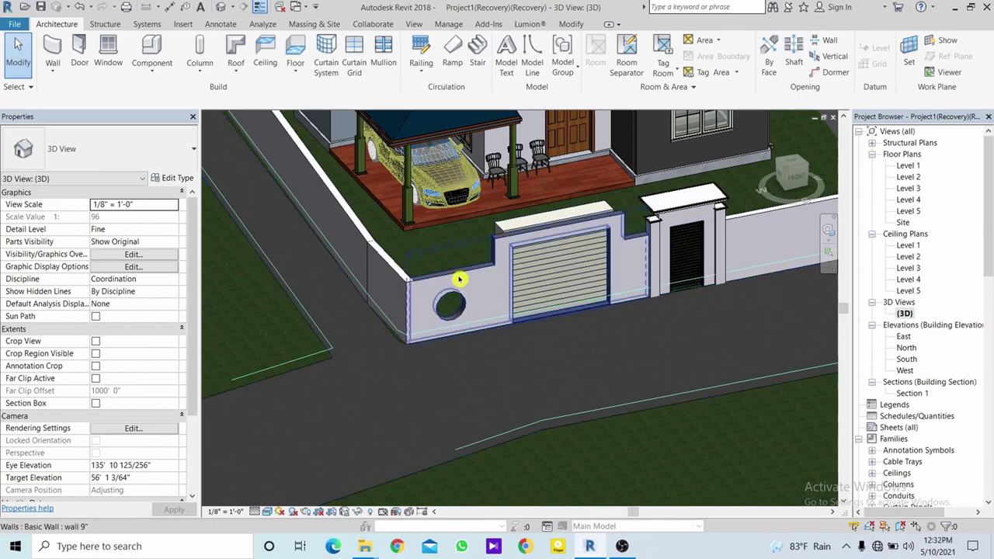
click(458, 284)
Reopen the wall profile in the South elevation and delete the circle opening.
click(522, 61)
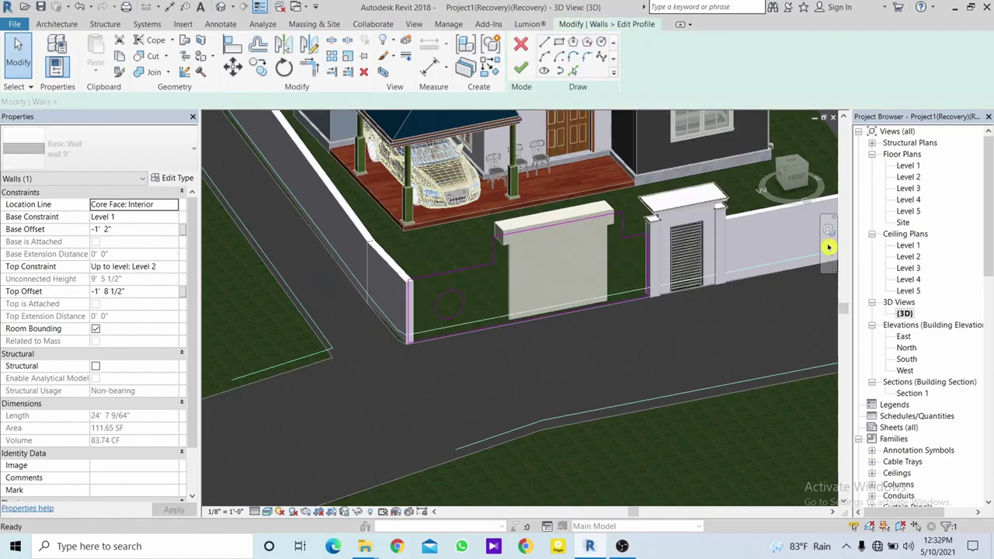
double_click(907, 359)
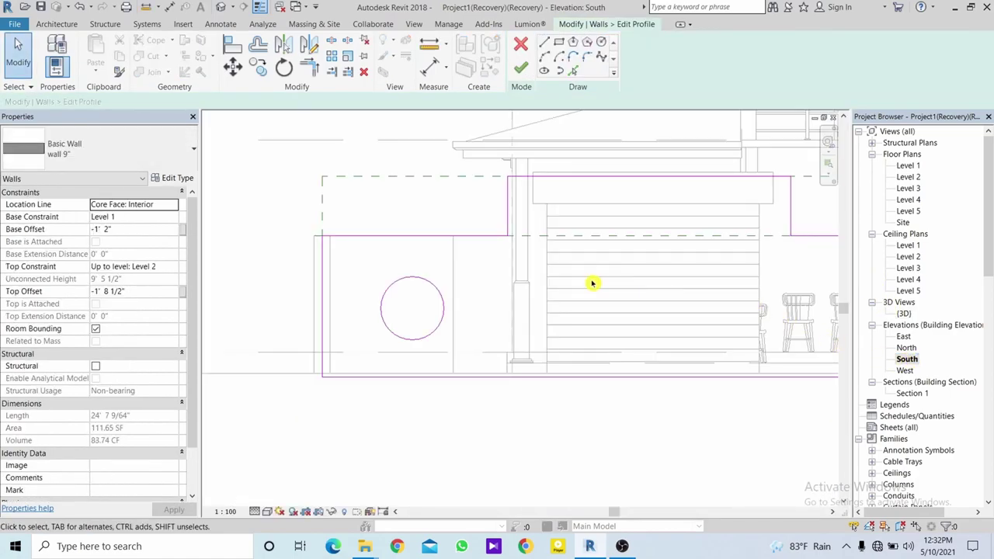
click(400, 291)
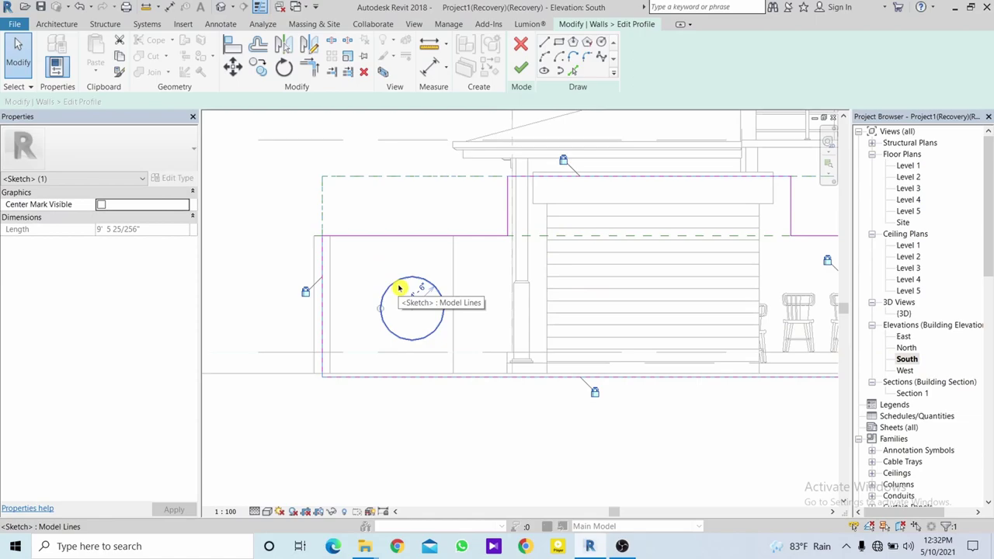
key(Delete)
Raise the top profile line above the garage door, removing the blocking constraints.
click(635, 178)
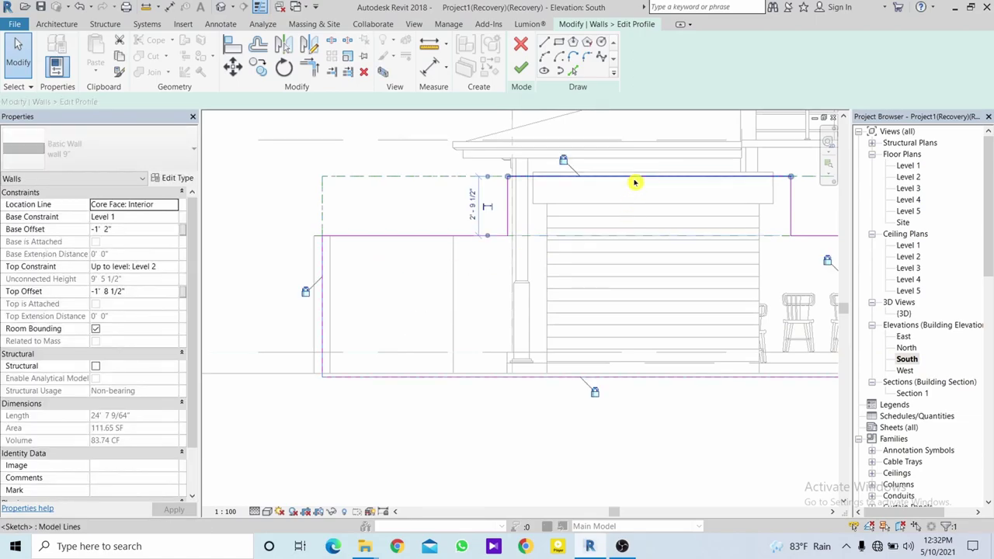
drag(637, 162, 637, 169)
scroll(639, 170, up, 3)
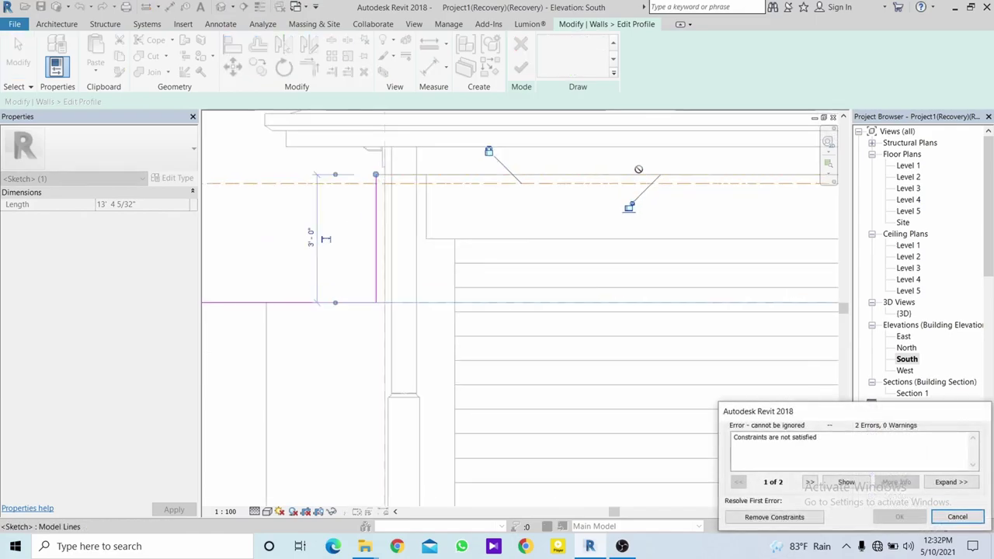
click(797, 517)
scroll(673, 187, up, 1)
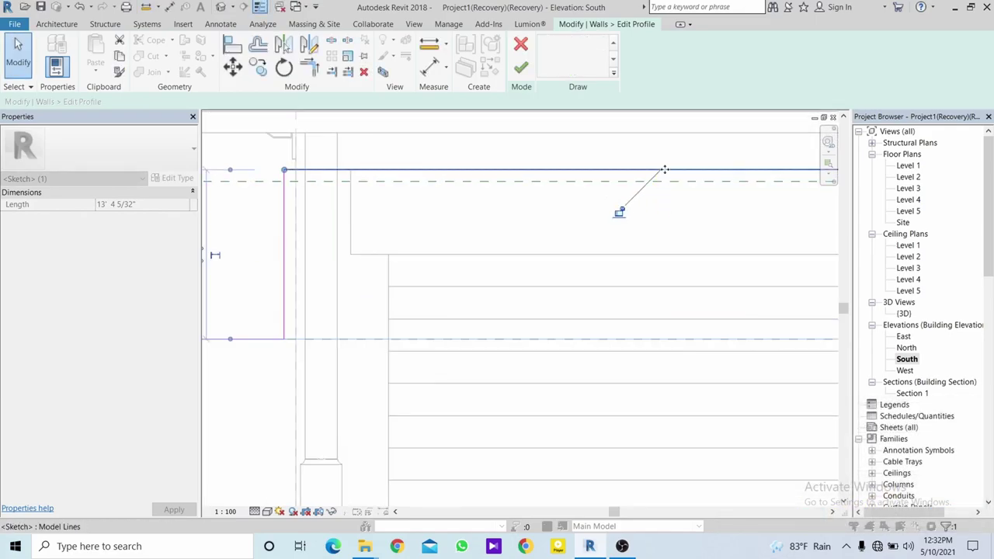
scroll(675, 175, up, 1)
drag(679, 153, 678, 148)
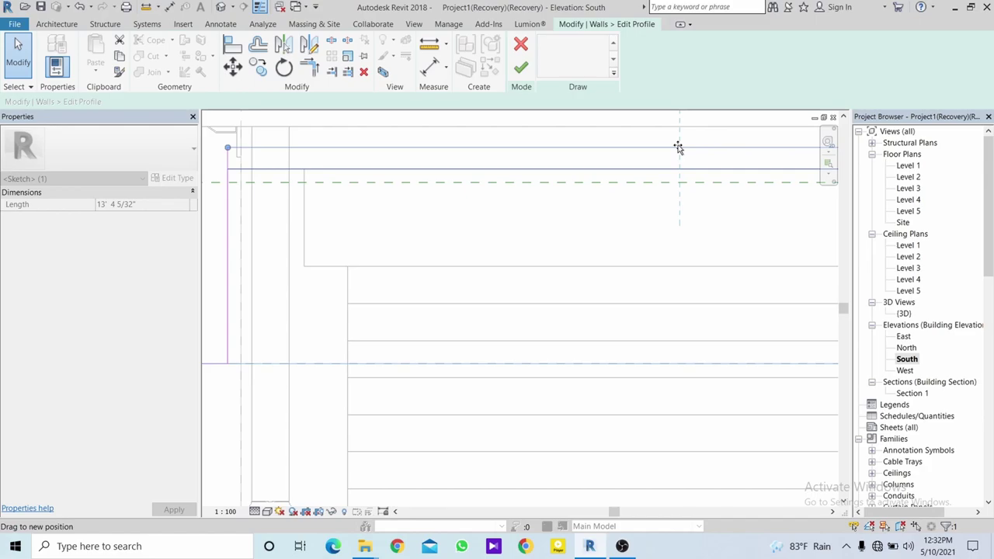
drag(679, 148, 676, 147)
Shift the profile's right edge slightly left and finish the wall profile edit.
scroll(688, 184, down, 1)
scroll(469, 251, down, 1)
scroll(592, 272, down, 1)
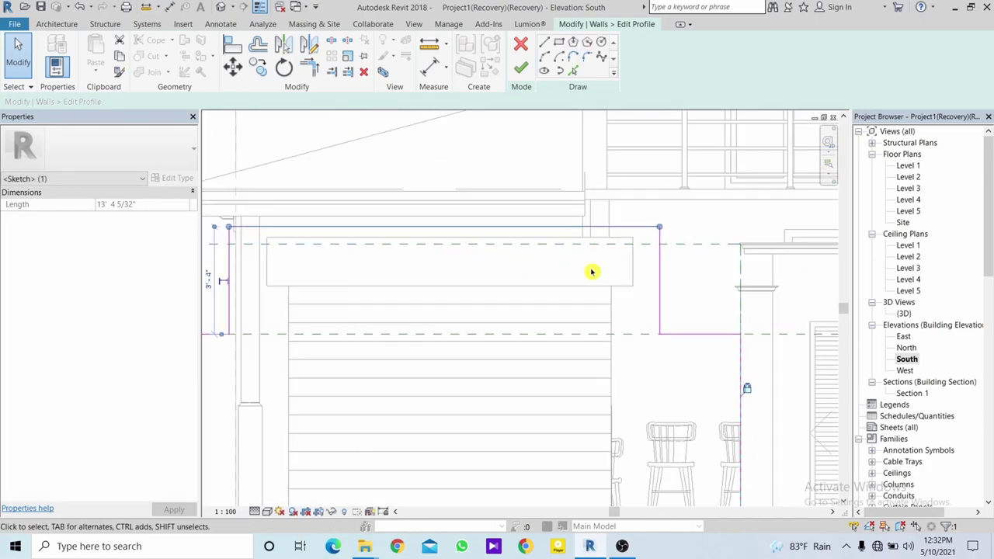
middle_drag(651, 290, 677, 293)
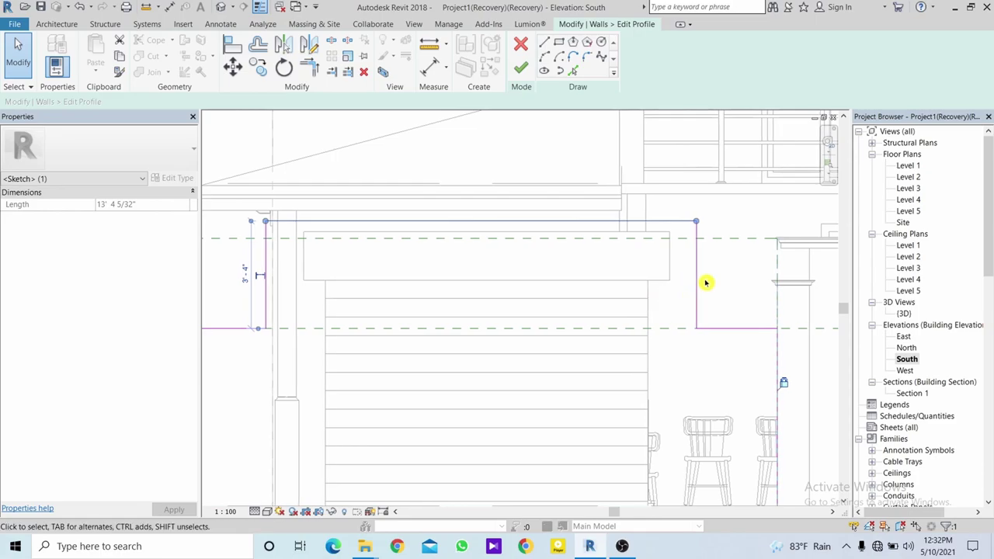
drag(722, 278, 707, 278)
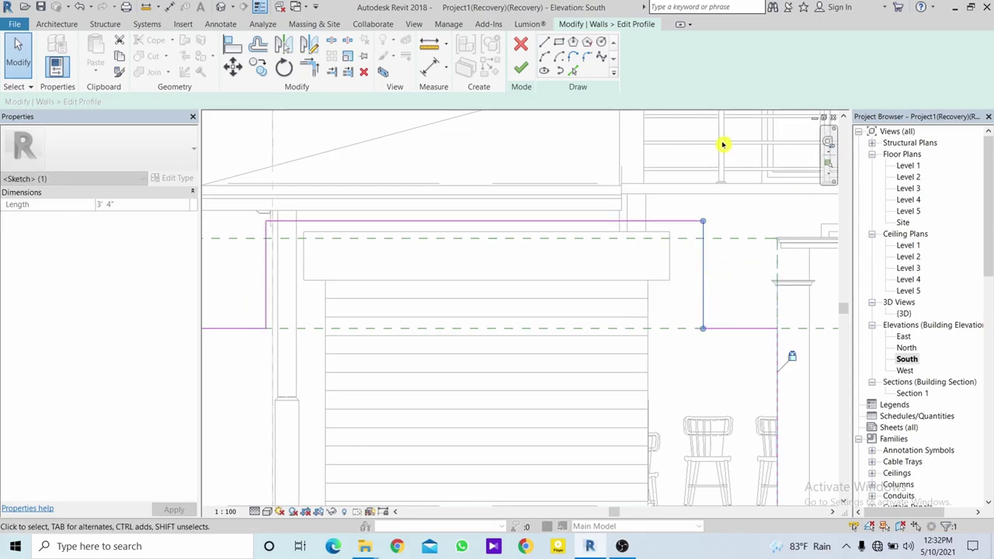
click(522, 68)
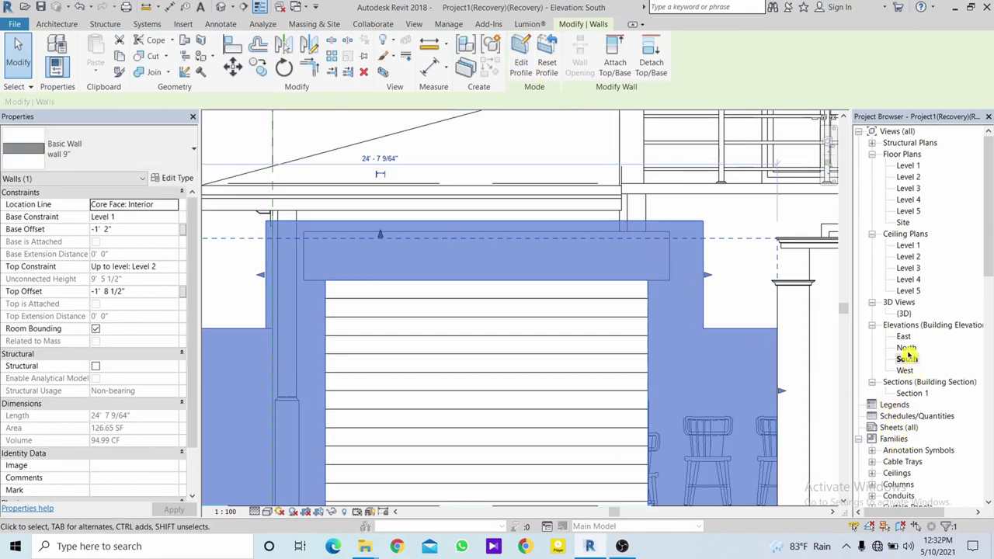
View the 3D house model, deselecting the wall and orbiting to frame the raised section.
double_click(904, 314)
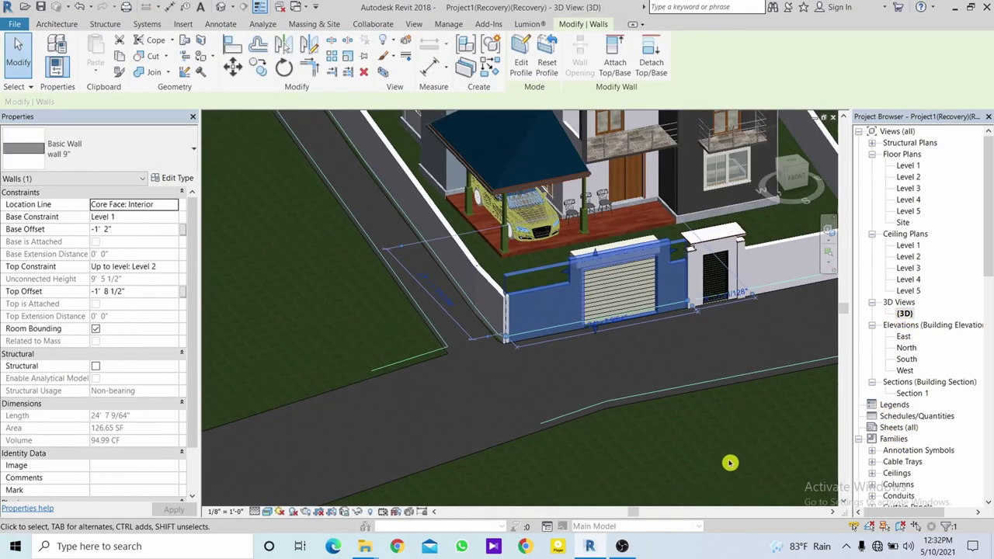
key(Escape)
shift+middle_drag(679, 436, 704, 312)
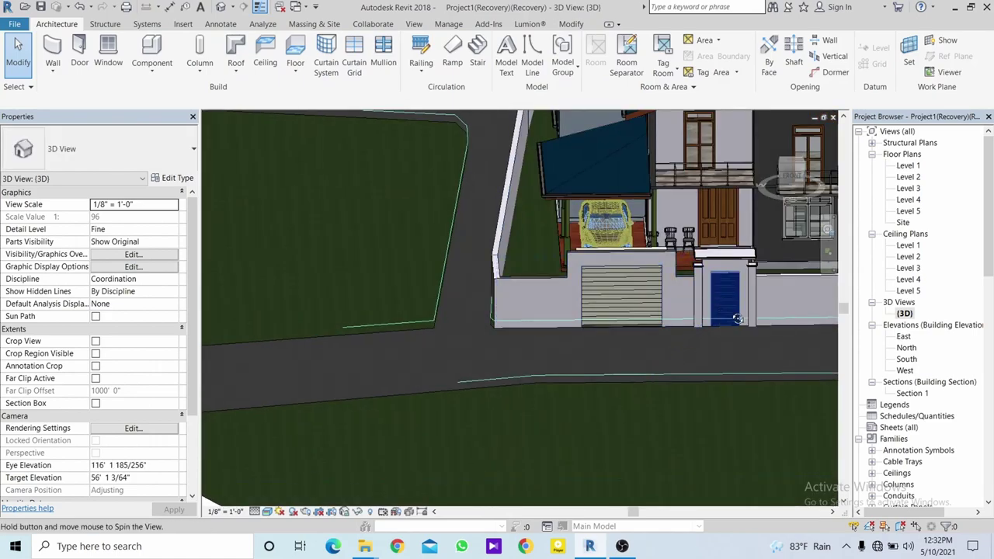
mouse_move(738, 318)
shift+middle_down()
mouse_move(753, 337)
mouse_move(722, 349)
mouse_move(748, 377)
mouse_move(601, 343)
shift+middle_up()
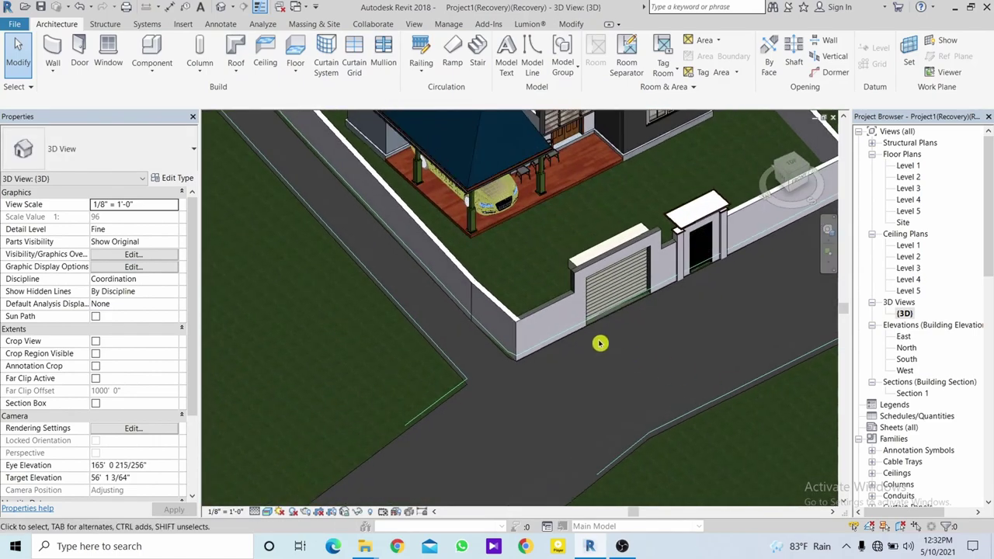
scroll(600, 343, up, 3)
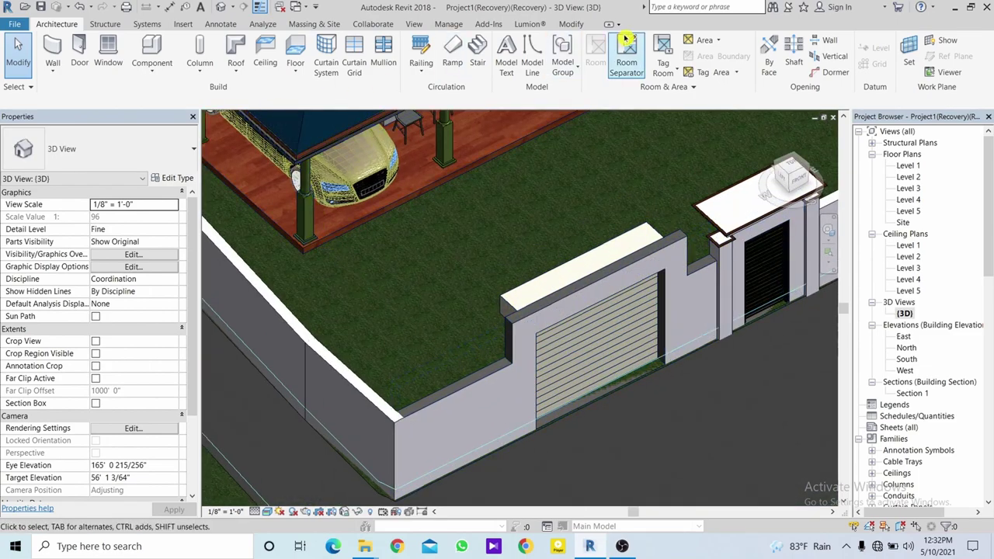
Using Paint (PT), apply wall 2 to the wall's narrow side face.
click(571, 24)
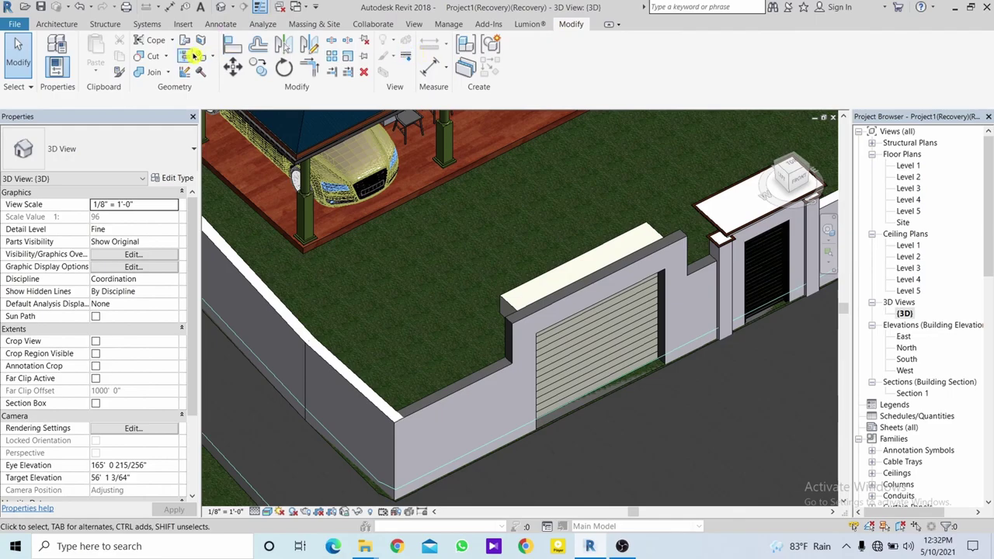
key(p)
key(t)
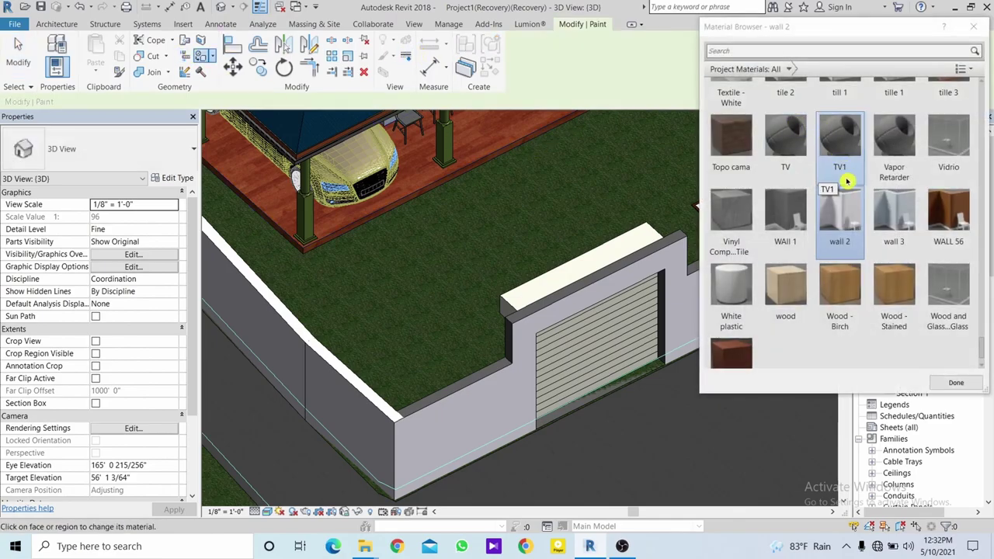
scroll(449, 386, up, 3)
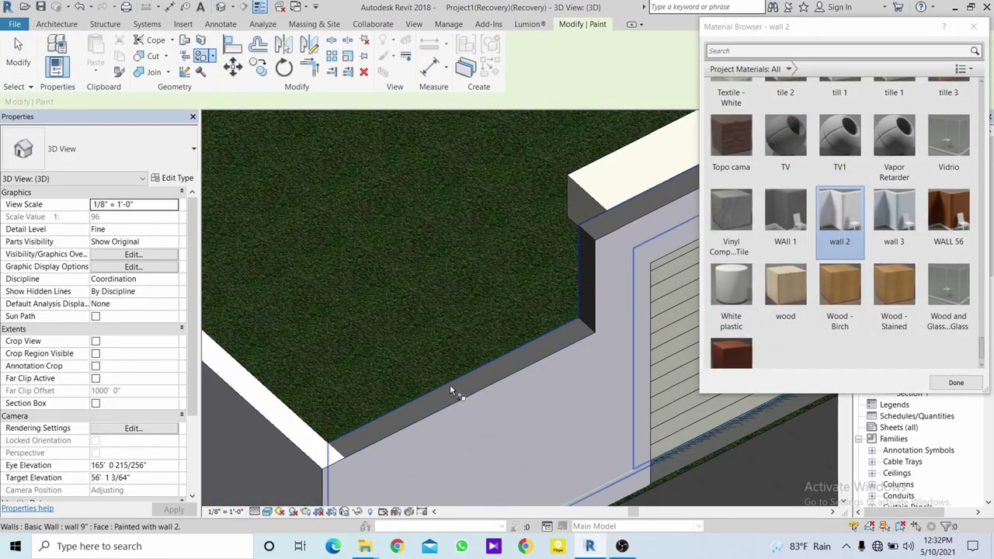
click(598, 250)
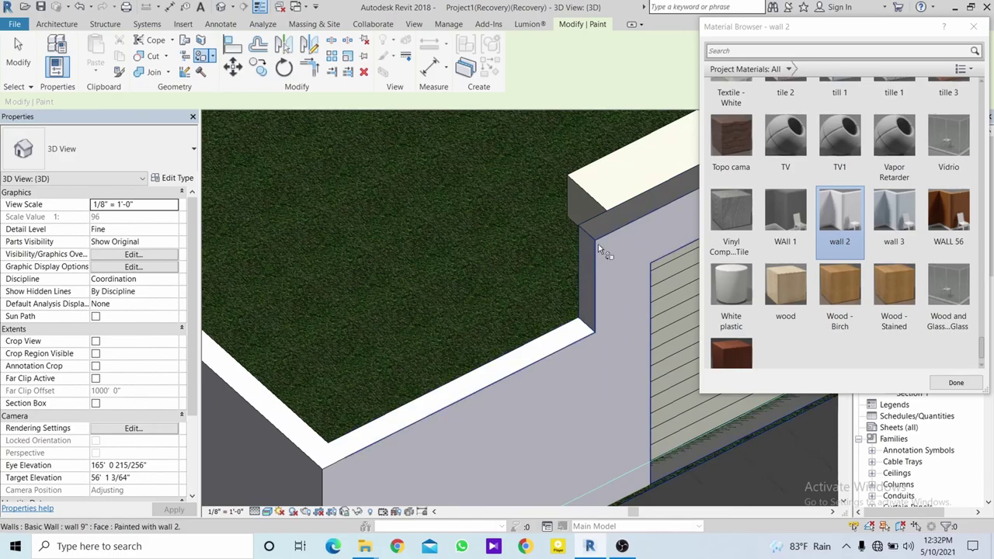
scroll(610, 225, down, 3)
scroll(544, 256, down, 2)
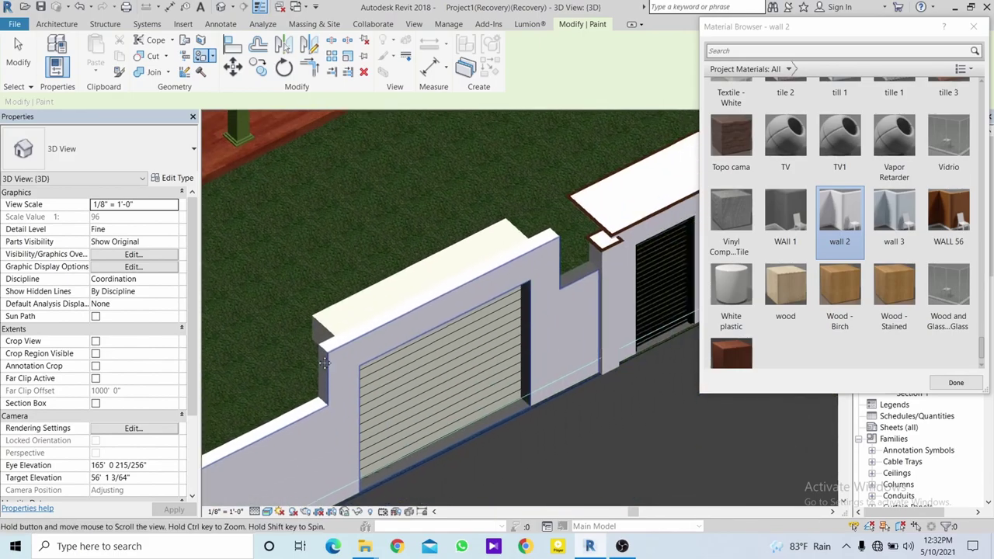
scroll(583, 280, up, 2)
Paint the wall's opposite narrow end face with wall 2 and close the Material Browser.
mouse_move(589, 279)
shift+middle_down()
mouse_move(539, 310)
mouse_move(433, 275)
shift+middle_up()
scroll(432, 275, up, 2)
scroll(558, 413, up, 3)
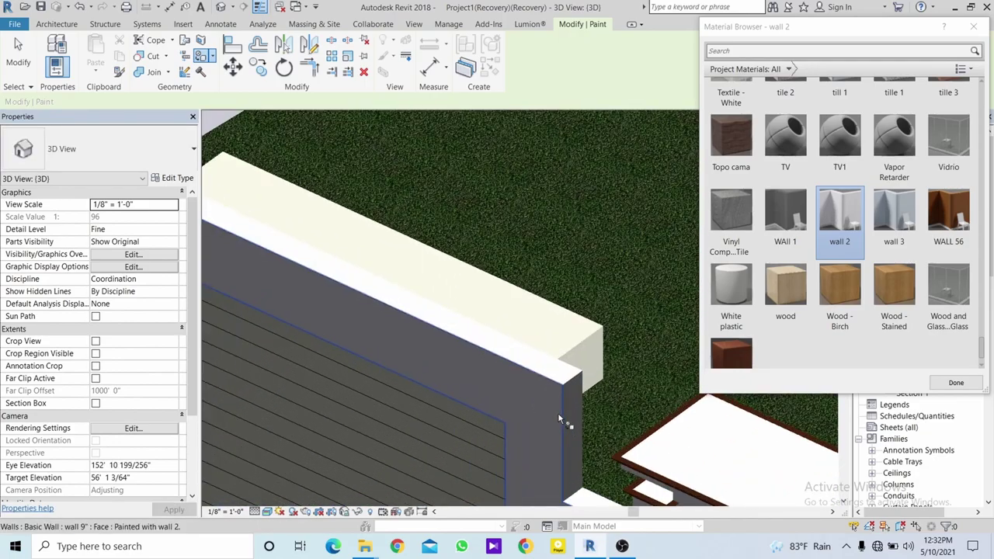
click(571, 416)
scroll(581, 406, down, 3)
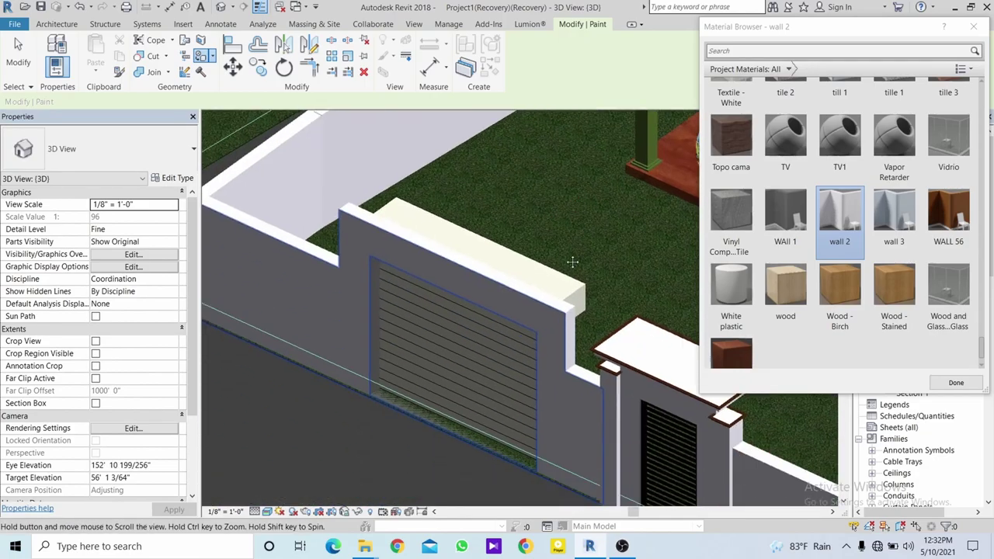
scroll(544, 291, down, 2)
scroll(544, 291, down, 1)
mouse_move(601, 302)
middle_down()
mouse_move(539, 365)
mouse_move(590, 334)
middle_up()
scroll(540, 366, down, 2)
scroll(948, 138, up, 1)
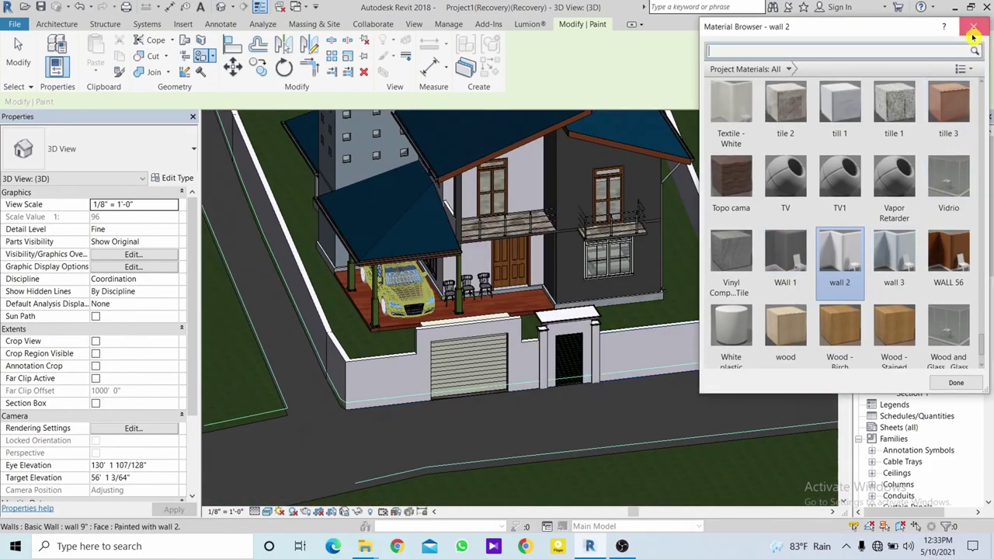
click(974, 26)
mouse_move(668, 307)
shift+middle_down()
mouse_move(680, 296)
mouse_move(543, 279)
mouse_move(523, 245)
shift+middle_up()
scroll(544, 280, up, 2)
scroll(522, 246, down, 2)
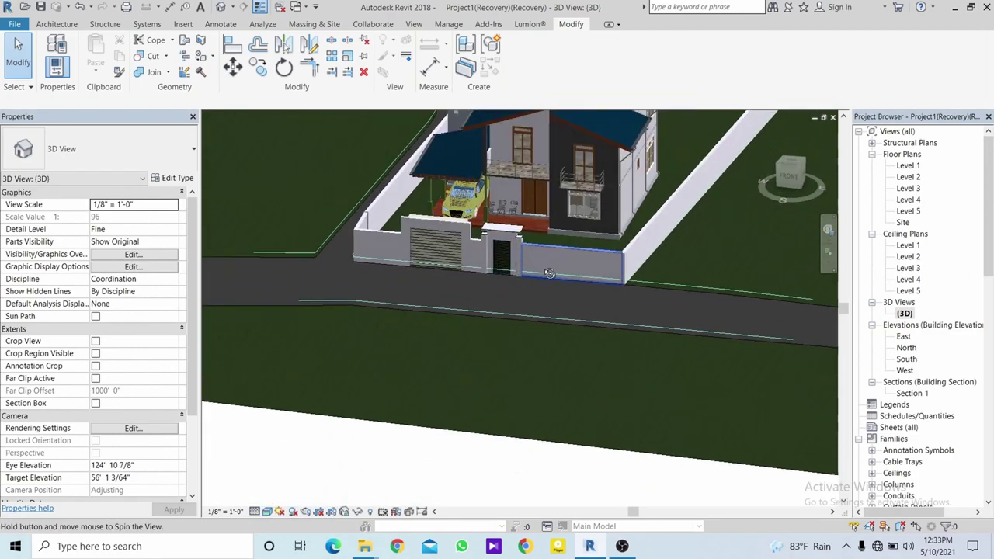
scroll(581, 268, down, 1)
mouse_move(581, 268)
shift+middle_down()
mouse_move(577, 429)
mouse_move(606, 431)
shift+middle_up()
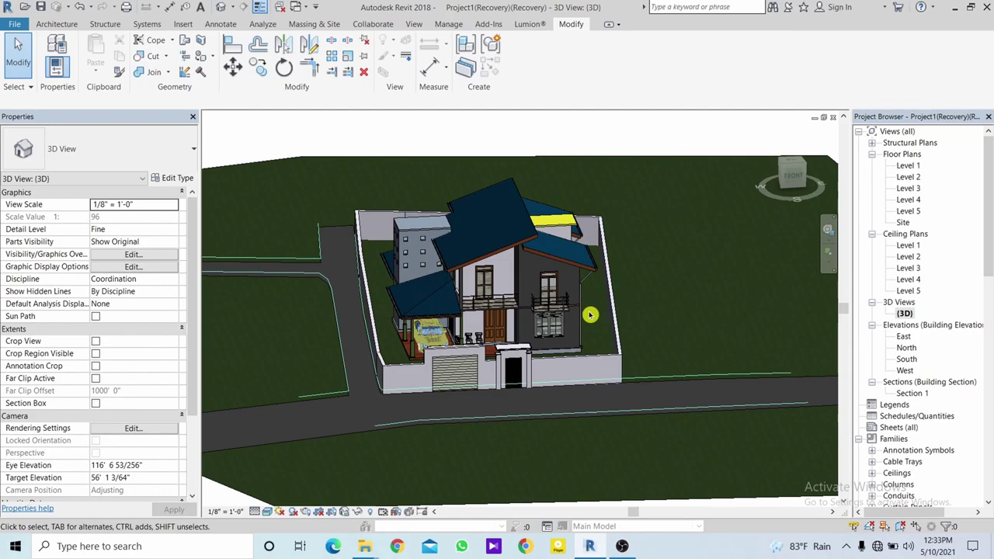
mouse_move(591, 315)
shift+middle_down()
mouse_move(592, 357)
mouse_move(595, 337)
mouse_move(560, 361)
mouse_move(584, 337)
mouse_move(564, 367)
mouse_move(541, 368)
shift+middle_up()
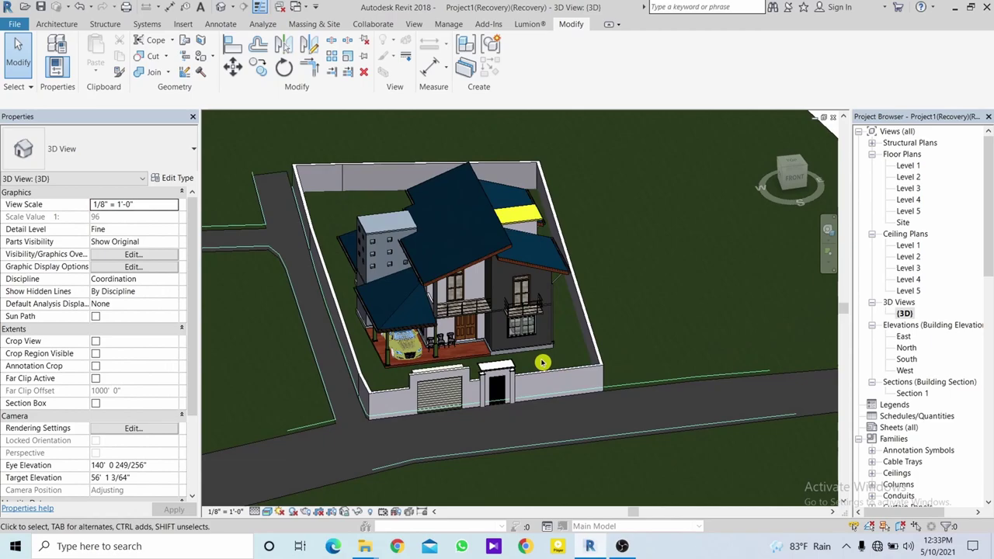
mouse_move(541, 363)
shift+middle_down()
mouse_move(533, 296)
mouse_move(533, 315)
shift+middle_up()
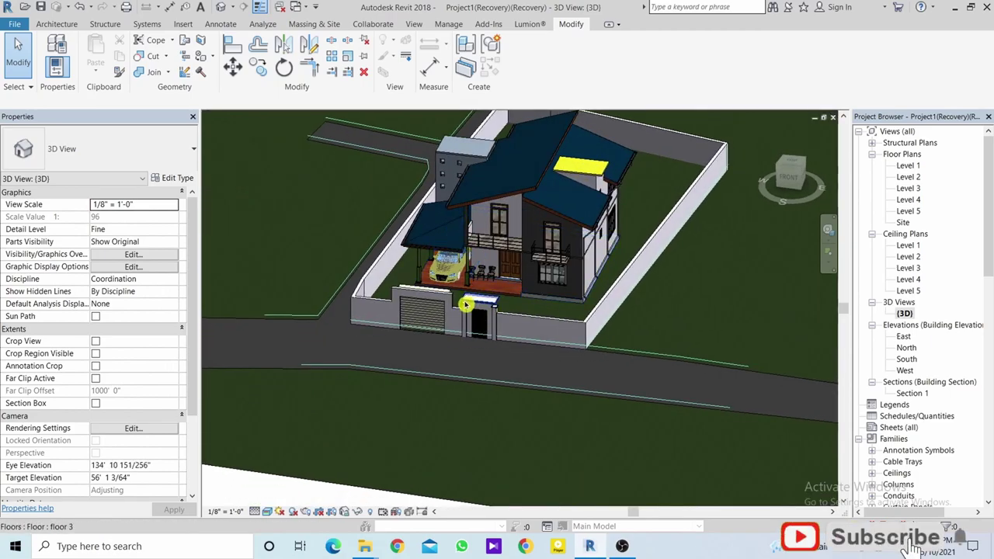
mouse_move(466, 304)
shift+middle_down()
mouse_move(504, 295)
mouse_move(549, 363)
mouse_move(513, 355)
mouse_move(495, 375)
mouse_move(497, 389)
shift+middle_up()
scroll(550, 363, up, 3)
scroll(495, 374, down, 3)
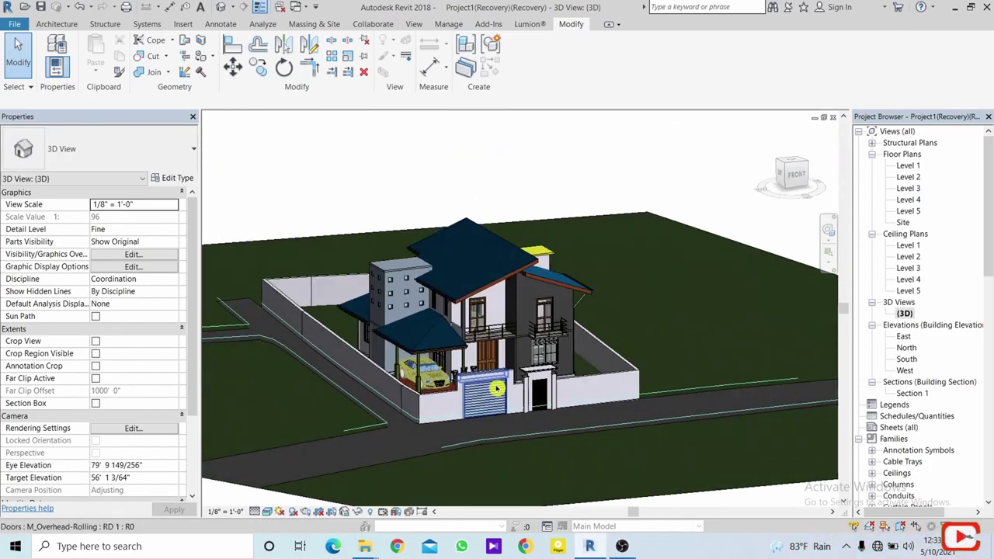
scroll(497, 388, up, 3)
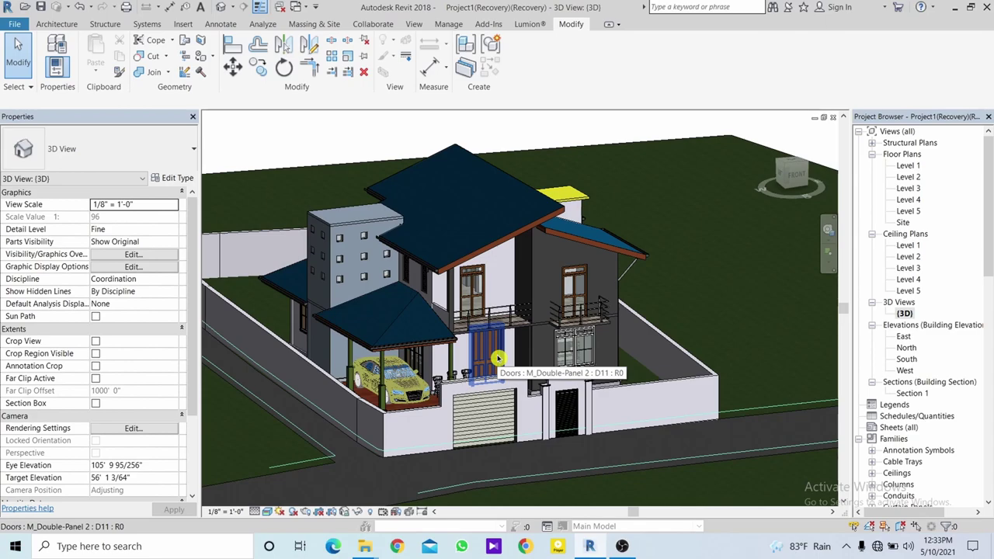
scroll(501, 354, down, 3)
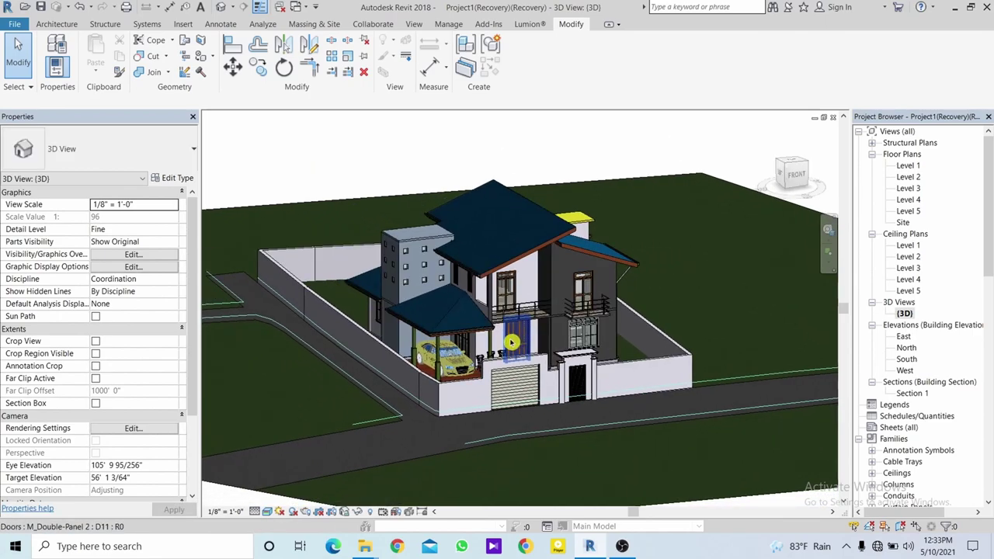